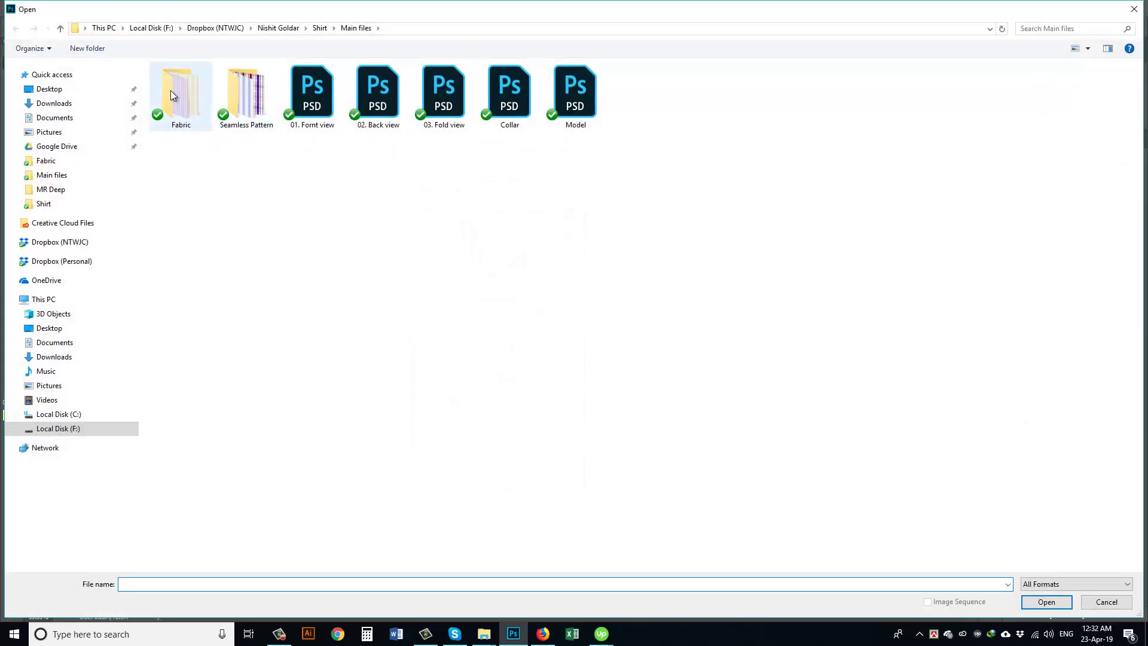
Copy the entire striped image from Fabric 03.jpg in the Fabric folder and close that file
{"action": "double_click", "coordinate": [170, 91]}
{"action": "double_click", "coordinate": [314, 88]}
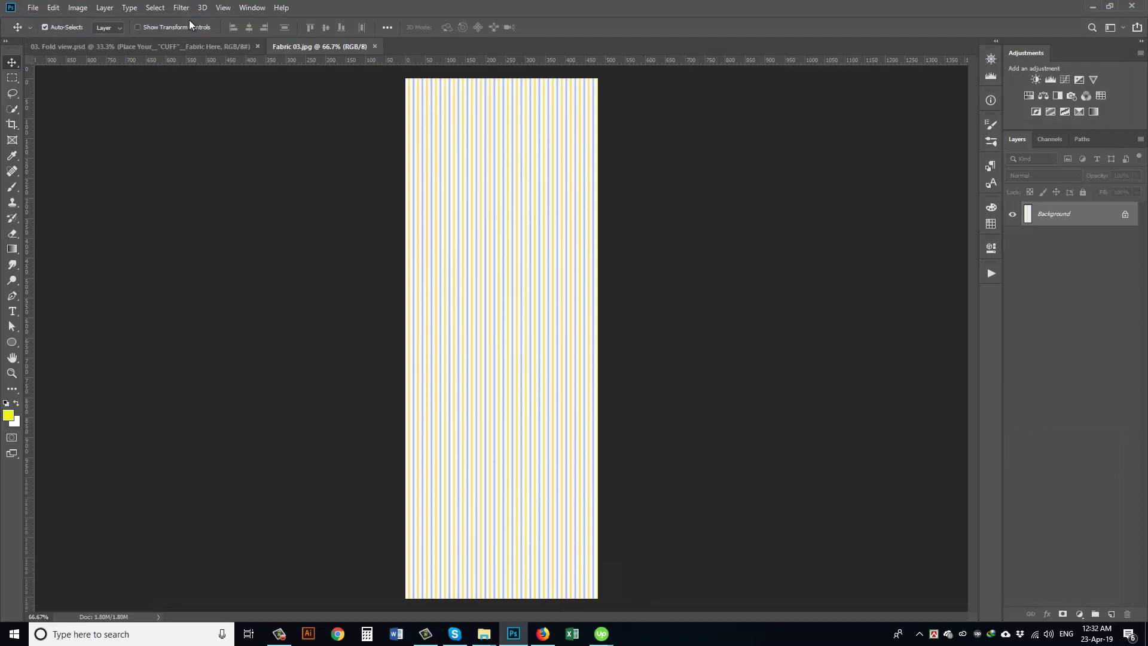
{"action": "left_click", "coordinate": [165, 7]}
{"action": "left_click", "coordinate": [158, 25]}
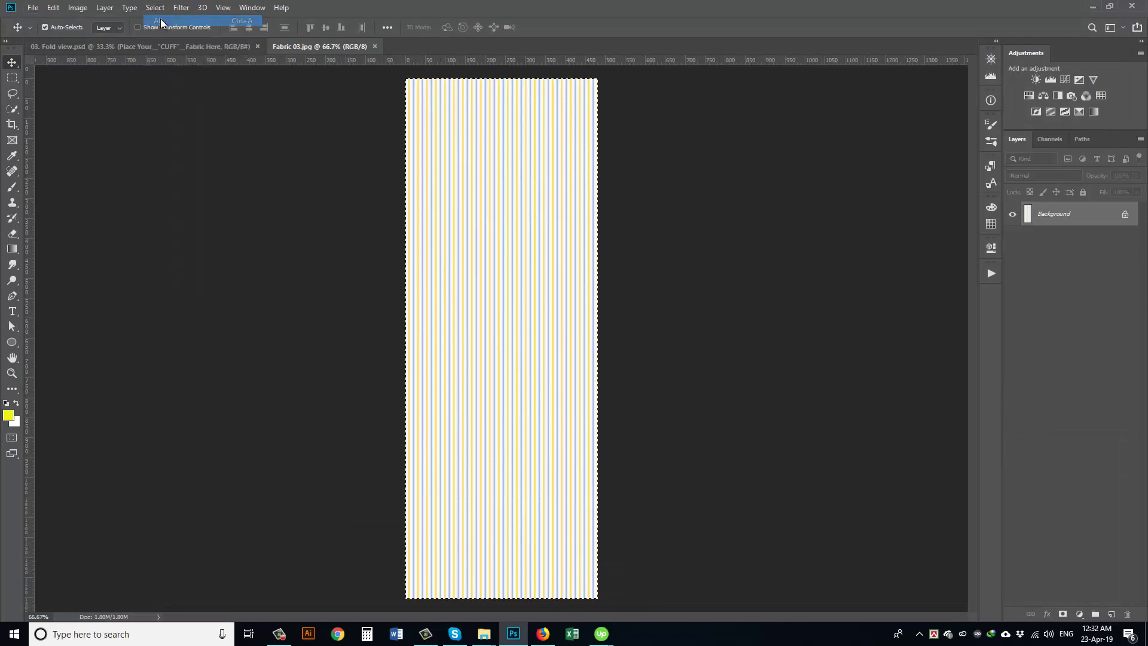
{"action": "left_click", "coordinate": [53, 7]}
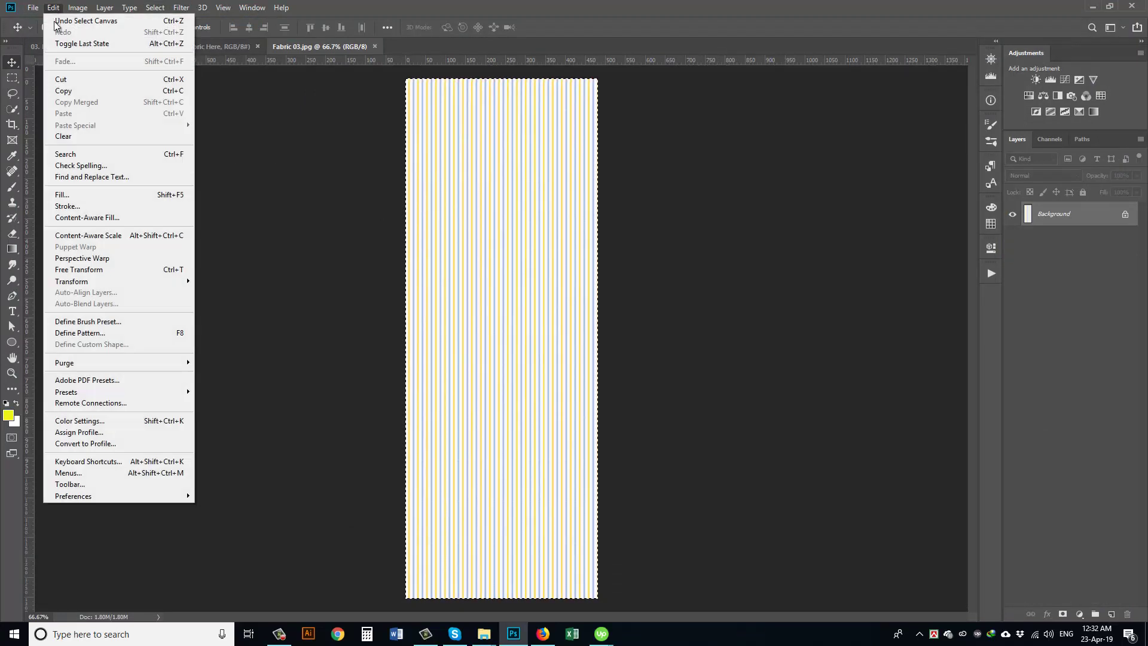
{"action": "left_click", "coordinate": [66, 91]}
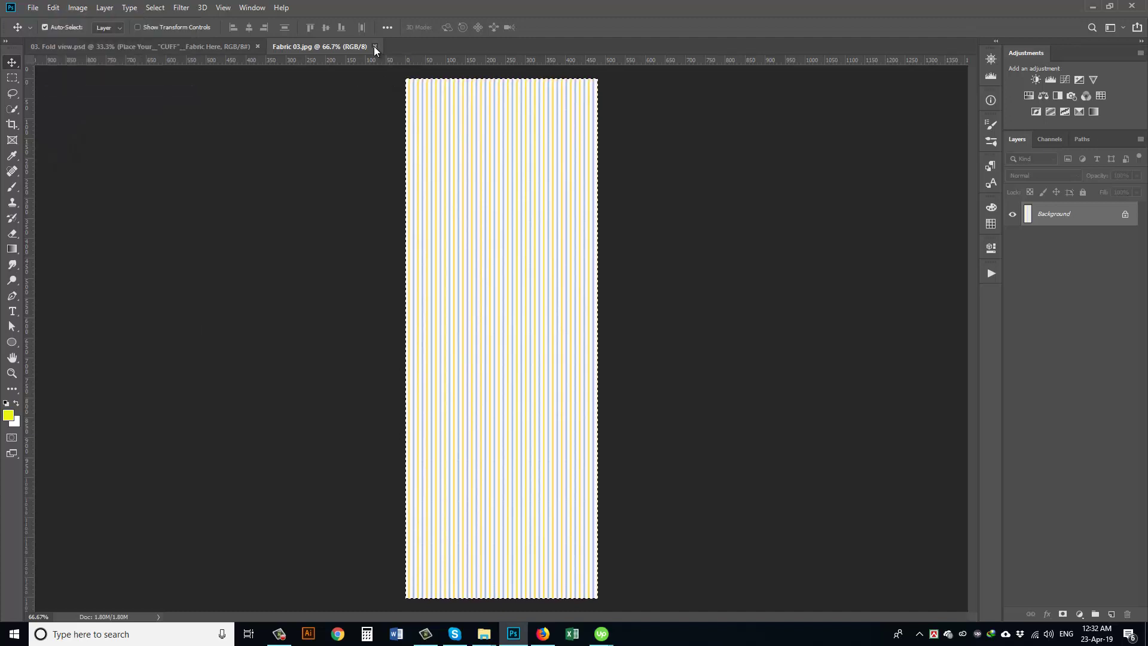
{"action": "left_click", "coordinate": [375, 46]}
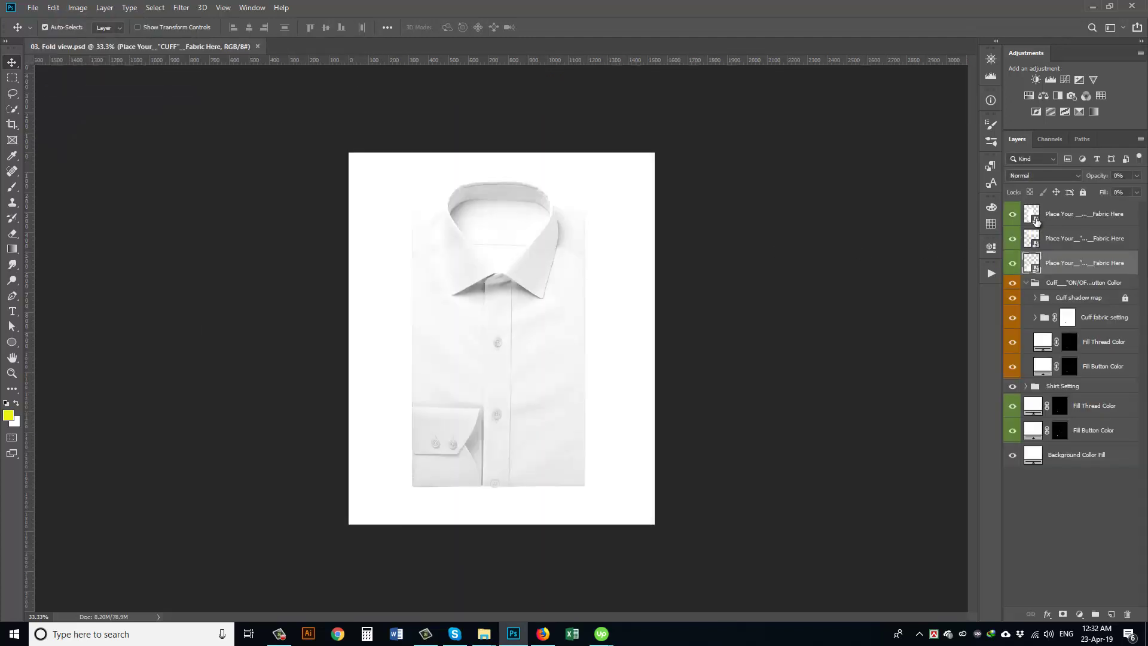
Paste the copied striped fabric into the "BODY" smart object of the folded shirt, saving and closing it
{"action": "left_click_drag", "start_coordinate": [503, 232], "coordinate": [580, 284]}
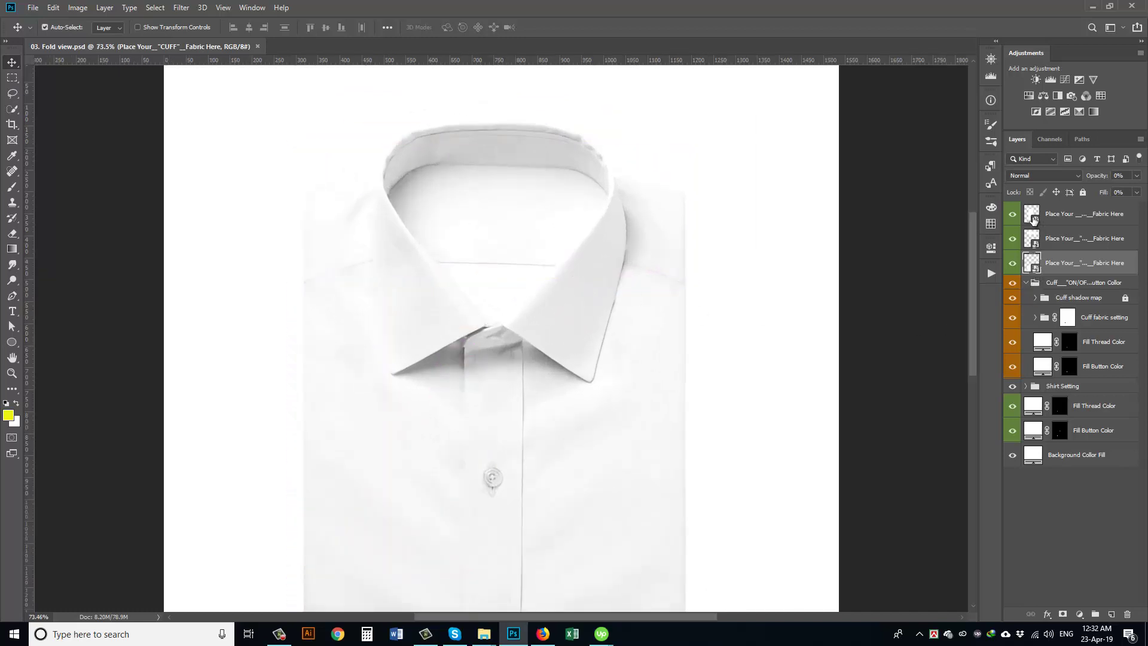
{"action": "left_click", "coordinate": [1034, 219]}
{"action": "double_click", "coordinate": [1036, 219]}
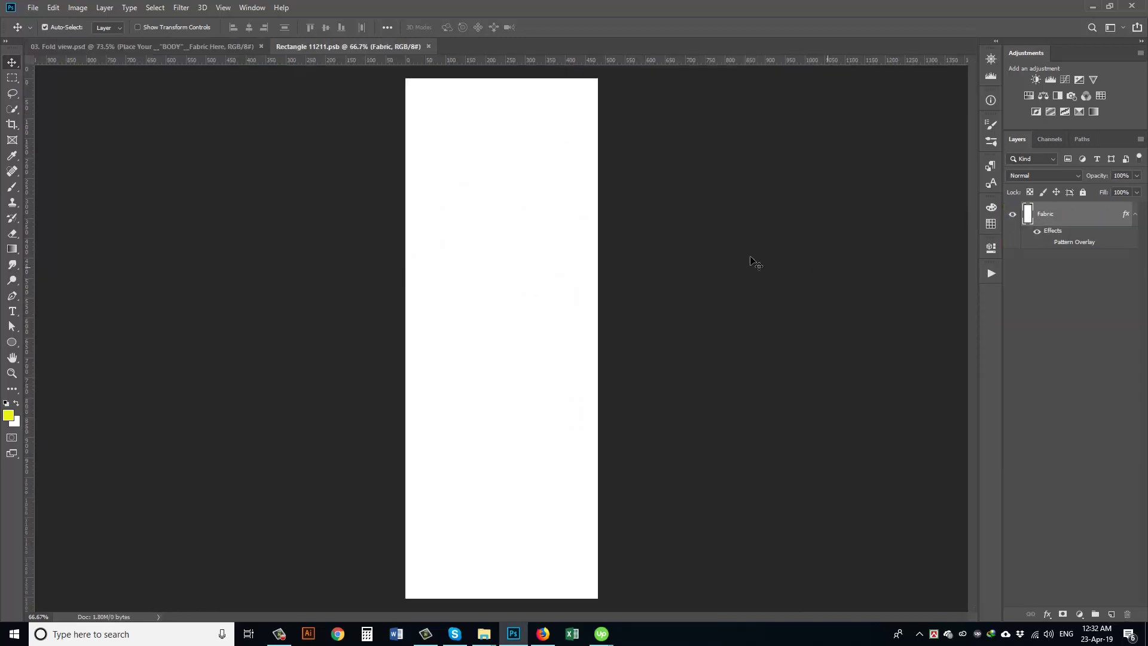
{"action": "left_click", "coordinate": [53, 8]}
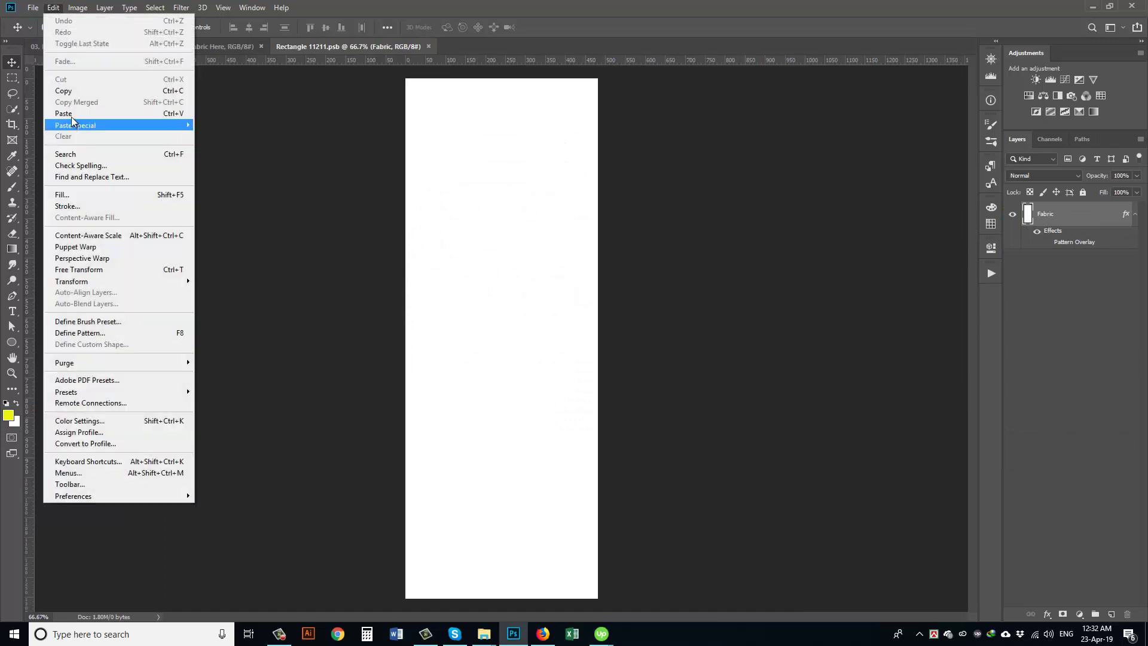
{"action": "left_click", "coordinate": [71, 115]}
{"action": "left_click_drag", "start_coordinate": [392, 47], "coordinate": [251, 244]}
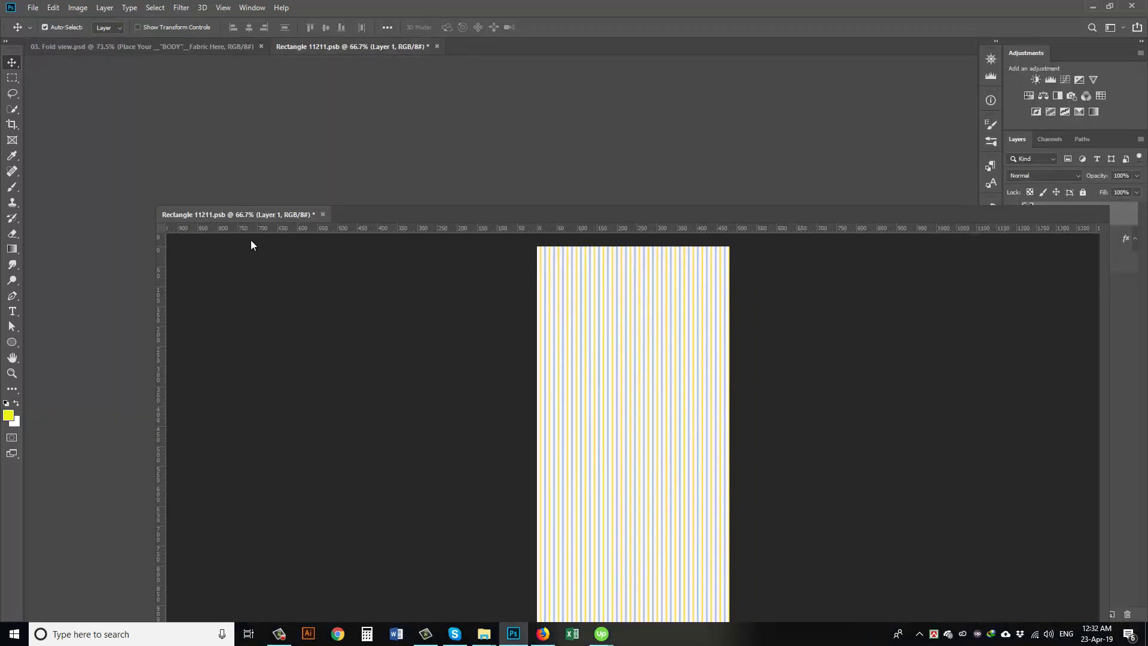
{"action": "left_click", "coordinate": [312, 251]}
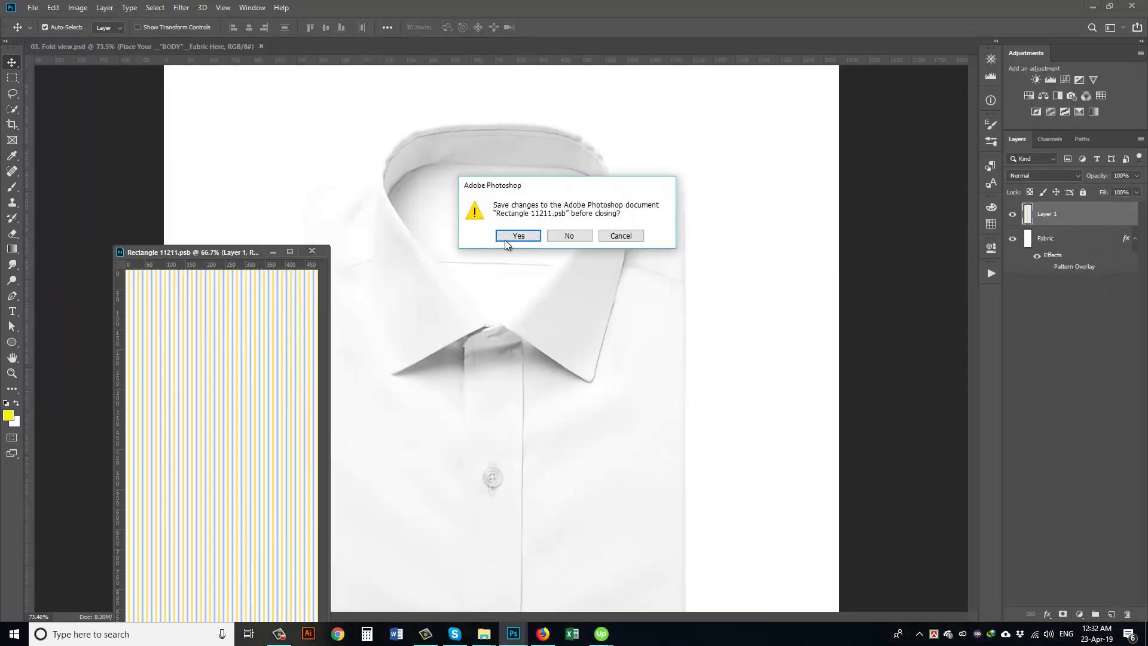
{"action": "left_click", "coordinate": [510, 233]}
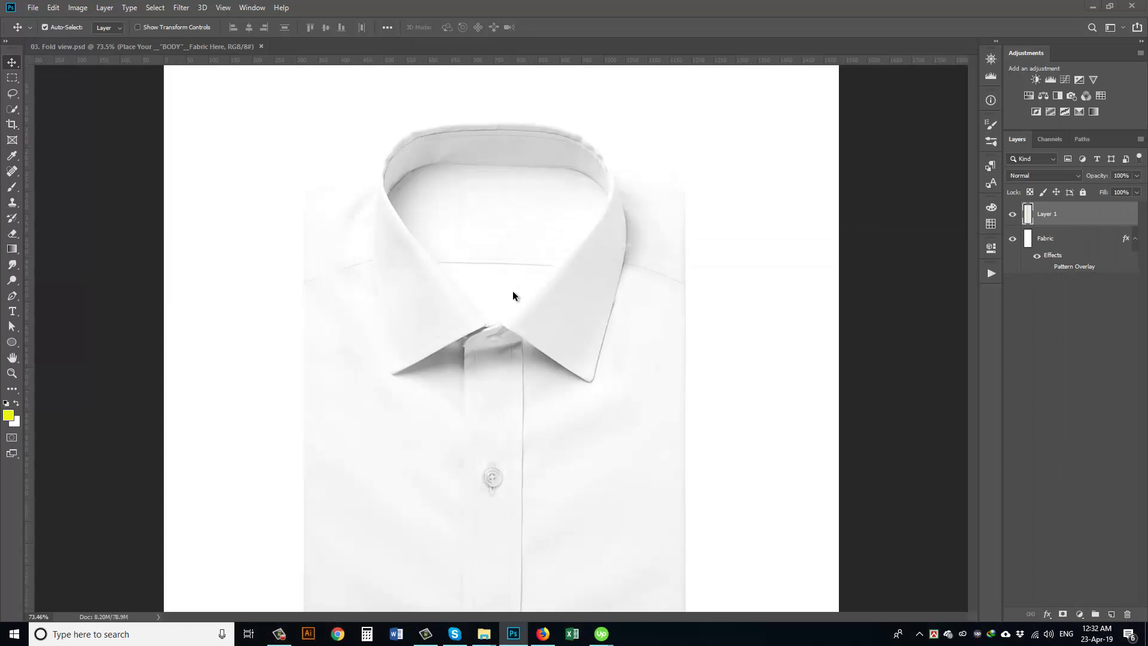
Paste the copied striped fabric into the "COLLAR" smart object, saving and closing it
{"action": "key", "text": "ctrl+space"}
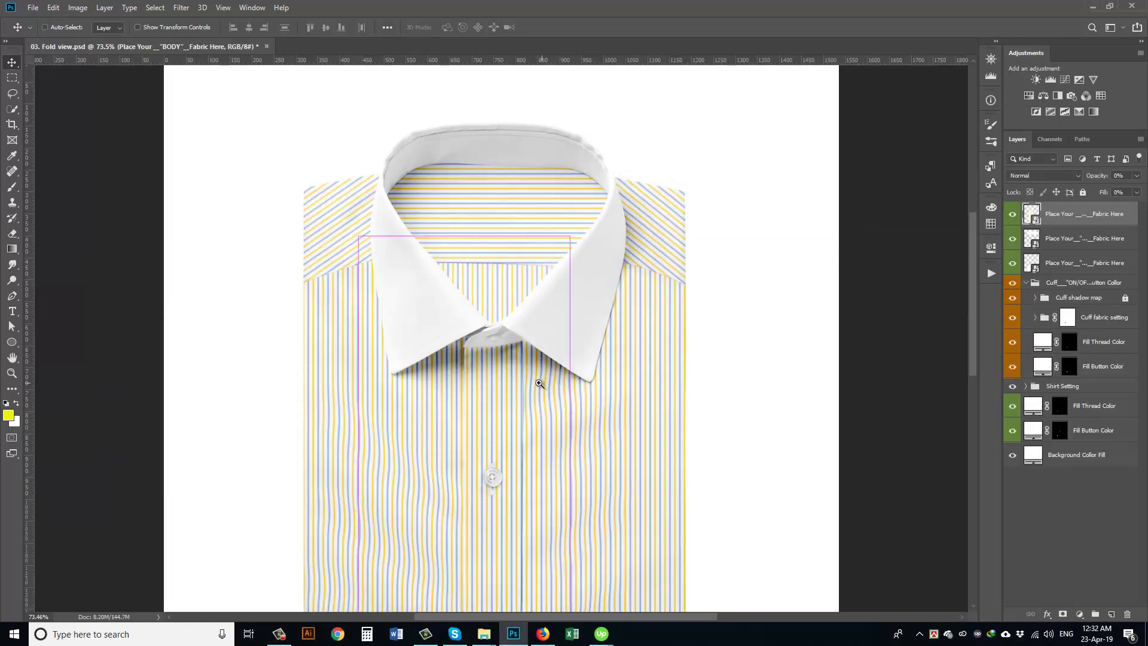
{"action": "left_click_drag", "start_coordinate": [514, 381], "coordinate": [482, 365]}
{"action": "left_click_drag", "start_coordinate": [528, 239], "coordinate": [510, 347]}
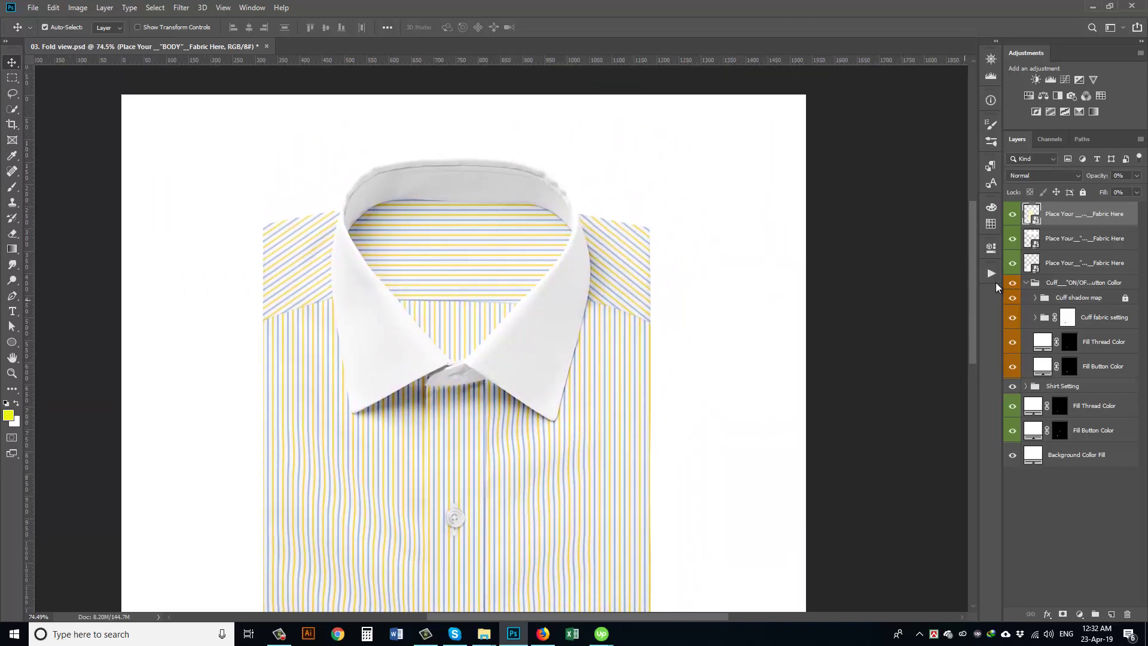
{"action": "double_click", "coordinate": [1034, 241]}
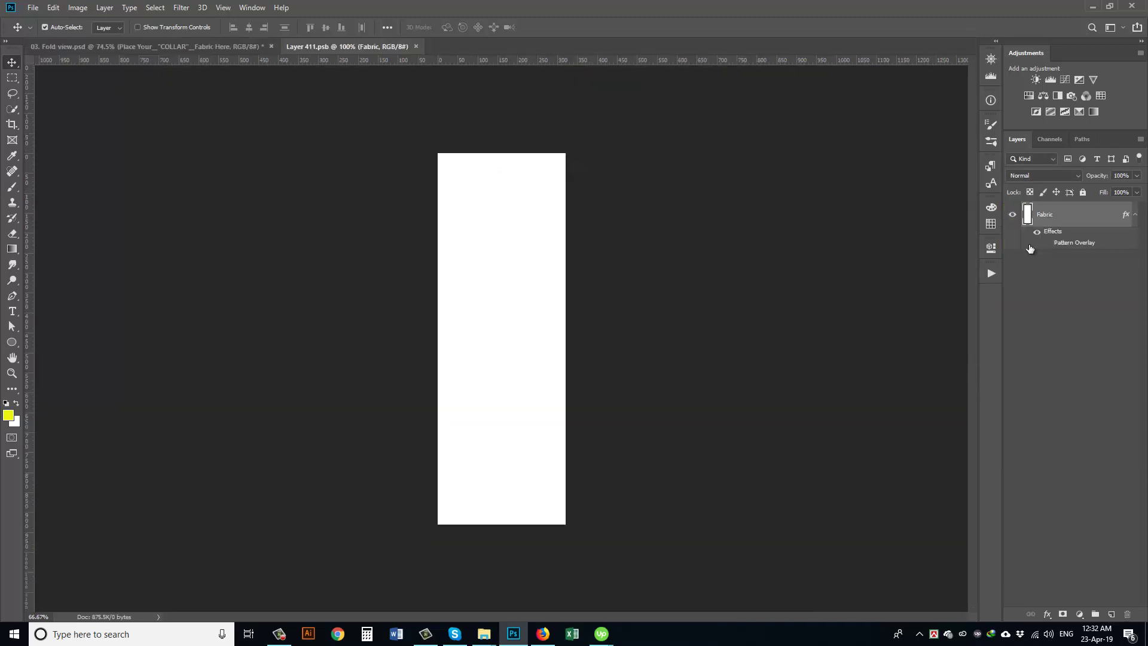
{"action": "left_click", "coordinate": [59, 8]}
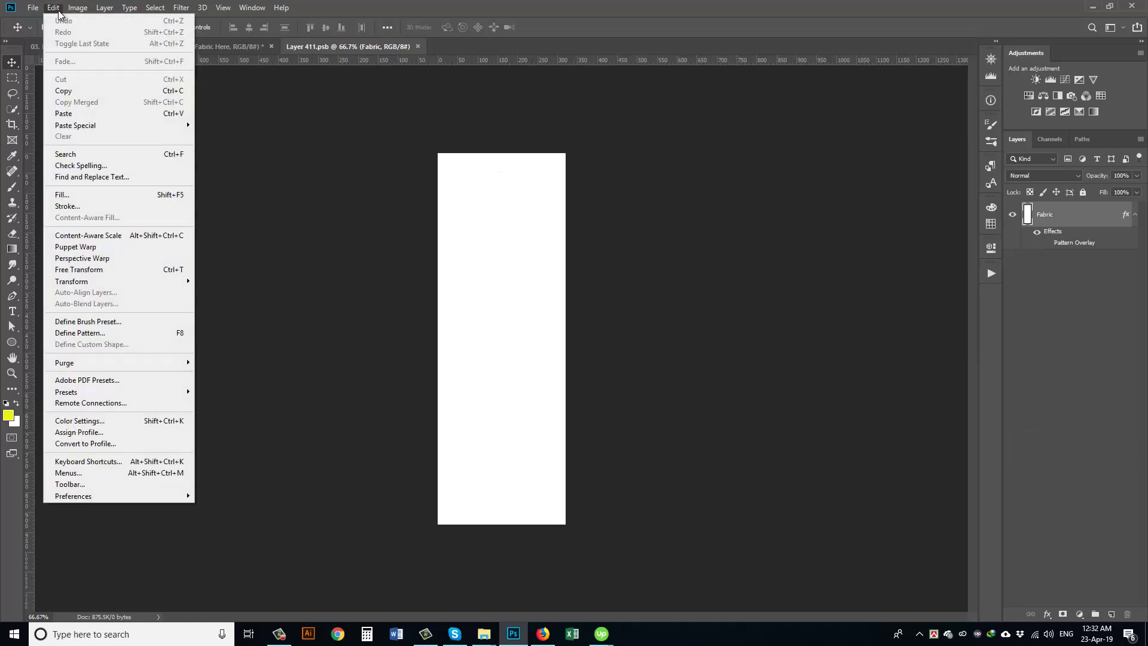
{"action": "left_click", "coordinate": [70, 117]}
{"action": "left_click_drag", "start_coordinate": [363, 48], "coordinate": [143, 219]}
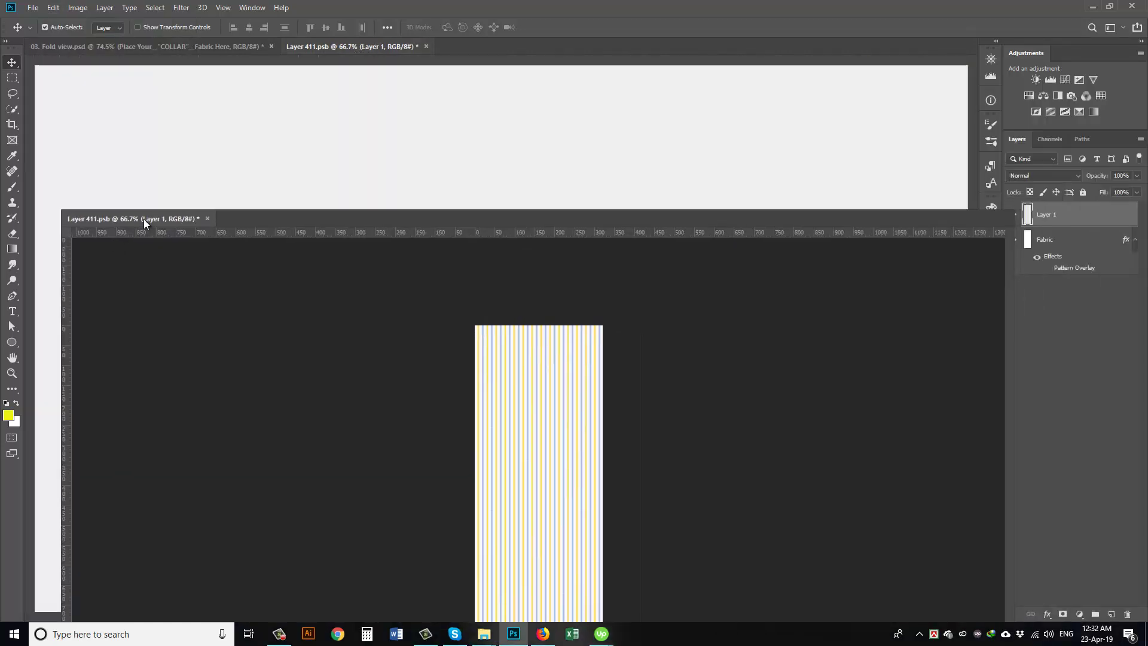
{"action": "left_click", "coordinate": [201, 219]}
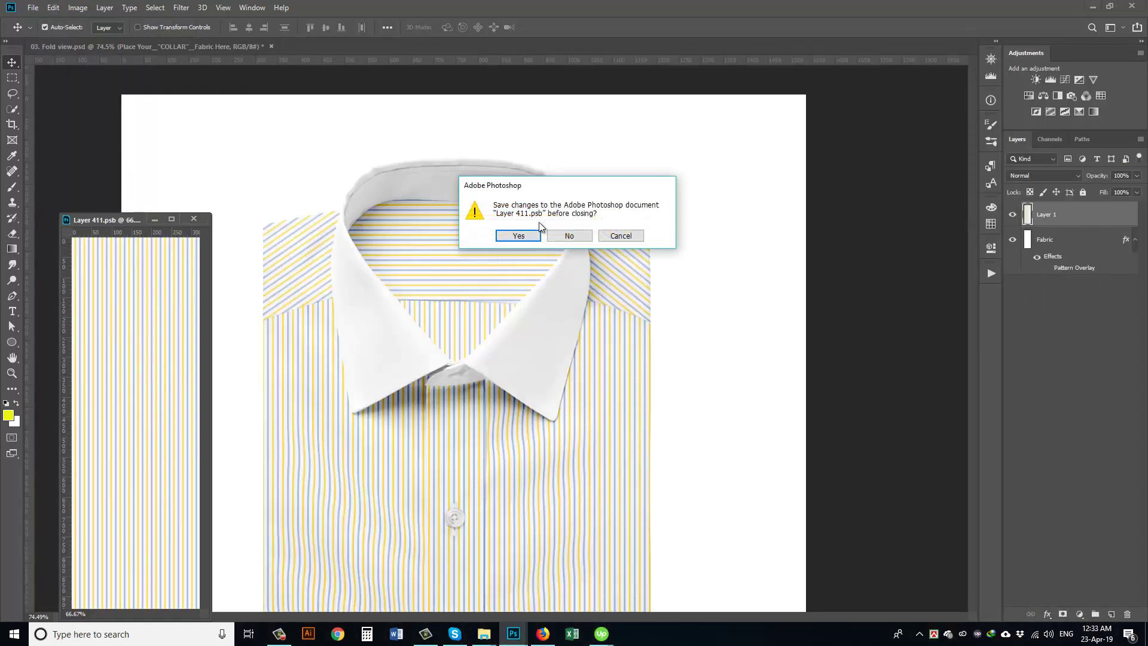
{"action": "left_click", "coordinate": [526, 235]}
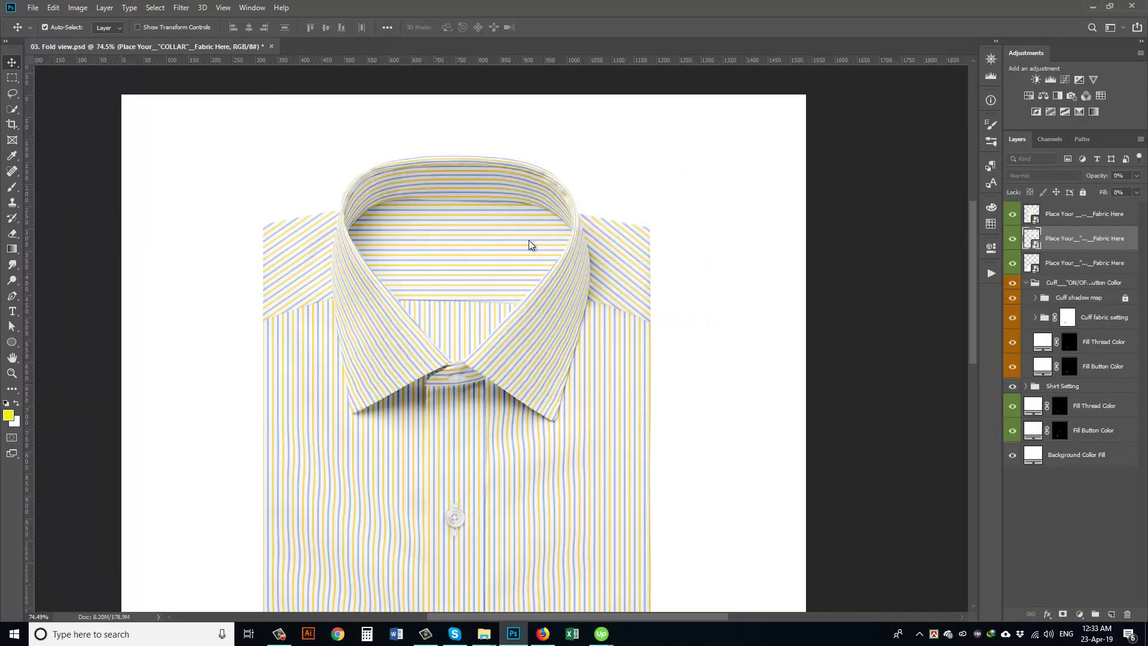
Paste the copied striped fabric into the "CUFF" smart object, saving and closing it
{"action": "left_click_drag", "start_coordinate": [464, 430], "coordinate": [464, 238]}
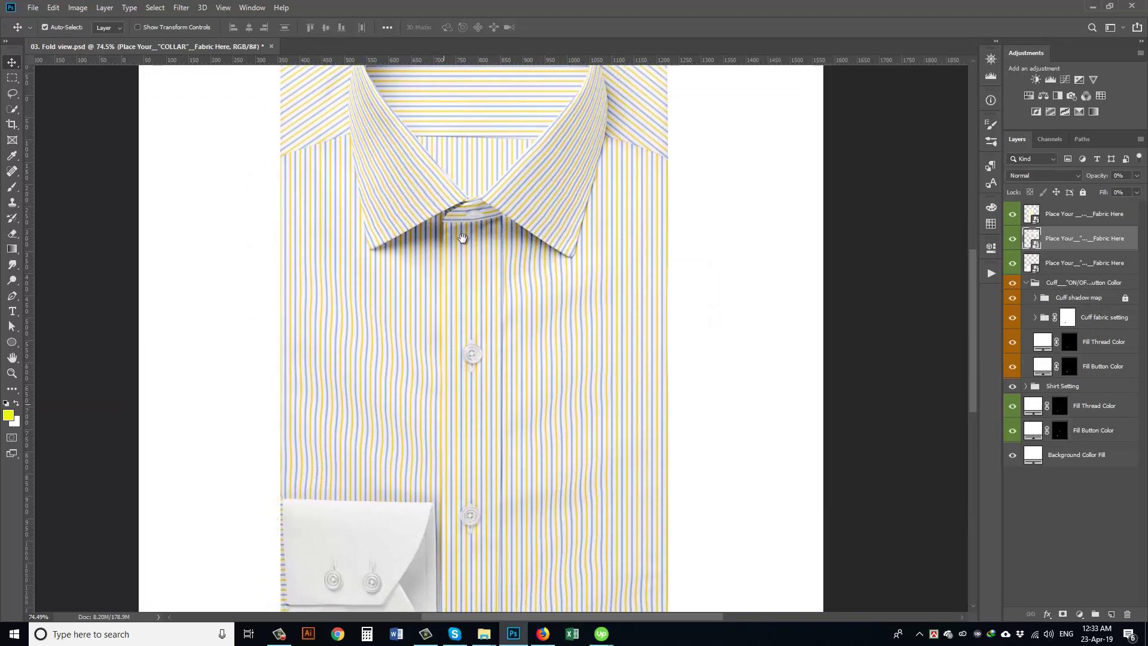
{"action": "left_click_drag", "start_coordinate": [438, 394], "coordinate": [467, 139]}
{"action": "scroll", "coordinate": [391, 322], "scroll_direction": "up", "scroll_amount": 5}
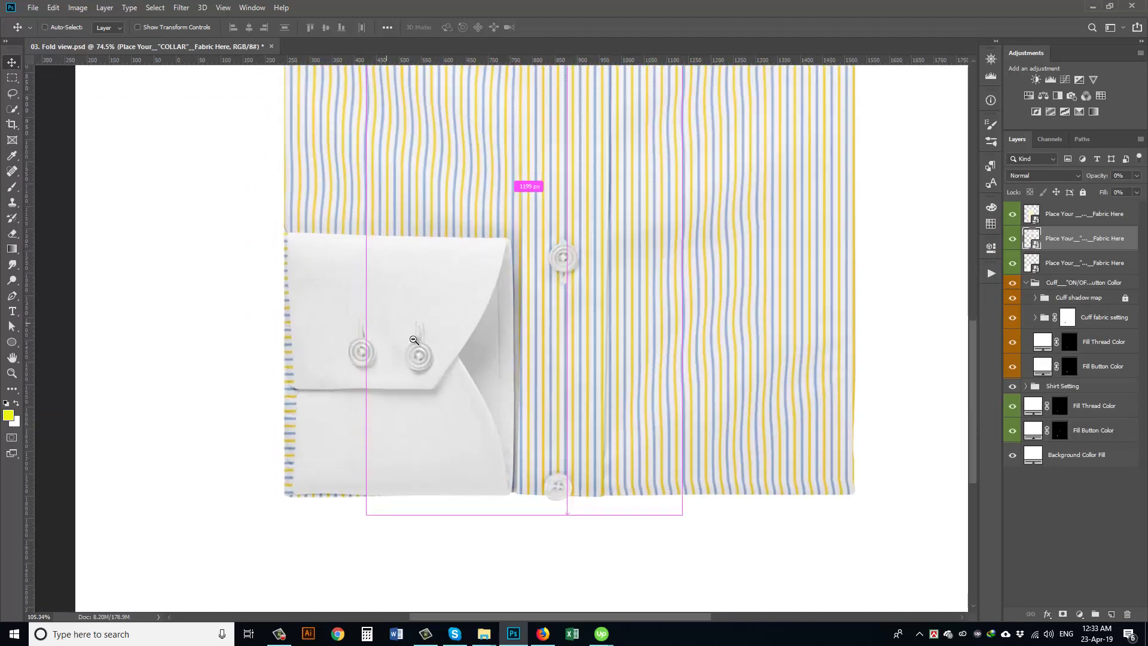
{"action": "double_click", "coordinate": [1035, 268]}
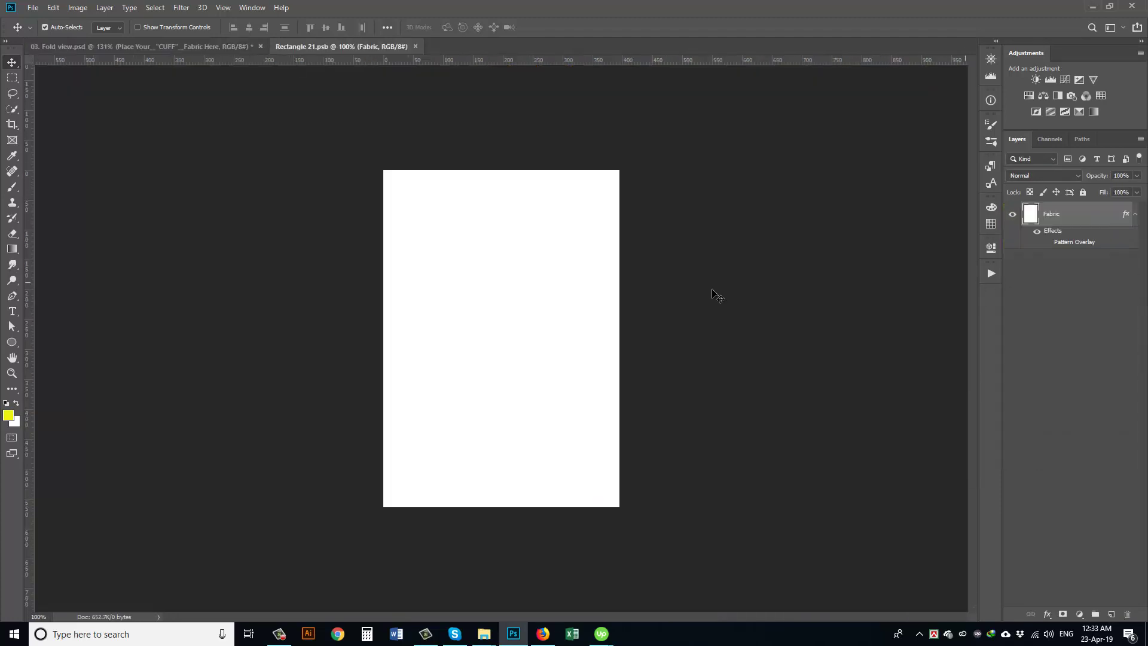
{"action": "left_click", "coordinate": [50, 8]}
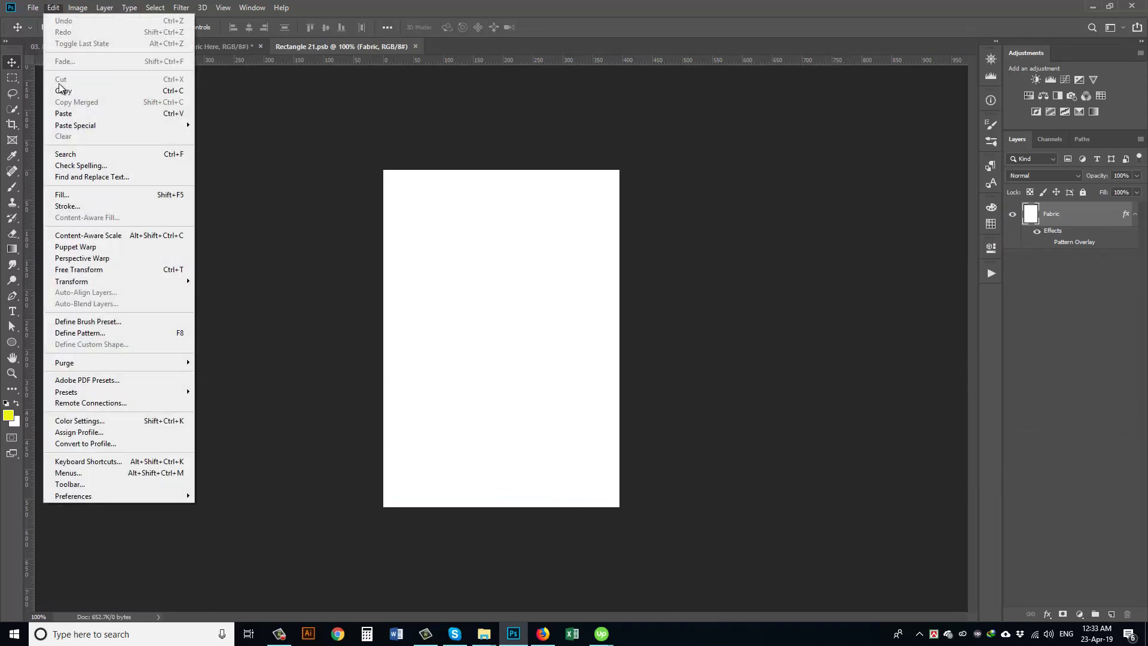
{"action": "left_click", "coordinate": [60, 113]}
{"action": "left_click_drag", "start_coordinate": [352, 51], "coordinate": [275, 212]}
{"action": "left_click", "coordinate": [346, 210]}
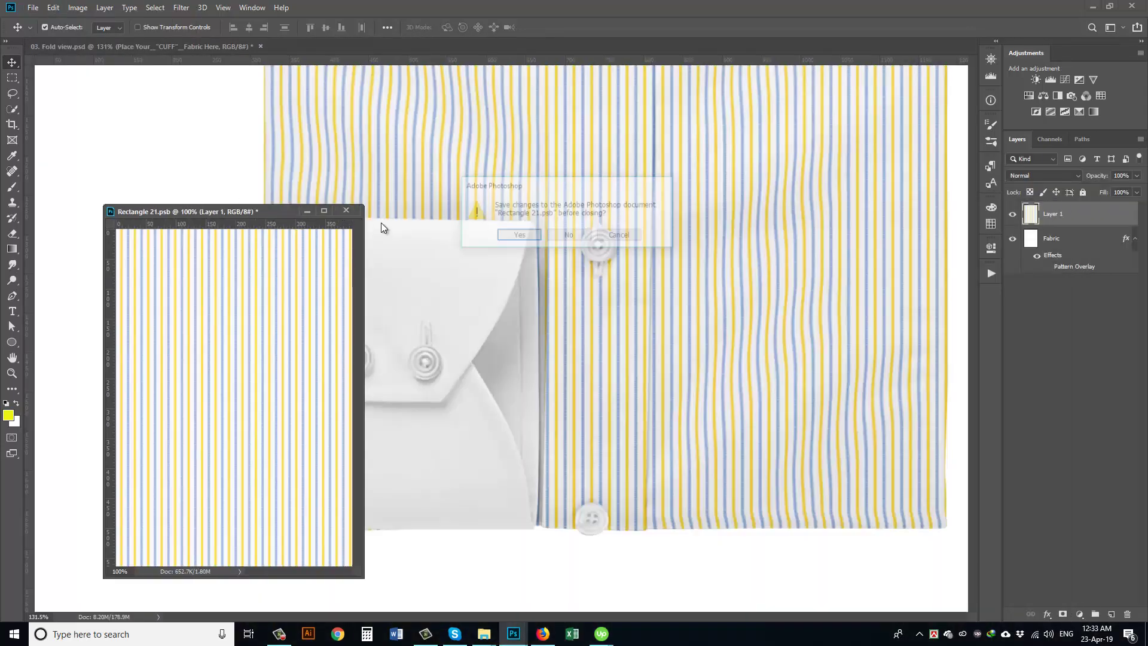
{"action": "left_click", "coordinate": [523, 238]}
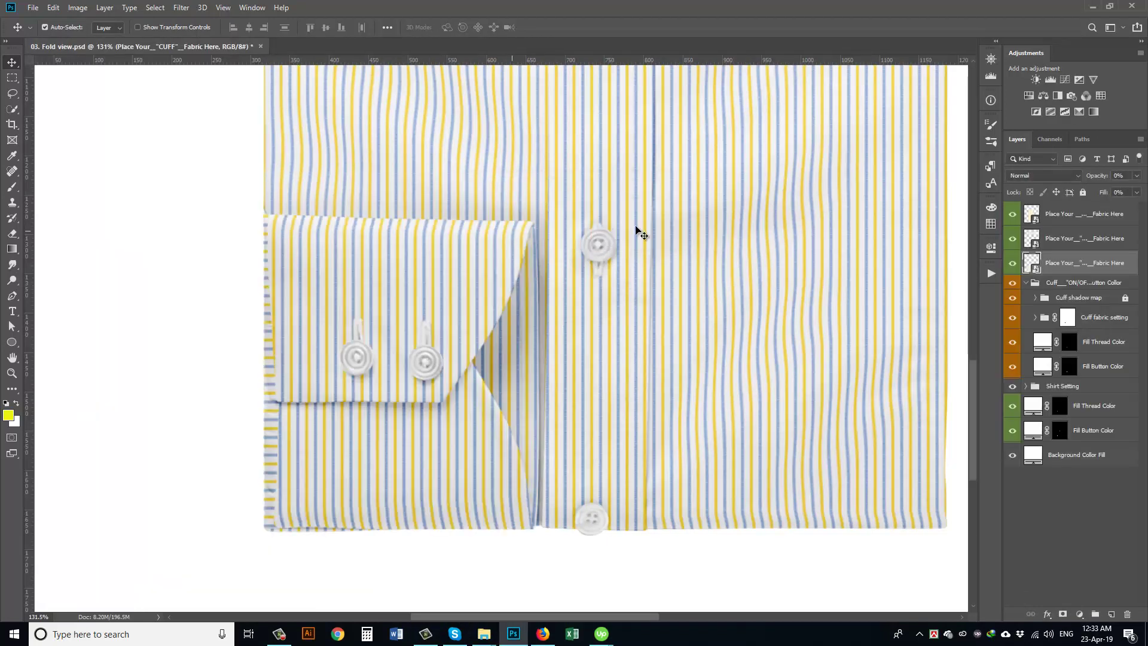
Toggle the cuff group's visibility off and on to preview the shirt without its cuff
{"action": "left_click", "coordinate": [1026, 283]}
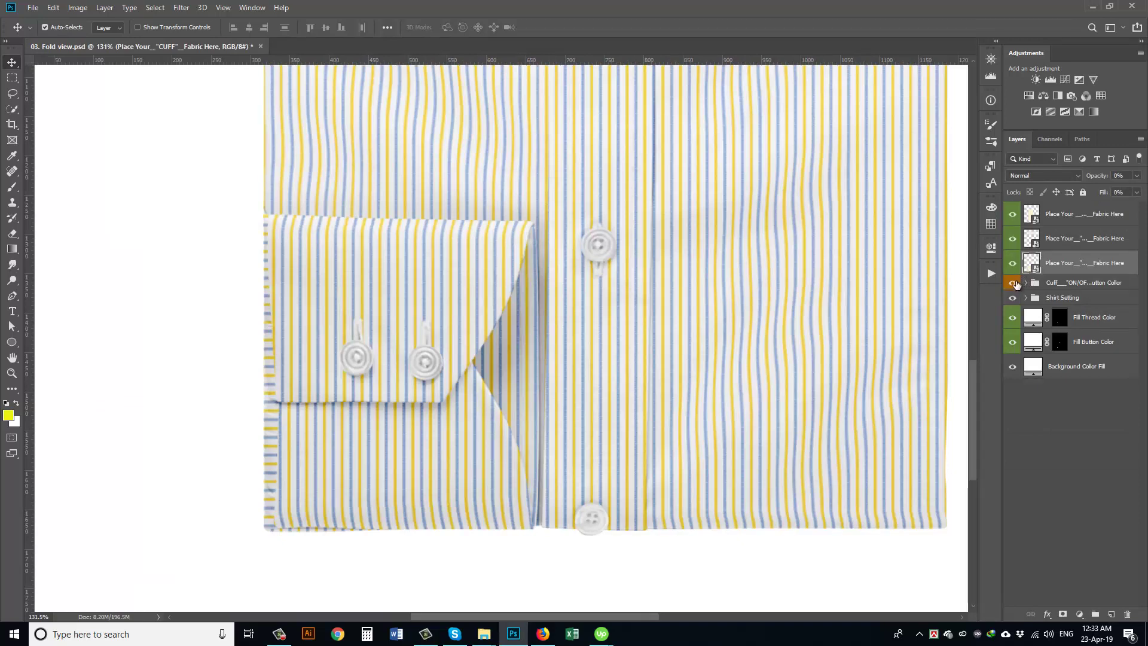
{"action": "left_click", "coordinate": [1013, 283]}
{"action": "left_click", "coordinate": [1026, 284]}
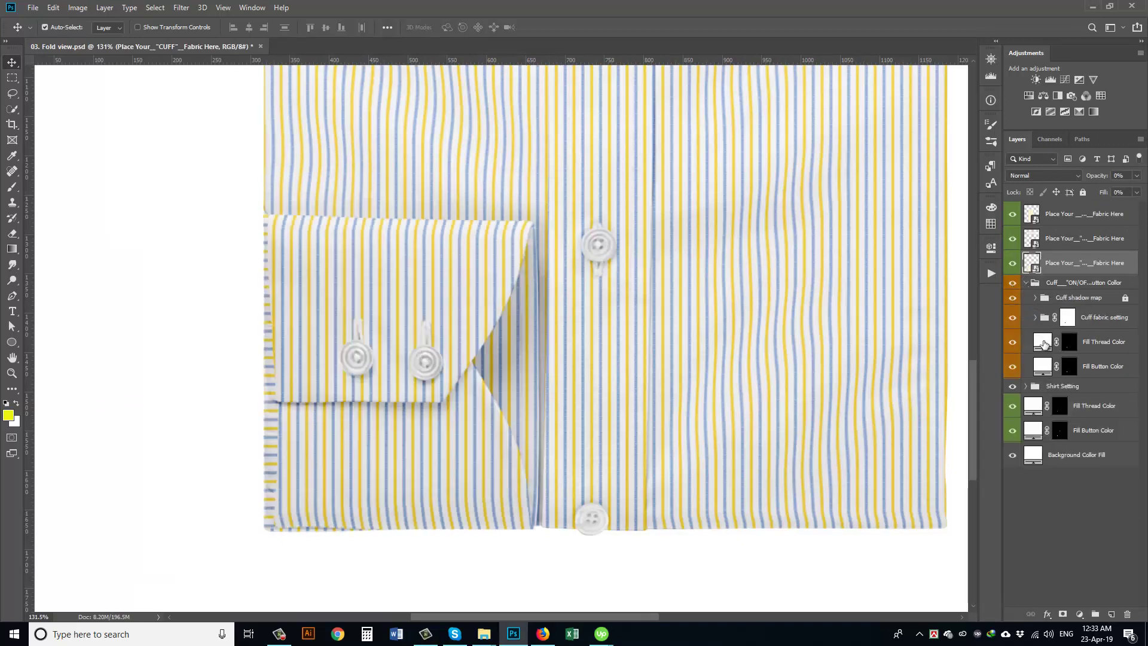
Try red e33333 on the cuff group's Fill Thread Color layer and return the fill to white
{"action": "double_click", "coordinate": [1043, 342]}
{"action": "left_click", "coordinate": [979, 377]}
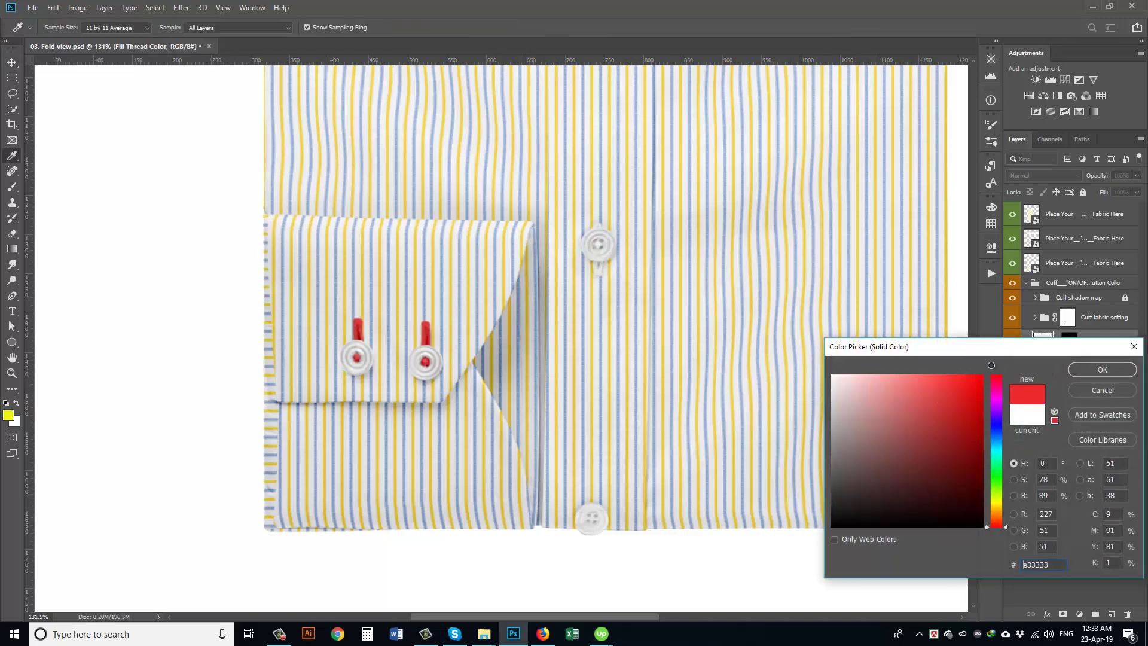
{"action": "left_click", "coordinate": [857, 371]}
{"action": "left_click_drag", "start_coordinate": [857, 371], "coordinate": [829, 362]}
{"action": "left_click", "coordinate": [1102, 370]}
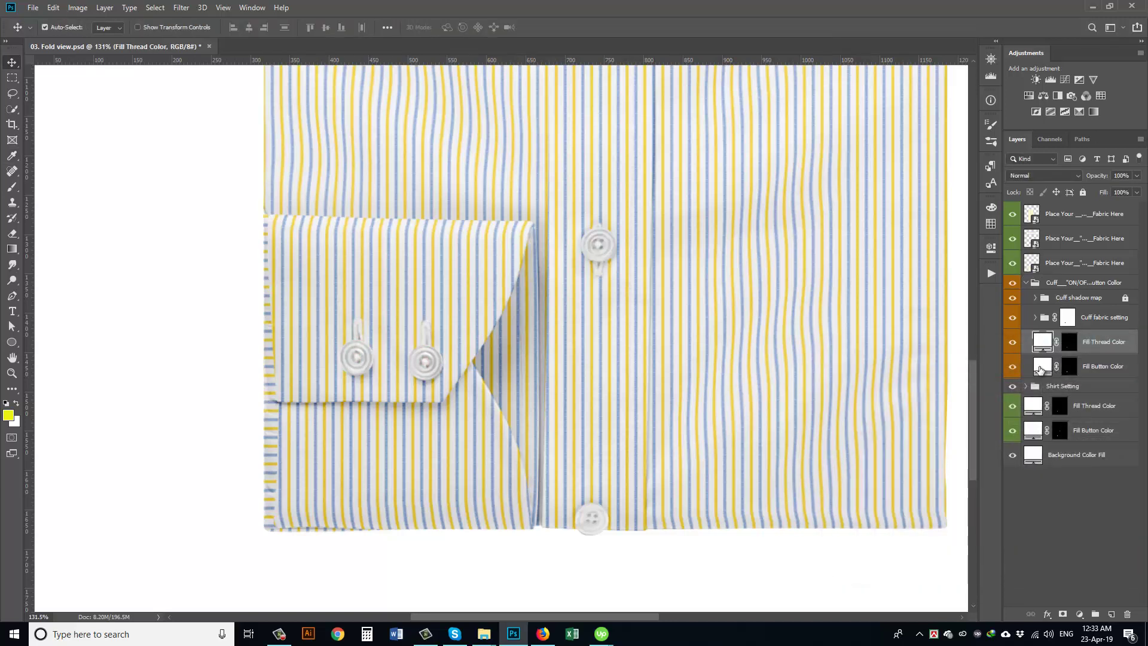
Try pink and other hues on the cuff group's Fill Button Color layer and return the fill to white
{"action": "double_click", "coordinate": [1041, 364]}
{"action": "left_click_drag", "start_coordinate": [977, 384], "coordinate": [871, 380]}
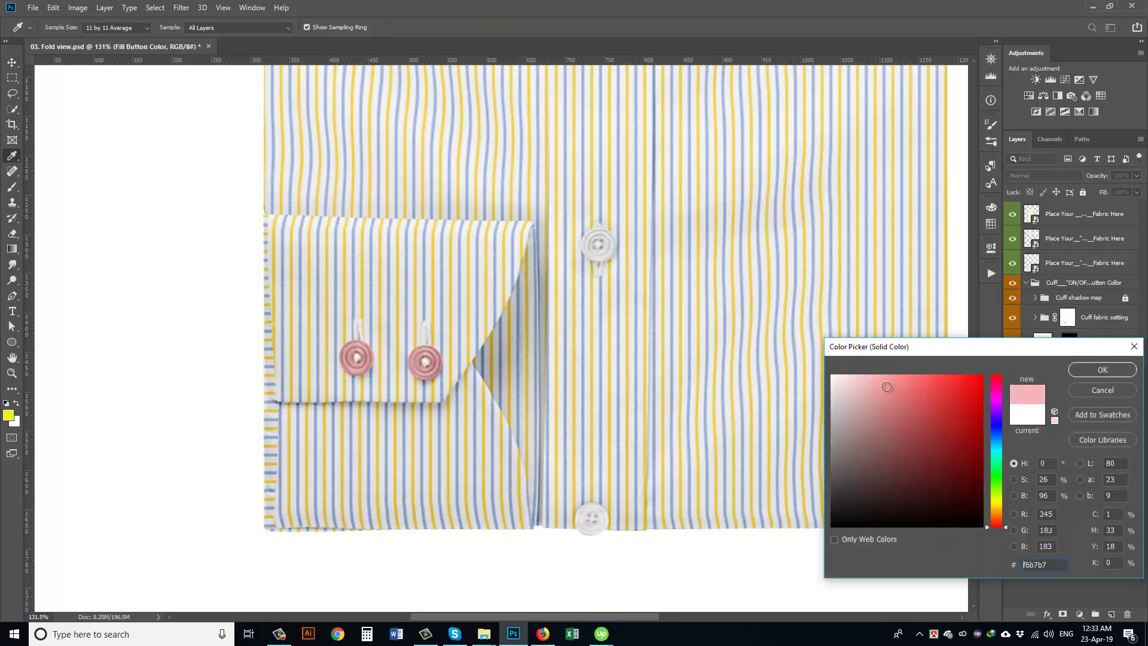
{"action": "left_click_drag", "start_coordinate": [995, 464], "coordinate": [997, 503]}
{"action": "mouse_move", "coordinate": [936, 424]}
{"action": "left_mouse_down"}
{"action": "mouse_move", "coordinate": [930, 392]}
{"action": "mouse_move", "coordinate": [887, 395]}
{"action": "mouse_move", "coordinate": [794, 351]}
{"action": "left_mouse_up"}
{"action": "left_click", "coordinate": [1099, 370]}
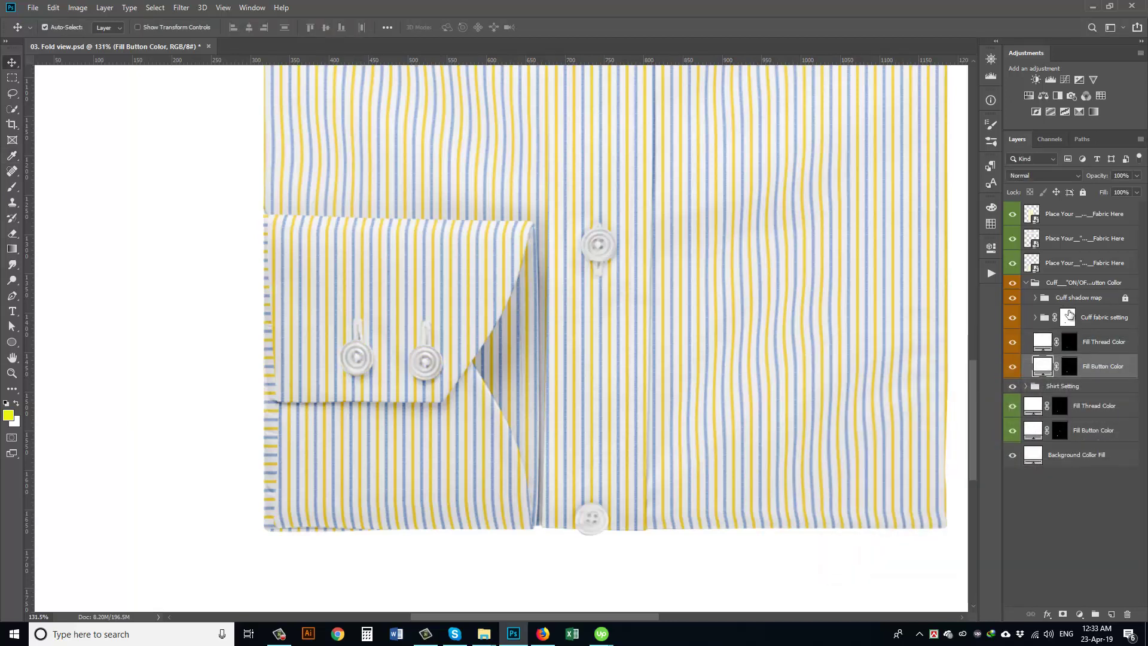
Collapse the cuff group and hide it so the shirt shows without the folded cuff
{"action": "left_click", "coordinate": [1024, 283]}
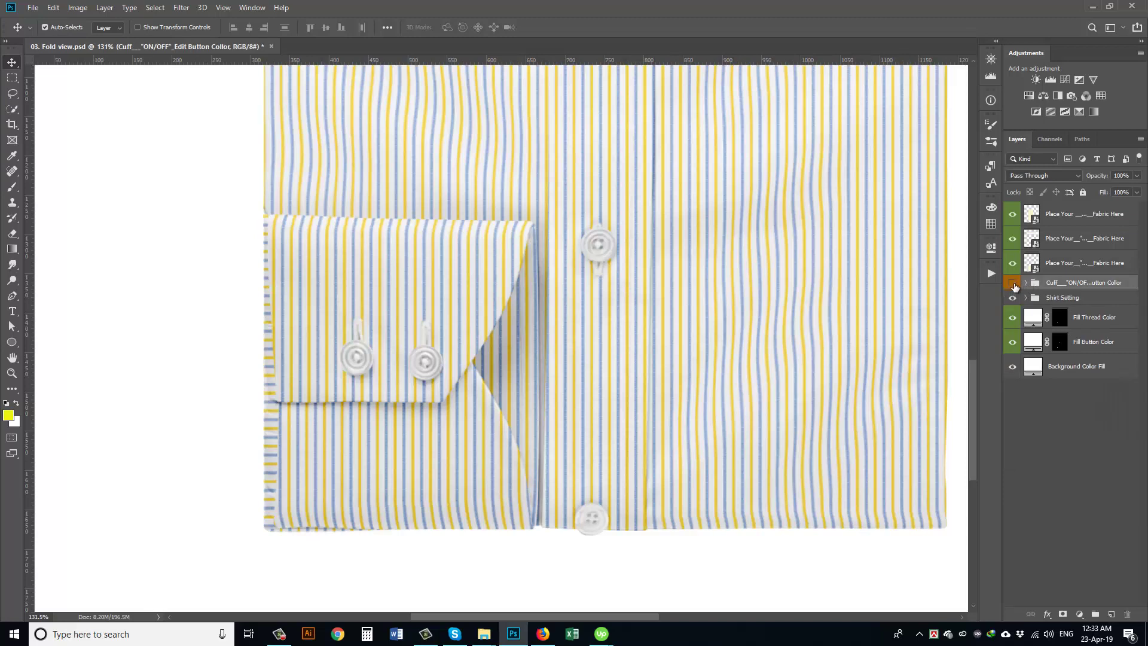
{"action": "left_click", "coordinate": [1012, 283]}
Try red on the Fill Thread Color layer of the shirt's front buttons and return the fill to white
{"action": "key", "text": "ctrl"}
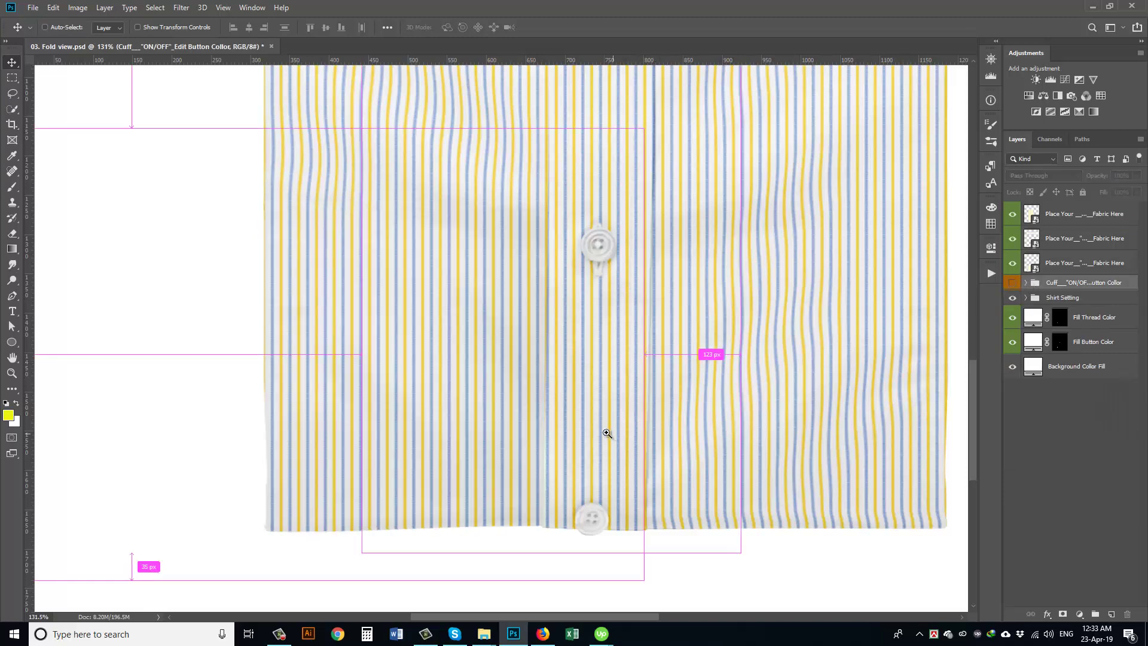
{"action": "left_click_drag", "start_coordinate": [607, 433], "coordinate": [554, 377]}
{"action": "left_click_drag", "start_coordinate": [609, 250], "coordinate": [659, 283]}
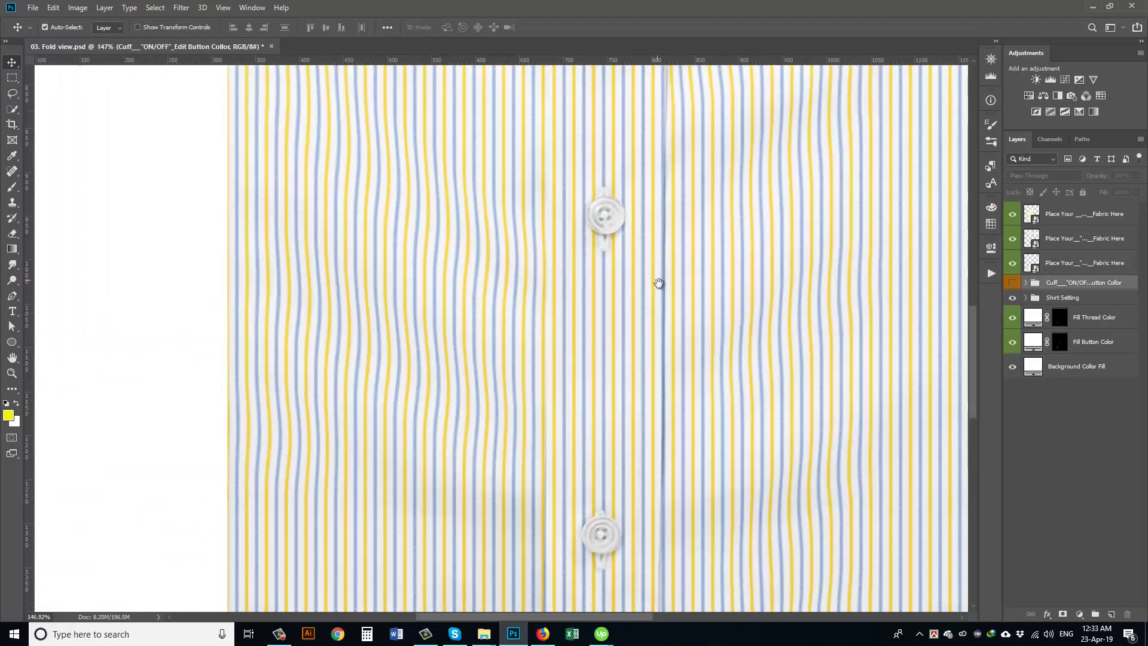
{"action": "double_click", "coordinate": [1031, 318]}
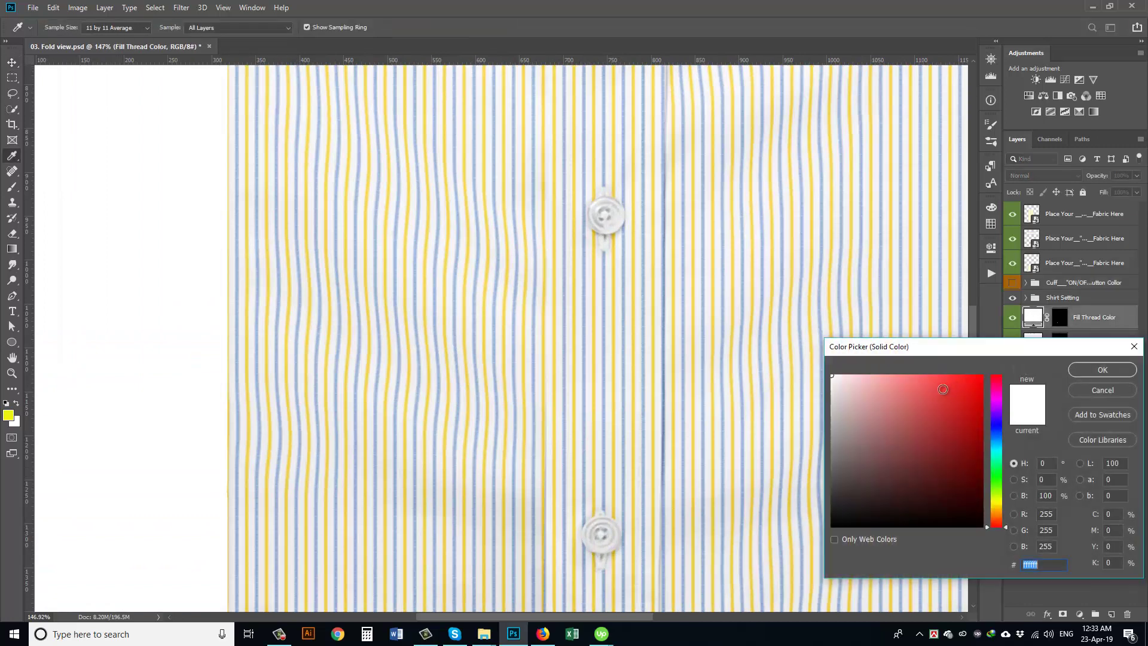
{"action": "left_click", "coordinate": [950, 370]}
{"action": "left_click", "coordinate": [845, 387]}
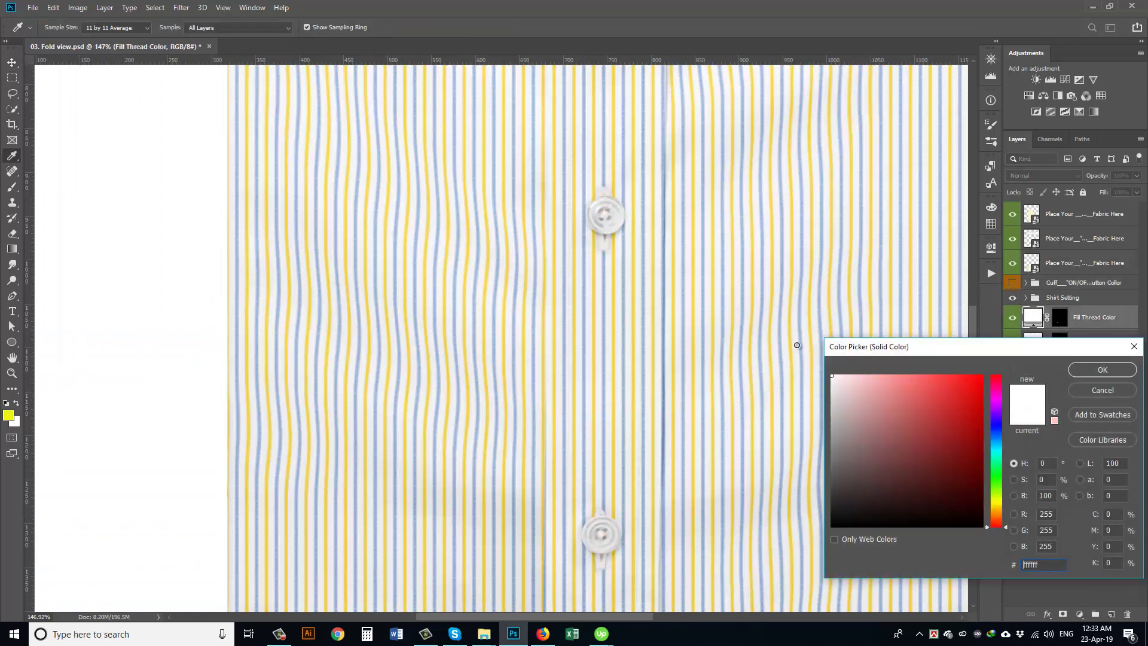
{"action": "left_click", "coordinate": [1103, 370]}
Try red ff0000 and green 54ff00 on the Fill Button Color layer of the shirt's front buttons, then cancel back to white
{"action": "double_click", "coordinate": [1032, 343]}
{"action": "type", "text": "ff0000"}
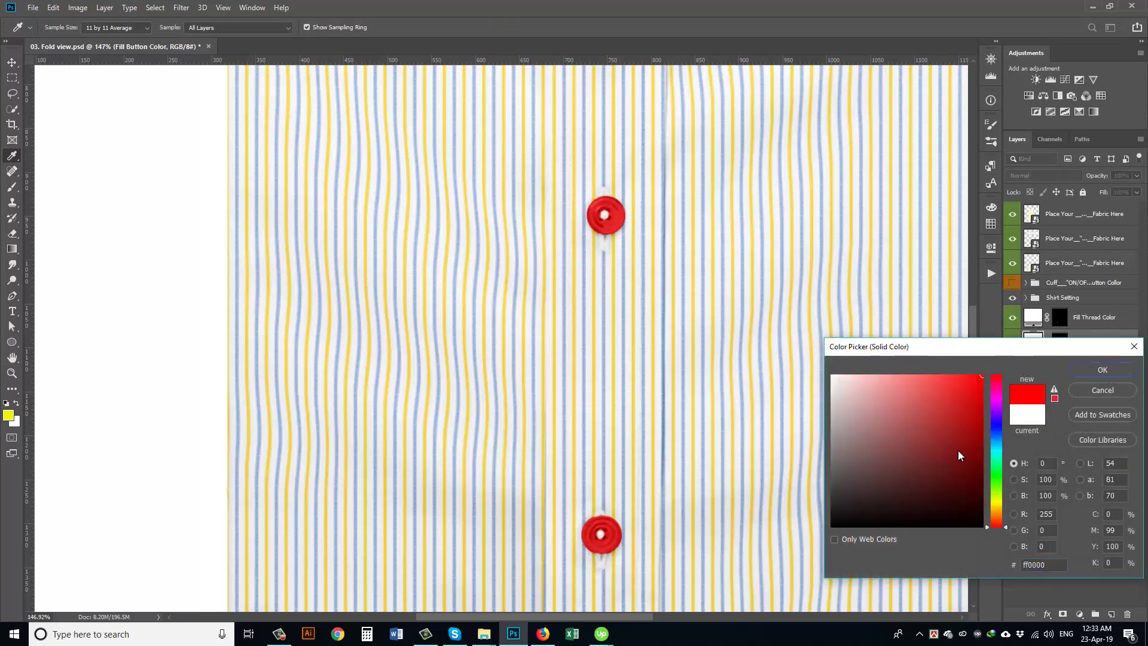
{"action": "mouse_move", "coordinate": [958, 451]}
{"action": "left_mouse_down"}
{"action": "mouse_move", "coordinate": [868, 395]}
{"action": "mouse_move", "coordinate": [827, 345]}
{"action": "left_mouse_up"}
{"action": "left_click", "coordinate": [994, 484]}
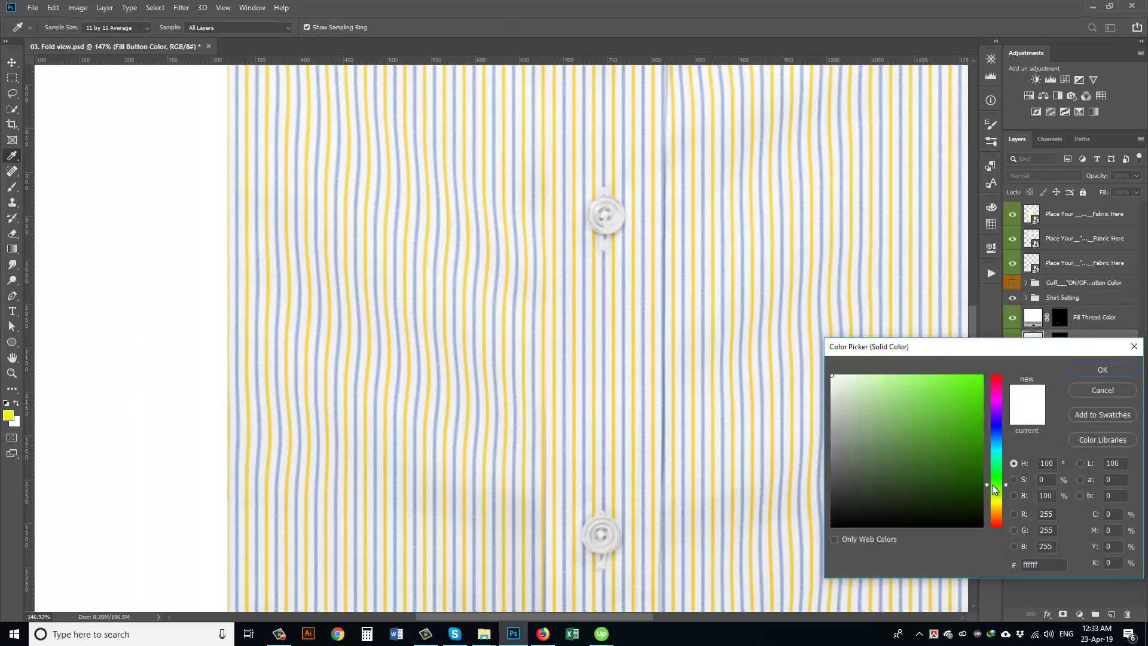
{"action": "left_click_drag", "start_coordinate": [959, 443], "coordinate": [993, 372]}
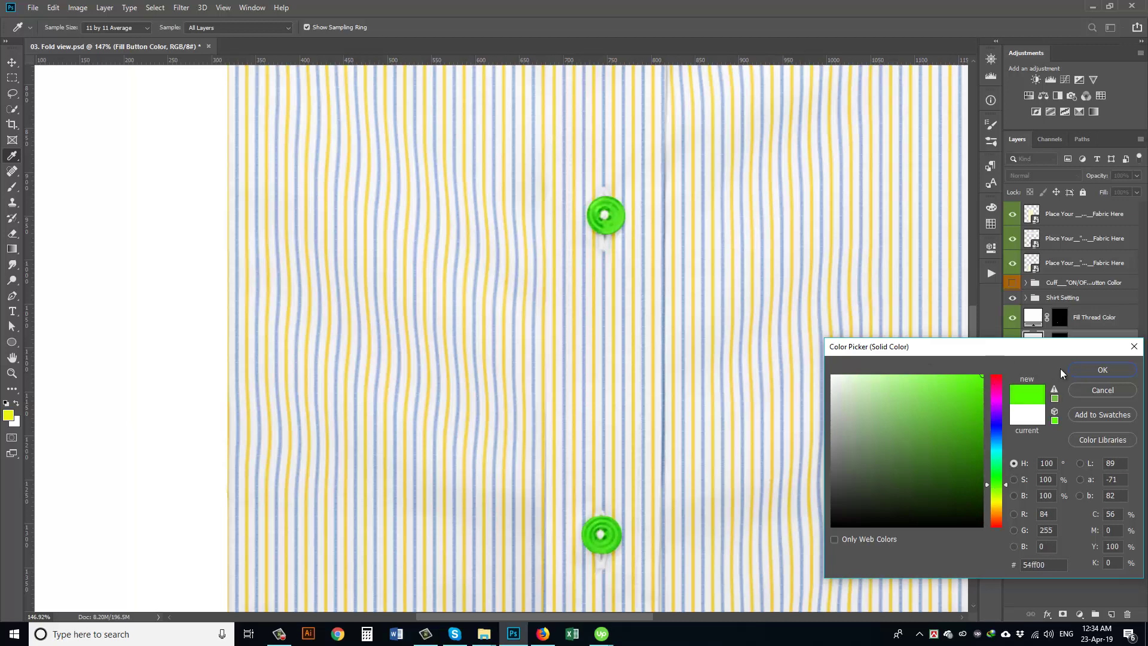
{"action": "left_click", "coordinate": [1103, 390]}
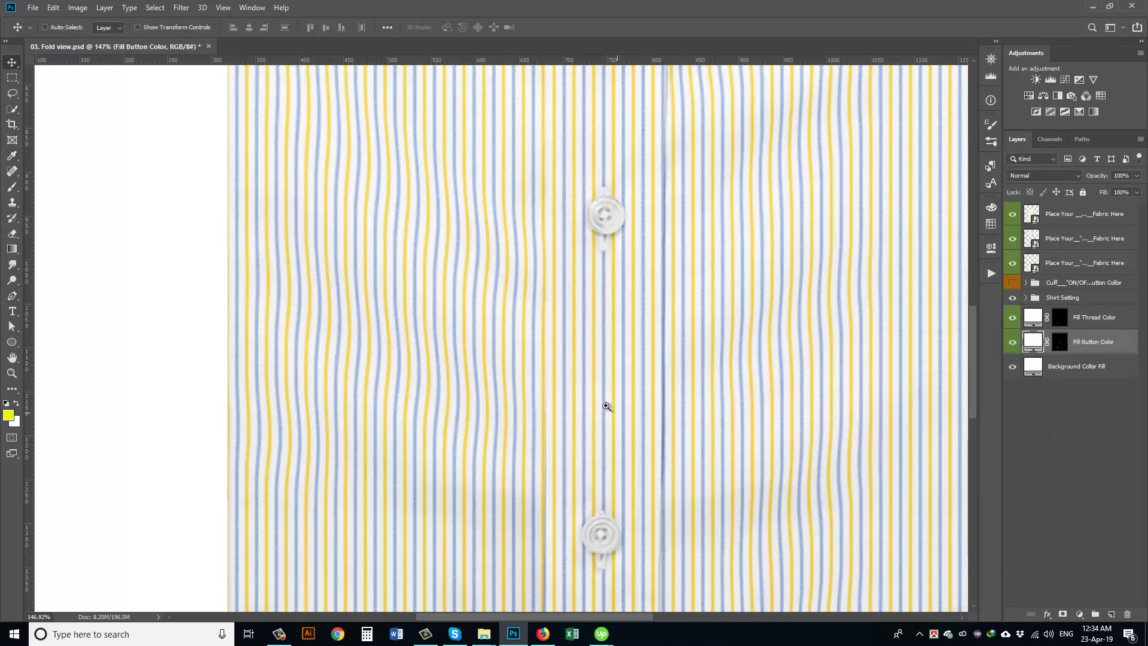
Try red ff0000 on the Background Color Fill layer and cancel the color change
{"action": "key", "text": "v"}
{"action": "key", "text": "ctrl+0"}
{"action": "left_click_drag", "start_coordinate": [632, 180], "coordinate": [518, 407]}
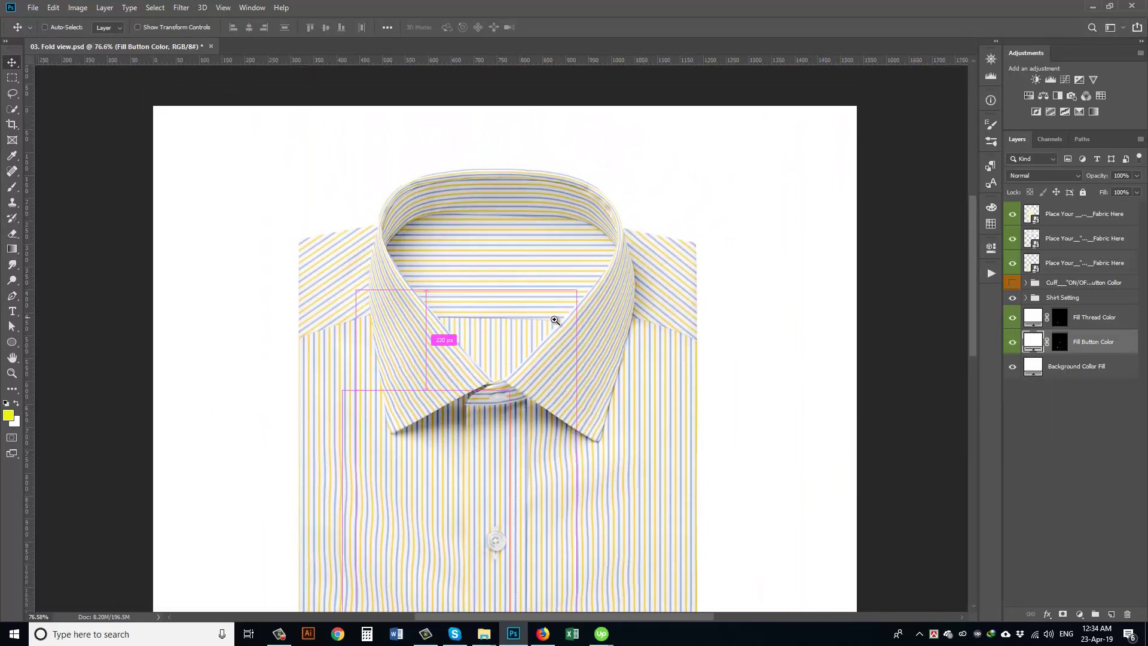
{"action": "left_click_drag", "start_coordinate": [555, 320], "coordinate": [664, 302]}
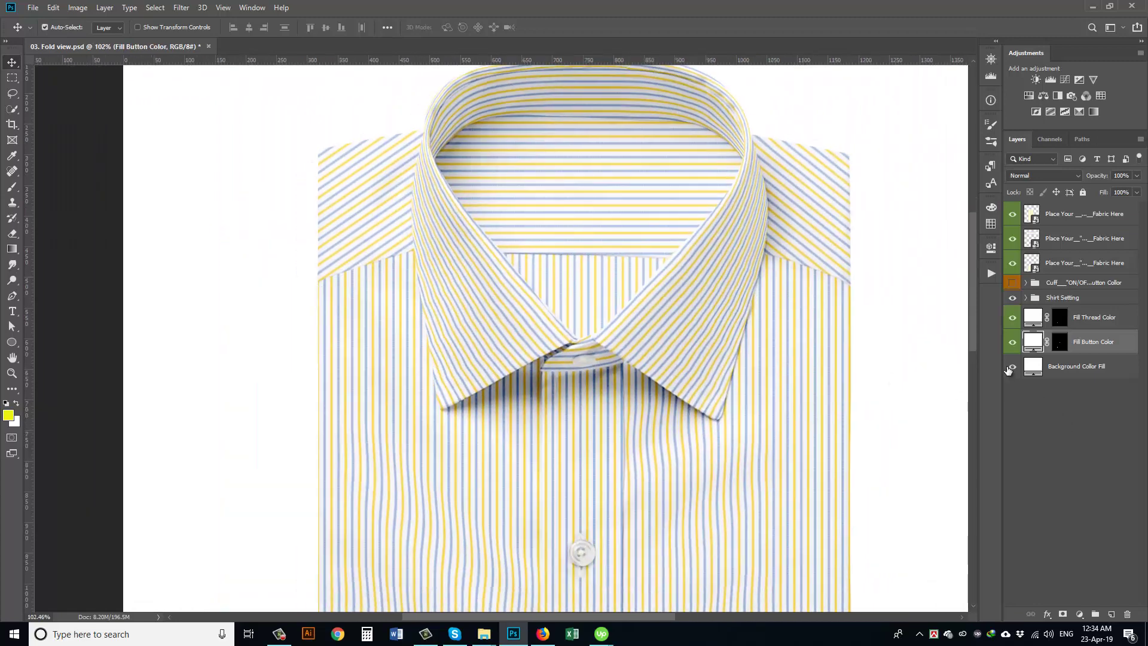
{"action": "left_click", "coordinate": [1014, 367]}
{"action": "double_click", "coordinate": [1030, 367]}
{"action": "left_click_drag", "start_coordinate": [948, 399], "coordinate": [1014, 360]}
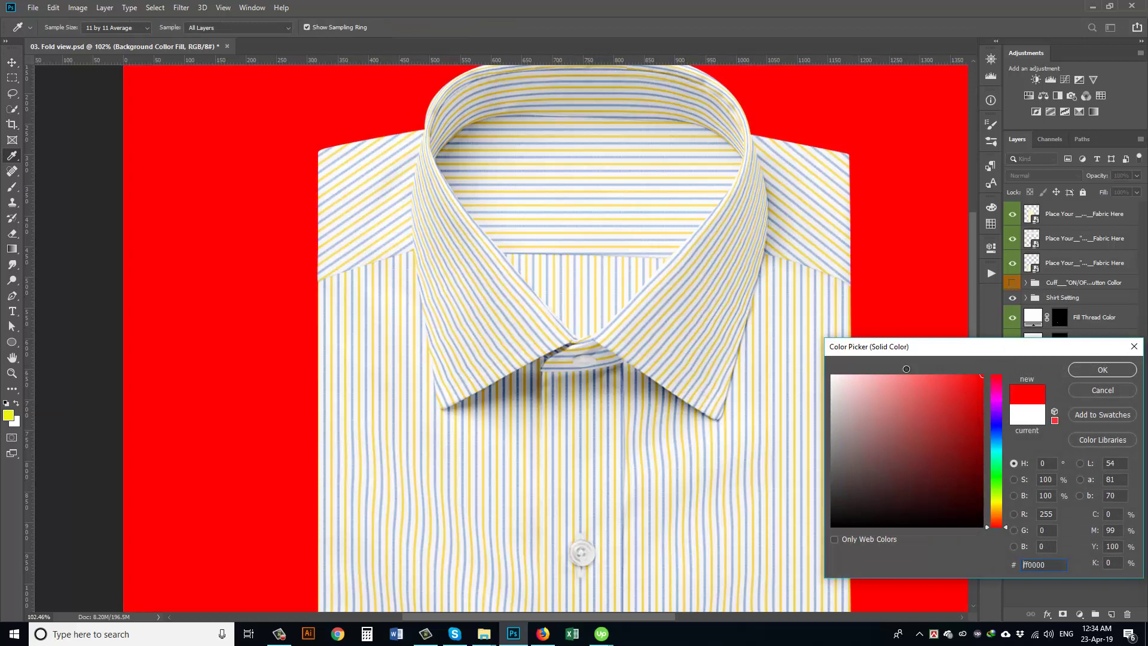
{"action": "mouse_move", "coordinate": [907, 369]}
{"action": "left_mouse_down"}
{"action": "mouse_move", "coordinate": [833, 378]}
{"action": "mouse_move", "coordinate": [872, 479]}
{"action": "mouse_move", "coordinate": [824, 545]}
{"action": "mouse_move", "coordinate": [969, 454]}
{"action": "mouse_move", "coordinate": [1114, 392]}
{"action": "left_mouse_up"}
{"action": "left_click", "coordinate": [1106, 391]}
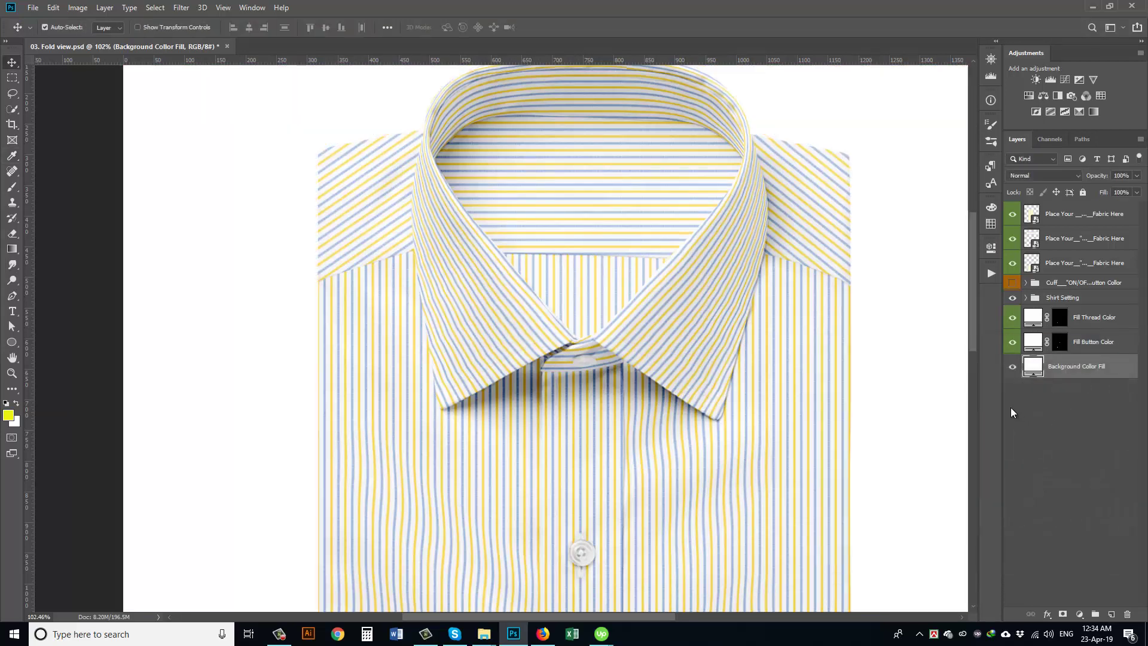
Open the Fabric 02 image from the Fabric folder
{"action": "key", "text": "ctrl+0"}
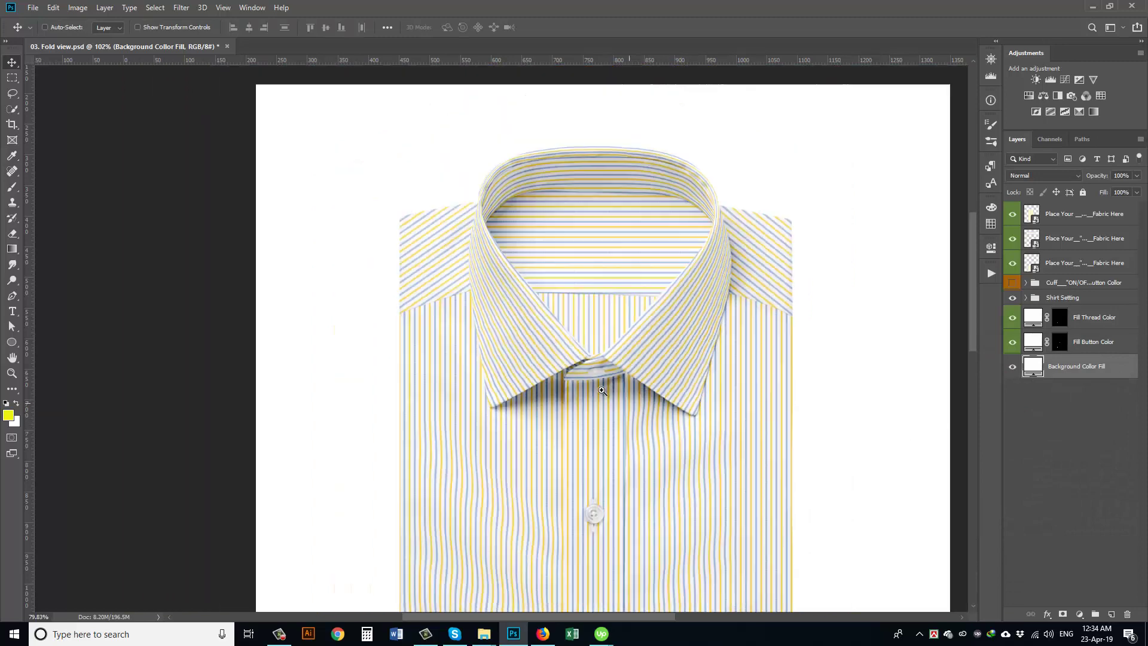
{"action": "key", "text": "ctrl+space"}
{"action": "left_click", "coordinate": [497, 223]}
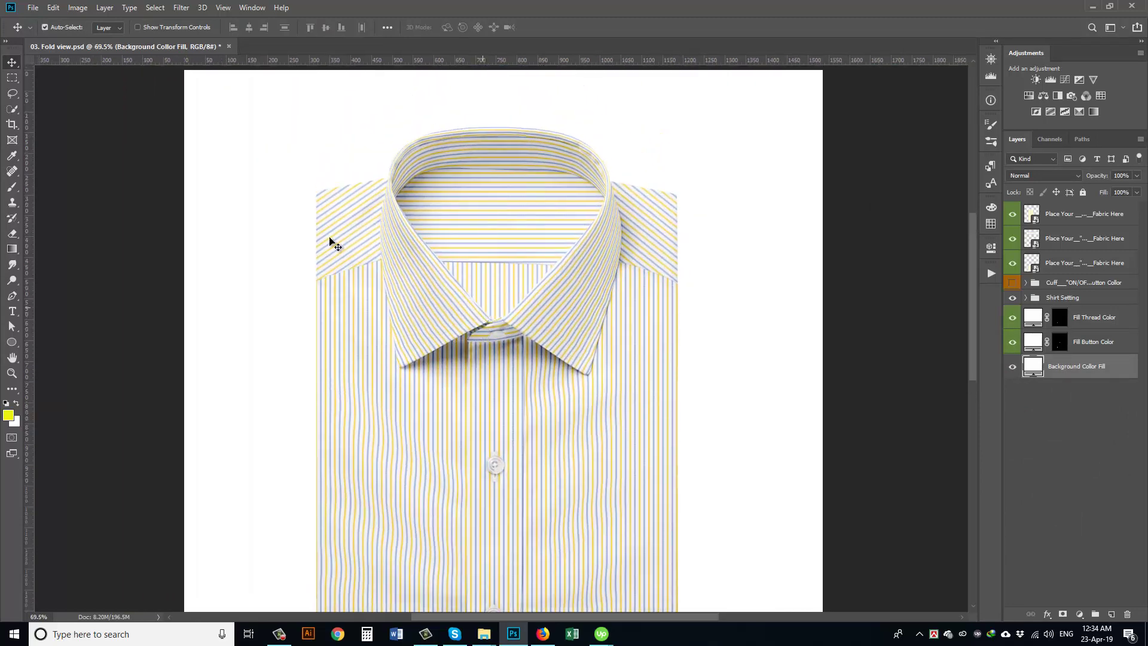
{"action": "left_click", "coordinate": [37, 9]}
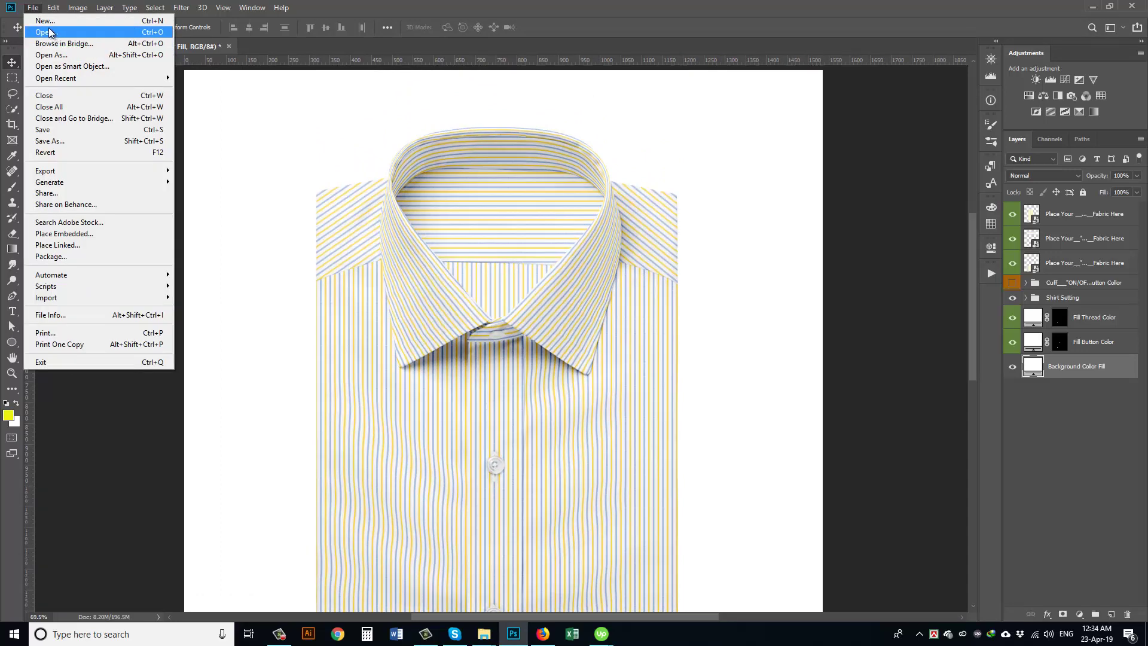
{"action": "left_click", "coordinate": [47, 32]}
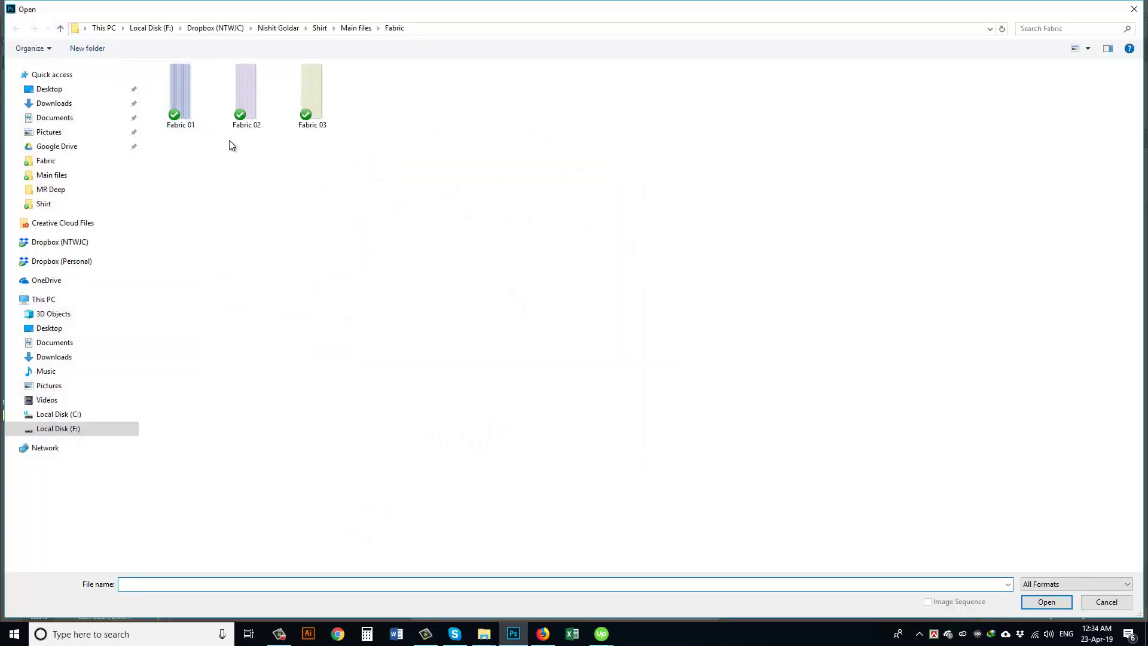
{"action": "double_click", "coordinate": [249, 89]}
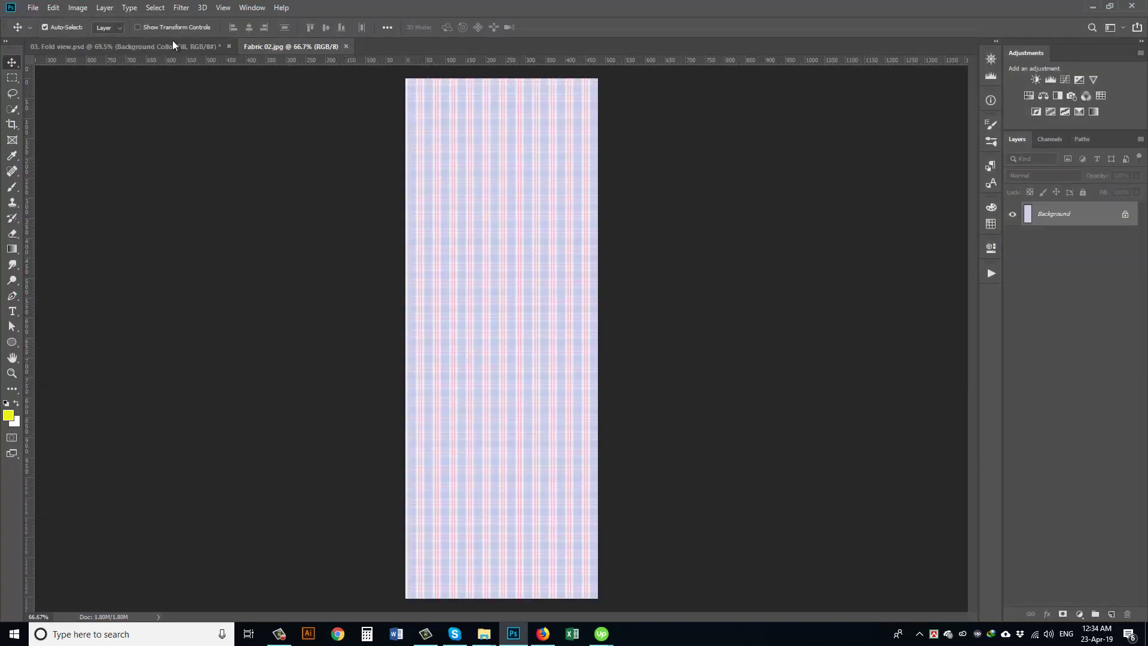
Select the entire Fabric 02 image, copy it and close its document
{"action": "left_click", "coordinate": [155, 8]}
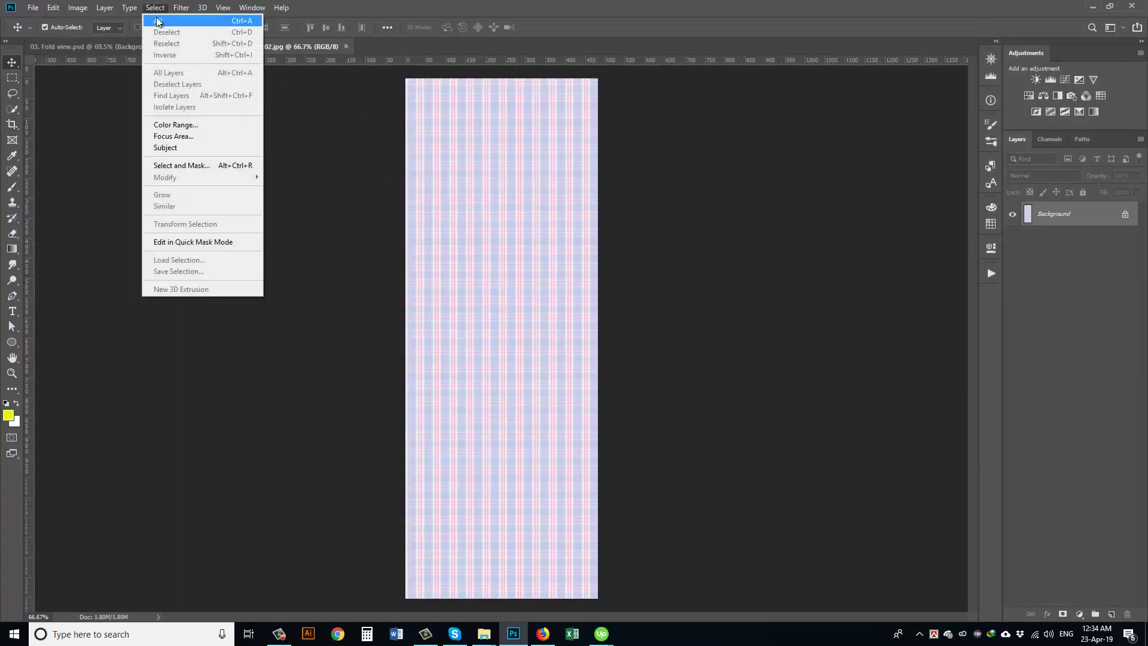
{"action": "left_click", "coordinate": [156, 18]}
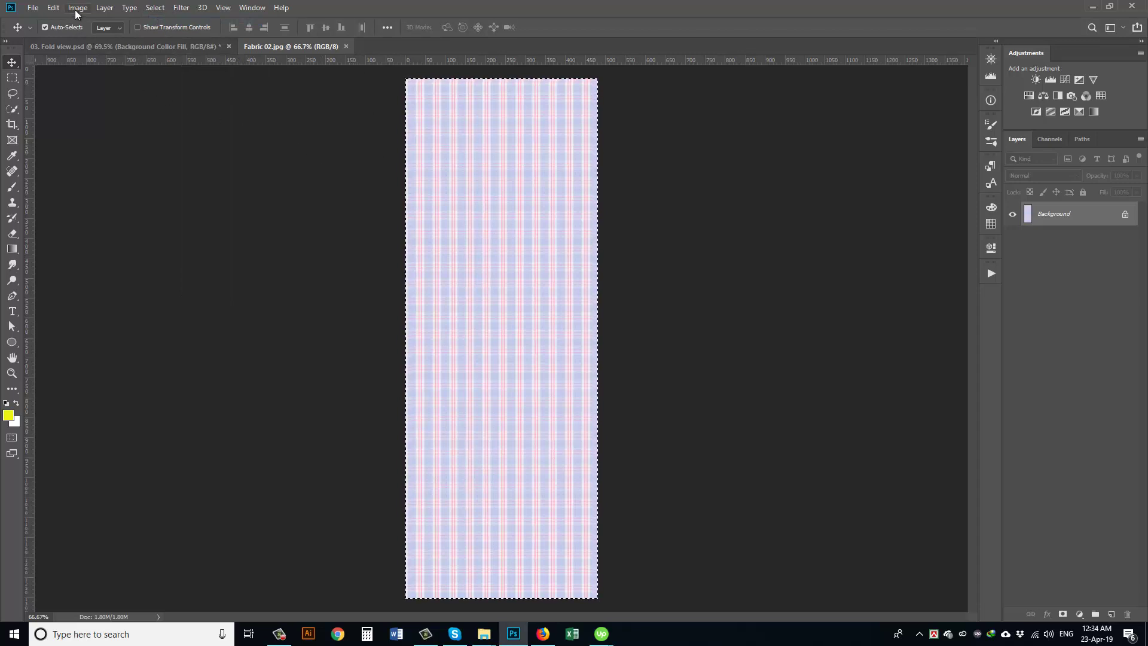
{"action": "left_click", "coordinate": [53, 8]}
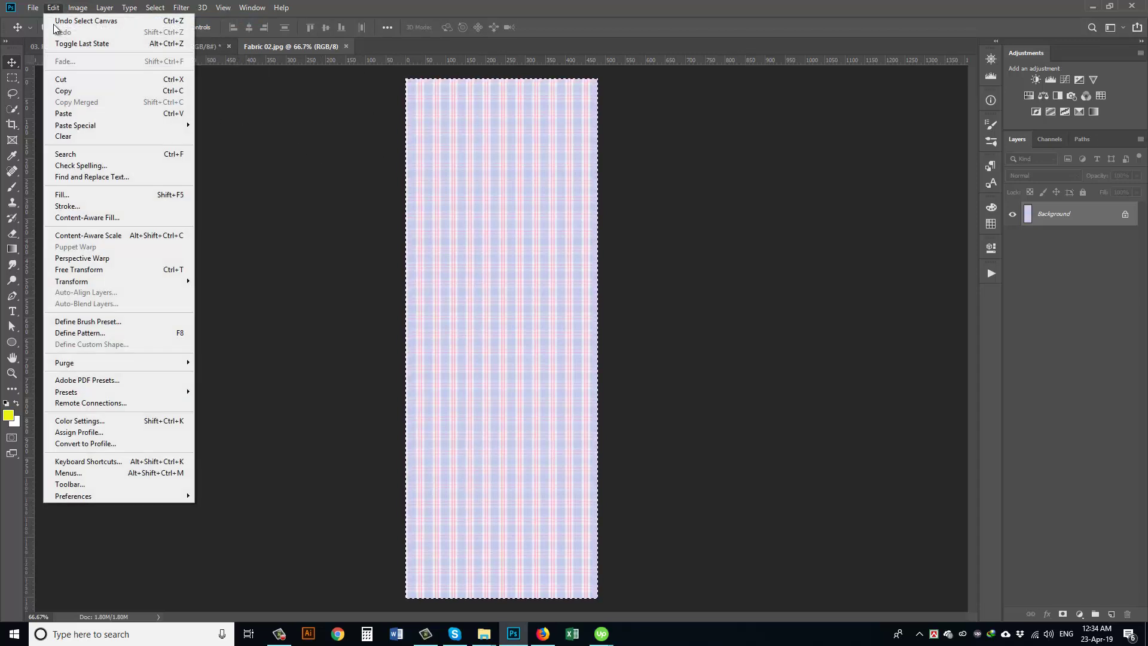
{"action": "left_click", "coordinate": [71, 92]}
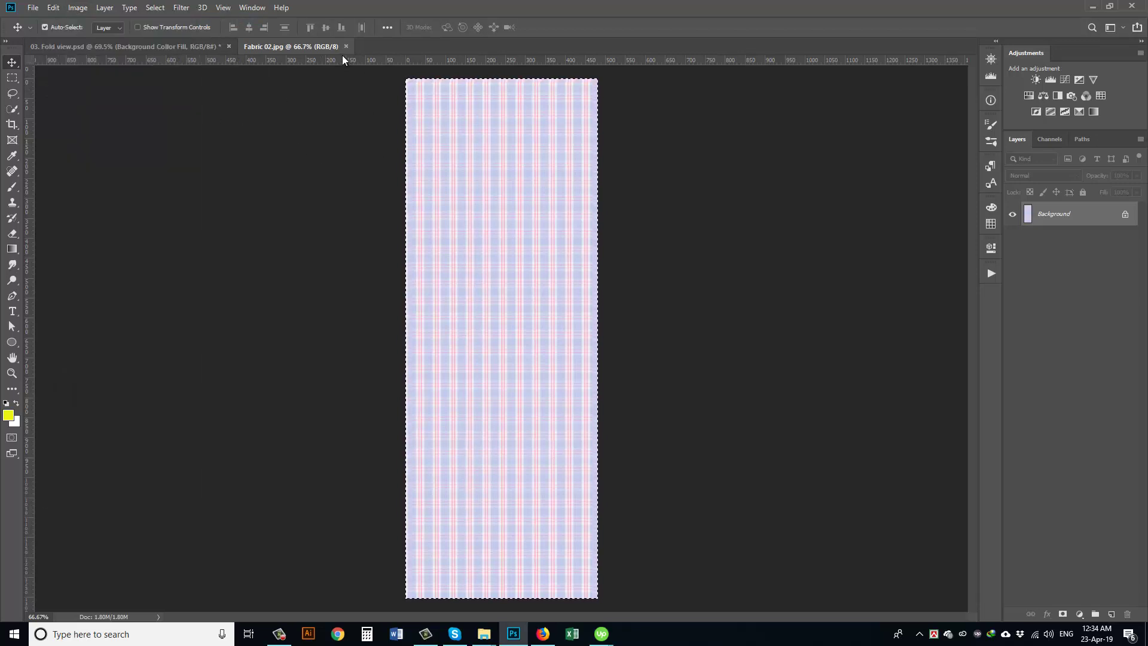
{"action": "key", "text": "ctrl+w"}
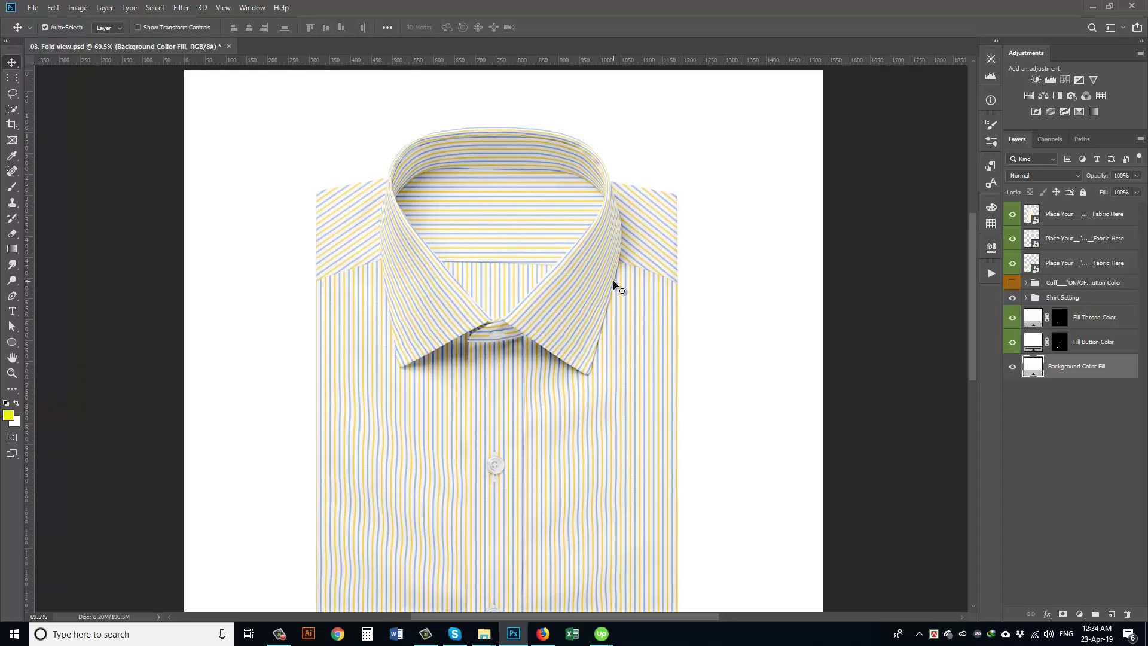
Paste the copied plaid fabric into the collar fabric smart object, then close it and save the change
{"action": "double_click", "coordinate": [1035, 240]}
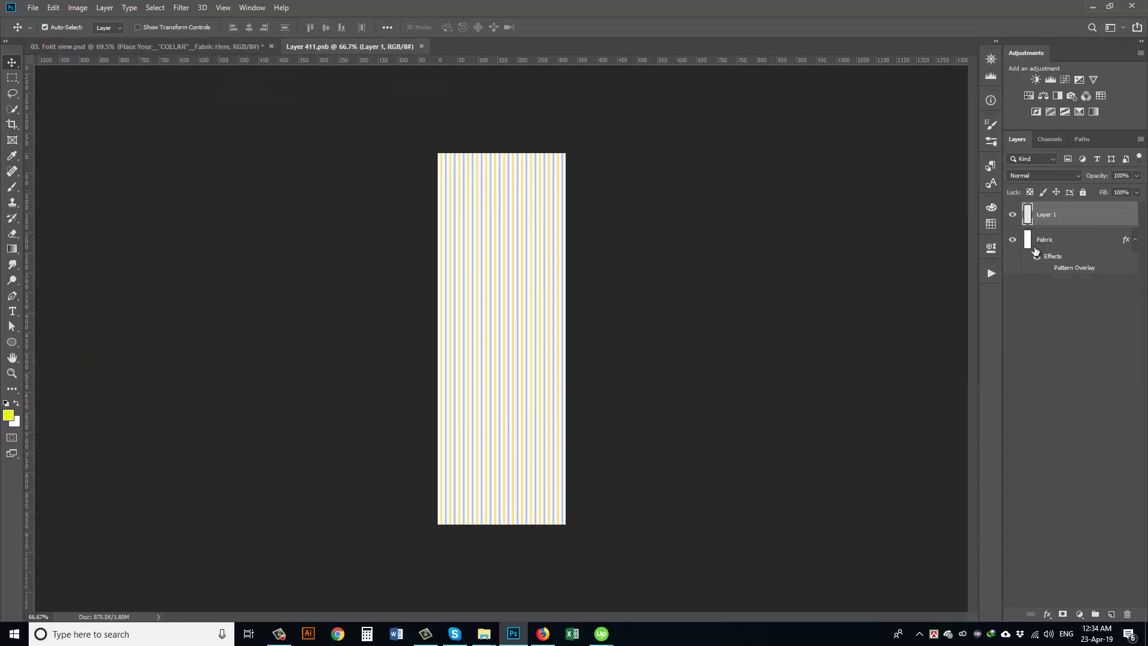
{"action": "left_click", "coordinate": [55, 10]}
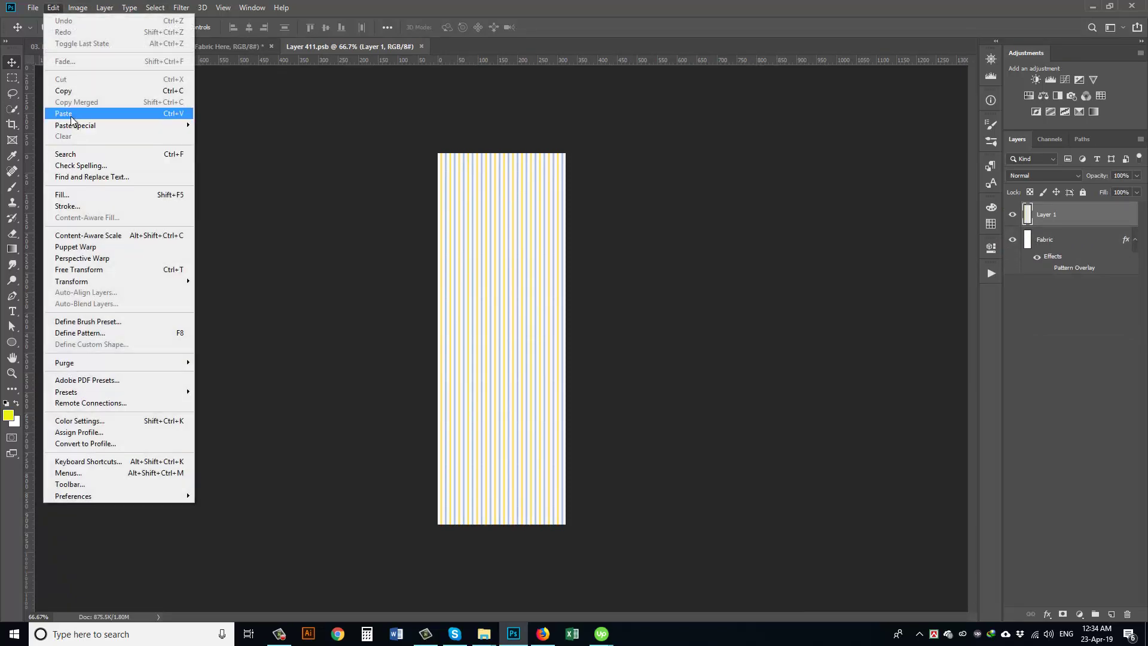
{"action": "left_click", "coordinate": [66, 114]}
{"action": "left_click_drag", "start_coordinate": [365, 48], "coordinate": [134, 184]}
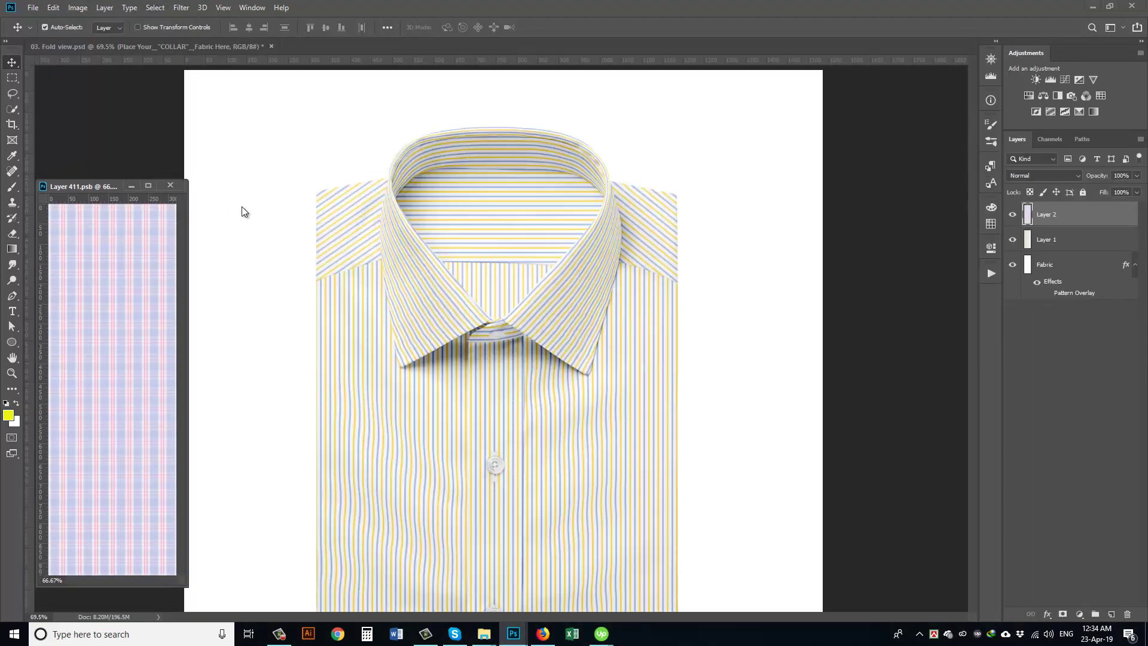
{"action": "left_click", "coordinate": [174, 186]}
{"action": "left_click", "coordinate": [507, 237]}
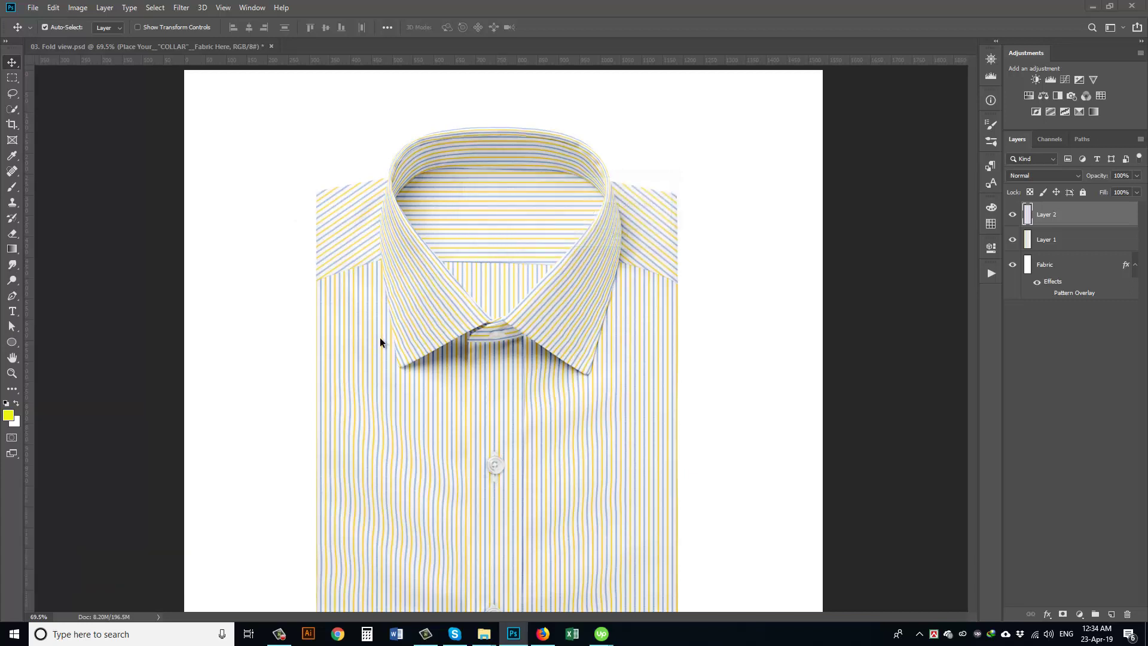
Show the cuff group again so the folded cuff appears on the shirt
{"action": "scroll", "coordinate": [410, 328], "scroll_direction": "down", "scroll_amount": 4}
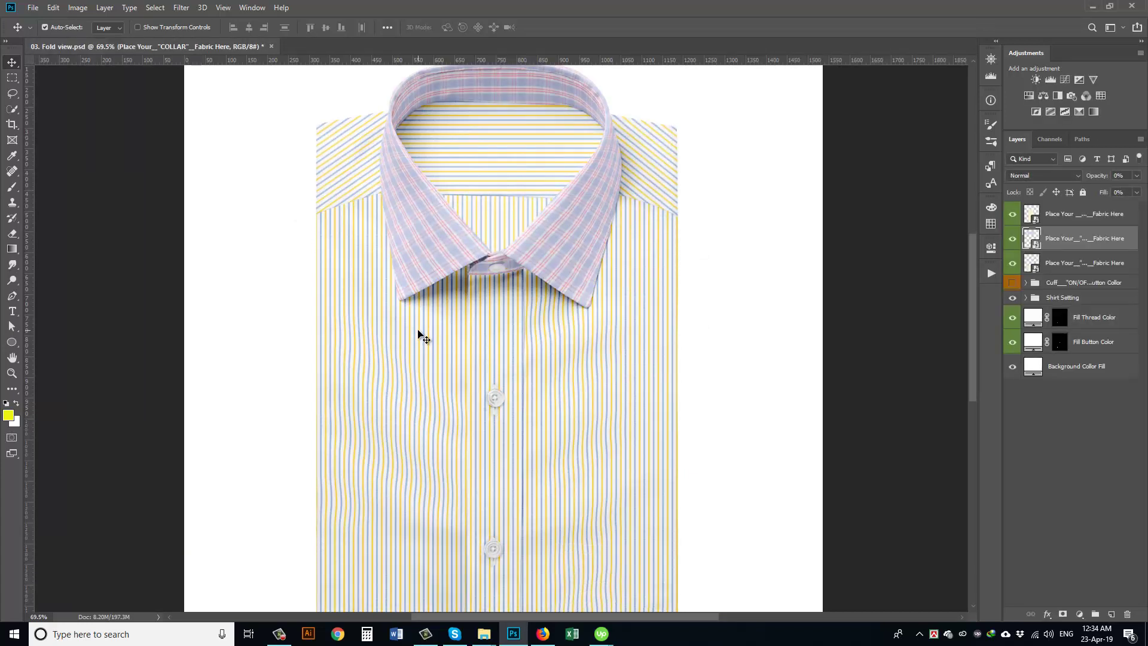
{"action": "scroll", "coordinate": [420, 338], "scroll_direction": "down", "scroll_amount": 4}
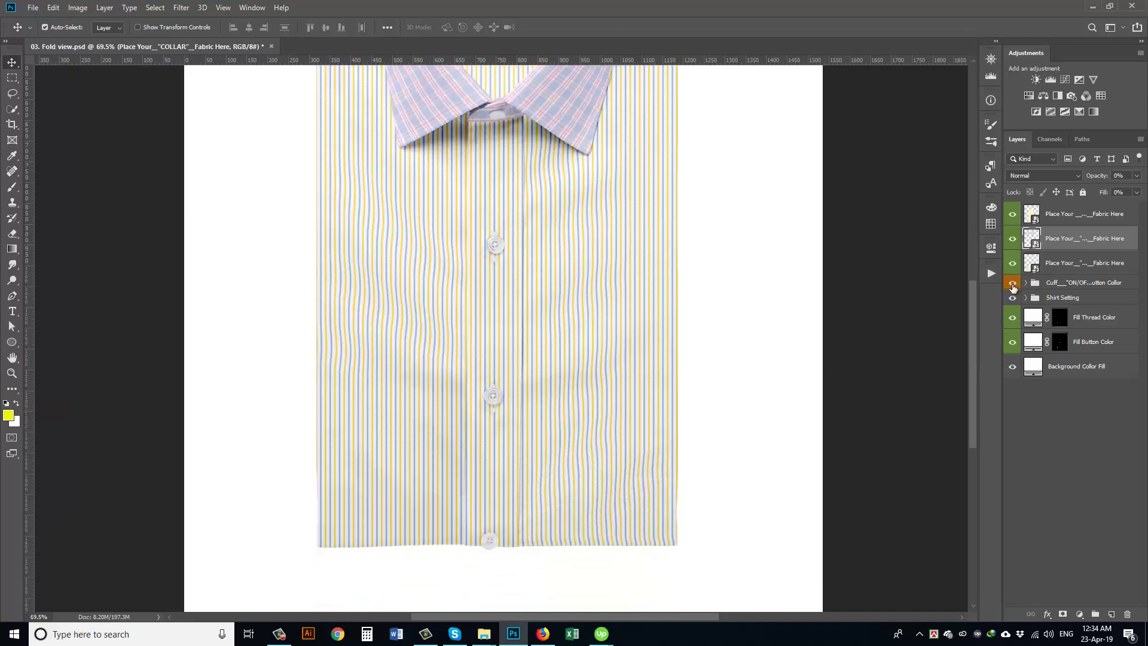
{"action": "left_click", "coordinate": [1013, 285]}
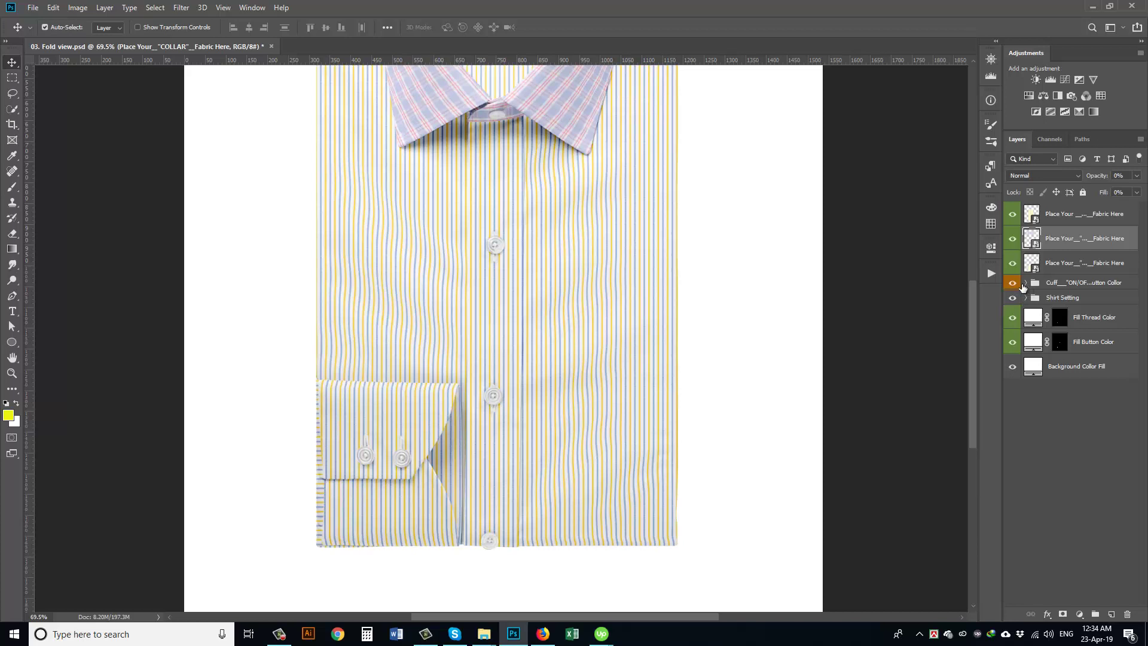
{"action": "left_click", "coordinate": [1036, 288]}
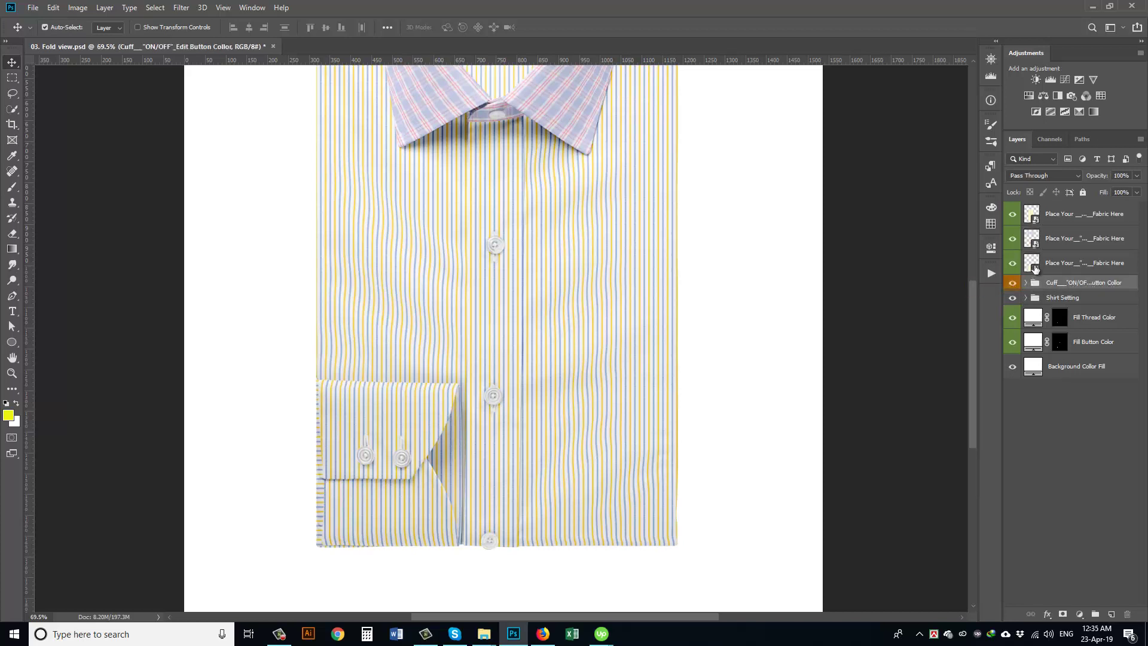
Paste the copied plaid fabric into the cuff fabric smart object, then close it and save the change
{"action": "double_click", "coordinate": [1035, 269]}
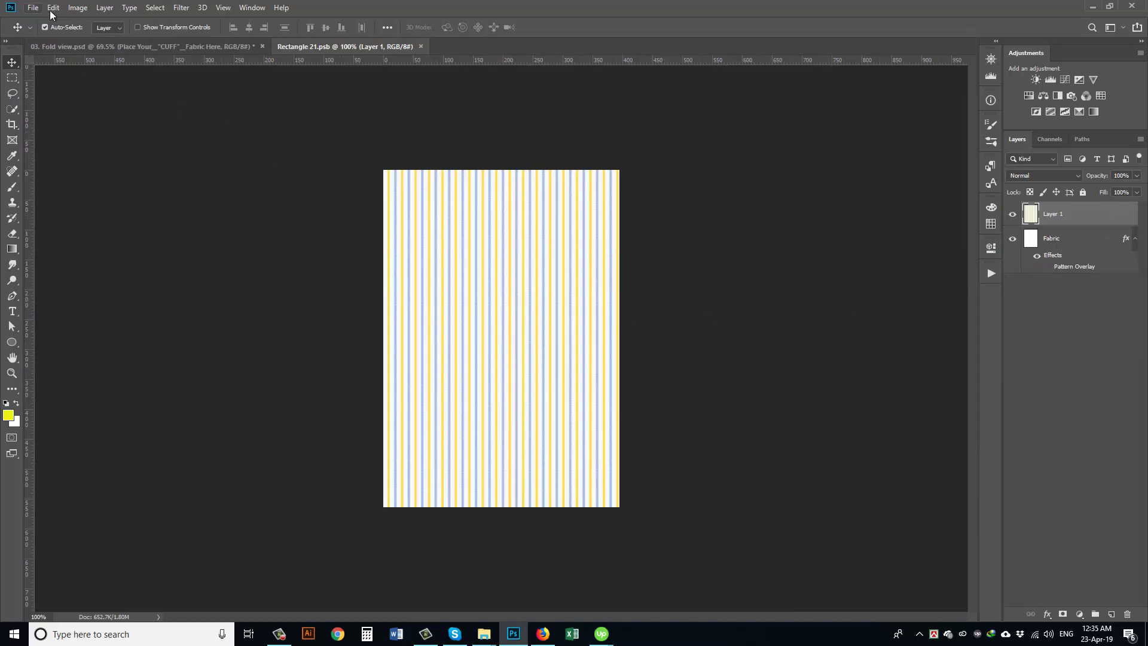
{"action": "left_click", "coordinate": [52, 8]}
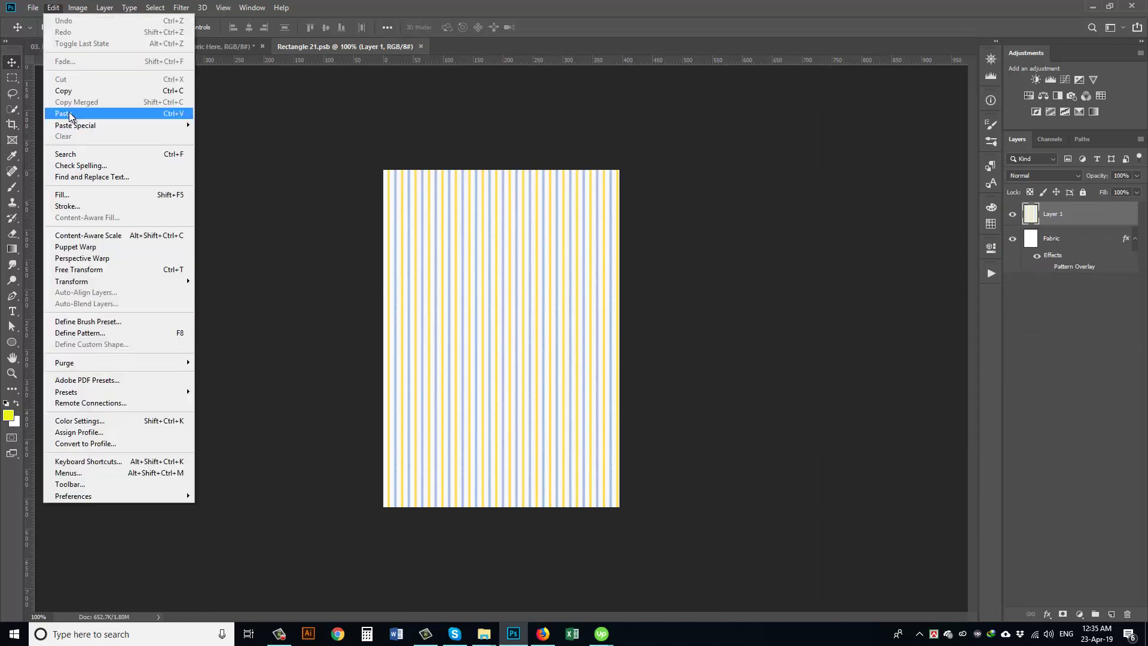
{"action": "left_click", "coordinate": [70, 116]}
{"action": "left_click_drag", "start_coordinate": [397, 50], "coordinate": [272, 298]}
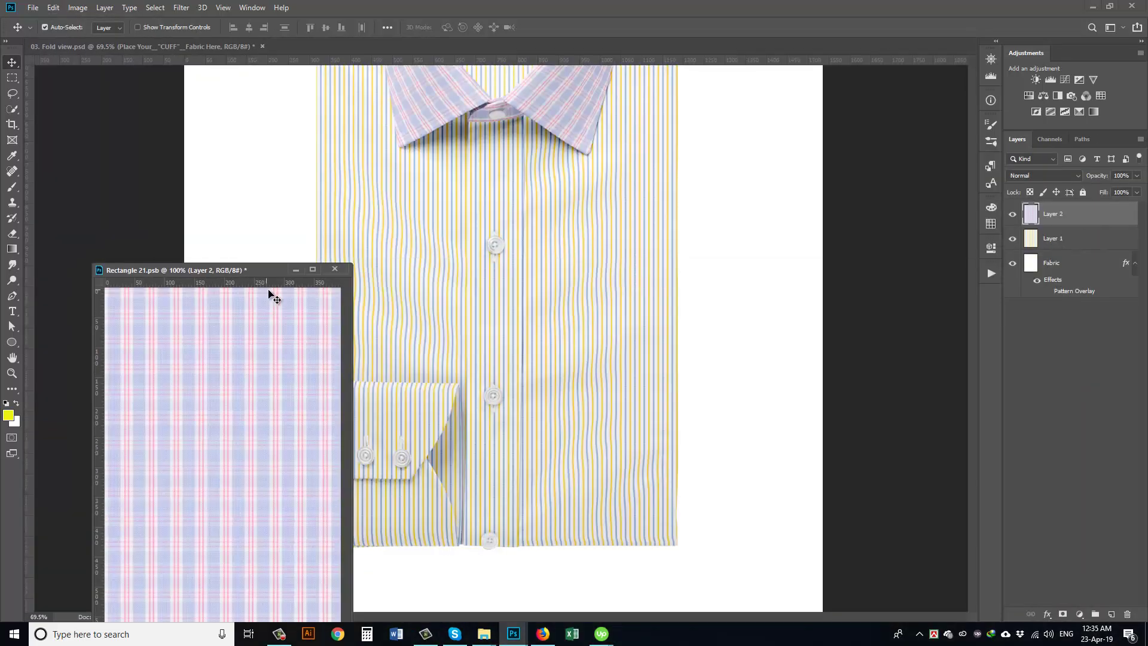
{"action": "left_click", "coordinate": [336, 270]}
{"action": "left_click", "coordinate": [518, 236]}
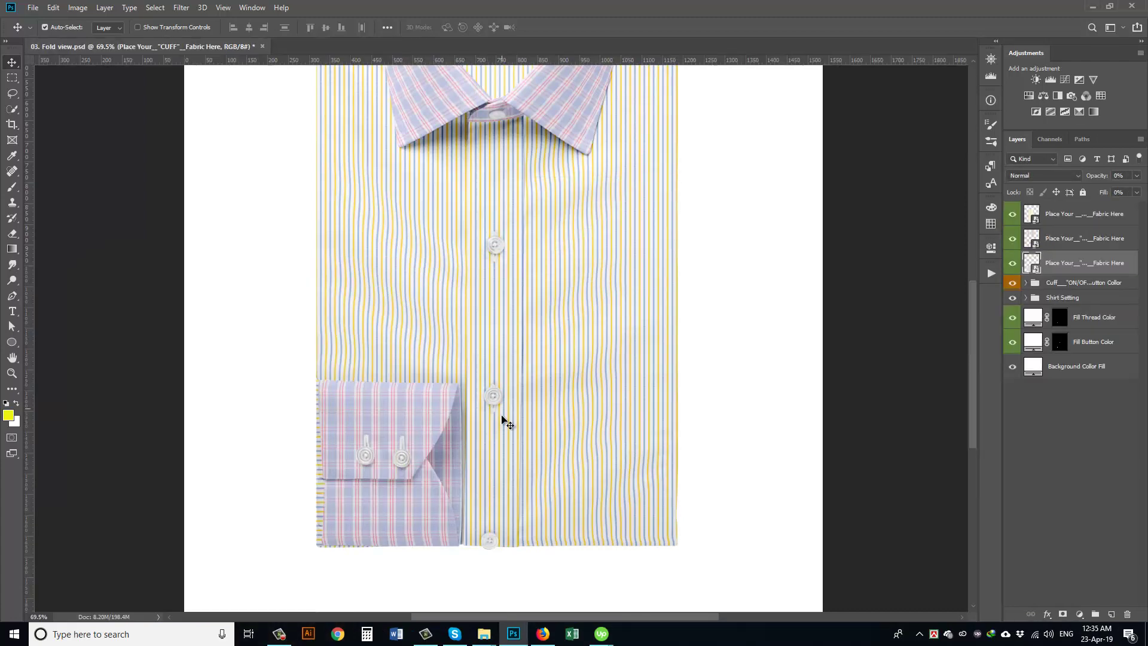
Hide the cuff group while keeping the cuff fabric layer visible, and select the body fabric layer
{"action": "left_click_drag", "start_coordinate": [445, 440], "coordinate": [416, 421]}
{"action": "left_click_drag", "start_coordinate": [540, 232], "coordinate": [587, 235]}
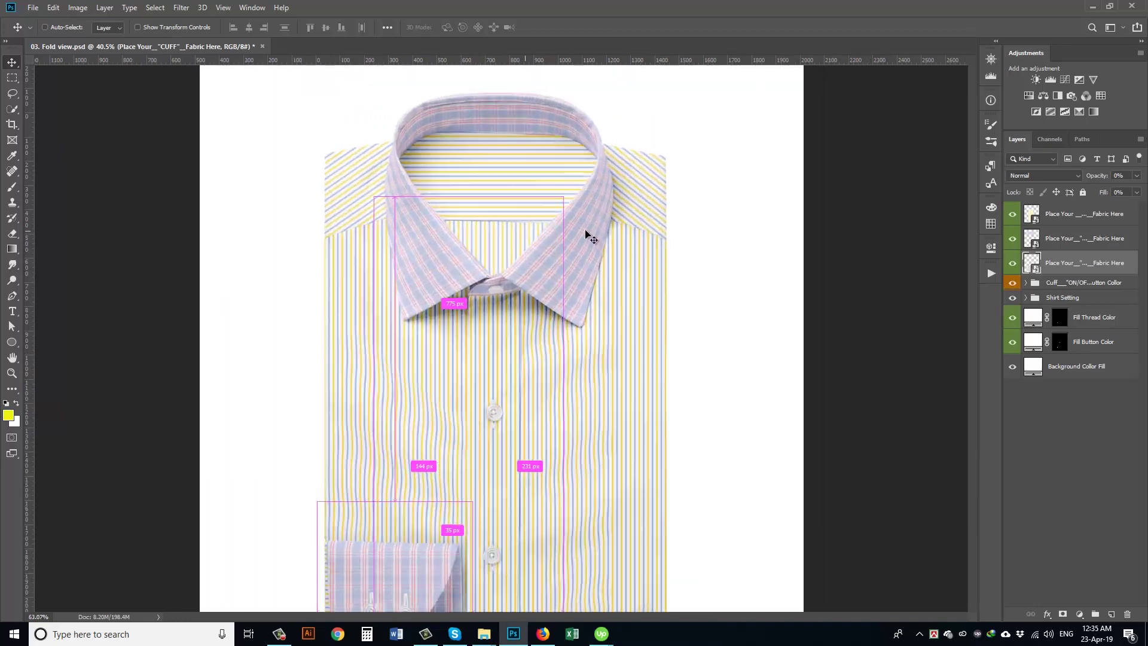
{"action": "left_click", "coordinate": [1013, 266]}
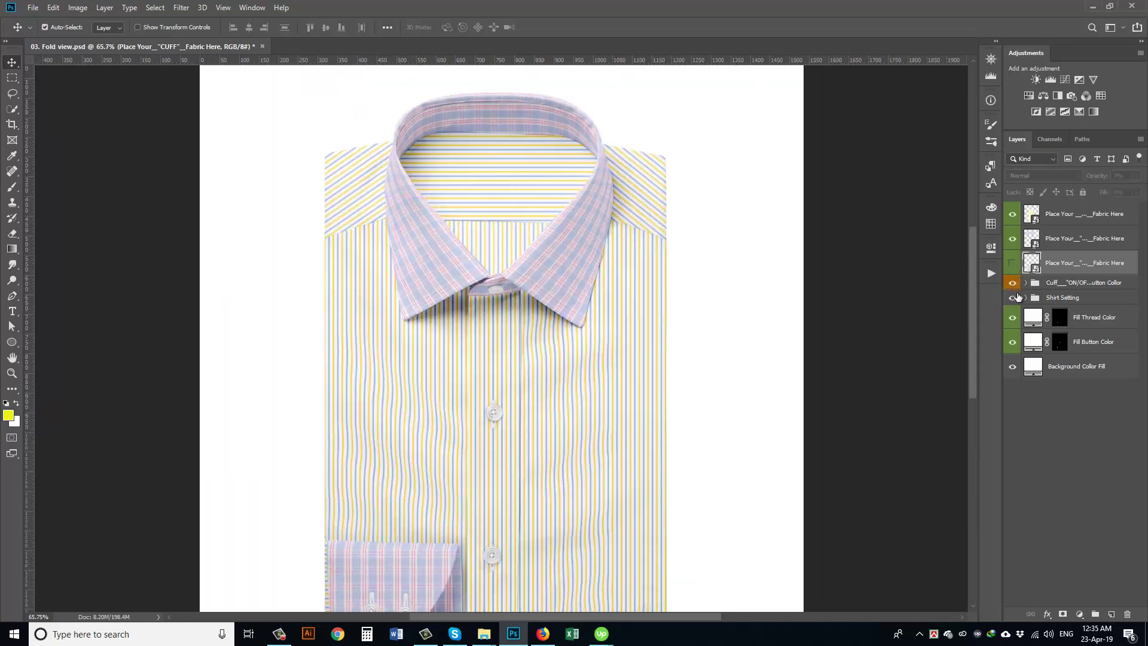
{"action": "left_click", "coordinate": [1015, 273]}
{"action": "left_click", "coordinate": [1011, 284]}
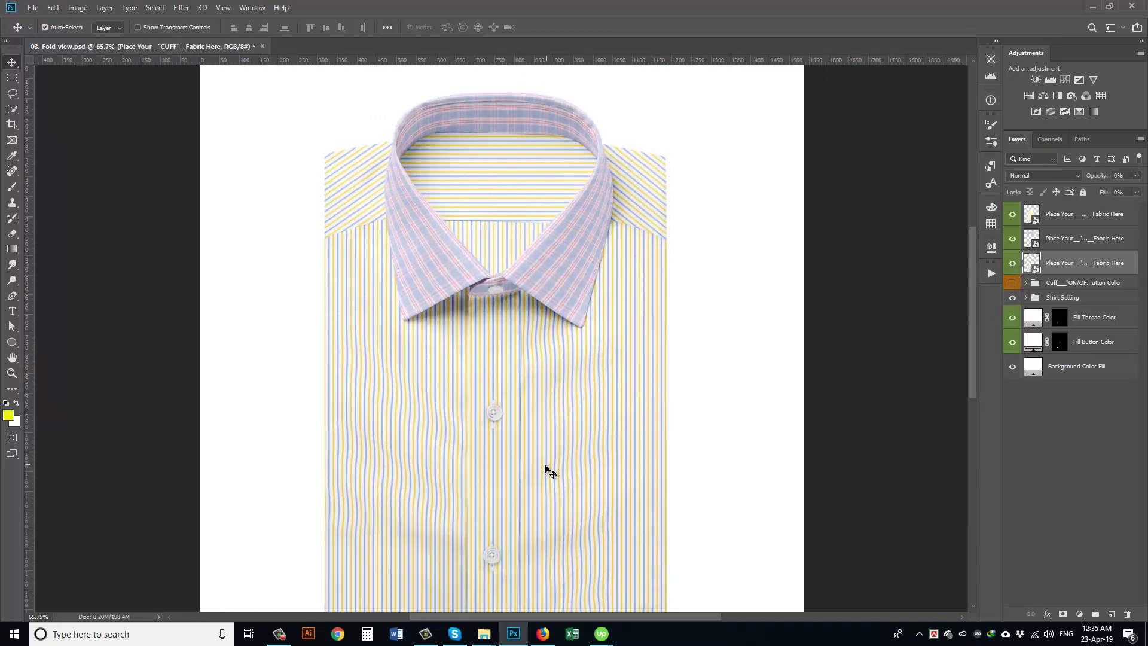
{"action": "left_click_drag", "start_coordinate": [474, 474], "coordinate": [435, 456]}
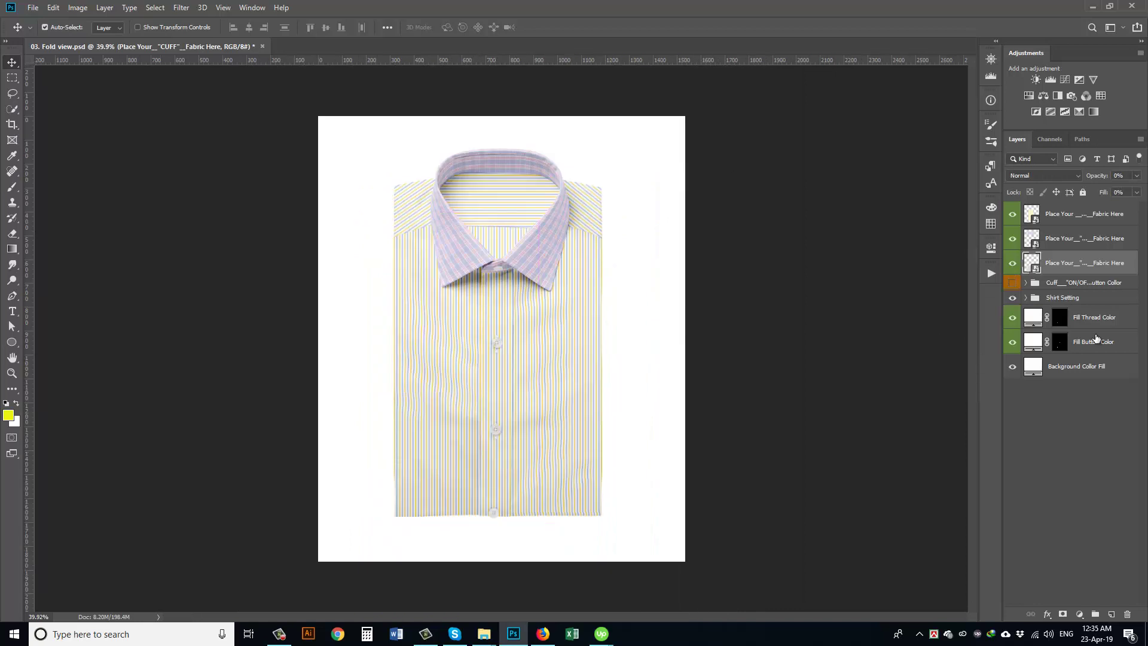
{"action": "left_click", "coordinate": [1036, 220]}
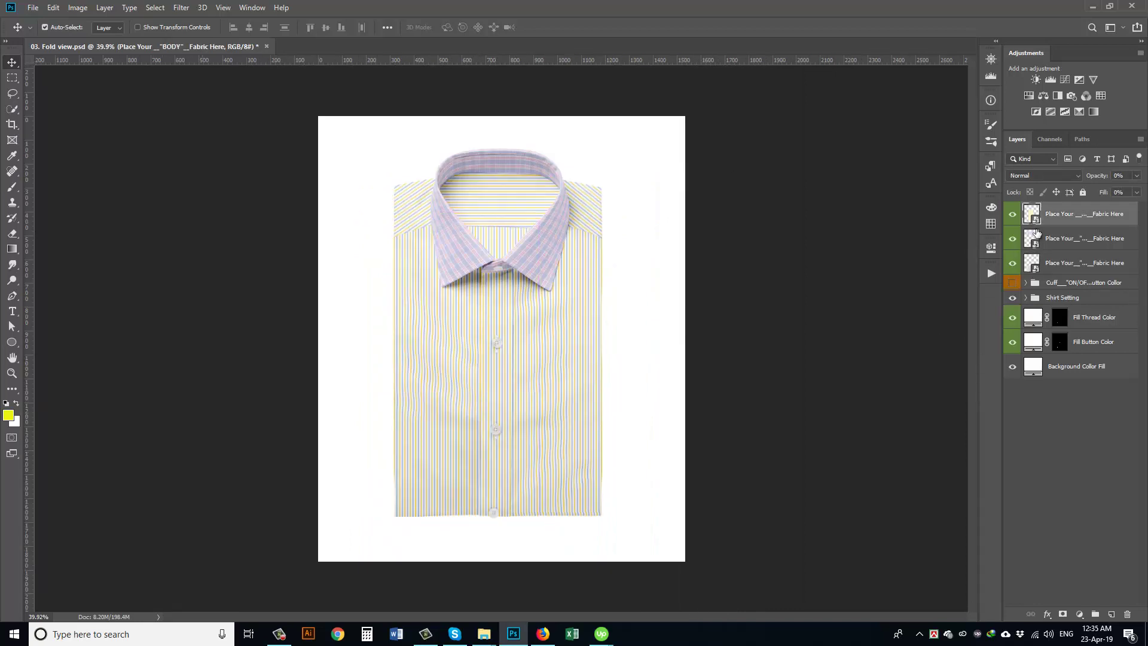
Open the pink check tile H-045303 from the Seamless Pattern folder inside Main files
{"action": "left_click", "coordinate": [33, 8]}
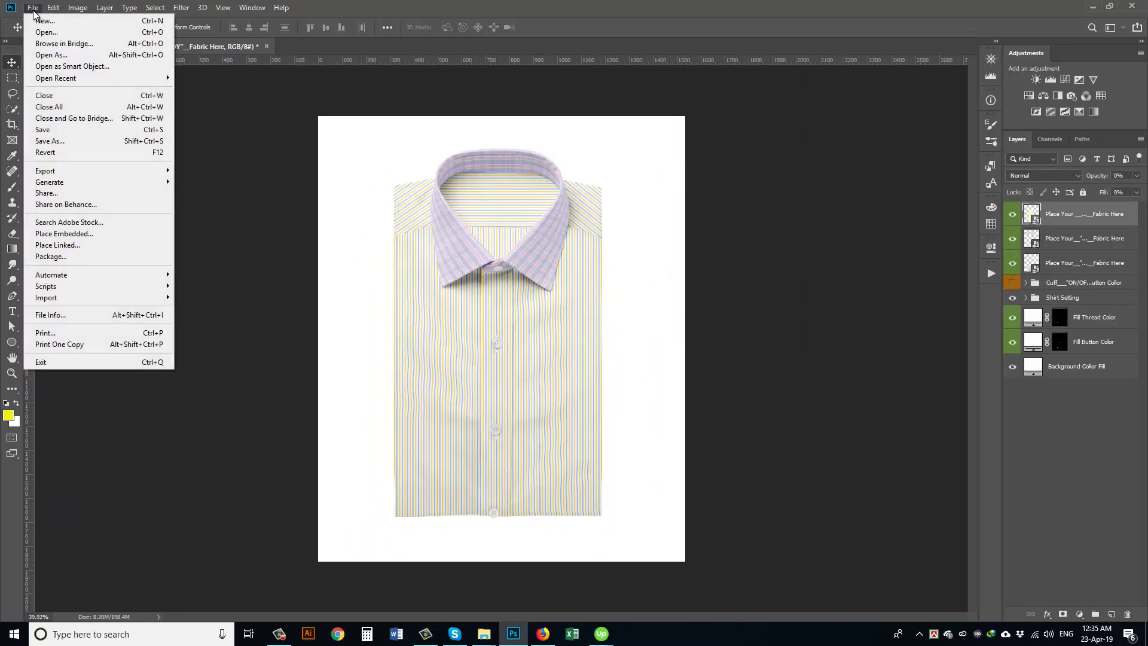
{"action": "left_click", "coordinate": [48, 33]}
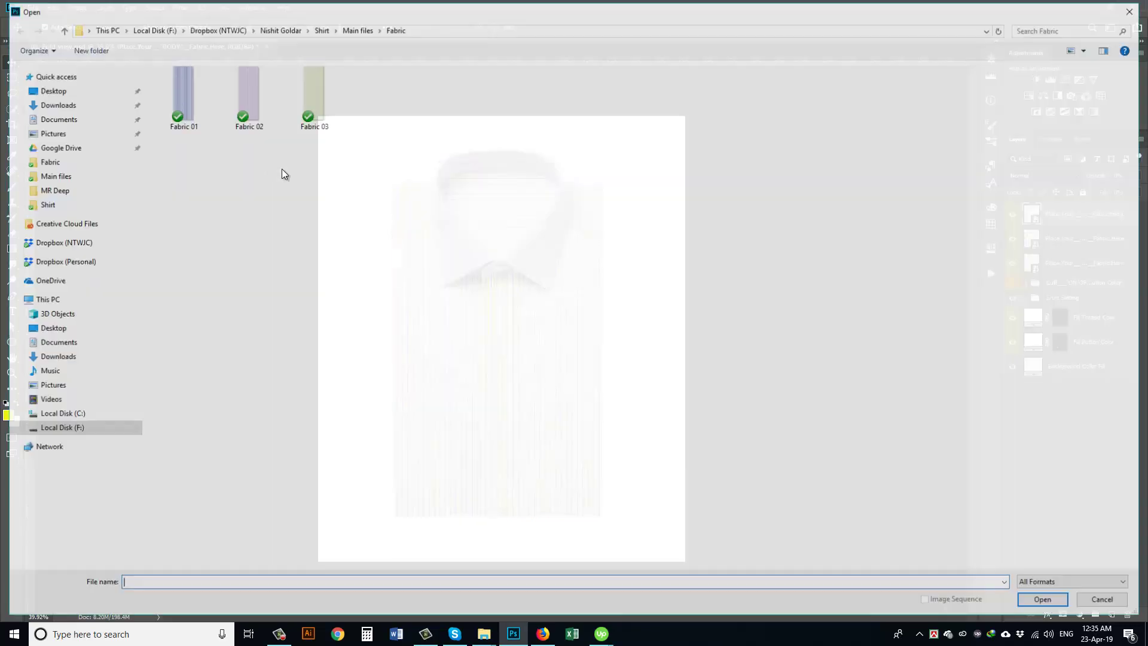
{"action": "left_click", "coordinate": [61, 29]}
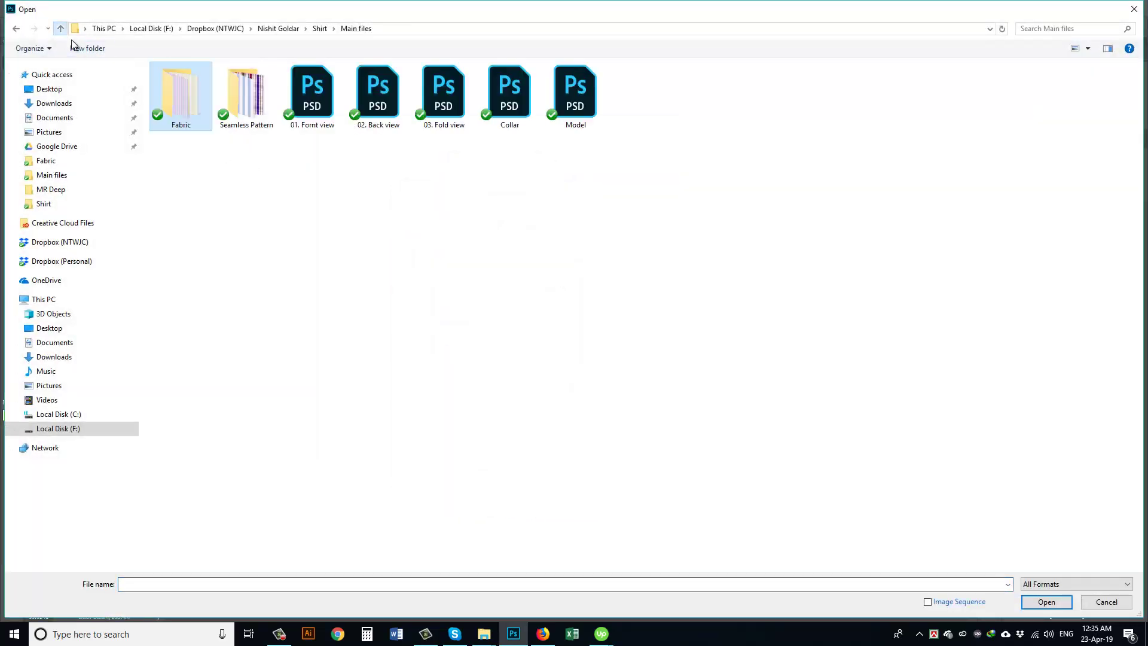
{"action": "left_click", "coordinate": [250, 103]}
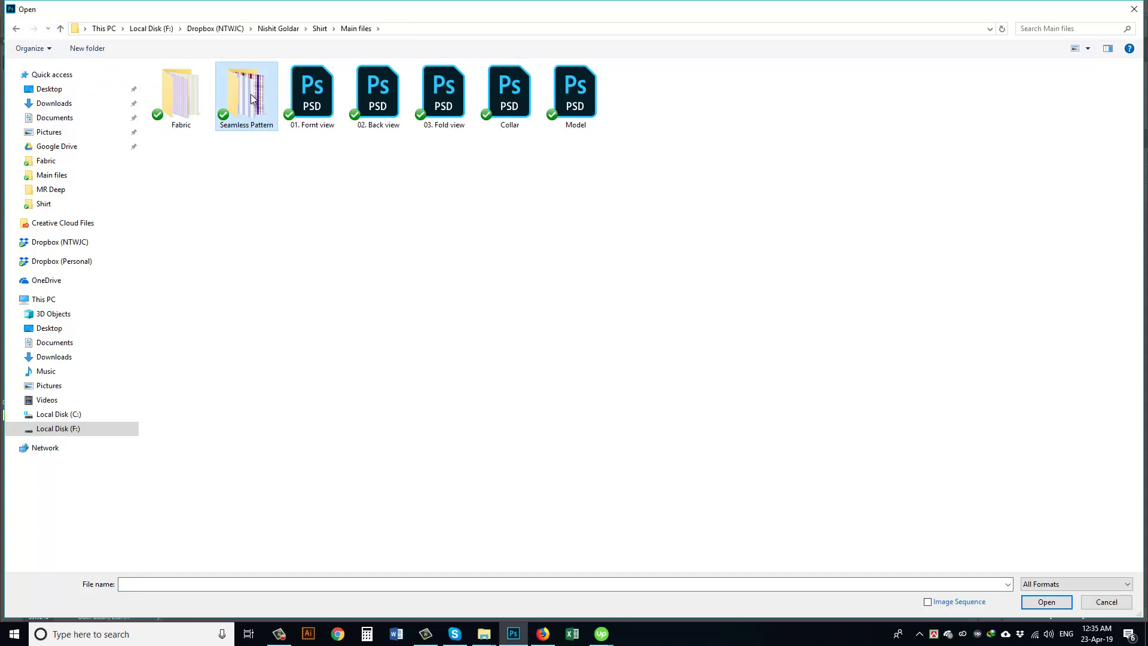
{"action": "double_click", "coordinate": [252, 99]}
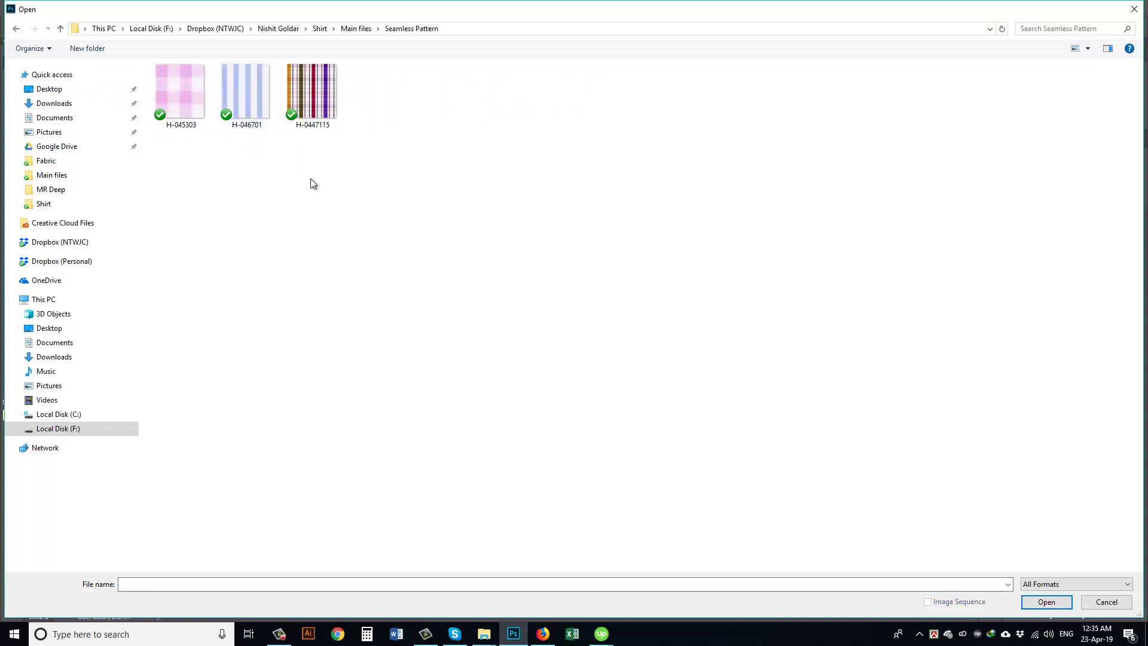
{"action": "left_click", "coordinate": [185, 90]}
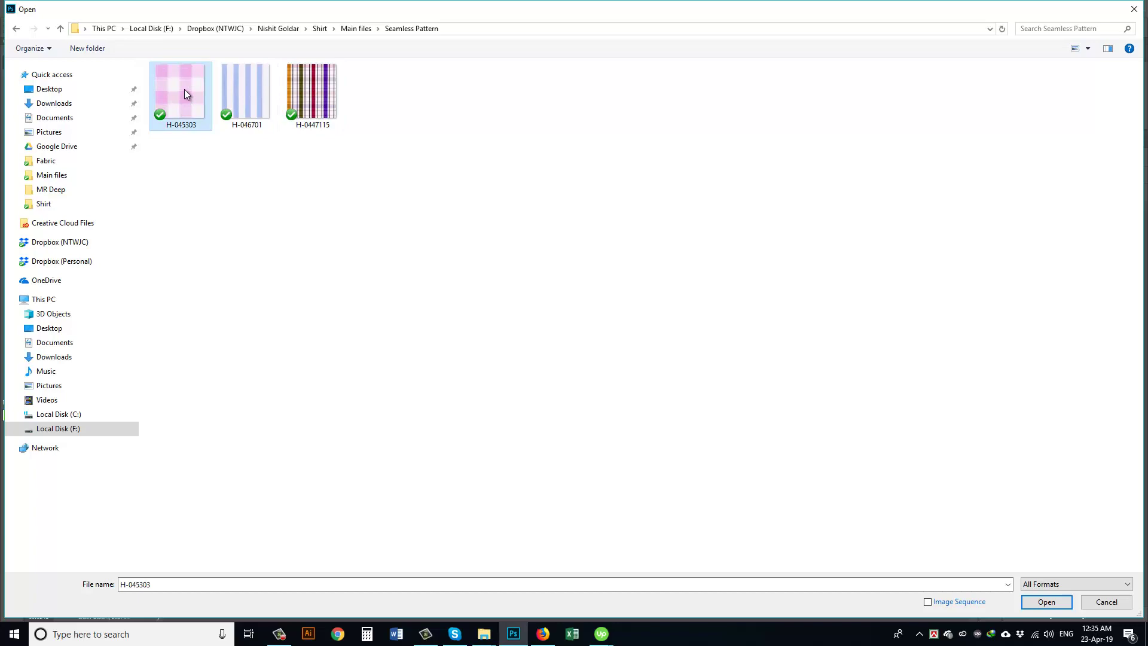
{"action": "double_click", "coordinate": [184, 89]}
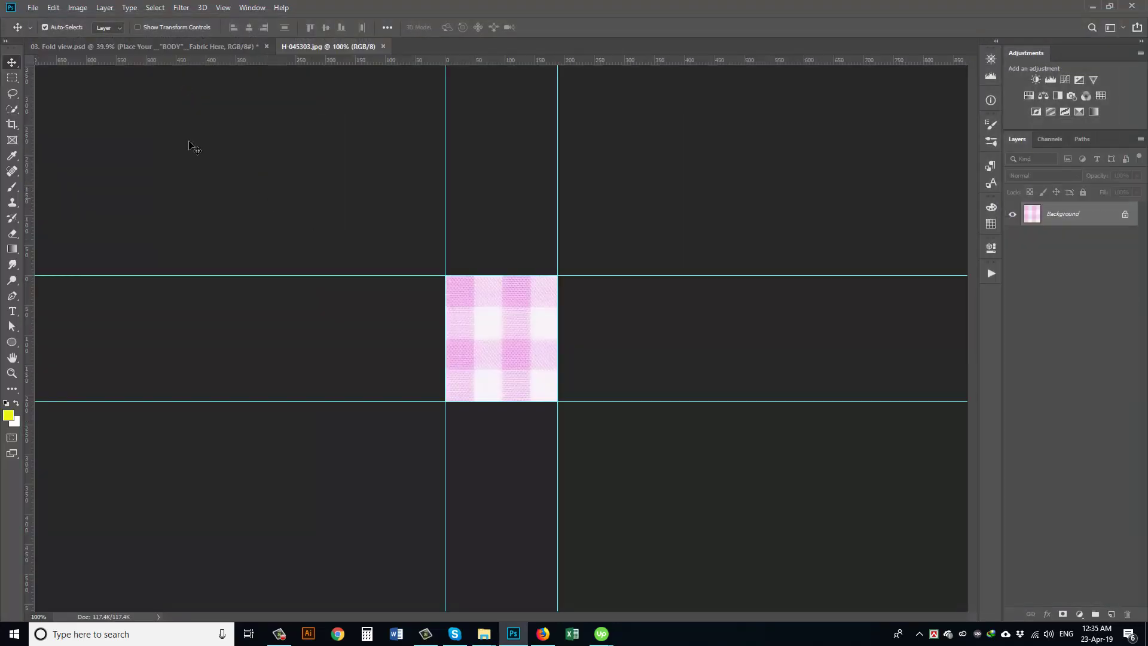
Define the open pink check tile as a pattern named H-045303.jpg, then close the tile image
{"action": "left_click", "coordinate": [53, 8]}
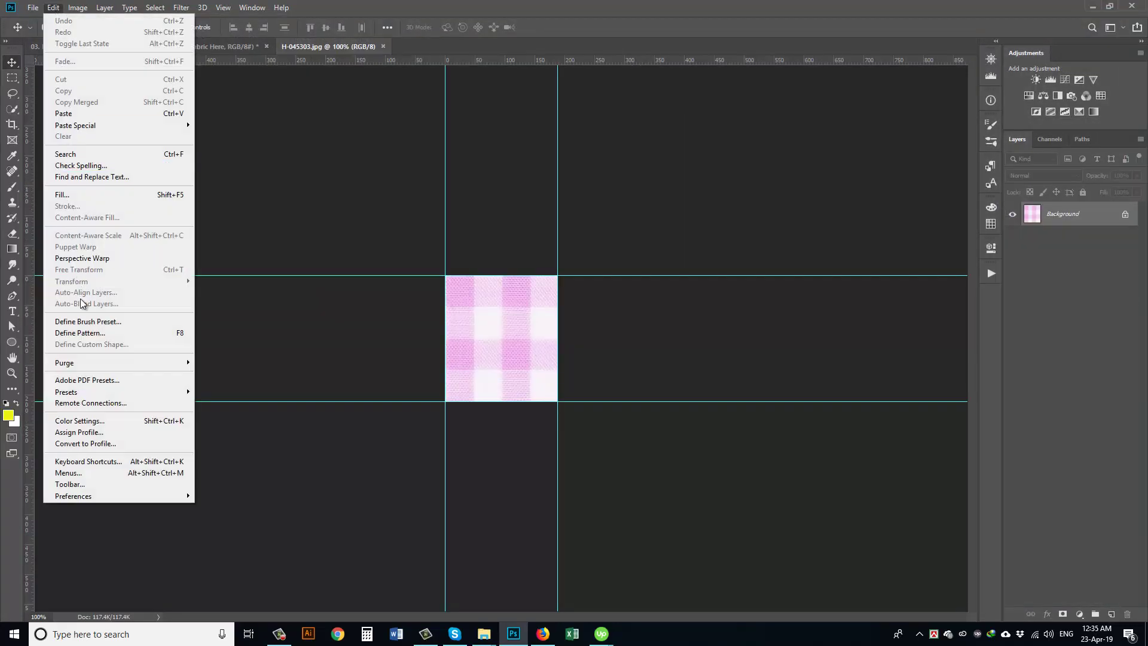
{"action": "left_click", "coordinate": [85, 335]}
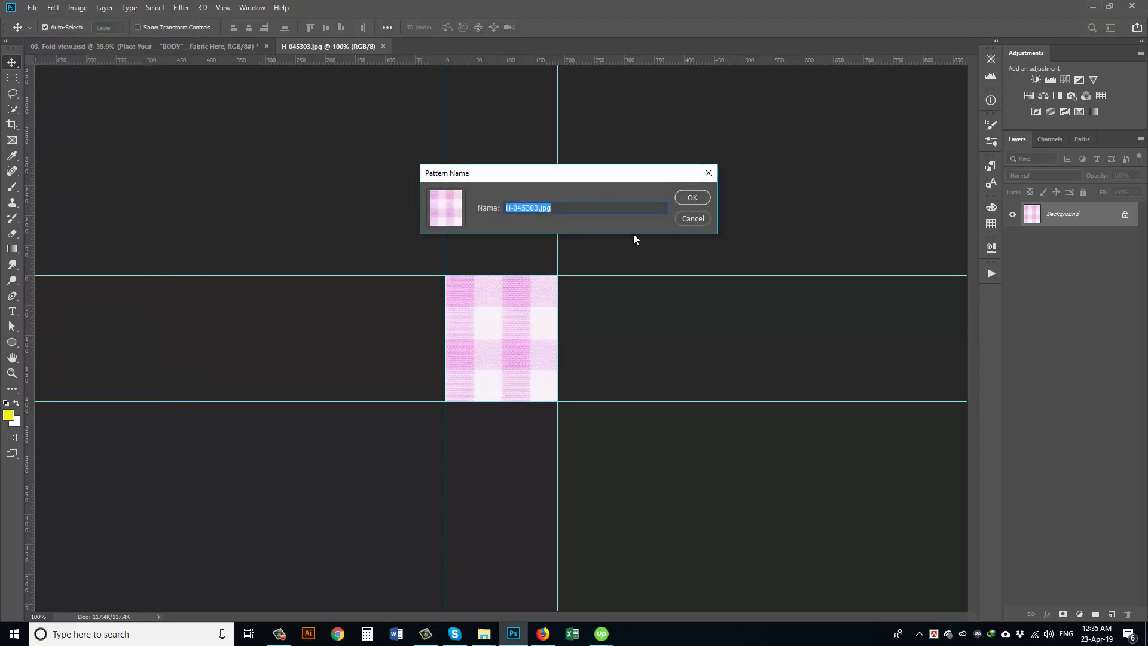
{"action": "left_click", "coordinate": [690, 199]}
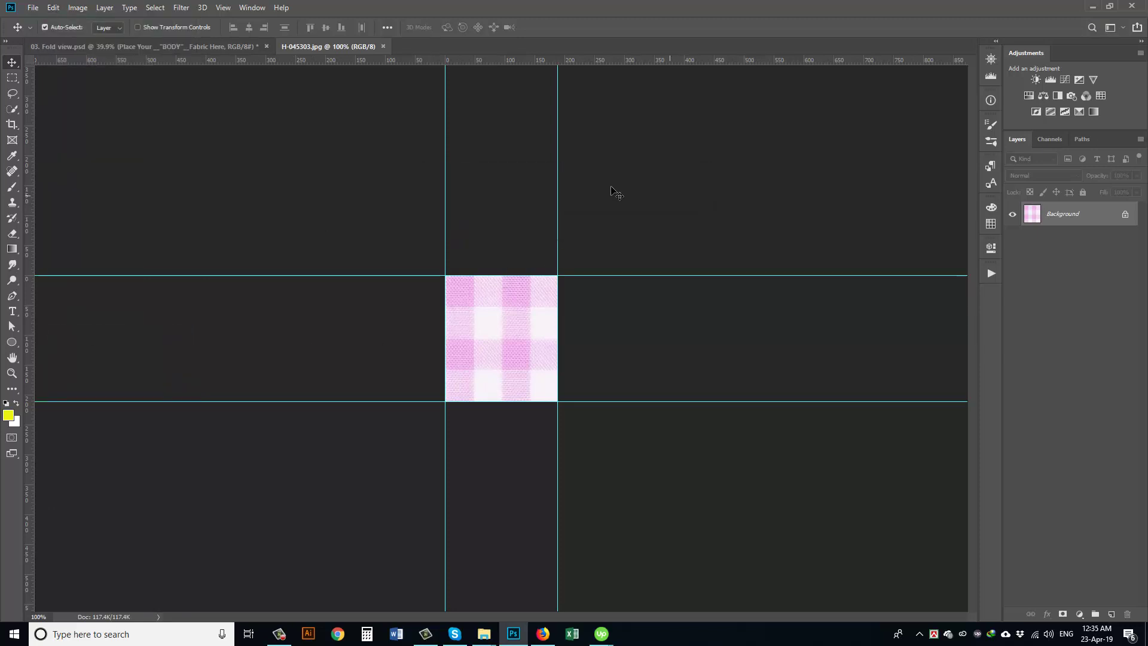
{"action": "left_click", "coordinate": [384, 47]}
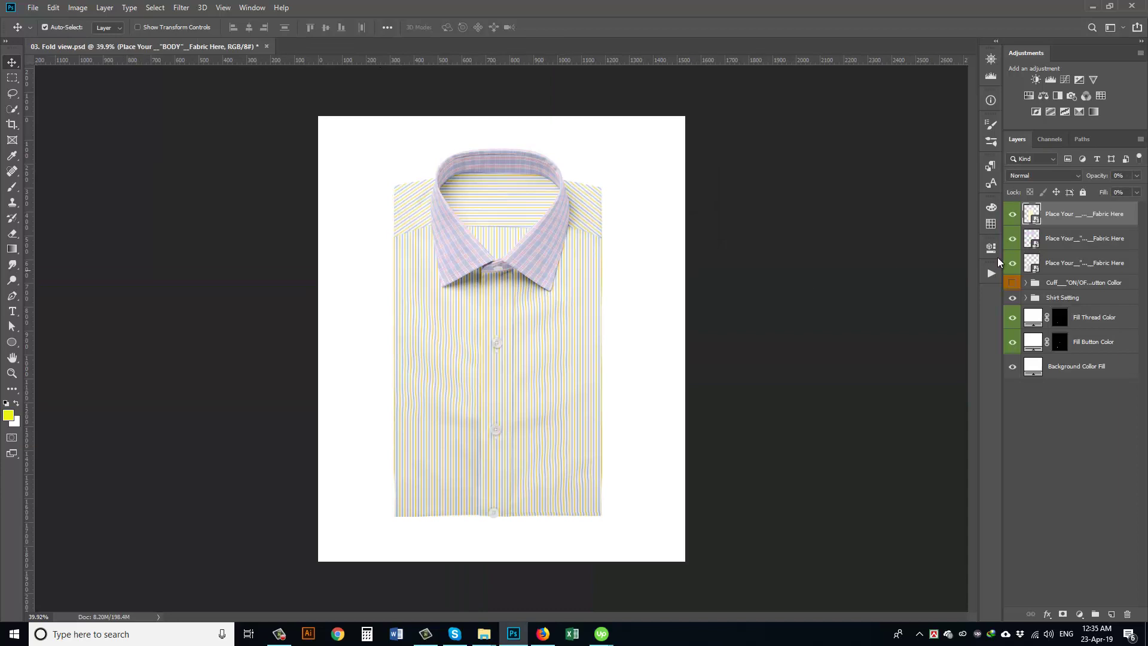
Open the body fabric smart object, delete the pasted striped Layer 1, and turn on the Fabric layer's pattern overlay
{"action": "double_click", "coordinate": [1034, 215]}
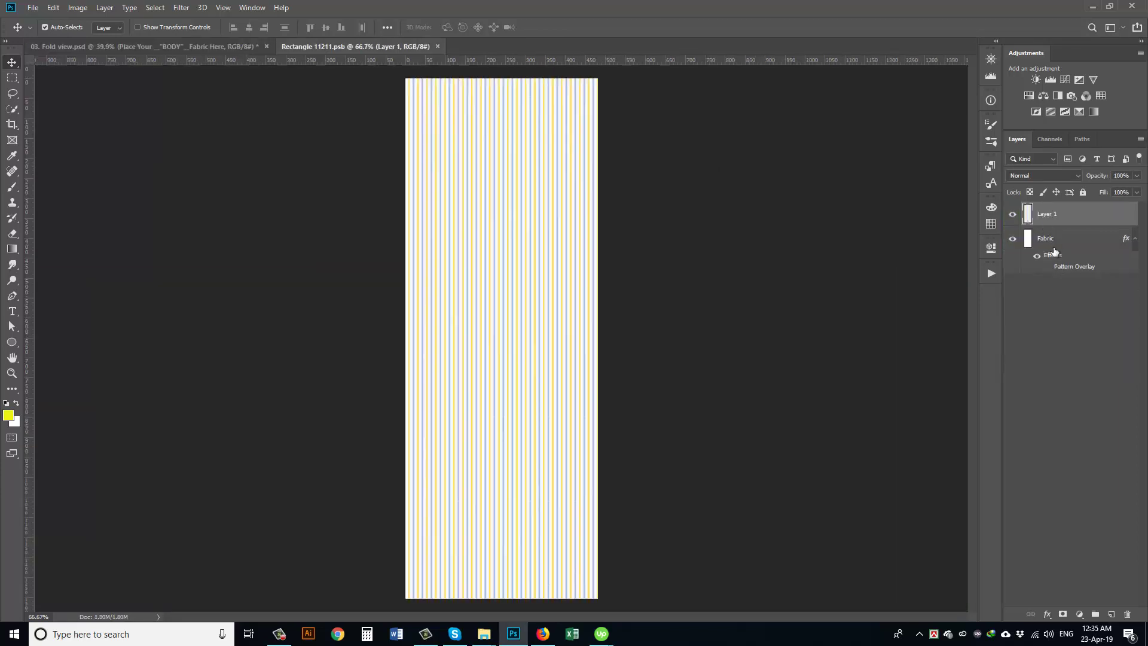
{"action": "left_click_drag", "start_coordinate": [1060, 225], "coordinate": [1127, 614]}
{"action": "left_click", "coordinate": [1048, 243]}
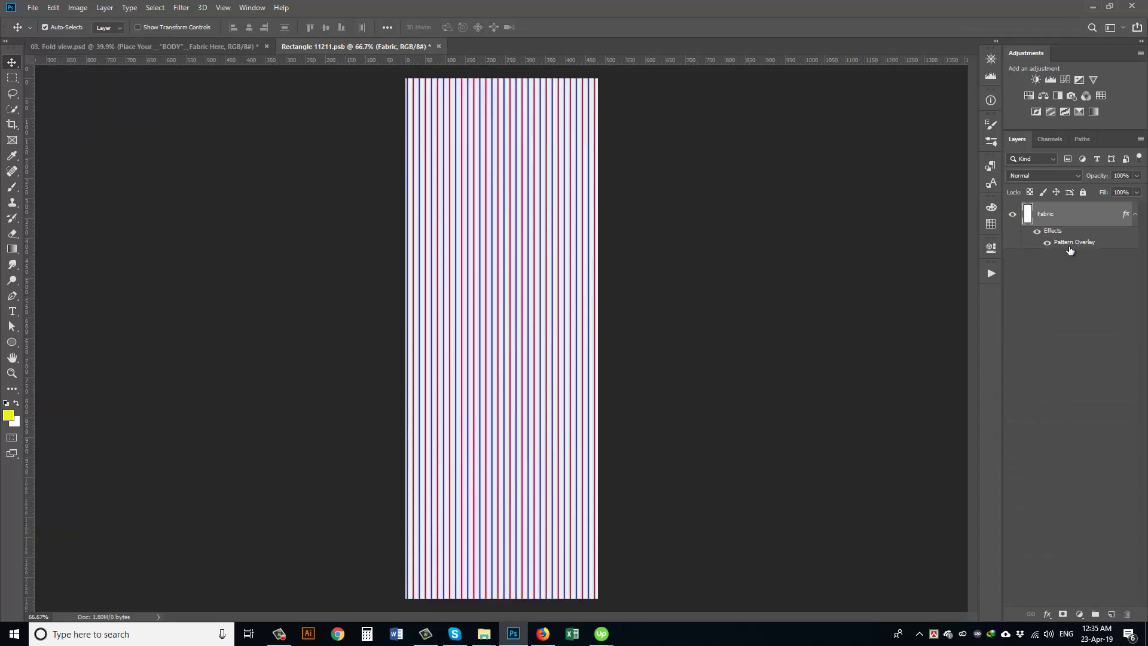
Switch the body Fabric layer's pattern overlay to the newly defined pink check pattern at 25% scale and apply it
{"action": "double_click", "coordinate": [1072, 243]}
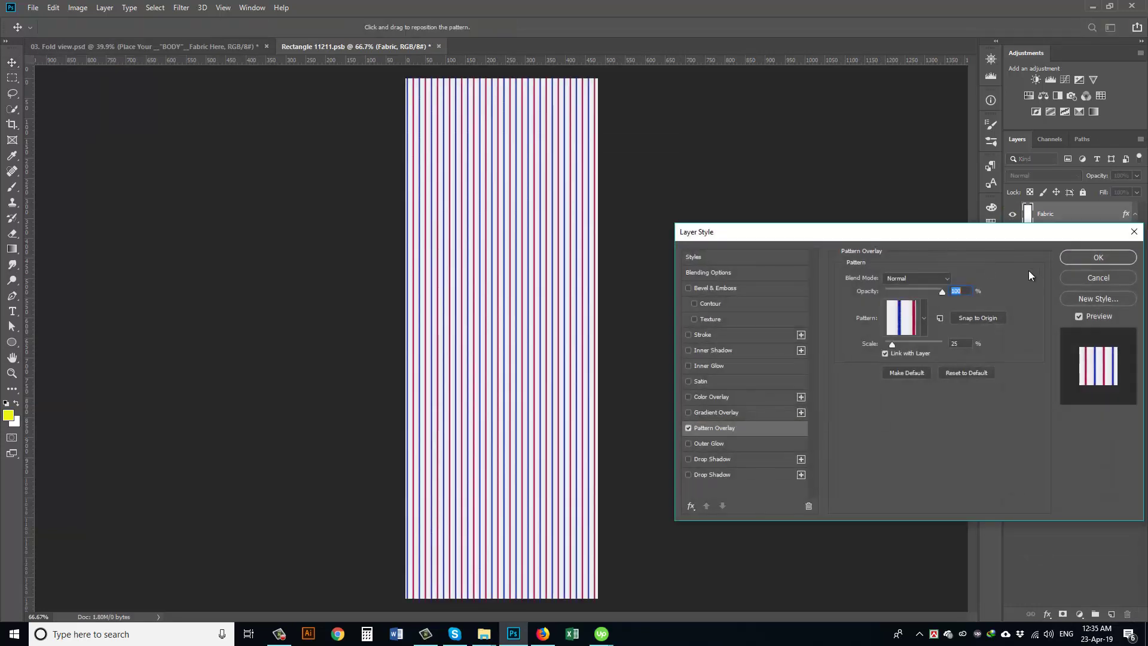
{"action": "left_click", "coordinate": [908, 315]}
{"action": "left_click", "coordinate": [852, 348]}
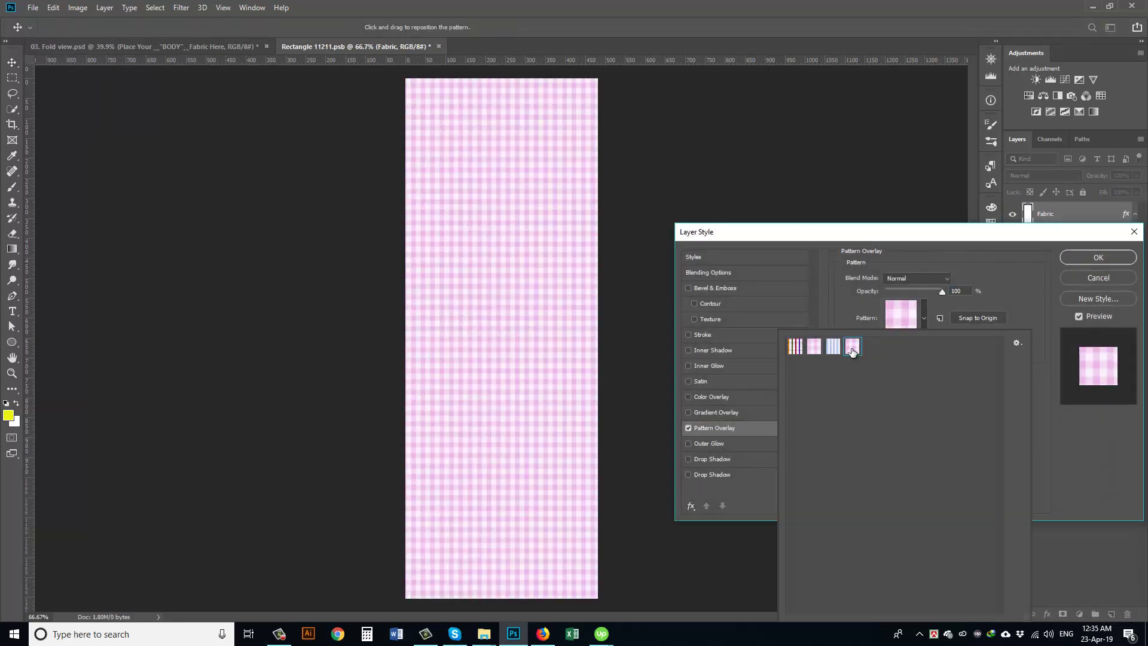
{"action": "left_click", "coordinate": [1034, 299]}
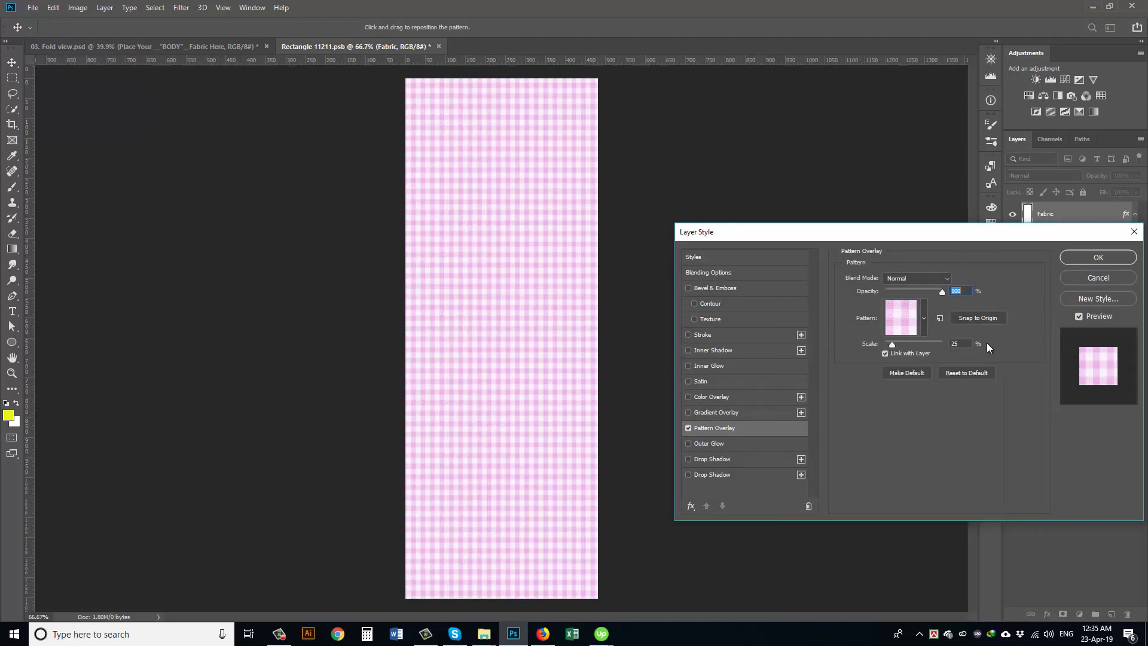
{"action": "mouse_move", "coordinate": [891, 343]}
{"action": "left_mouse_down"}
{"action": "mouse_move", "coordinate": [920, 343]}
{"action": "mouse_move", "coordinate": [899, 342]}
{"action": "left_mouse_up"}
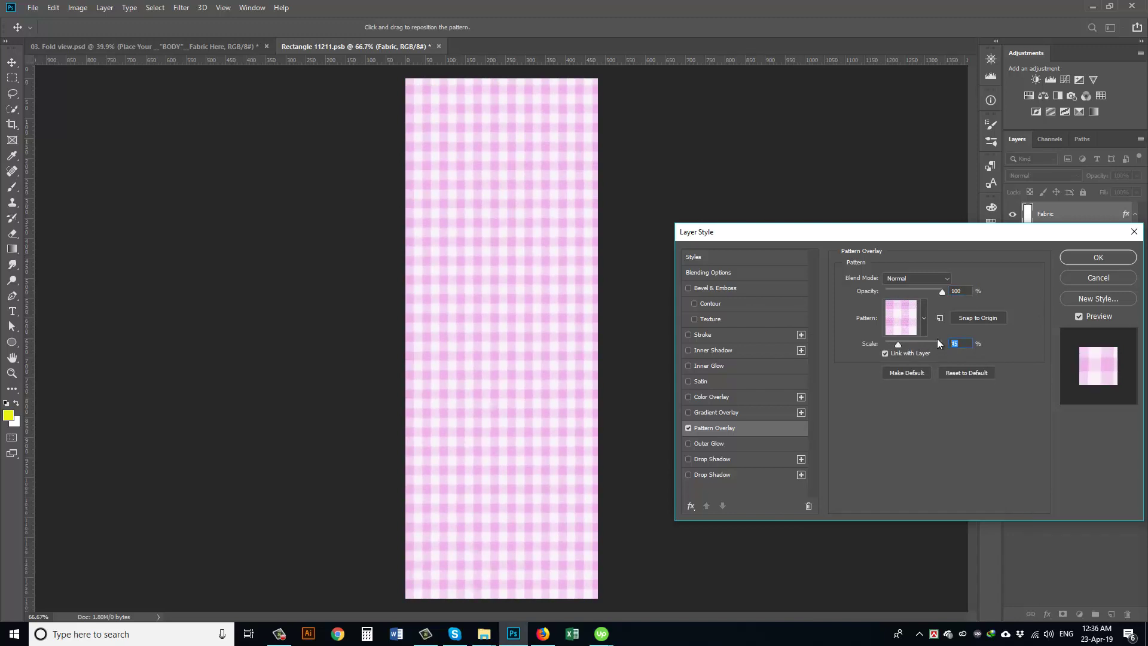
{"action": "type", "text": "25"}
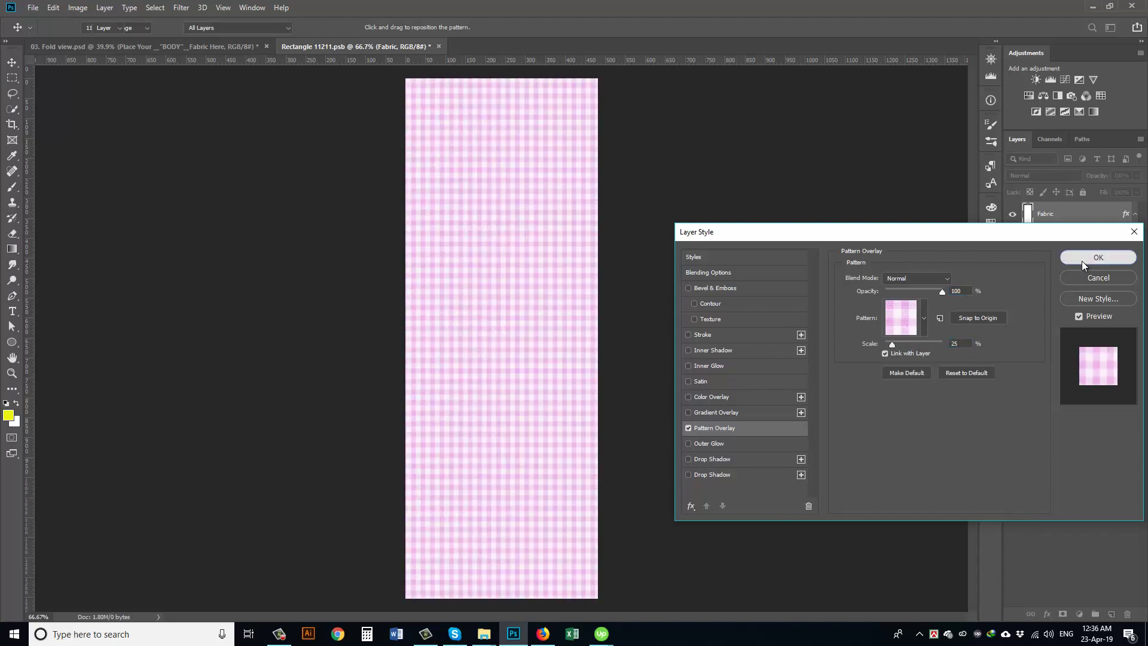
{"action": "left_click", "coordinate": [1082, 261]}
Close the body fabric smart object and save its changes so the shirt body updates
{"action": "left_click_drag", "start_coordinate": [383, 48], "coordinate": [219, 282]}
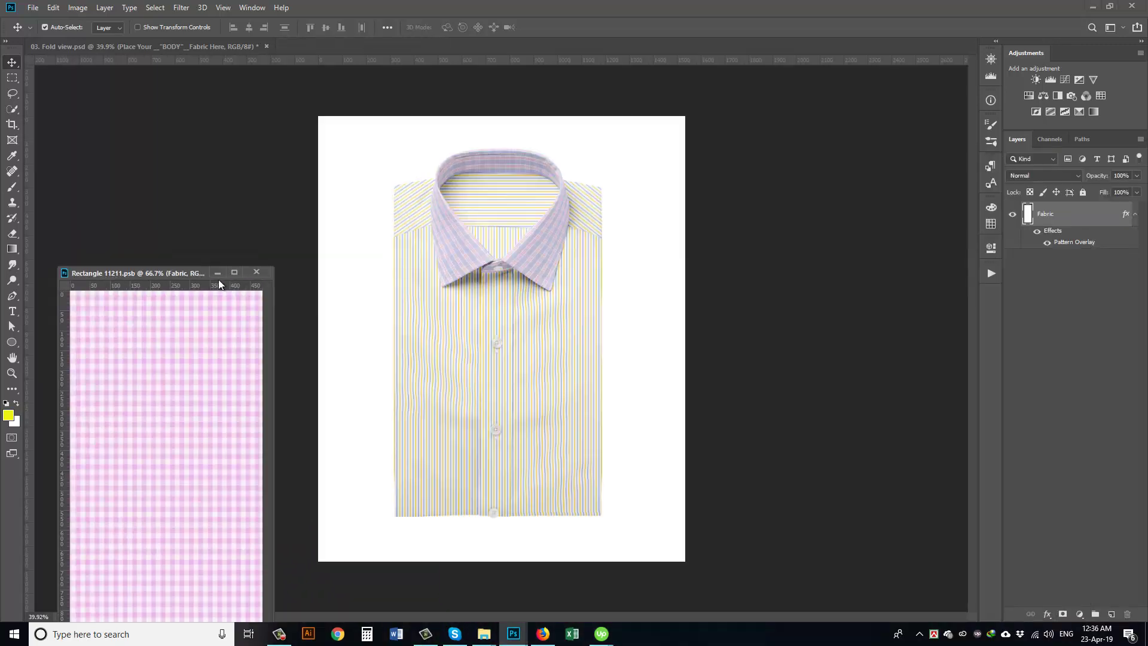
{"action": "left_click", "coordinate": [256, 273]}
{"action": "left_click", "coordinate": [518, 237]}
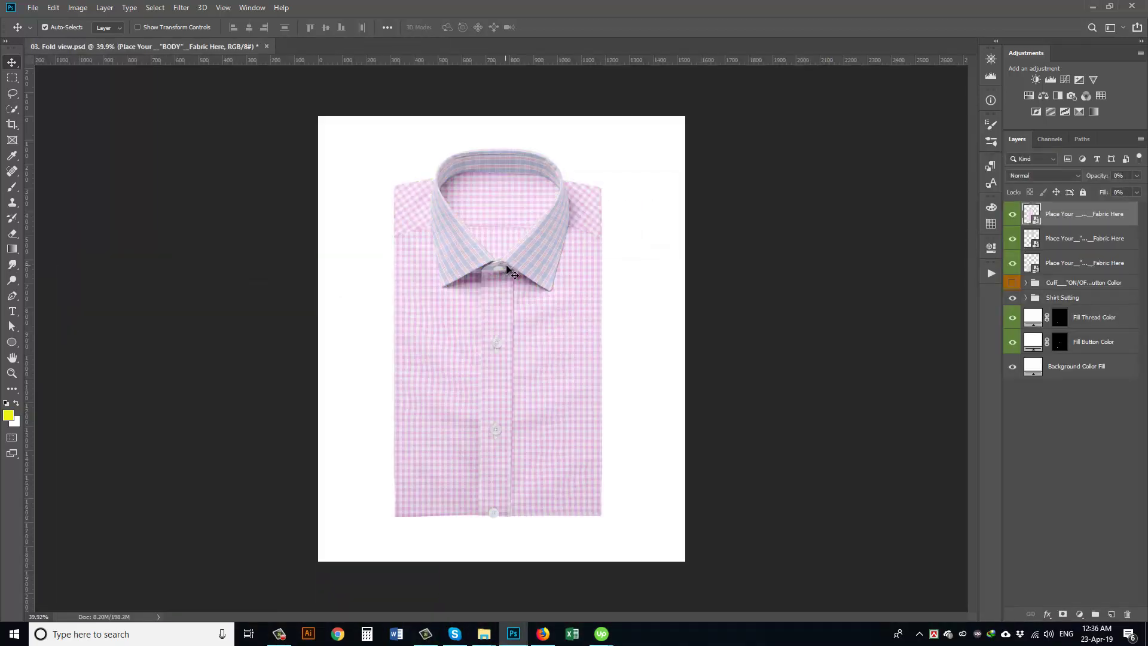
Open the collar fabric smart object, delete pasted Layer 1 and Layer 2, and turn on the Fabric layer's pattern overlay
{"action": "scroll", "coordinate": [526, 317], "scroll_direction": "up", "scroll_amount": 3}
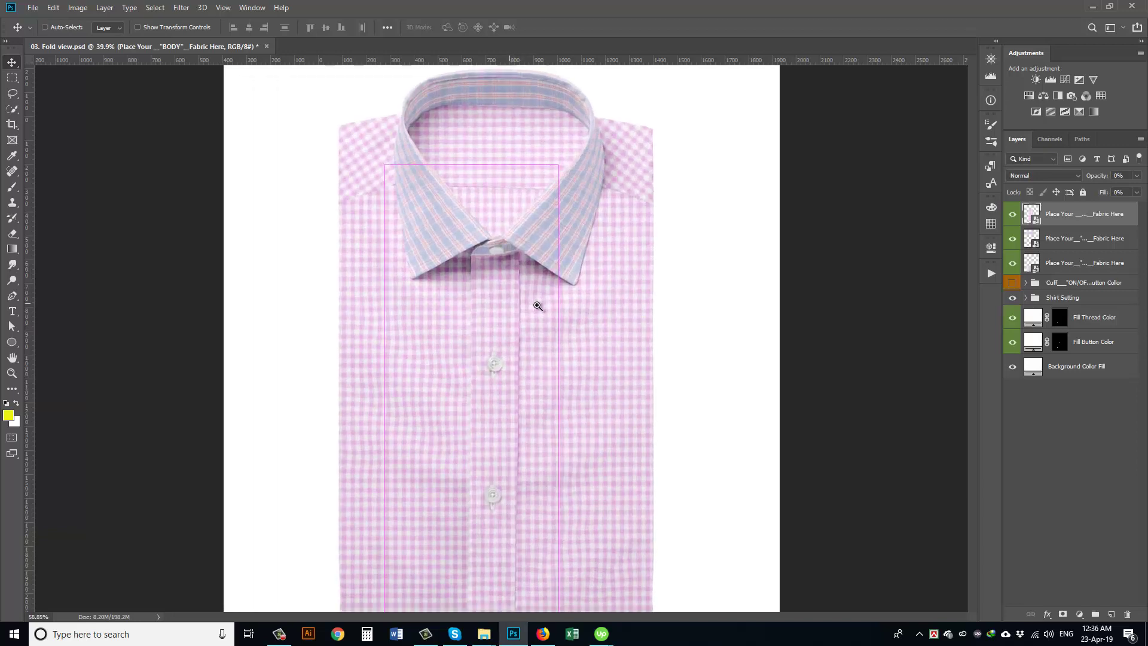
{"action": "double_click", "coordinate": [1035, 242]}
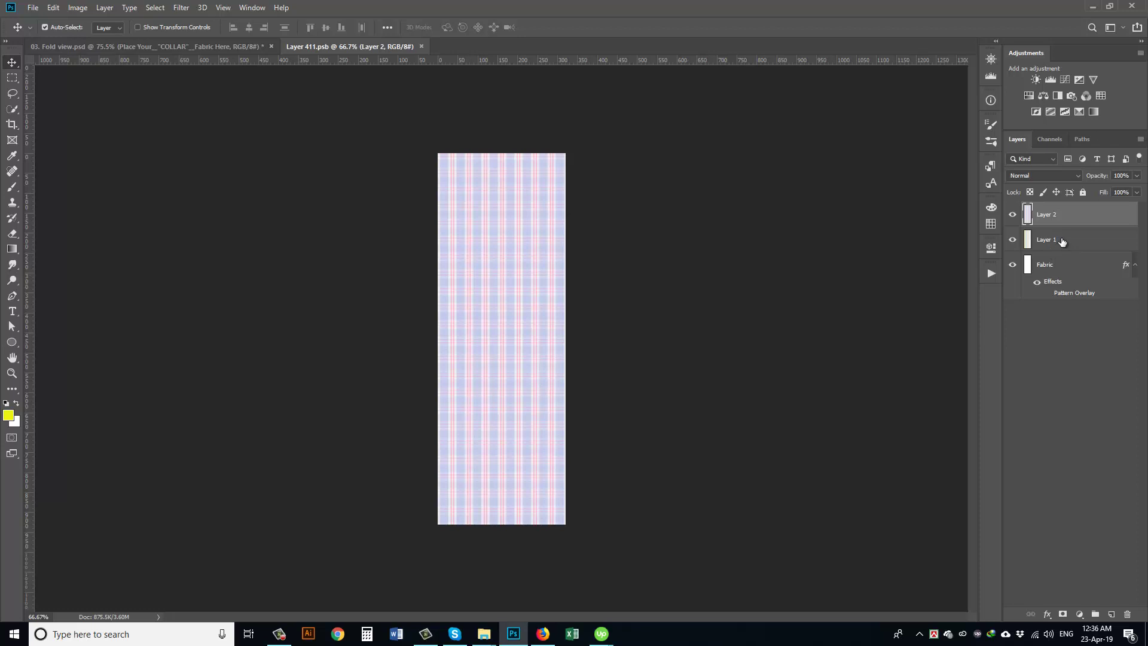
{"action": "left_click", "coordinate": [1062, 241], "text": "shift"}
{"action": "left_click_drag", "start_coordinate": [1095, 242], "coordinate": [1127, 614]}
{"action": "left_click", "coordinate": [1048, 244]}
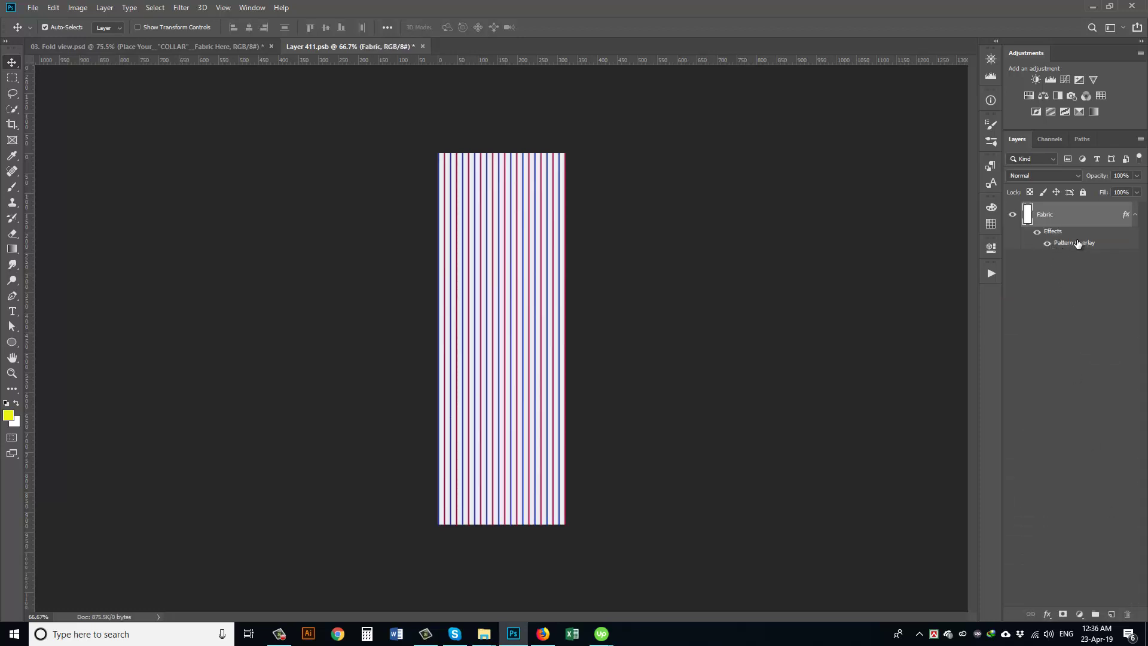
Switch the collar Fabric layer's pattern overlay to the newly defined pink check pattern and apply it
{"action": "double_click", "coordinate": [1076, 243]}
{"action": "left_click", "coordinate": [903, 323]}
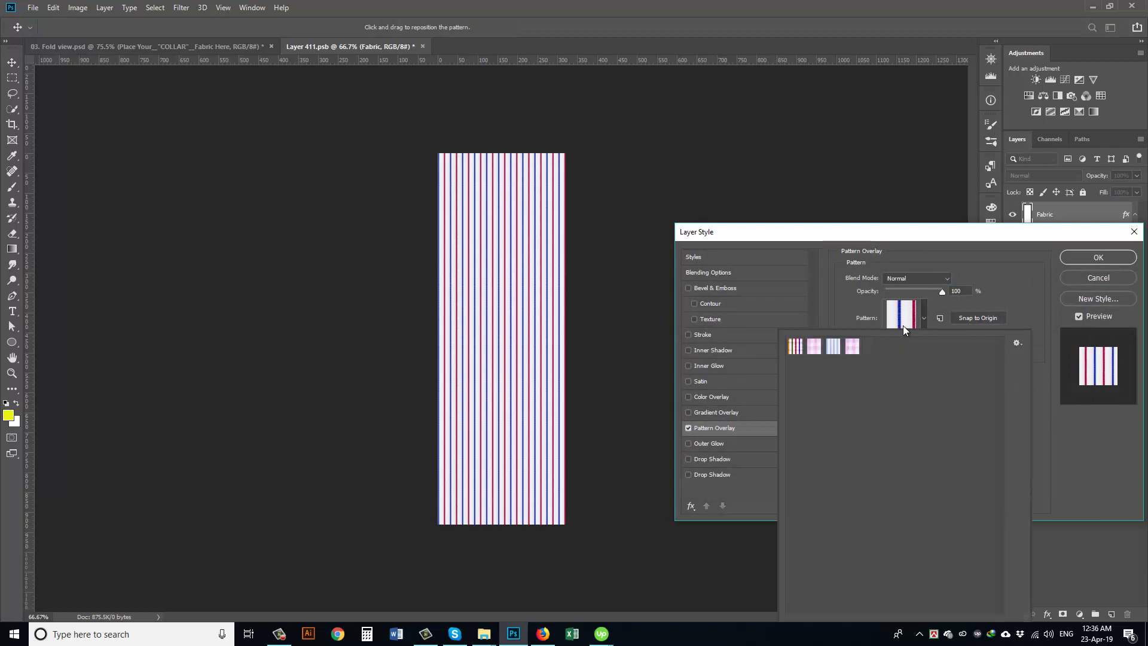
{"action": "left_click", "coordinate": [851, 349]}
{"action": "left_click", "coordinate": [1086, 256]}
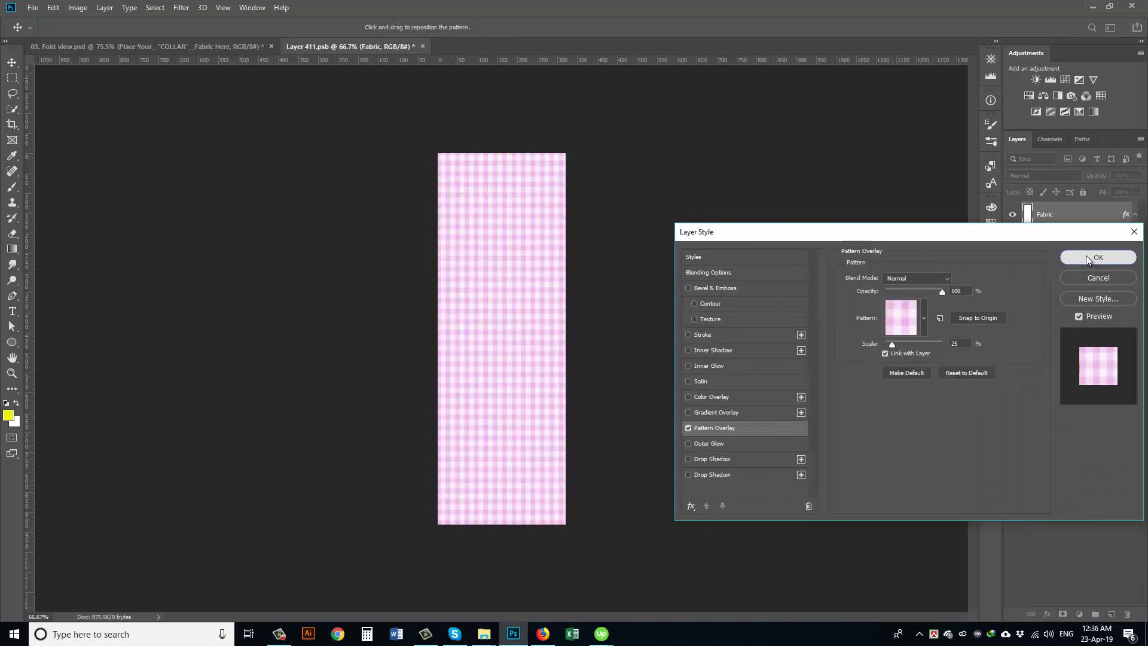
{"action": "left_click", "coordinate": [1086, 256]}
Close the collar fabric smart object and save its changes so the shirt collar updates
{"action": "left_click_drag", "start_coordinate": [378, 44], "coordinate": [172, 257]}
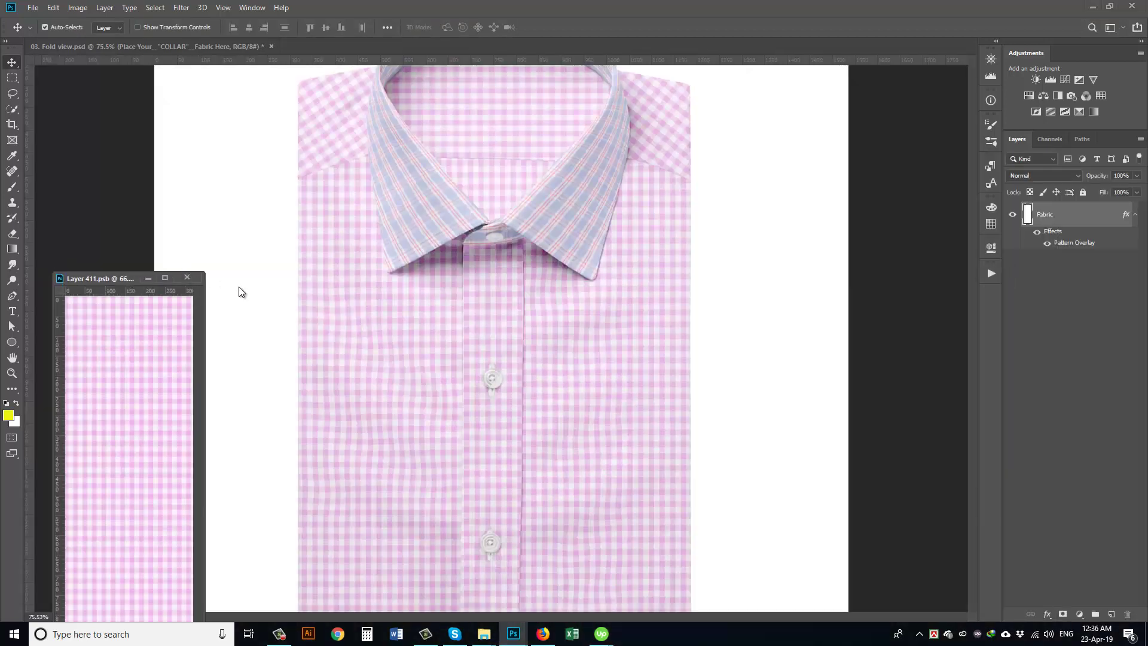
{"action": "left_click", "coordinate": [187, 277]}
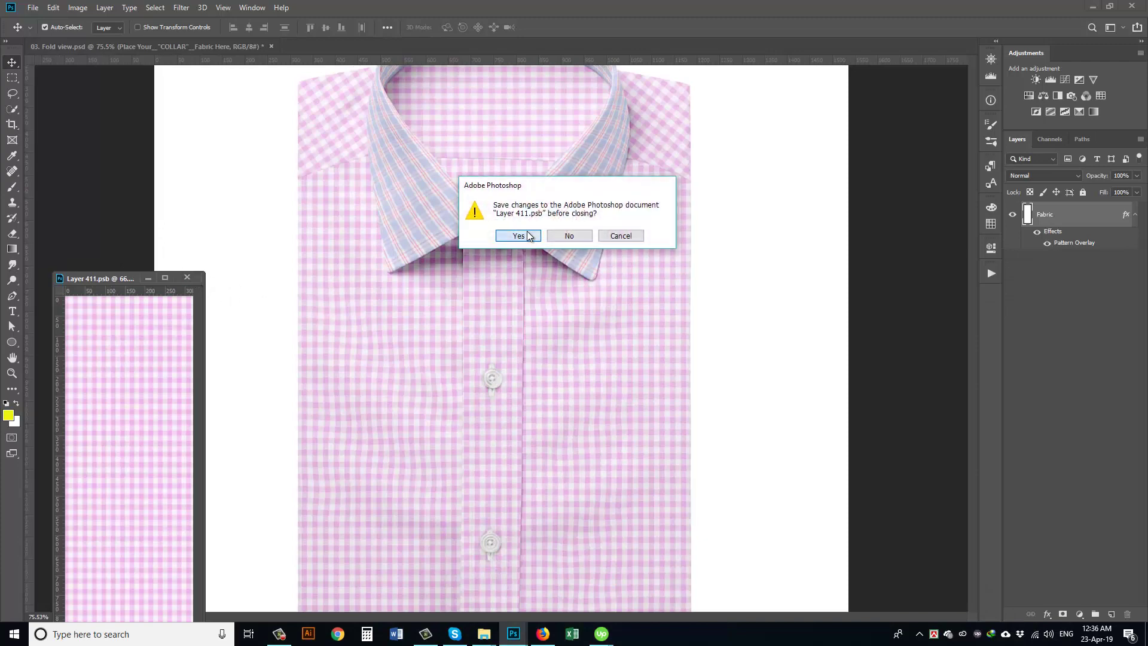
{"action": "left_click", "coordinate": [518, 236]}
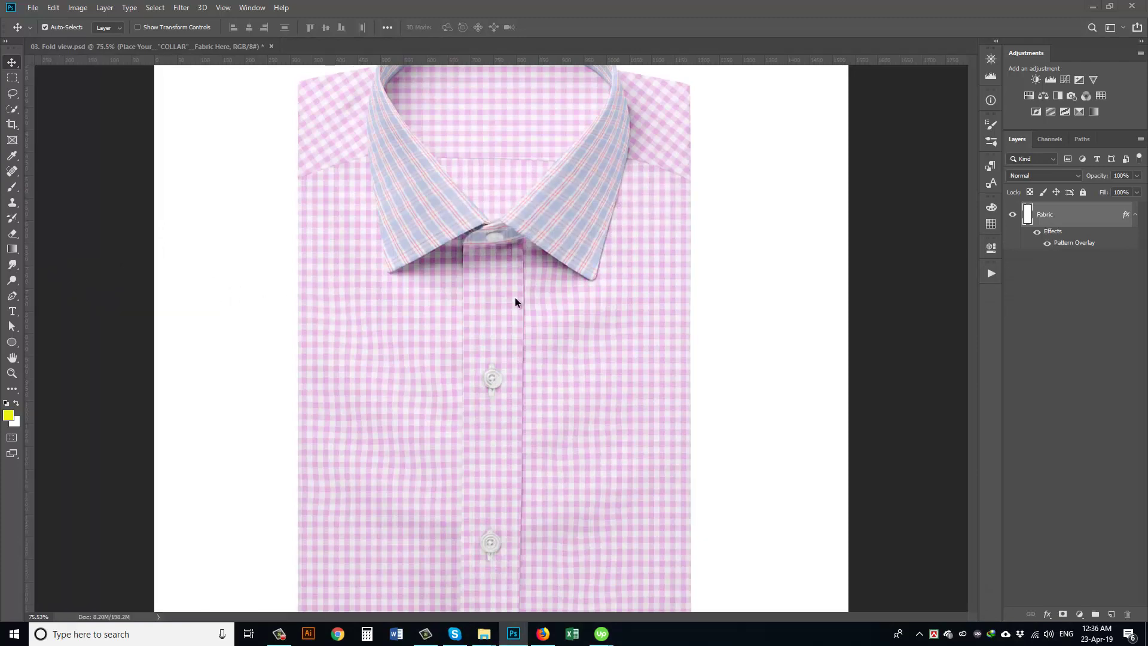
Turn the cuff group's visibility back on to display the folded cuff on the lower shirt
{"action": "scroll", "coordinate": [525, 307], "scroll_direction": "down", "scroll_amount": 4}
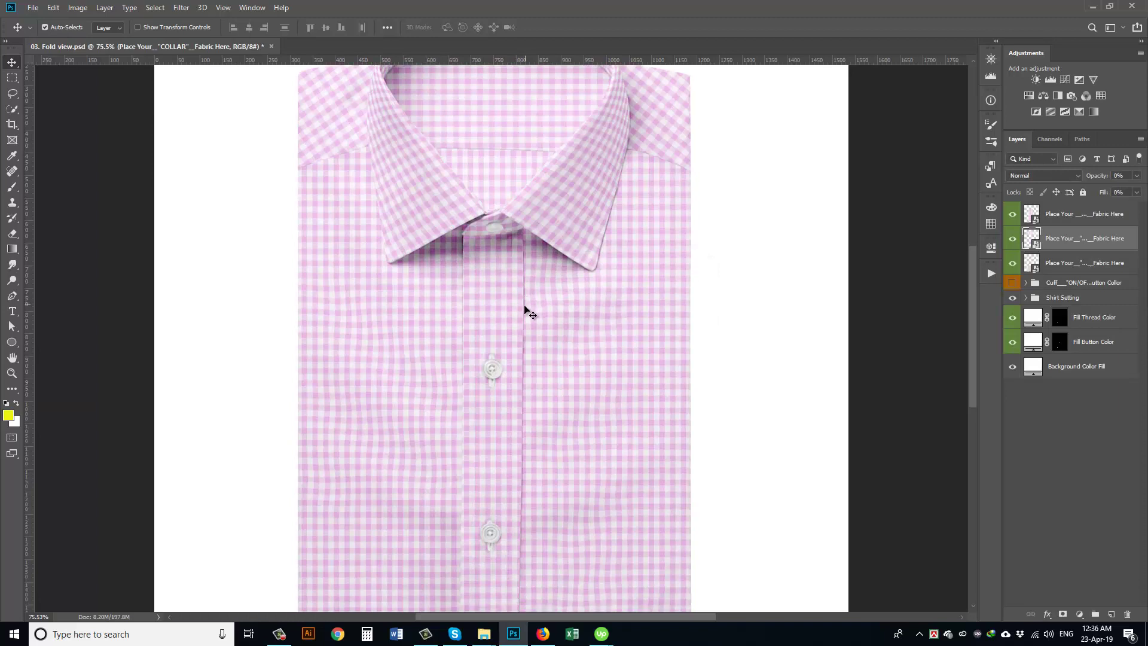
{"action": "scroll", "coordinate": [526, 311], "scroll_direction": "down", "scroll_amount": 2}
{"action": "left_click", "coordinate": [1012, 282]}
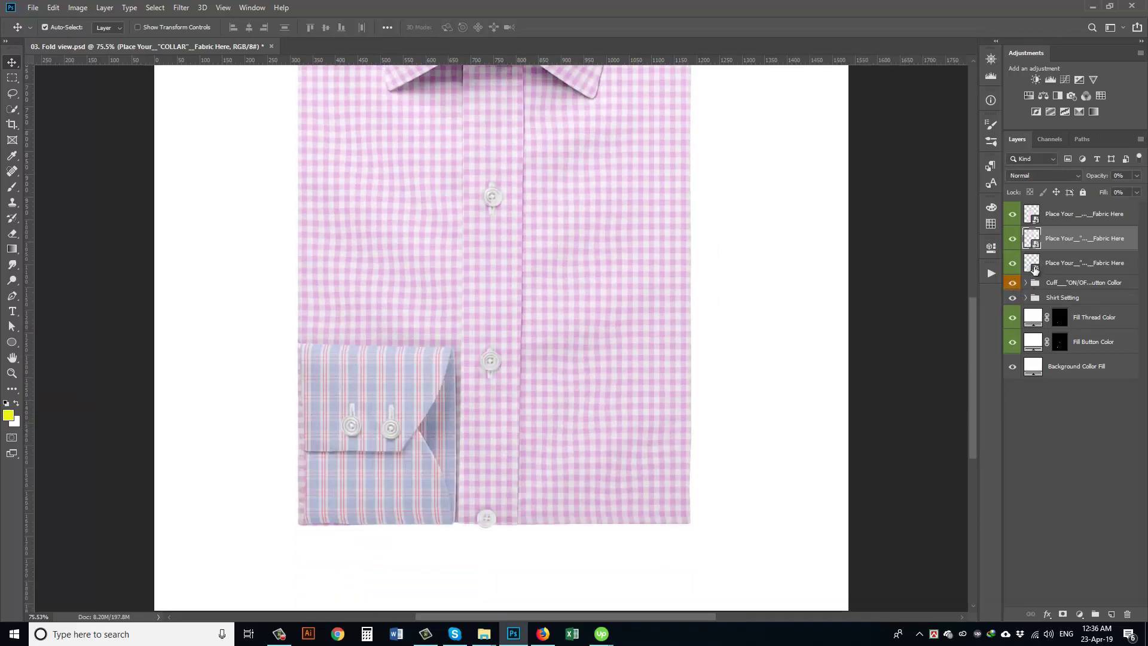
Open the cuff fabric smart object, delete pasted Layer 1 and Layer 2, and turn on the Fabric layer's pattern overlay
{"action": "left_click", "coordinate": [1035, 270]}
{"action": "double_click", "coordinate": [1035, 270]}
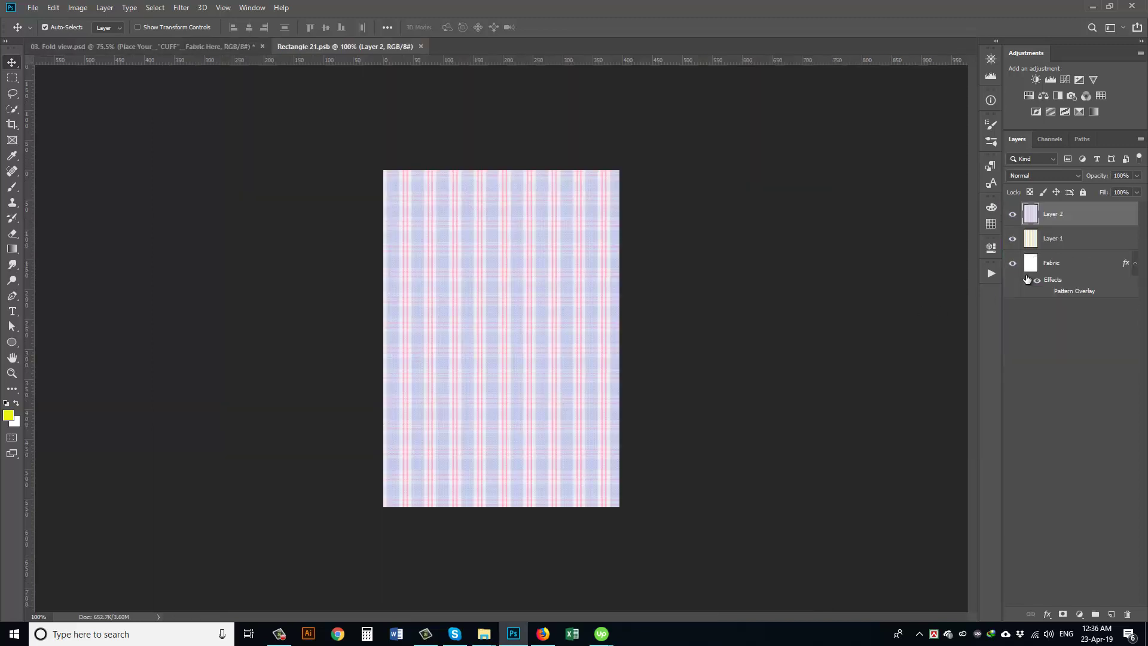
{"action": "left_click", "coordinate": [1068, 238], "text": "ctrl"}
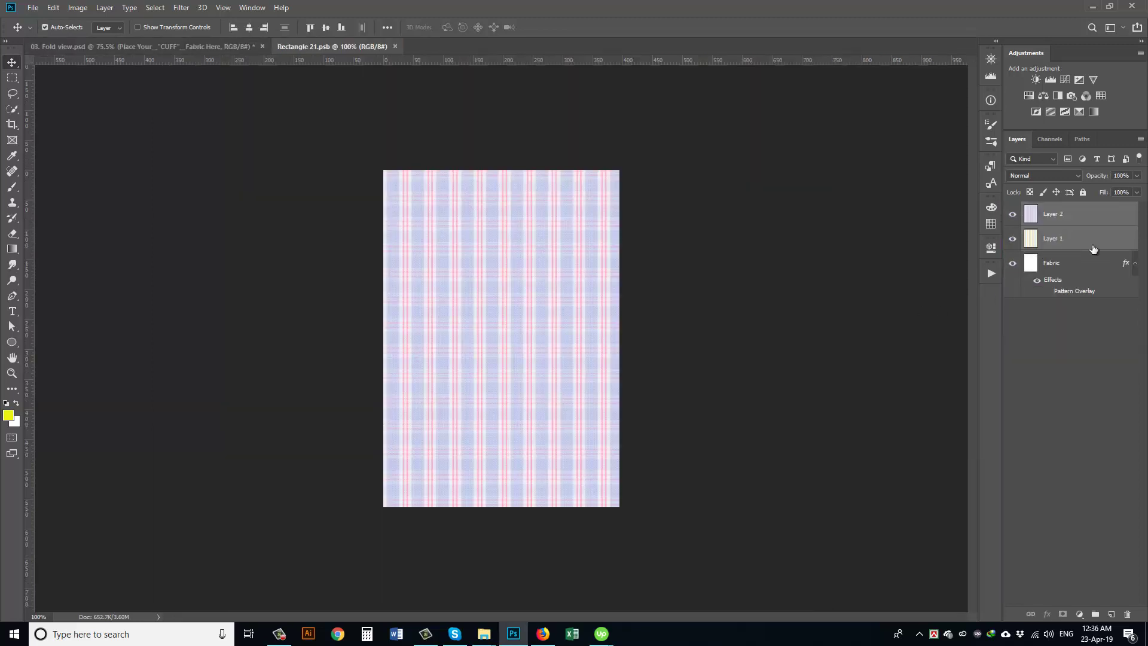
{"action": "left_click_drag", "start_coordinate": [1114, 242], "coordinate": [1128, 614]}
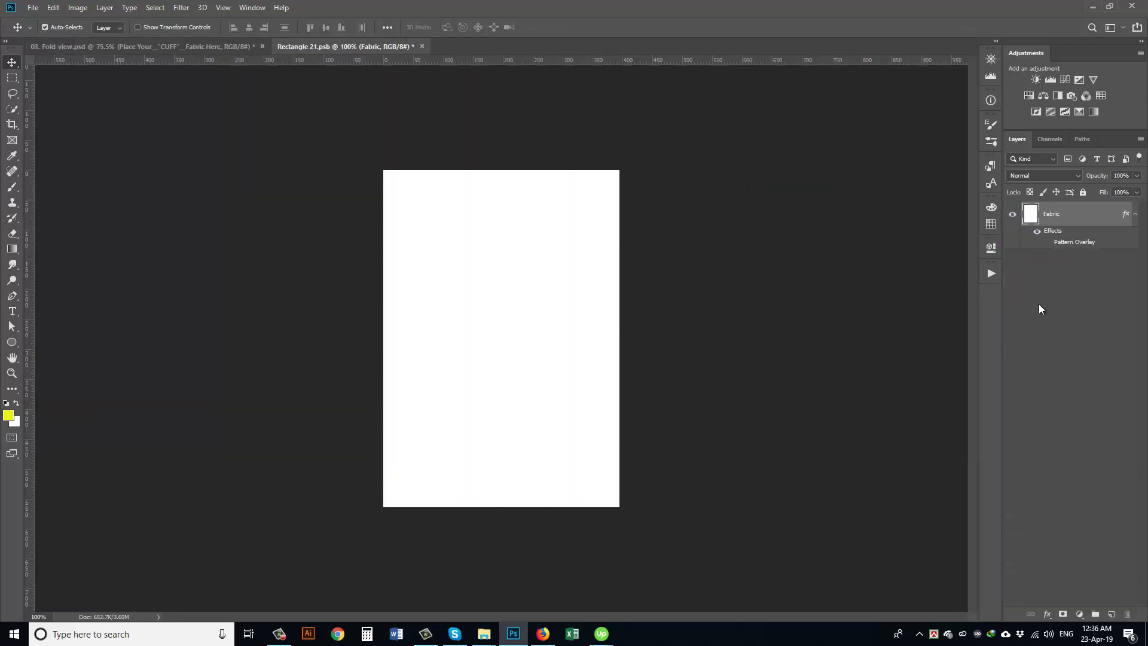
{"action": "left_click", "coordinate": [1048, 243]}
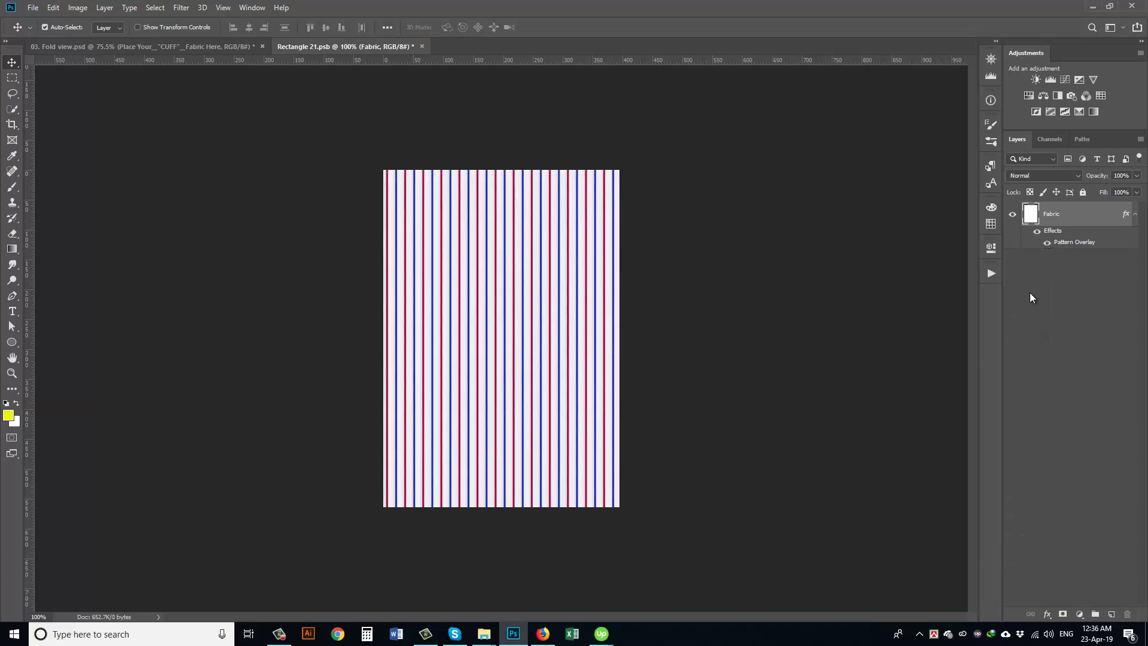
Switch the cuff Fabric layer's pattern overlay to the last pink check pattern and apply it
{"action": "double_click", "coordinate": [1070, 243]}
{"action": "left_click", "coordinate": [897, 321]}
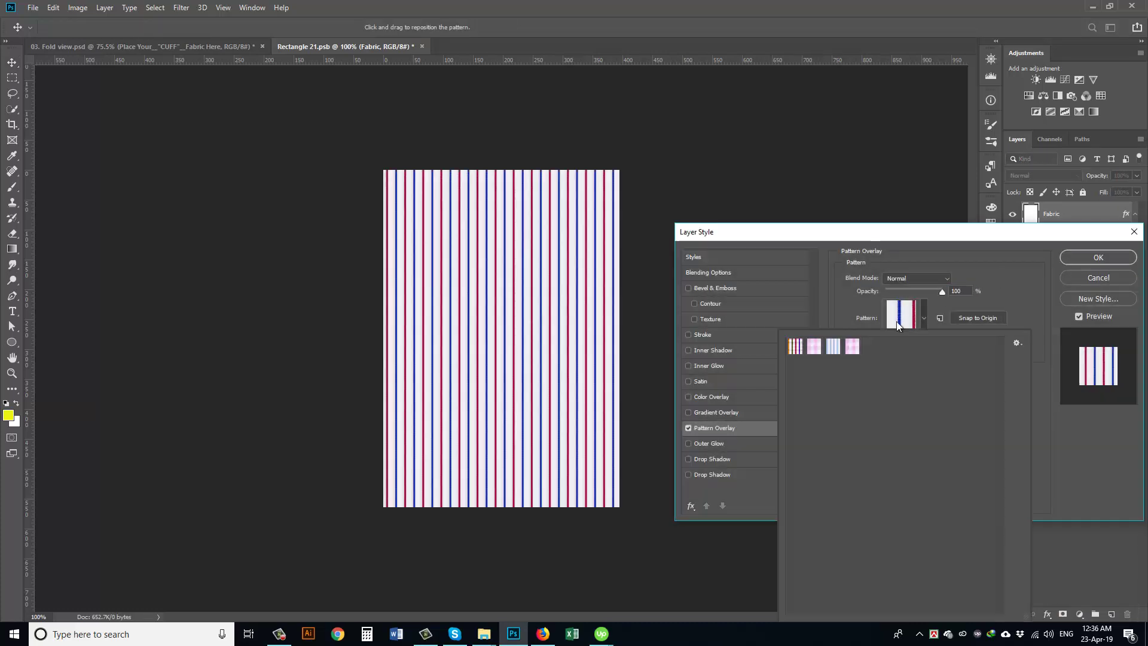
{"action": "left_click", "coordinate": [846, 348]}
{"action": "left_click", "coordinate": [1074, 253]}
{"action": "left_click", "coordinate": [1075, 253]}
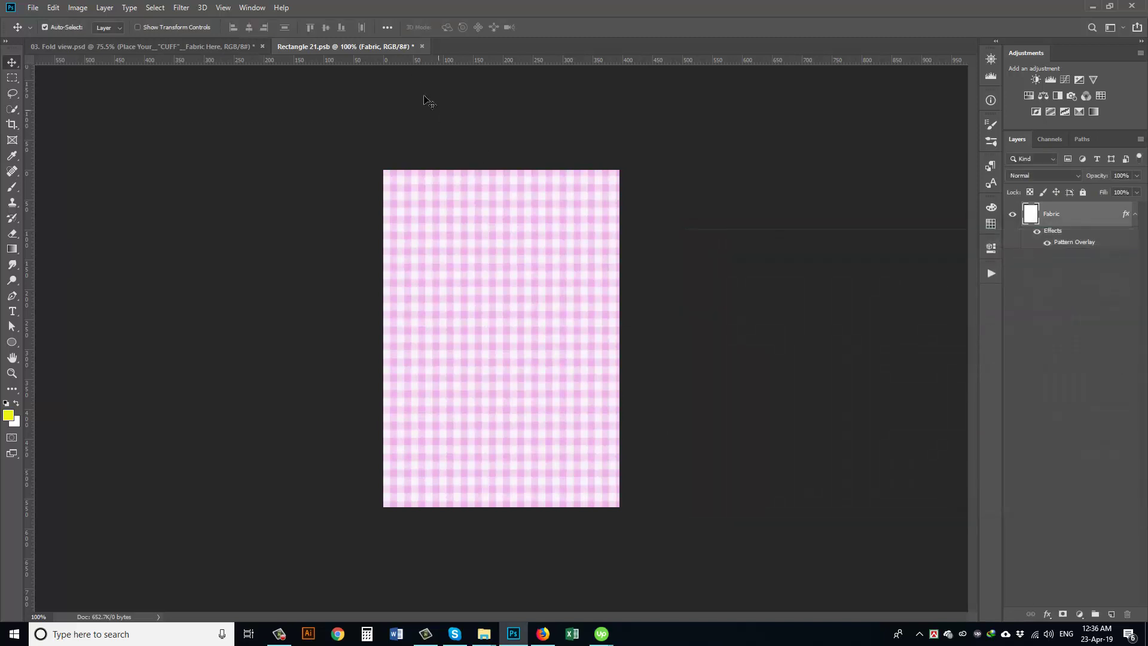
Close the cuff fabric smart object with its changes saved, and hide the cuff group on the shirt mockup
{"action": "left_click_drag", "start_coordinate": [389, 48], "coordinate": [236, 295]}
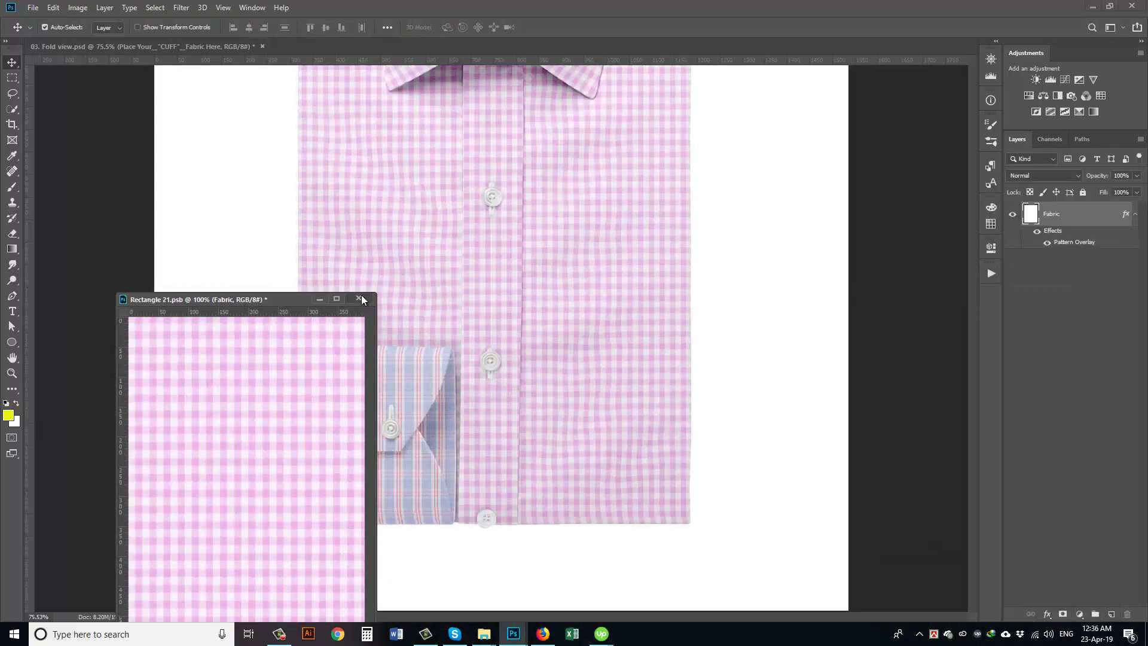
{"action": "left_click", "coordinate": [359, 299]}
{"action": "left_click", "coordinate": [524, 234]}
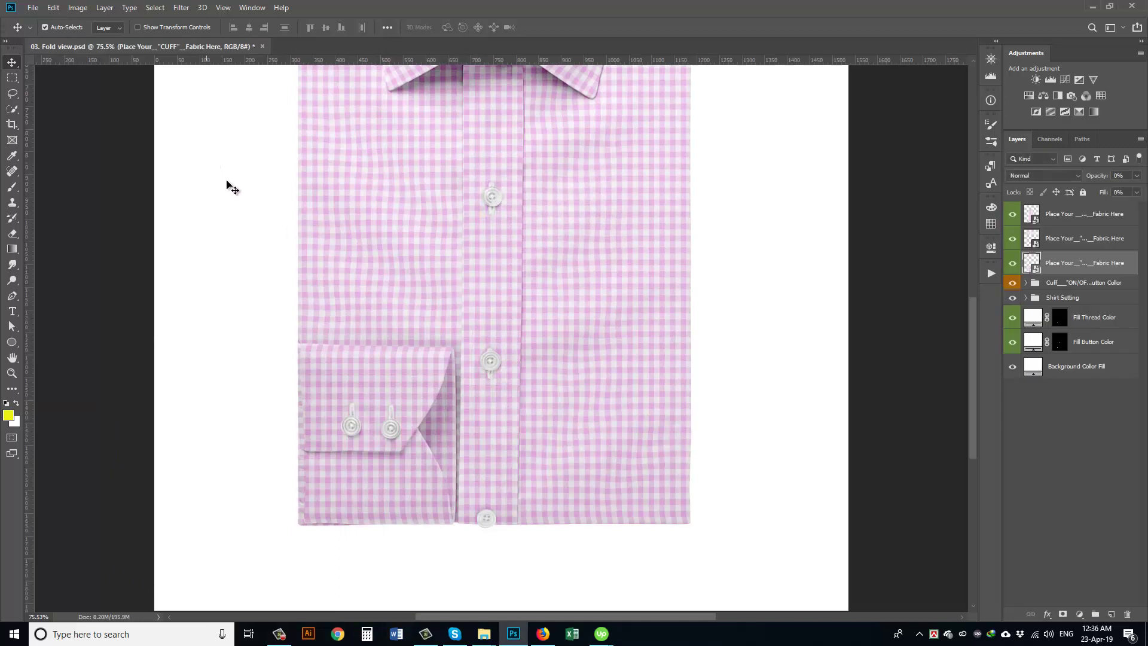
{"action": "left_click", "coordinate": [1012, 283]}
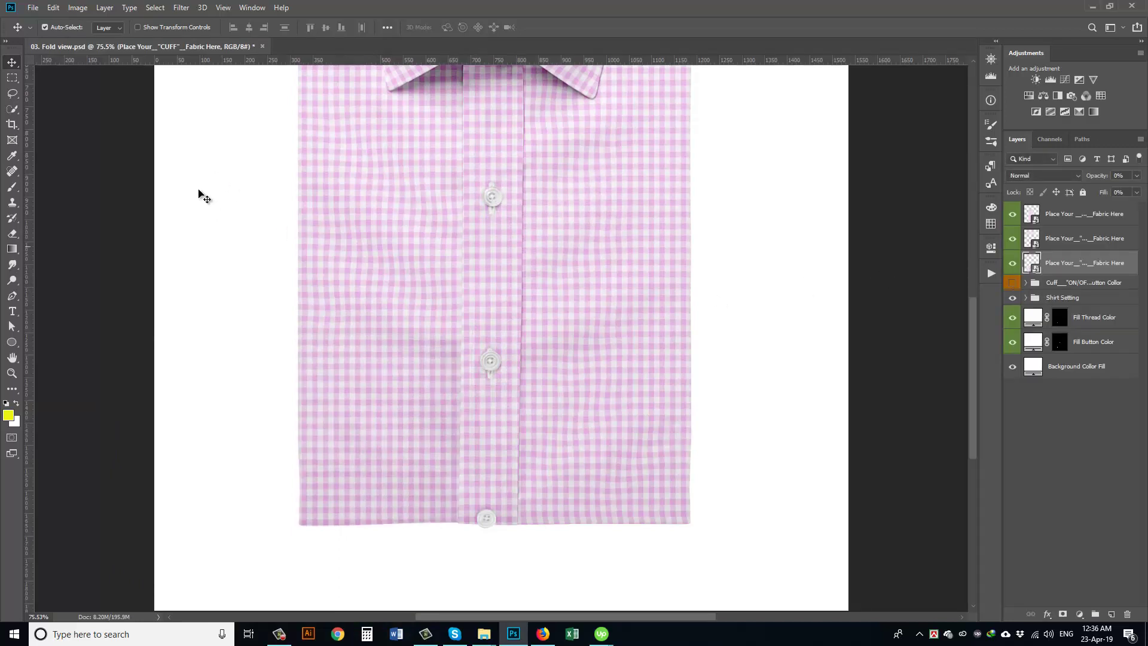
Open the multicolor plaid image H-0447115 from the Seamless Pattern folder
{"action": "left_click", "coordinate": [33, 8]}
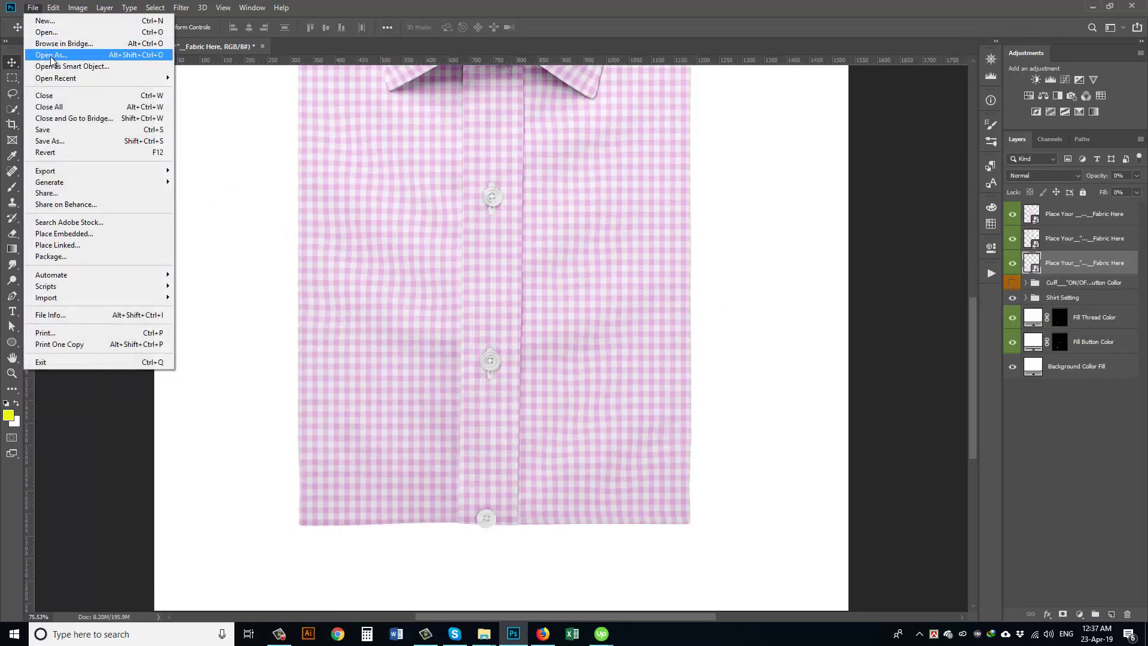
{"action": "left_click", "coordinate": [51, 33]}
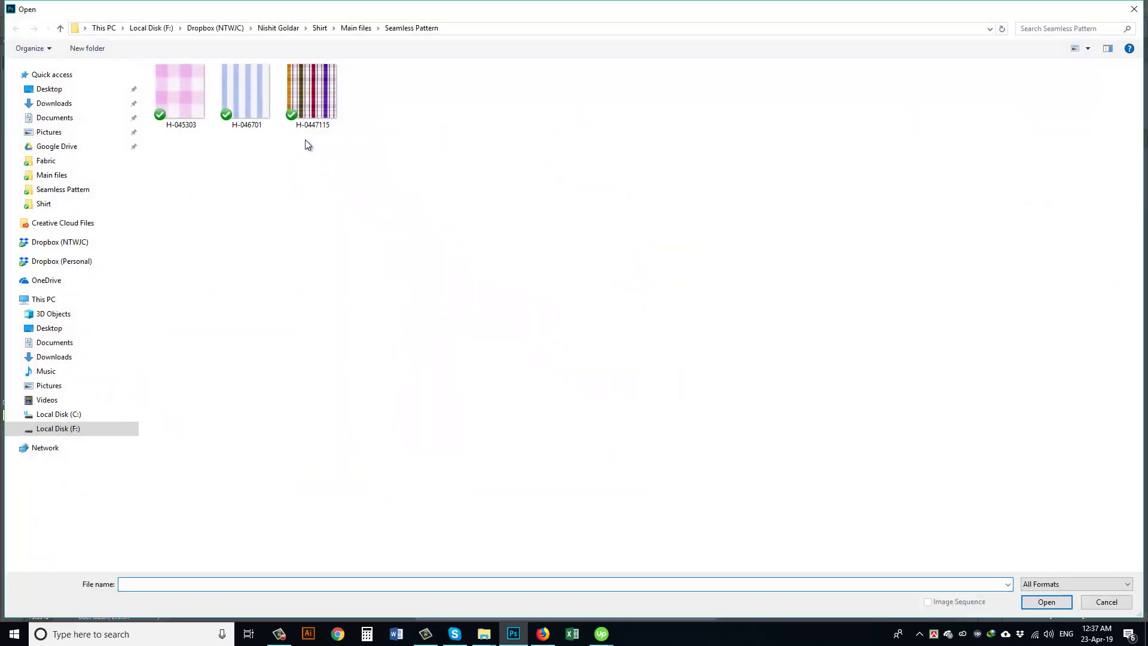
{"action": "left_click", "coordinate": [313, 94]}
{"action": "double_click", "coordinate": [314, 94]}
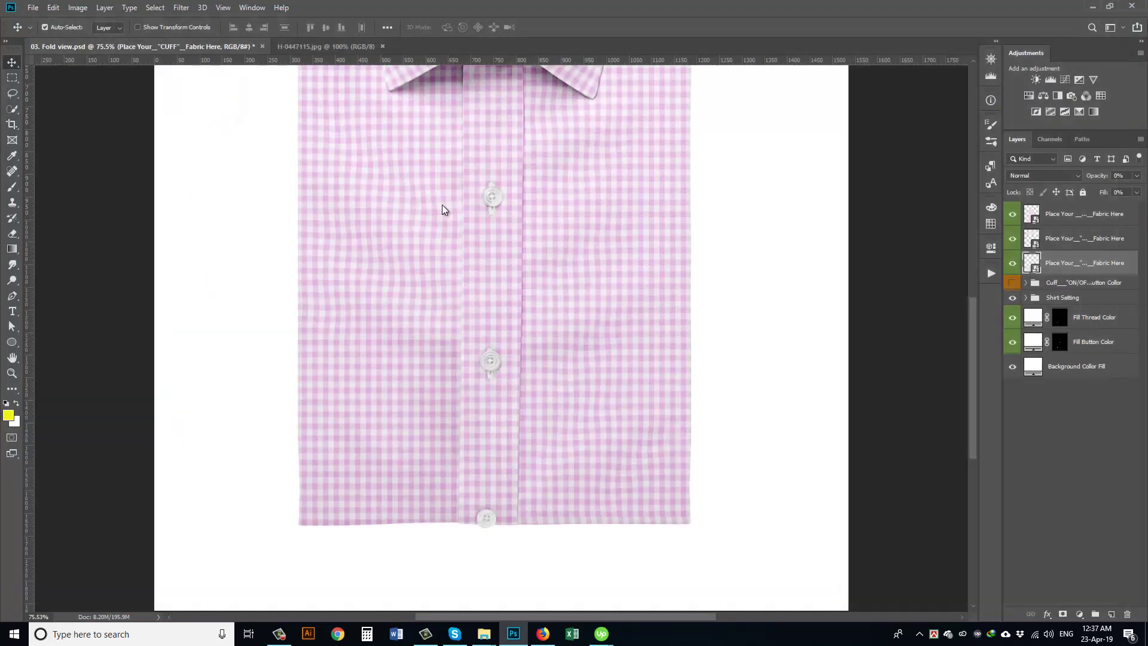
Define the H-0447115 plaid image as a pattern and close the image
{"action": "left_click", "coordinate": [53, 8]}
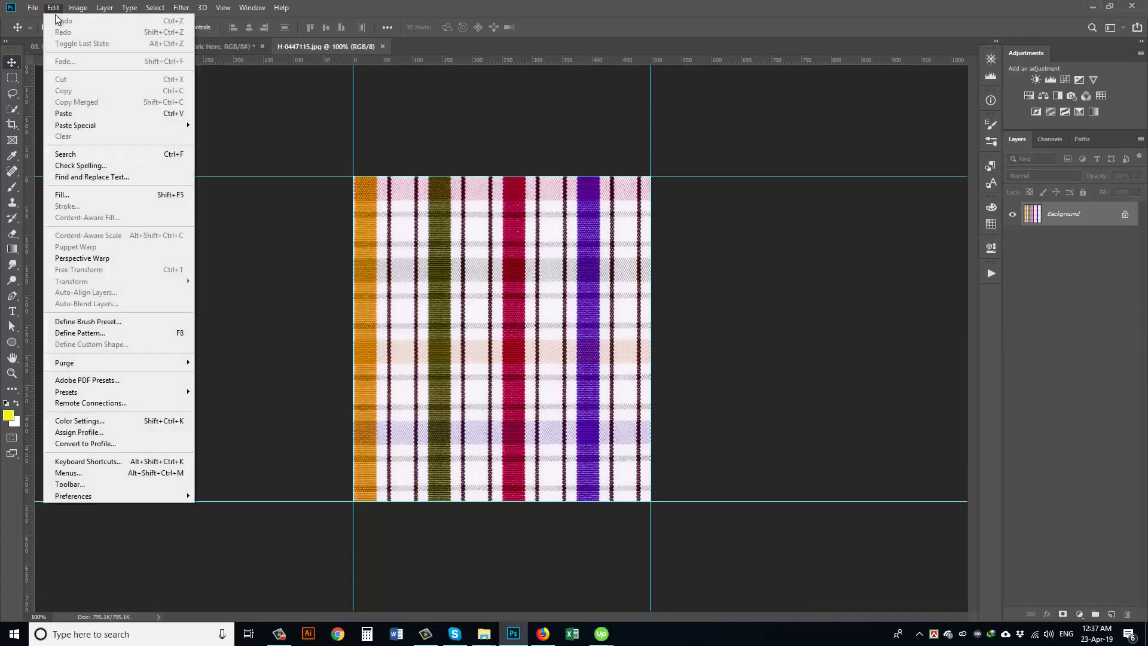
{"action": "left_click", "coordinate": [100, 332]}
{"action": "left_click", "coordinate": [691, 198]}
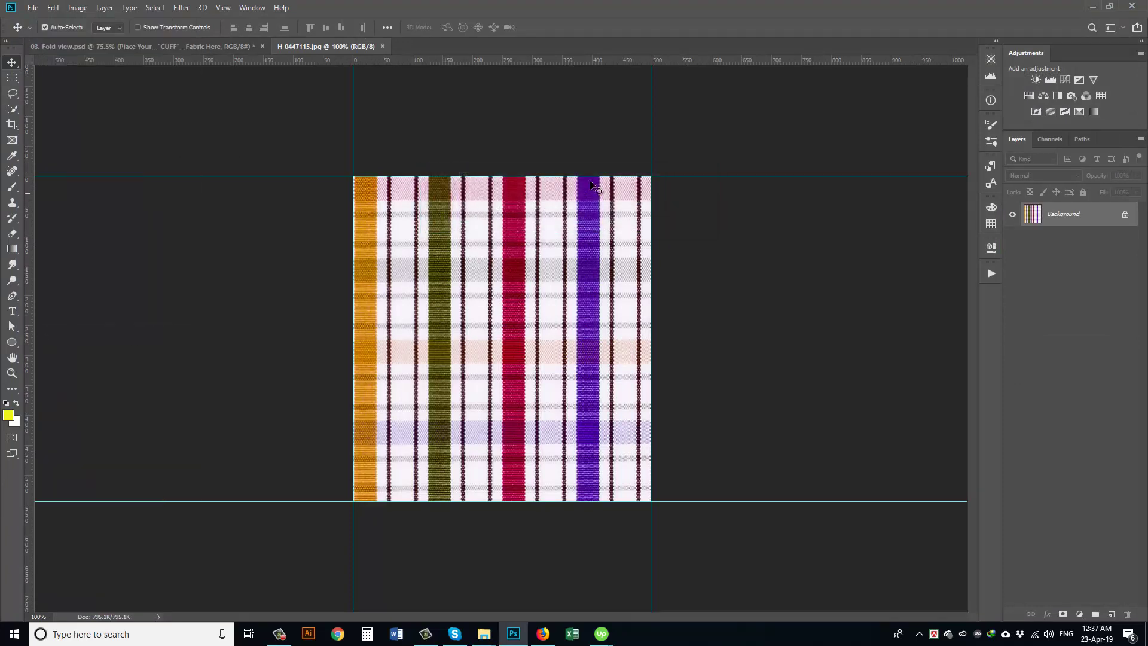
{"action": "left_click", "coordinate": [383, 46]}
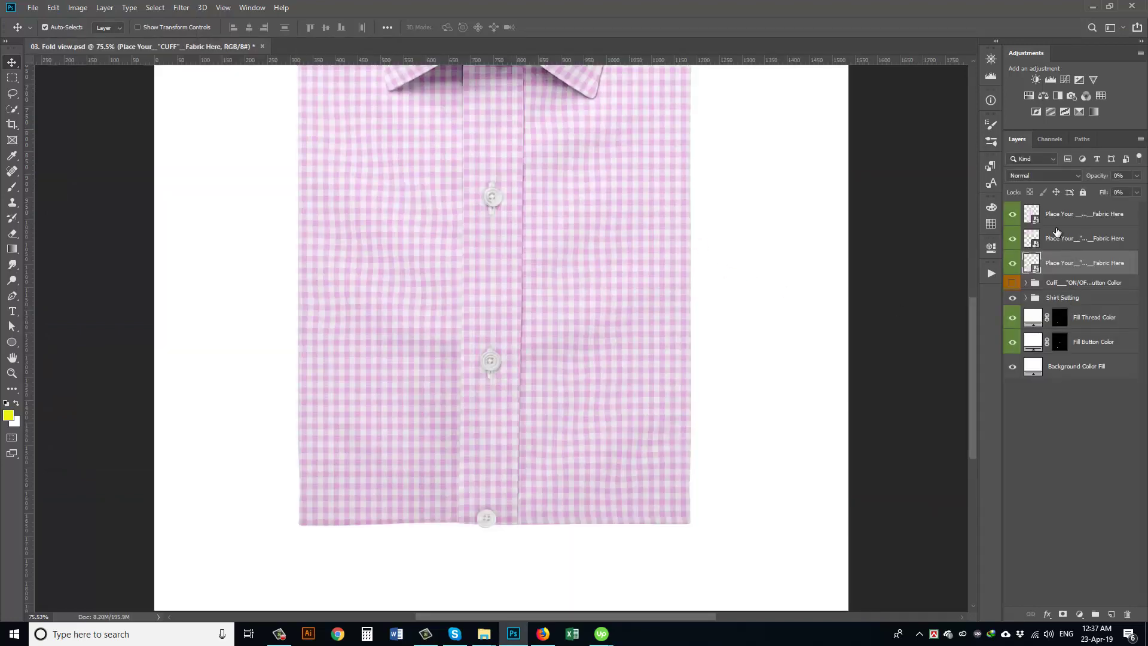
Open the body fabric smart object, set its pattern overlay to the newly defined multicolor plaid, and show the pattern presets as large thumbnails
{"action": "double_click", "coordinate": [1033, 216]}
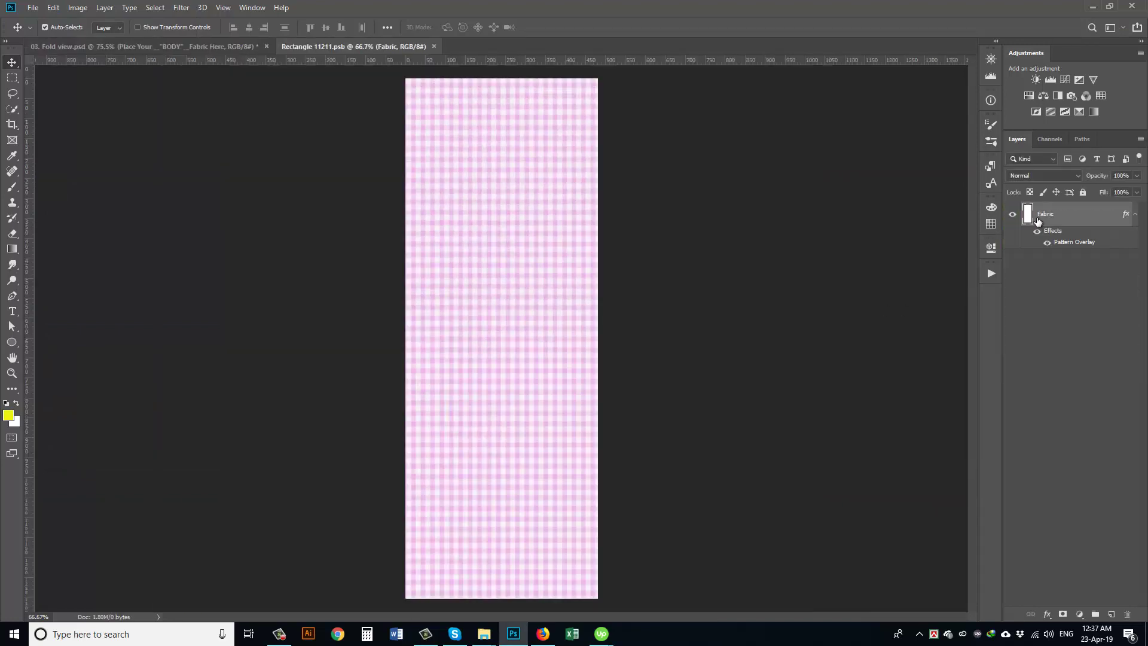
{"action": "double_click", "coordinate": [1058, 243]}
{"action": "left_click", "coordinate": [912, 318]}
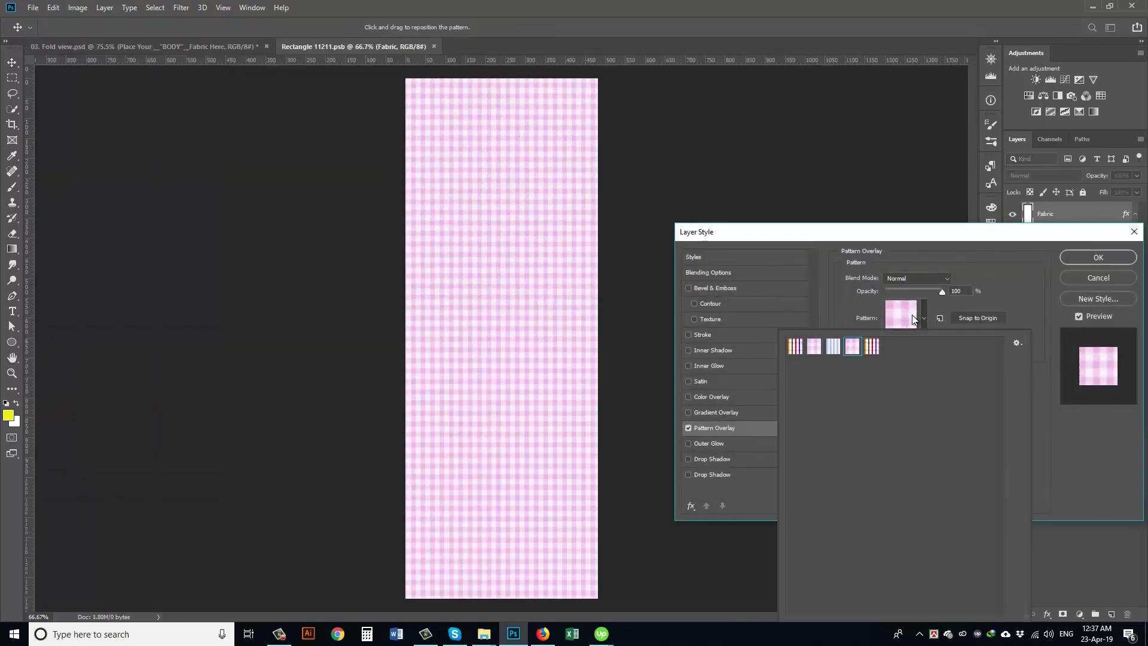
{"action": "left_click", "coordinate": [871, 348]}
{"action": "left_click", "coordinate": [1017, 343]}
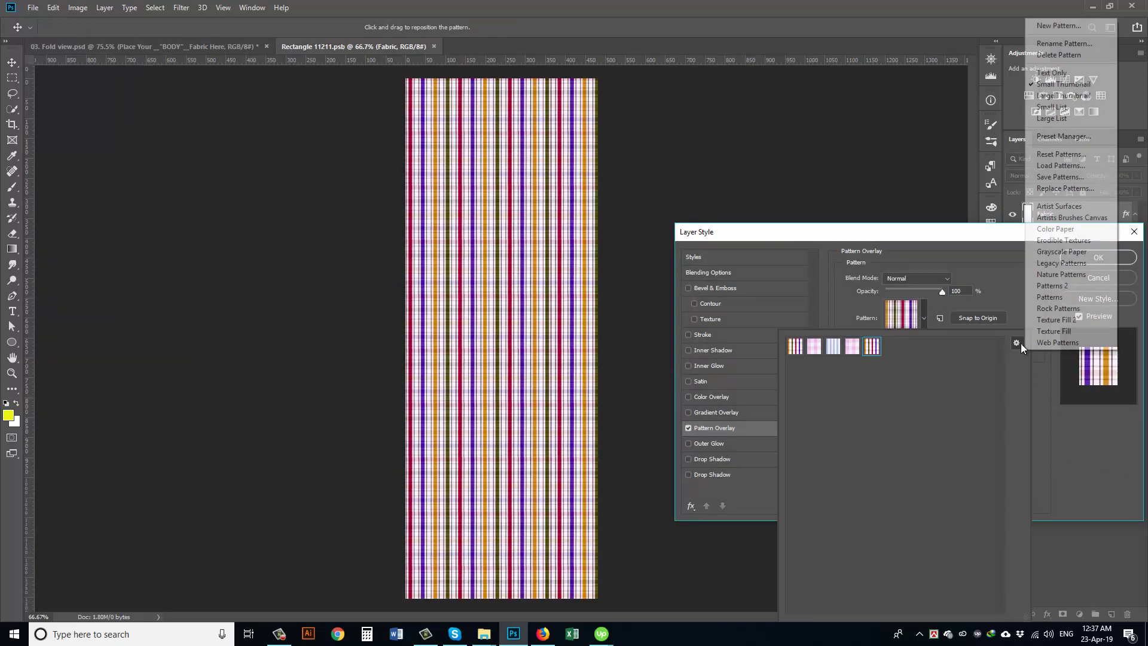
{"action": "left_click", "coordinate": [1055, 97]}
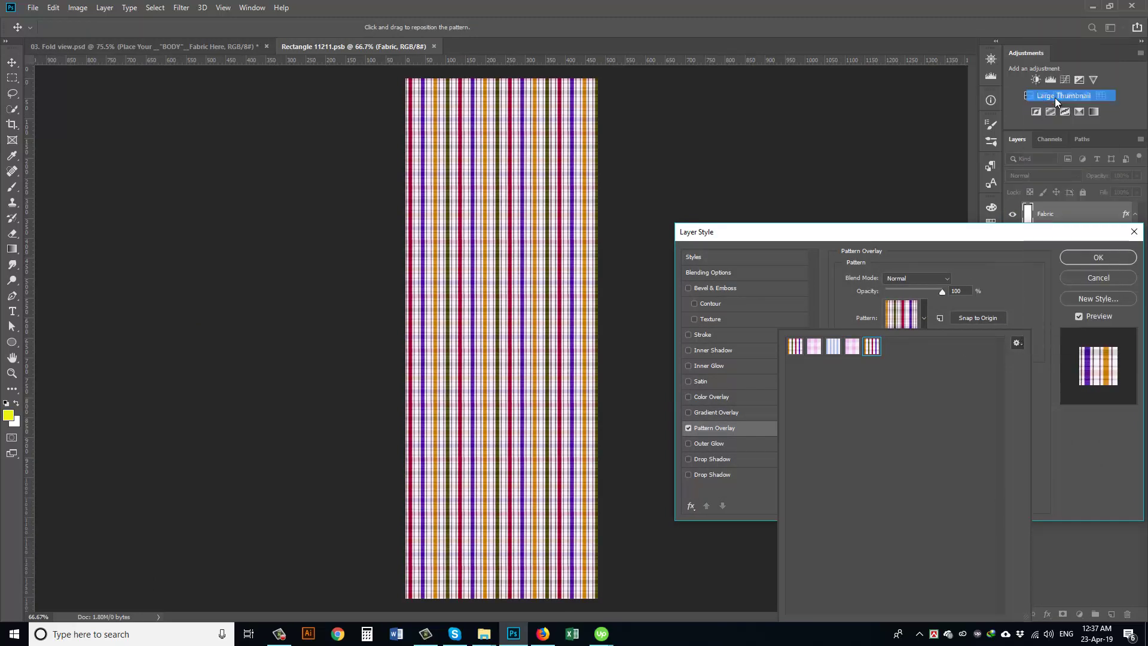
Preview the other saved patterns on the body fabric, and apply the last multicolor plaid as its pattern overlay
{"action": "left_click", "coordinate": [932, 365]}
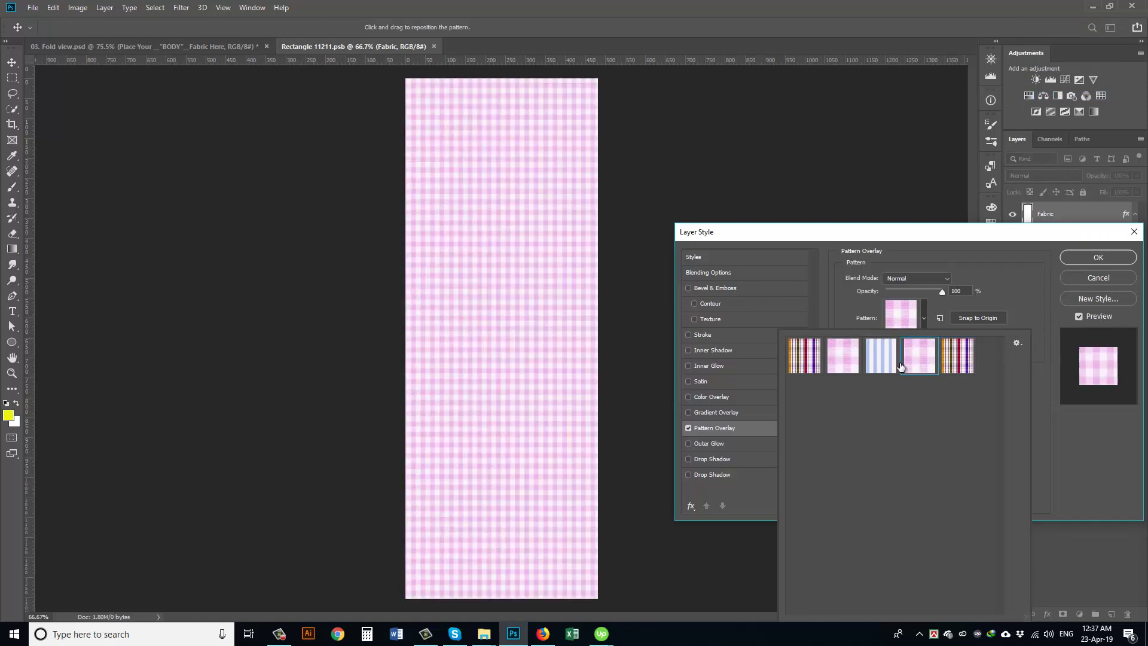
{"action": "left_click", "coordinate": [887, 366]}
{"action": "left_click", "coordinate": [835, 368]}
{"action": "left_click", "coordinate": [804, 366]}
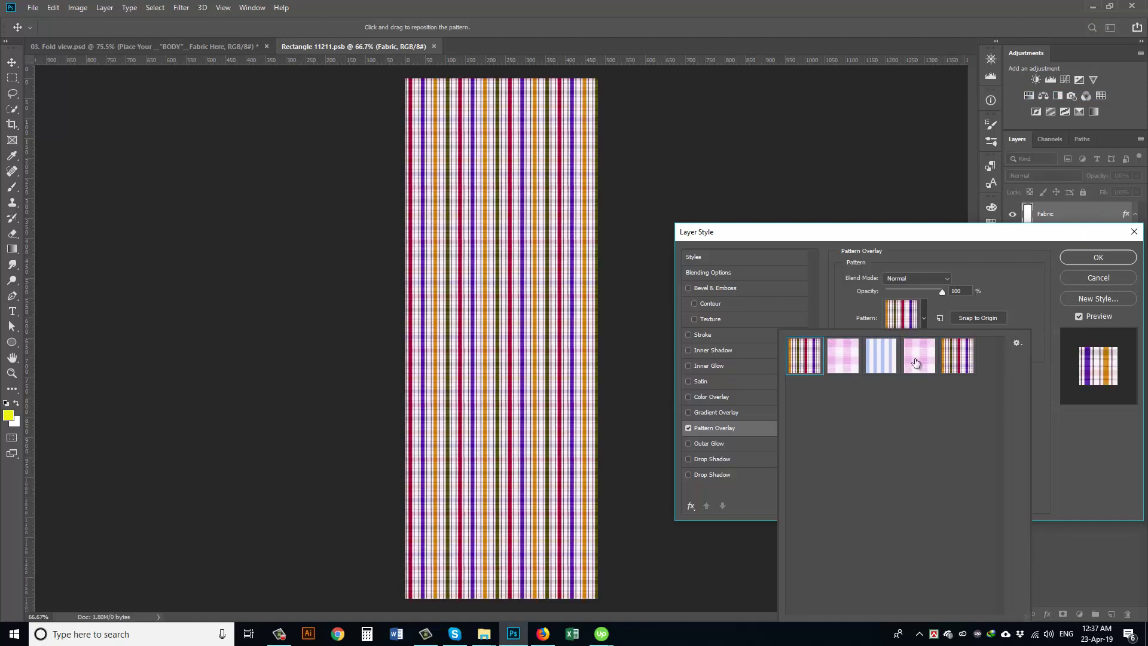
{"action": "left_click", "coordinate": [957, 358]}
{"action": "left_click", "coordinate": [1089, 257]}
{"action": "left_click", "coordinate": [1089, 257]}
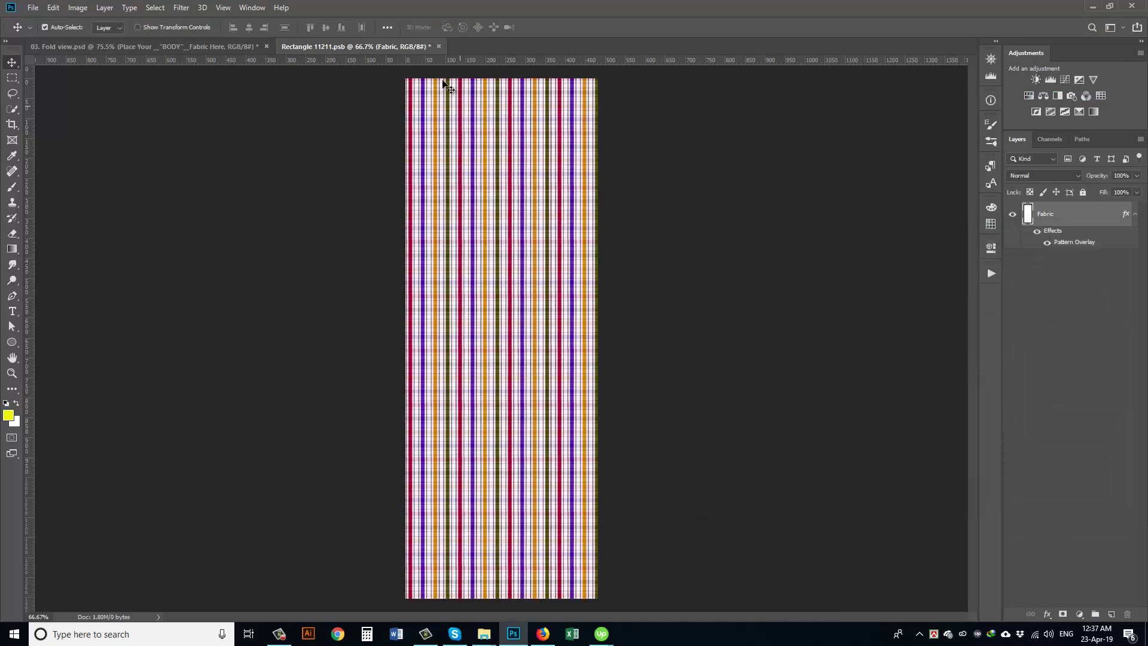
Close the body fabric smart object and save its changes to update the shirt body
{"action": "left_click_drag", "start_coordinate": [392, 47], "coordinate": [331, 284]}
{"action": "left_click", "coordinate": [333, 273]}
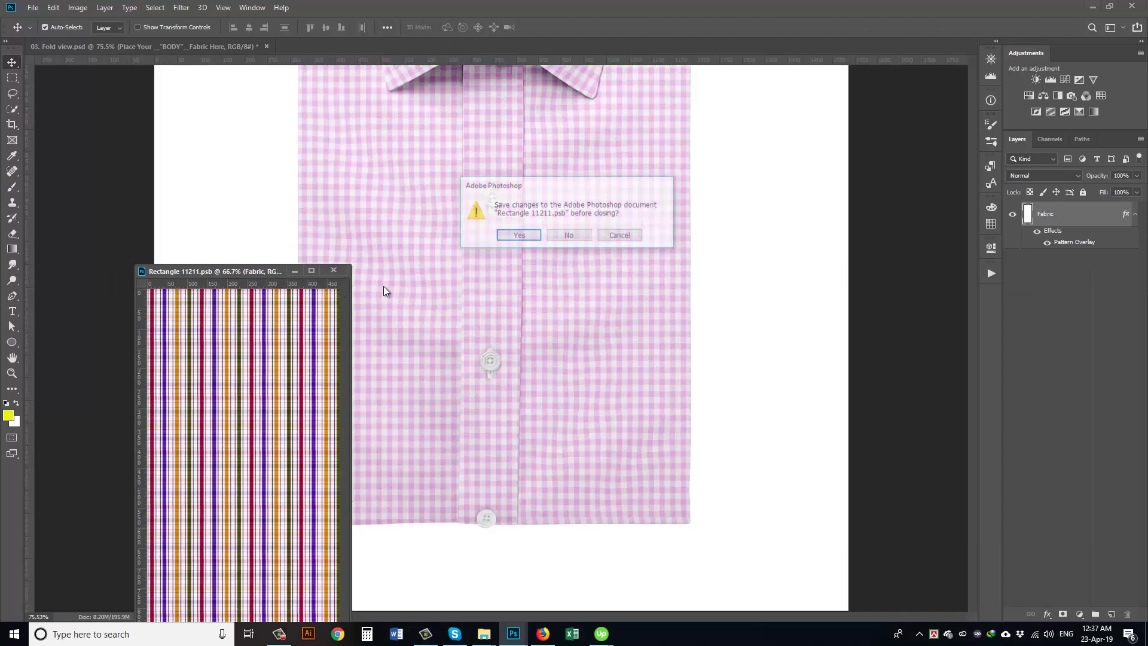
{"action": "left_click", "coordinate": [516, 236]}
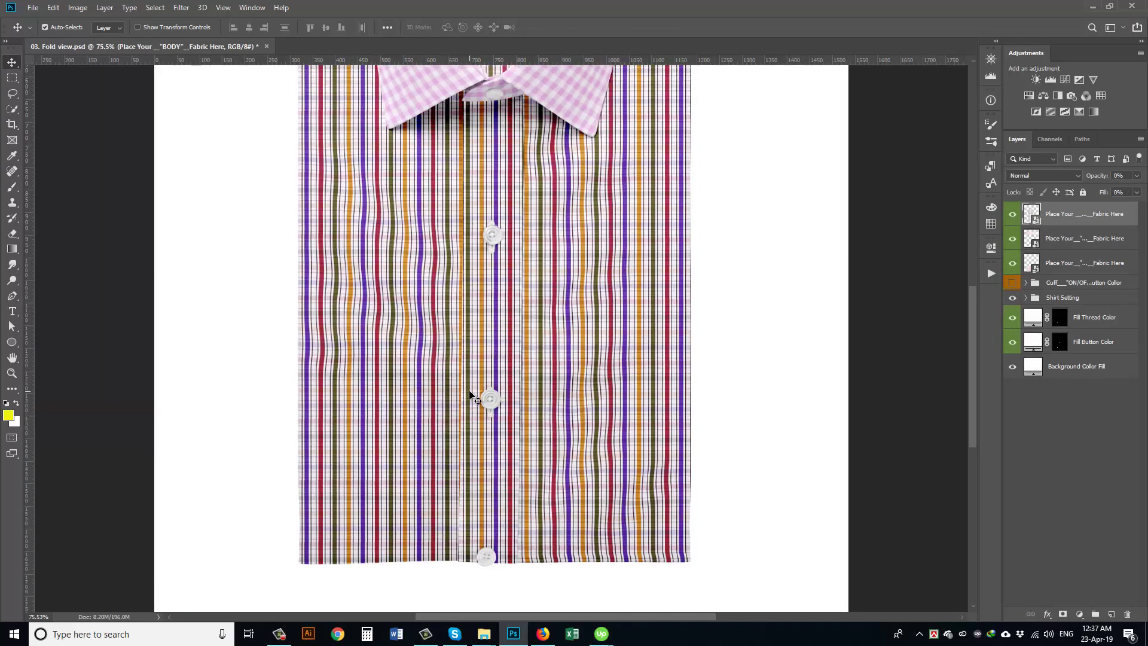
Open the collar fabric smart object and apply the newly defined multicolor plaid as the Fabric layer's pattern overlay
{"action": "scroll", "coordinate": [469, 395], "scroll_direction": "up", "scroll_amount": 5}
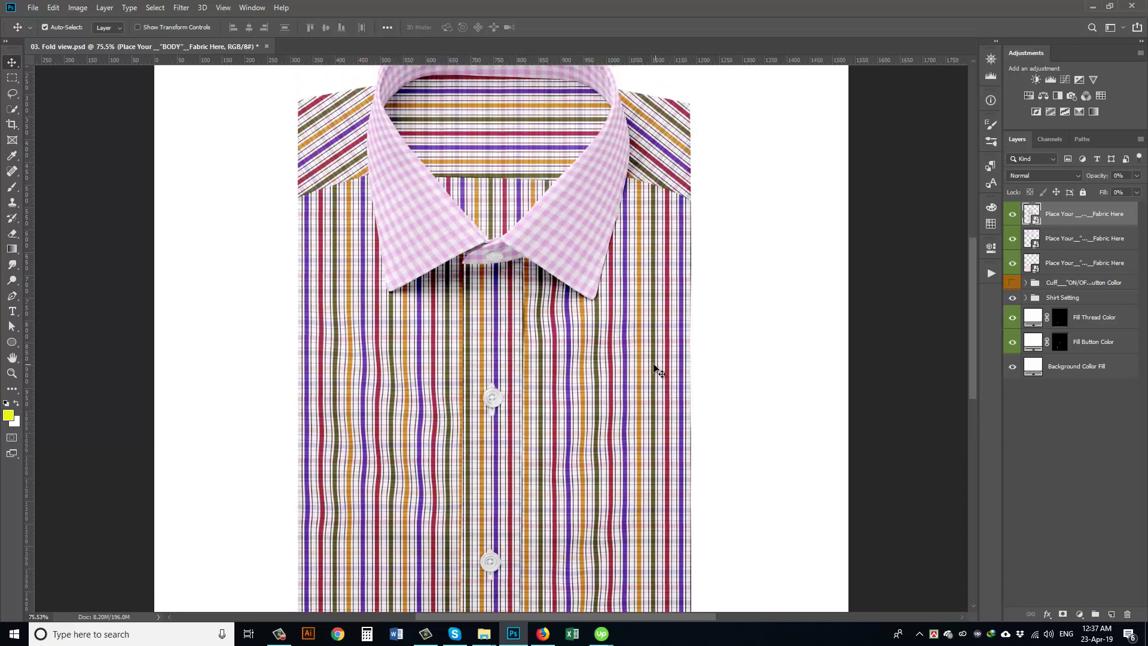
{"action": "scroll", "coordinate": [655, 368], "scroll_direction": "up", "scroll_amount": 2}
{"action": "double_click", "coordinate": [1037, 246]}
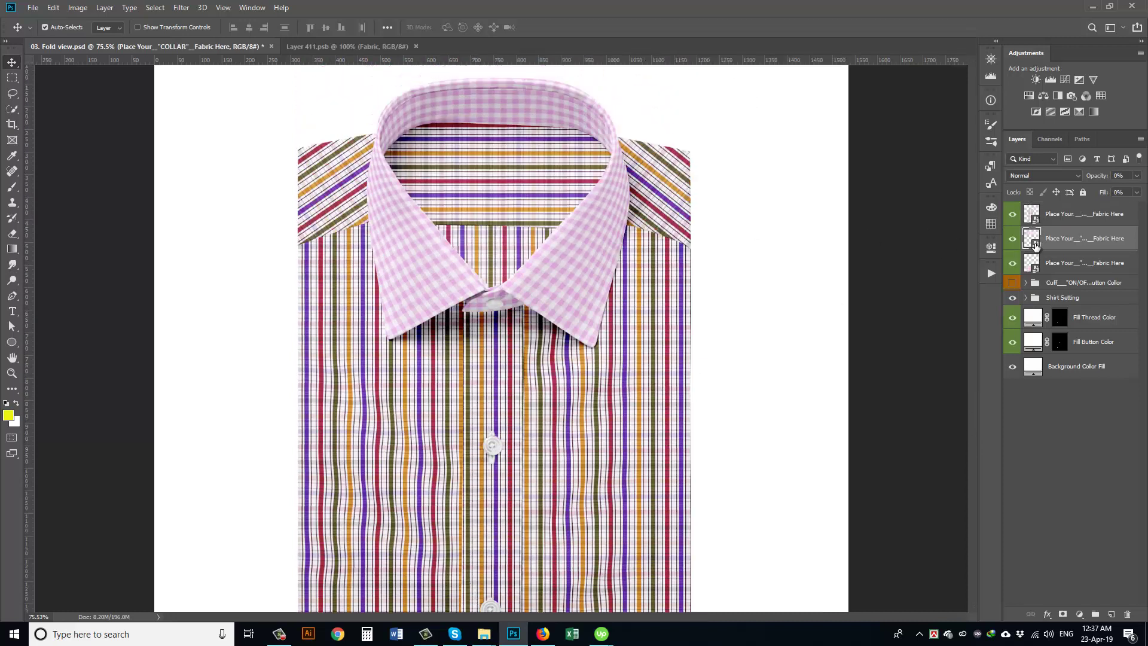
{"action": "double_click", "coordinate": [1057, 247]}
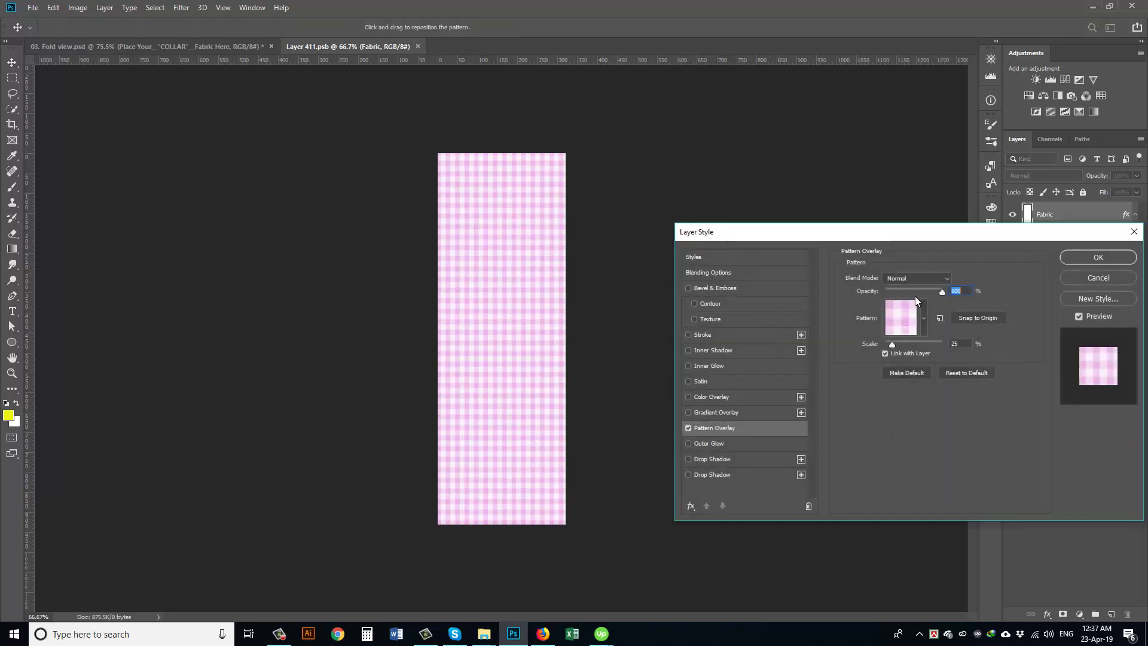
{"action": "left_click", "coordinate": [903, 317]}
{"action": "left_click", "coordinate": [970, 356]}
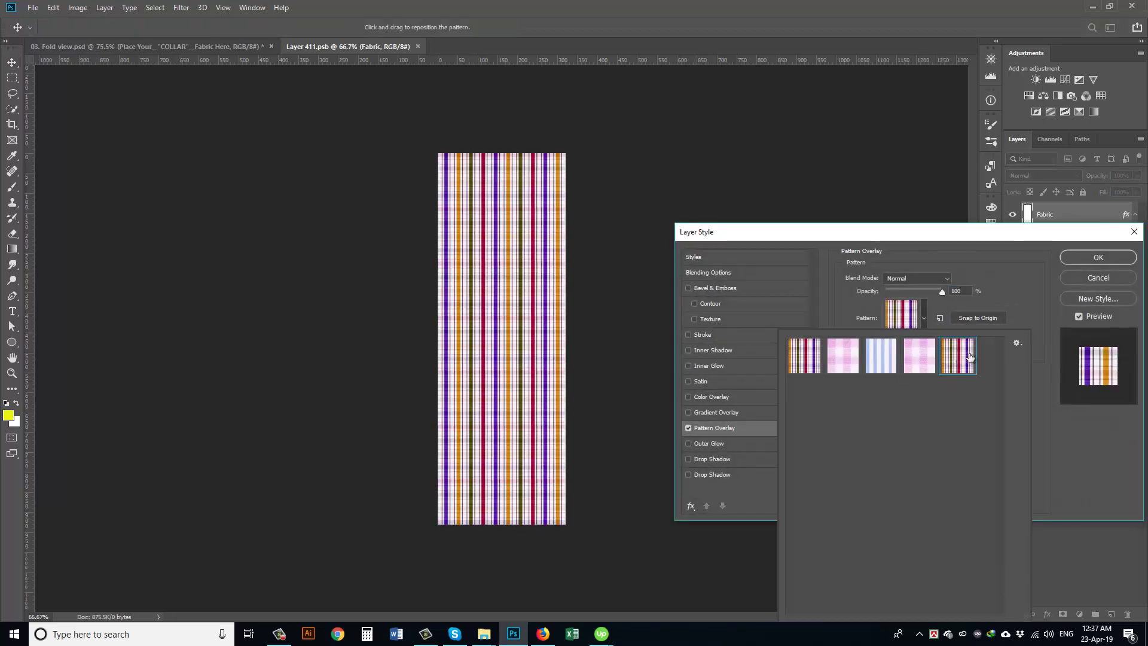
{"action": "left_click", "coordinate": [1099, 258]}
Close the collar fabric smart object and save its changes to update the shirt collar
{"action": "left_click_drag", "start_coordinate": [404, 47], "coordinate": [294, 317]}
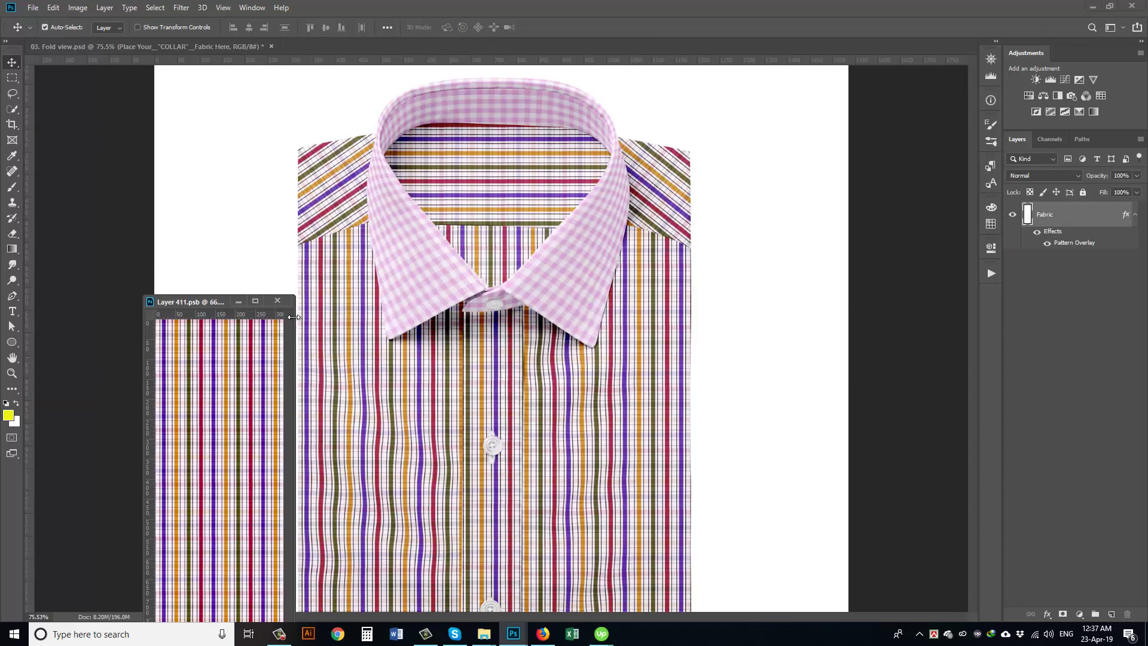
{"action": "left_click", "coordinate": [277, 302]}
{"action": "left_click", "coordinate": [527, 234]}
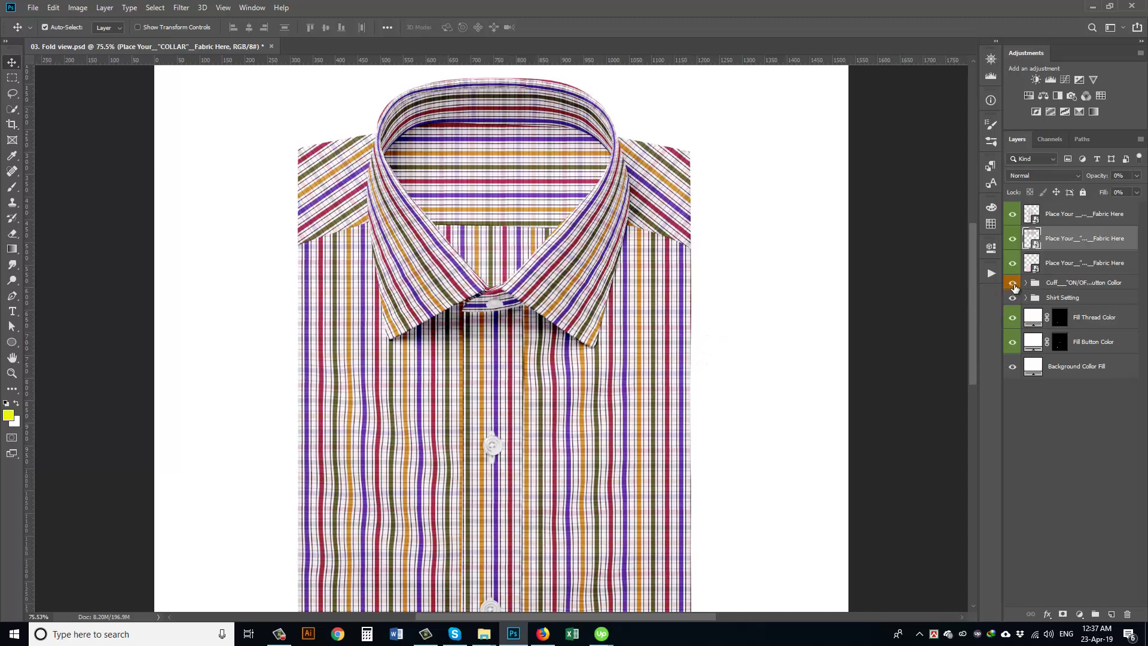
Toggle the cuff group's visibility off and back on to compare the lower shirt with and without the folded cuff
{"action": "left_click_drag", "start_coordinate": [481, 429], "coordinate": [511, 158]}
{"action": "left_click_drag", "start_coordinate": [436, 375], "coordinate": [538, 243]}
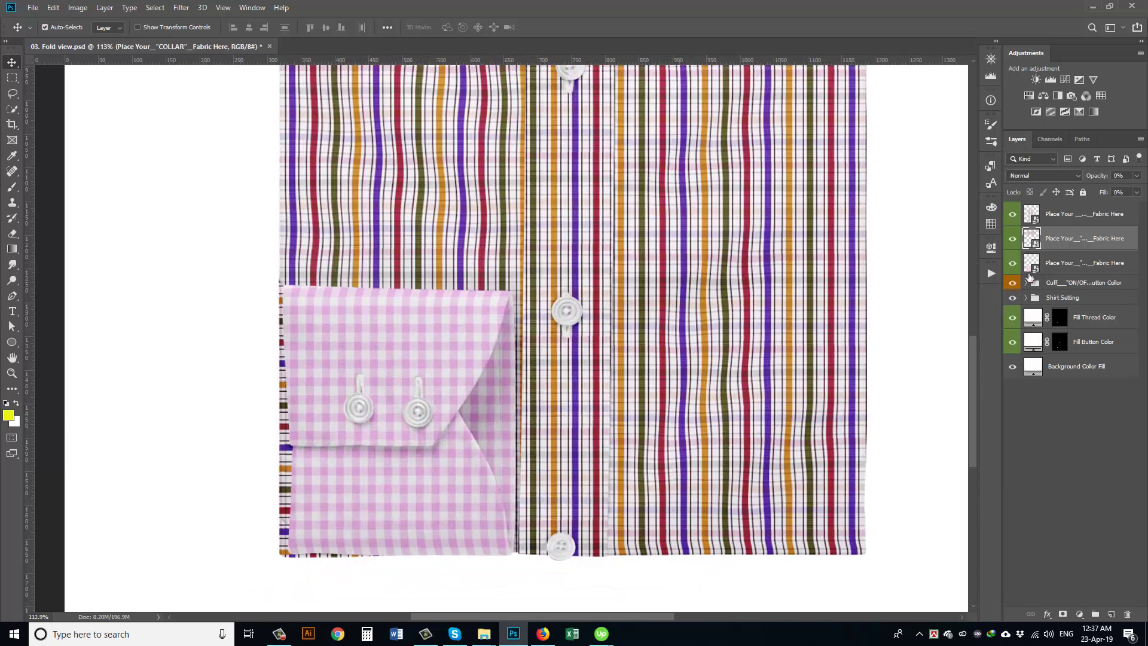
{"action": "left_click", "coordinate": [1011, 283]}
{"action": "left_click", "coordinate": [1011, 284]}
Open the cuff fabric smart object and set the Fabric layer's pattern overlay to the newly defined multicolor plaid
{"action": "double_click", "coordinate": [1038, 263]}
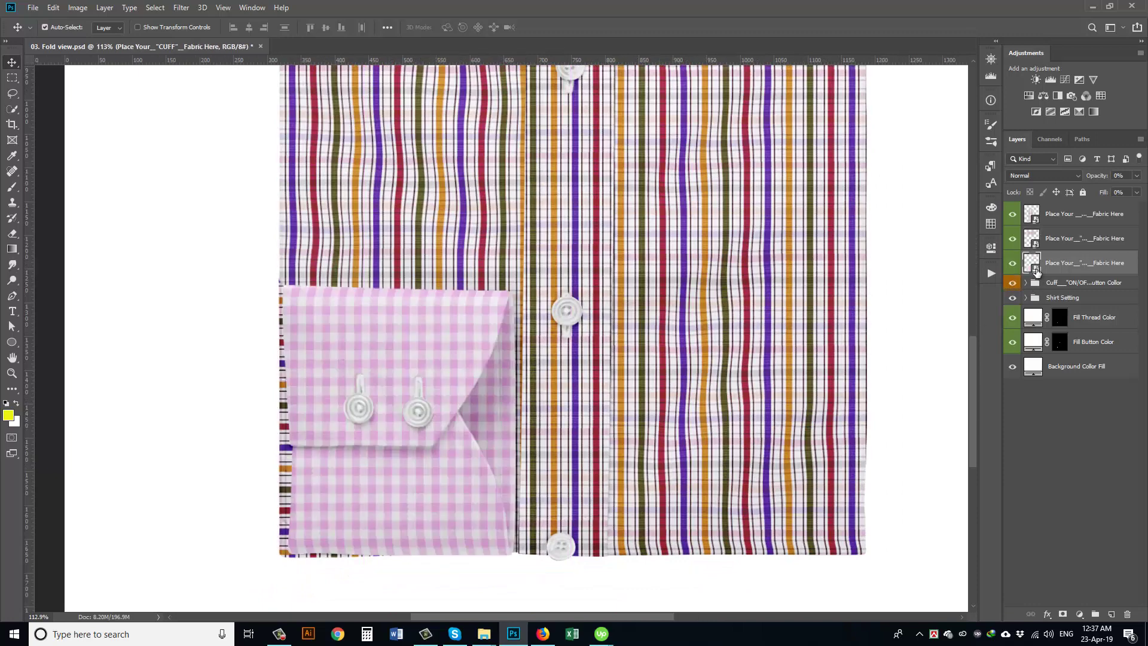
{"action": "double_click", "coordinate": [1059, 246]}
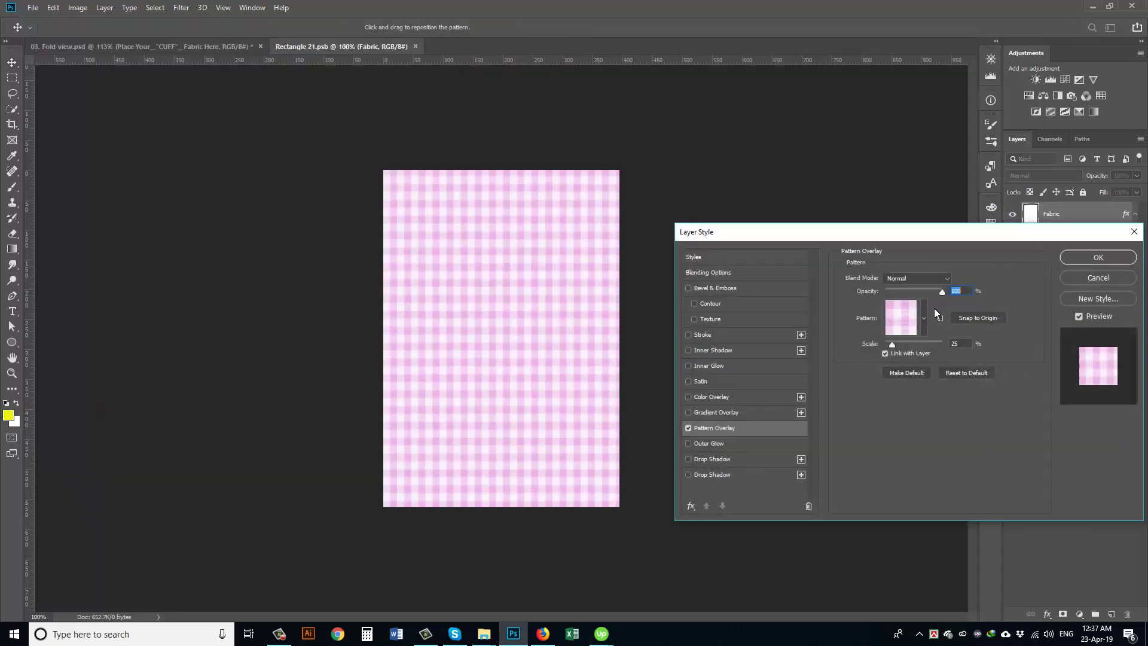
{"action": "left_click", "coordinate": [908, 321]}
{"action": "left_click", "coordinate": [958, 363]}
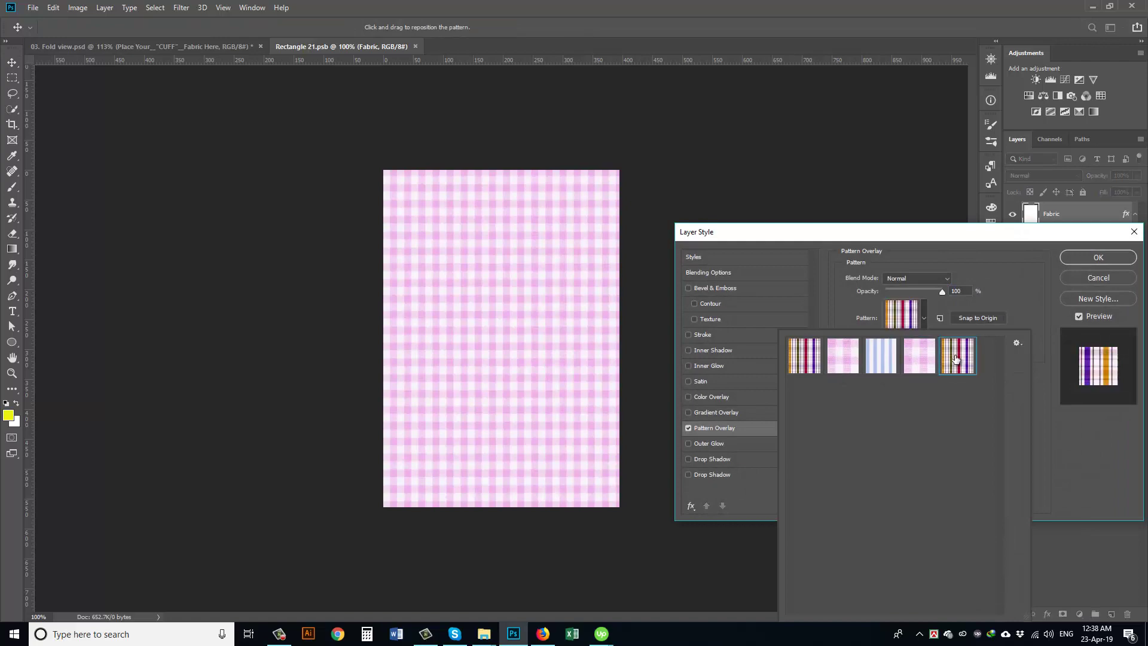
{"action": "left_click", "coordinate": [1097, 257]}
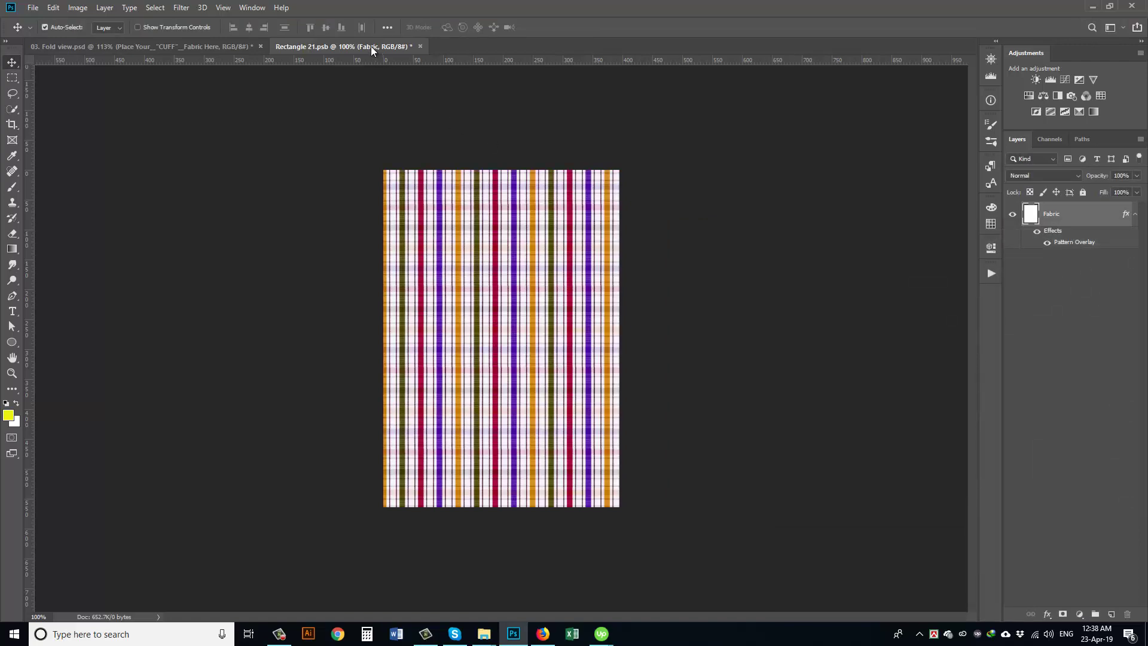
Close the cuff fabric smart object, save its changes, and view the updated folded shirt
{"action": "left_click_drag", "start_coordinate": [371, 45], "coordinate": [212, 285]}
{"action": "left_click", "coordinate": [344, 286]}
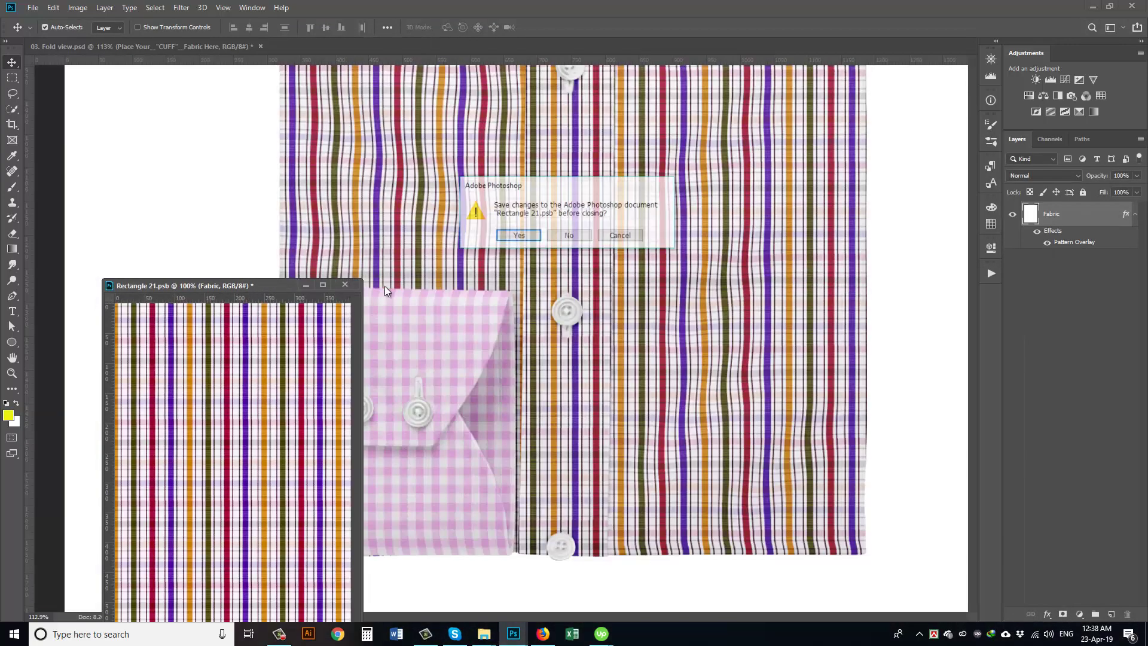
{"action": "left_click", "coordinate": [512, 236]}
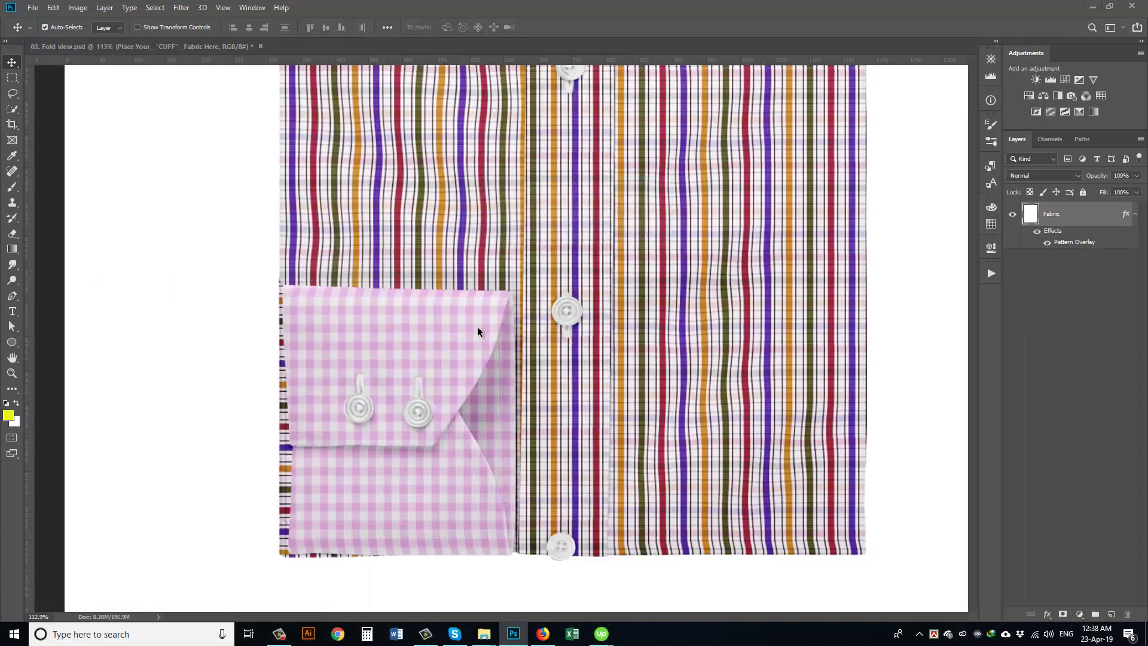
{"action": "left_click_drag", "start_coordinate": [456, 381], "coordinate": [389, 365]}
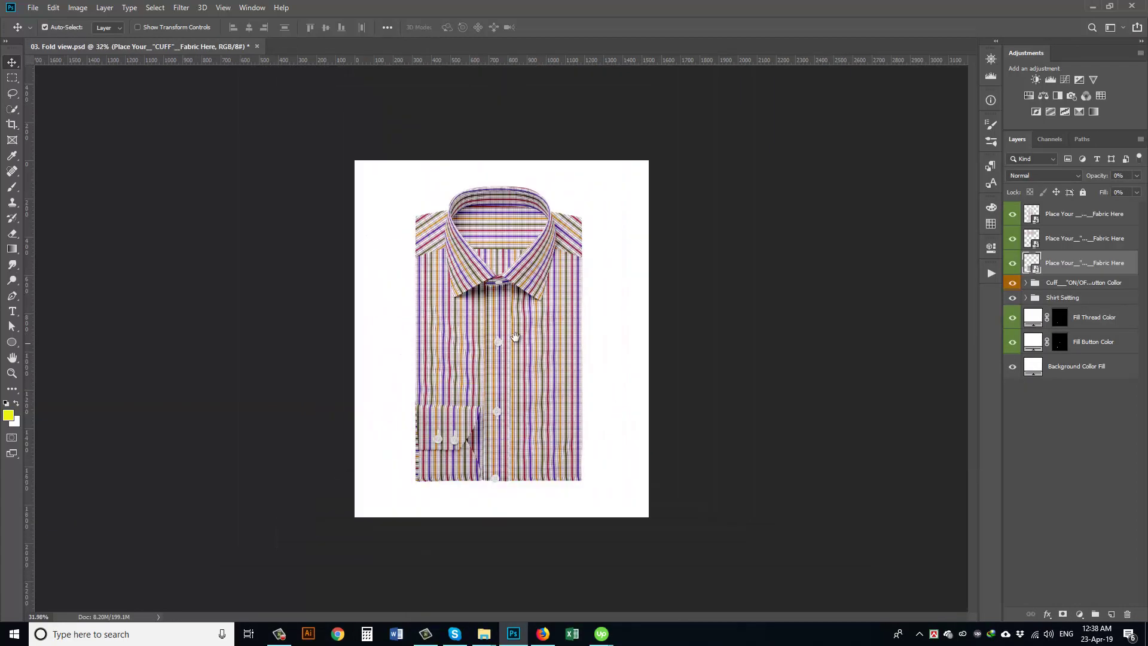
{"action": "scroll", "coordinate": [515, 336], "scroll_direction": "up", "scroll_amount": 5}
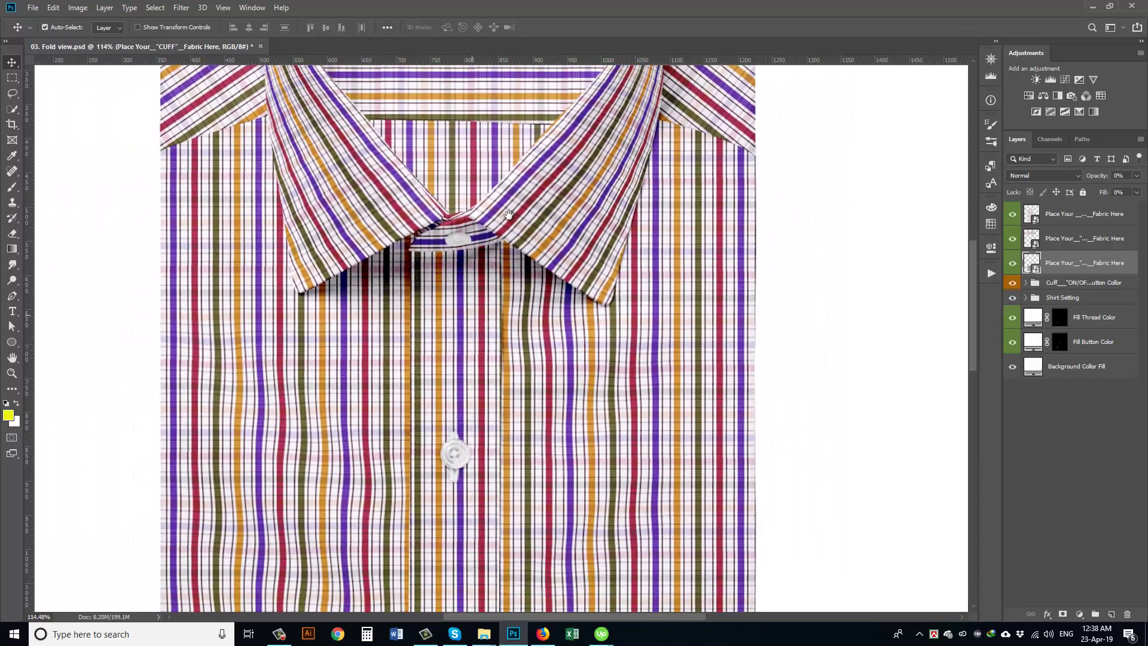
Set the shirt's Fill Button Color to the purple #8769b2 sampled from a fabric stripe
{"action": "left_click_drag", "start_coordinate": [479, 335], "coordinate": [508, 215]}
{"action": "left_click_drag", "start_coordinate": [465, 355], "coordinate": [506, 353]}
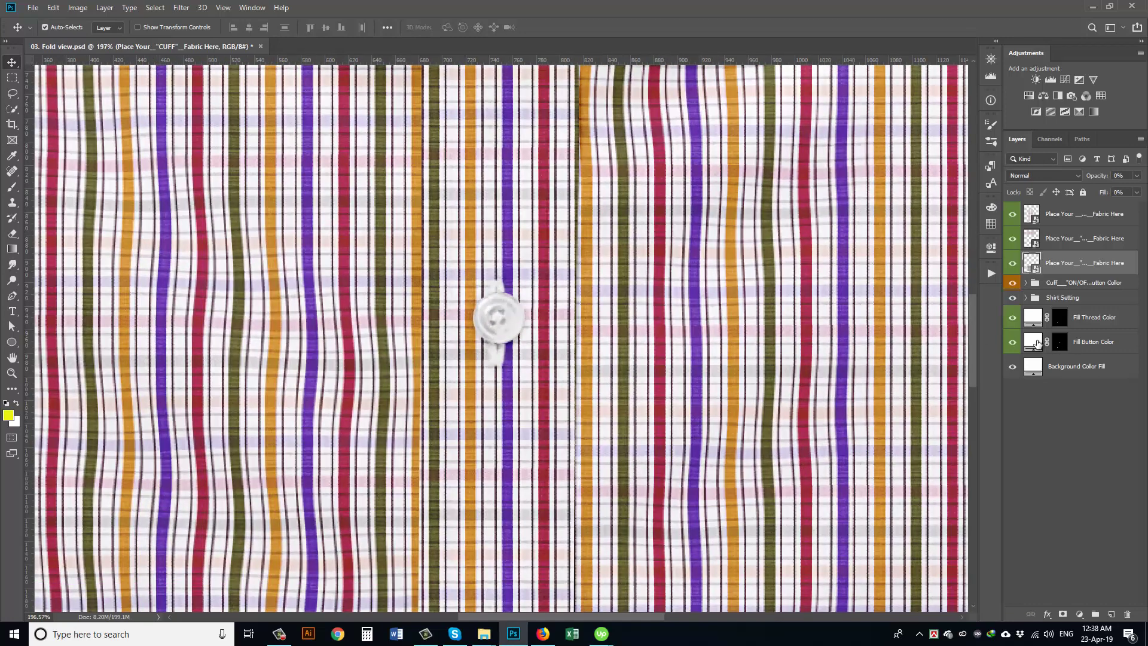
{"action": "double_click", "coordinate": [1034, 343]}
{"action": "left_click", "coordinate": [666, 335]}
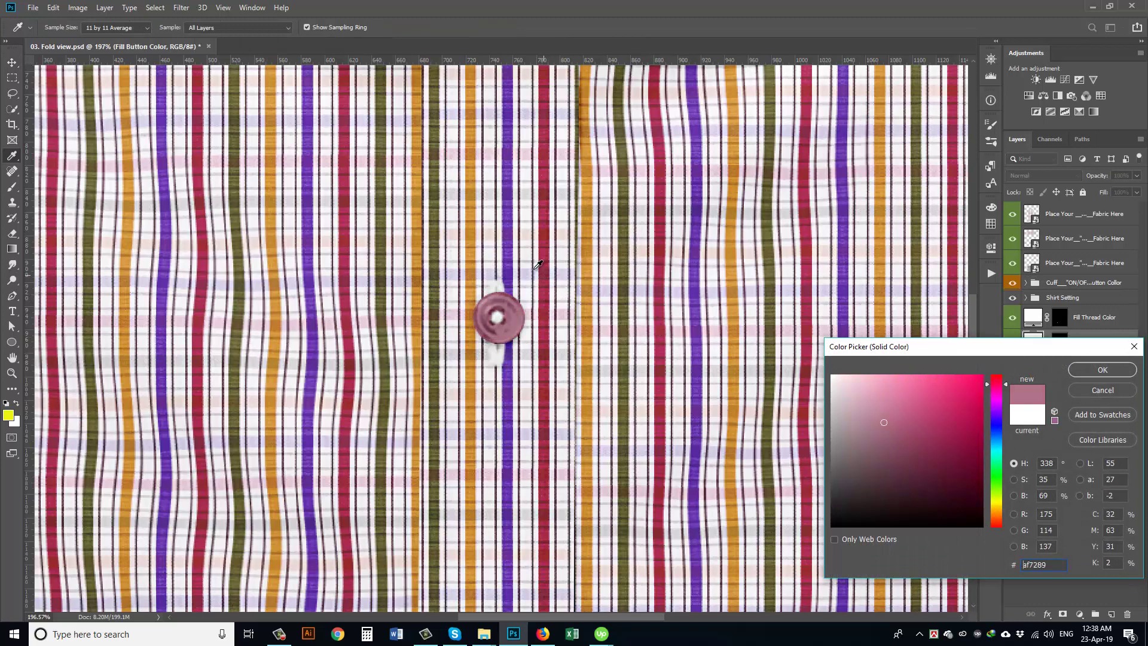
{"action": "left_click", "coordinate": [509, 193]}
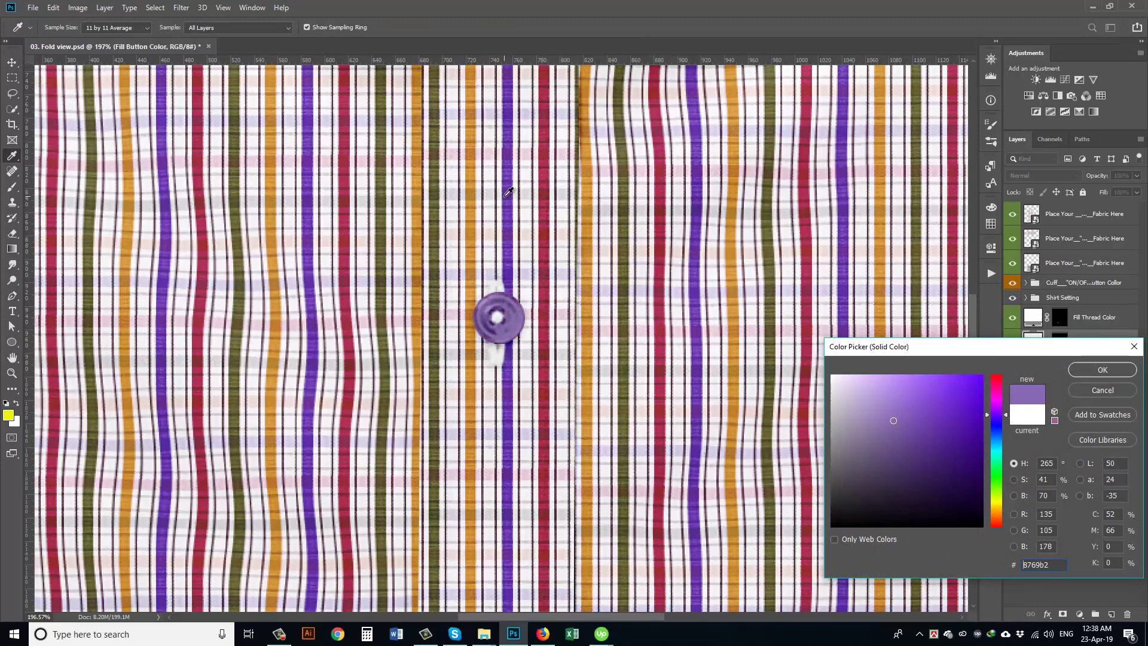
{"action": "left_click", "coordinate": [1102, 370]}
{"action": "key", "text": "v"}
{"action": "scroll", "coordinate": [590, 389], "scroll_direction": "down", "scroll_amount": 5}
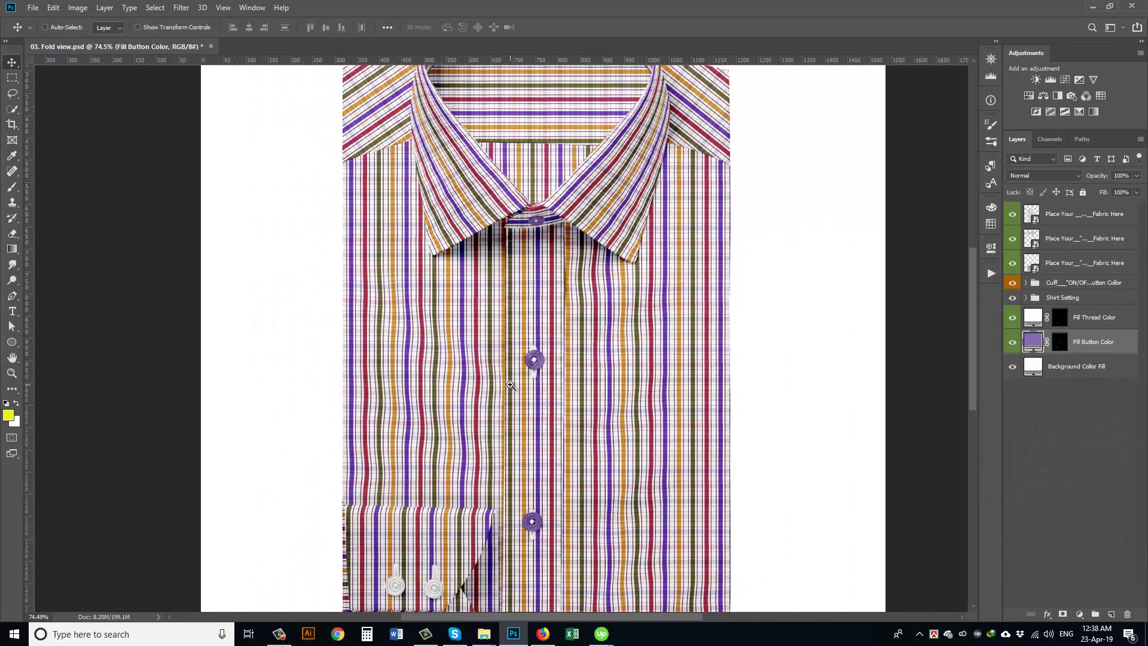
Set the shirt's Fill Thread Color to the deeper purple #714bb1 sampled from the fabric near the placket button
{"action": "scroll", "coordinate": [510, 385], "scroll_direction": "up", "scroll_amount": 5}
{"action": "double_click", "coordinate": [1032, 322]}
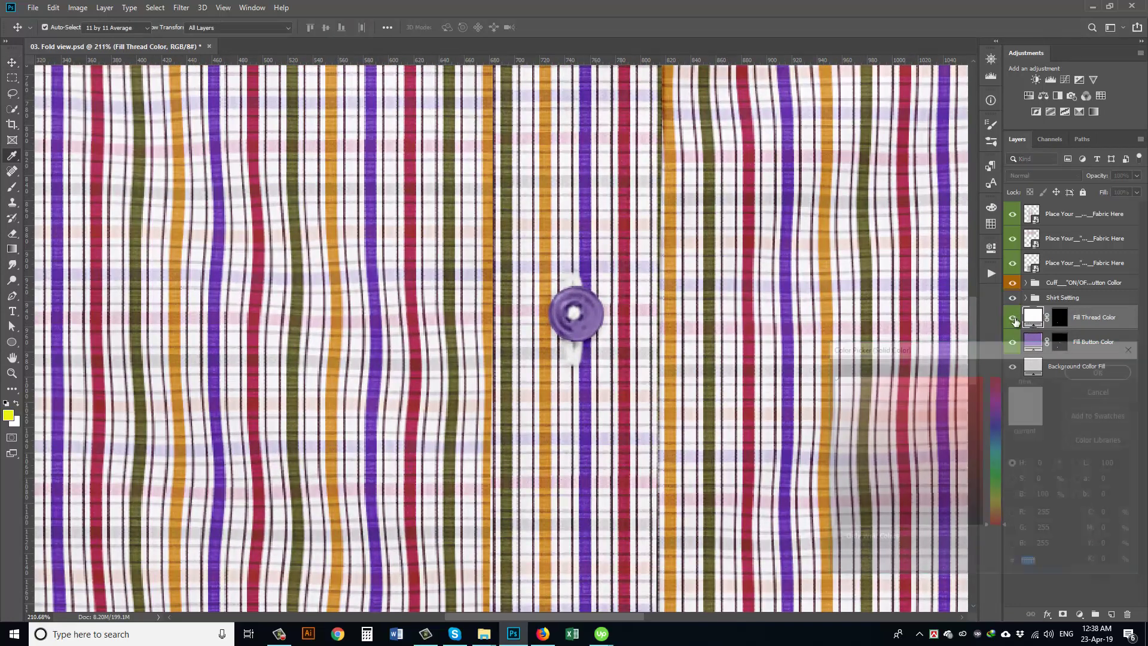
{"action": "left_click", "coordinate": [629, 291]}
{"action": "left_click", "coordinate": [586, 260]}
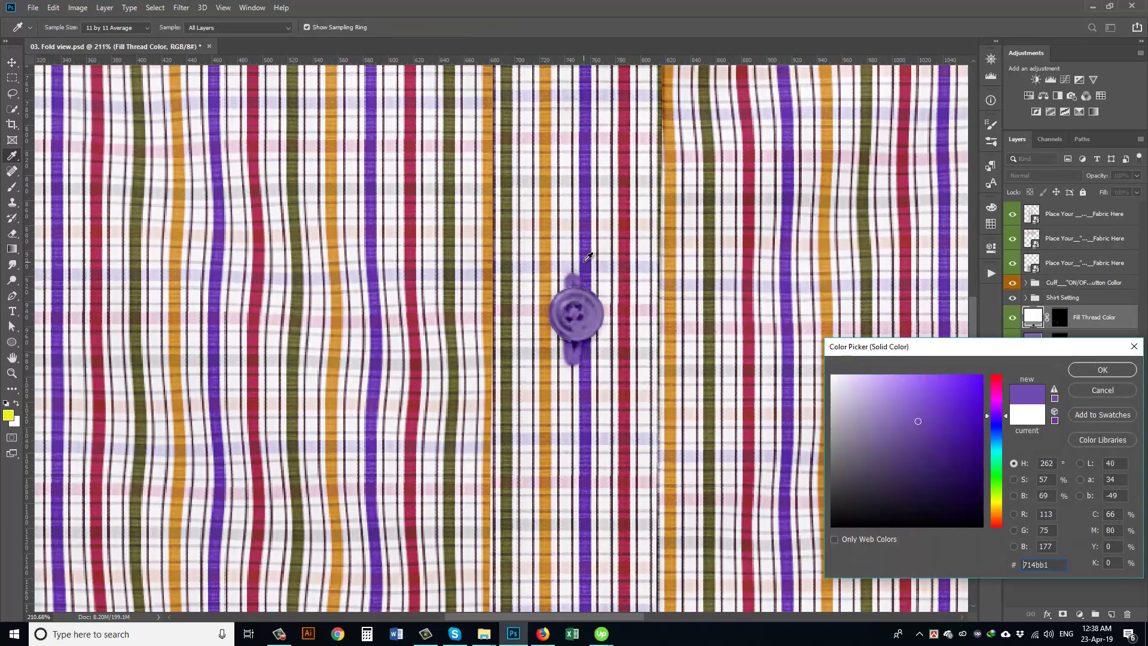
{"action": "left_click", "coordinate": [1102, 370]}
{"action": "key", "text": "v"}
{"action": "scroll", "coordinate": [469, 471], "scroll_direction": "down", "scroll_amount": 6}
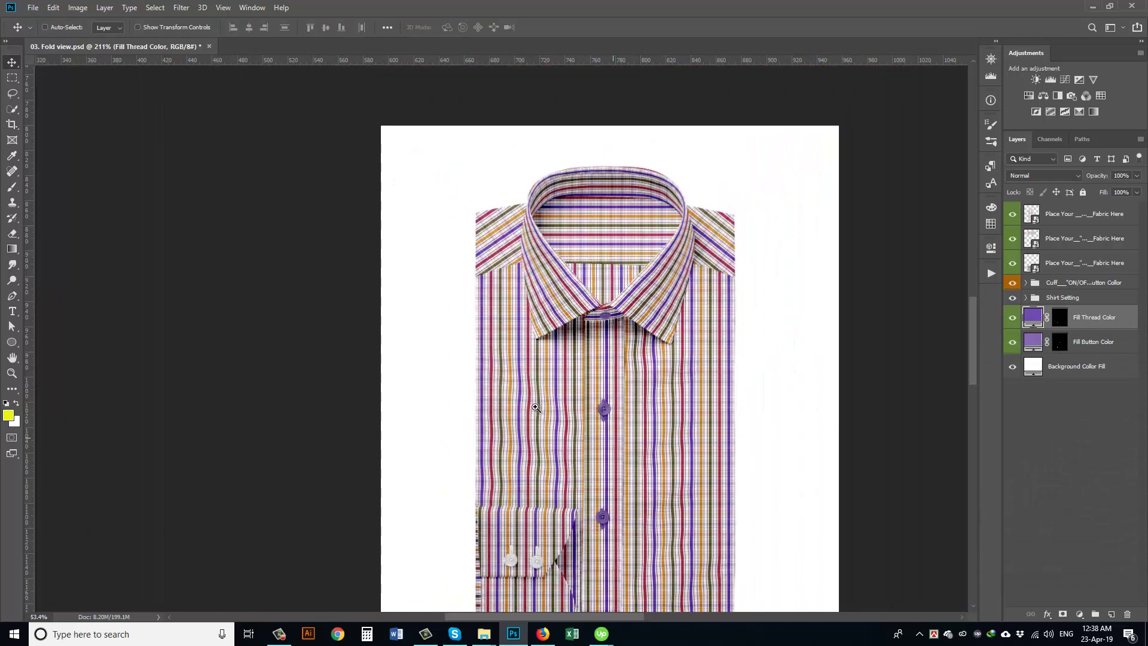
Expand the cuff group and set its Fill Thread Color to the purple #674193 sampled from a cuff stripe
{"action": "scroll", "coordinate": [468, 471], "scroll_direction": "up", "scroll_amount": 4}
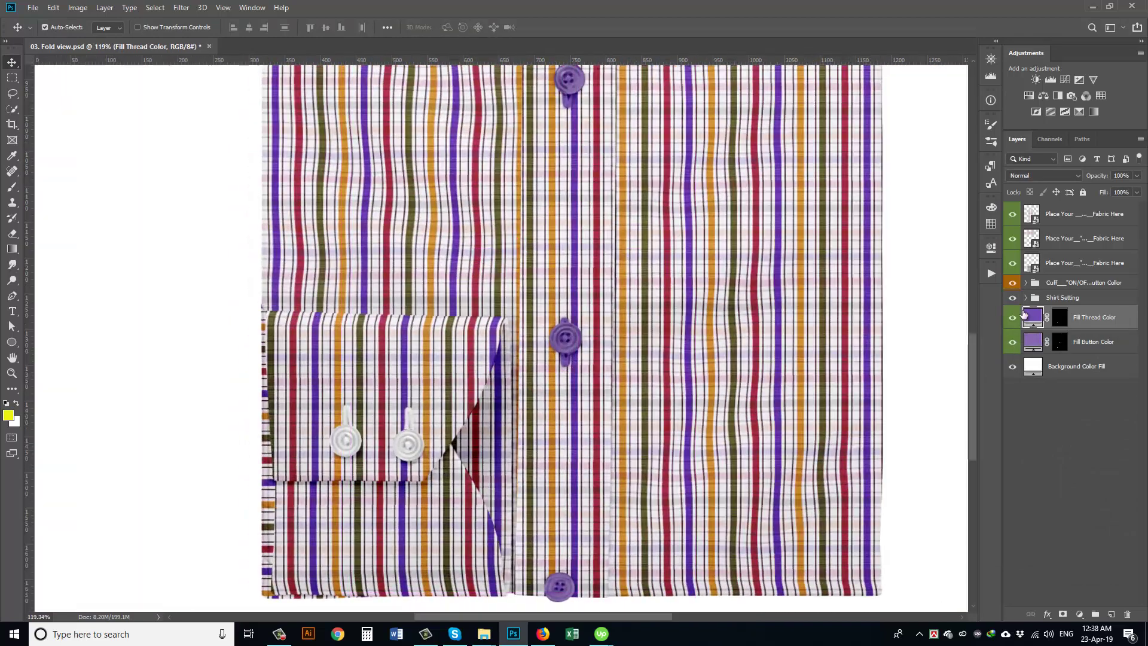
{"action": "left_click", "coordinate": [1026, 282]}
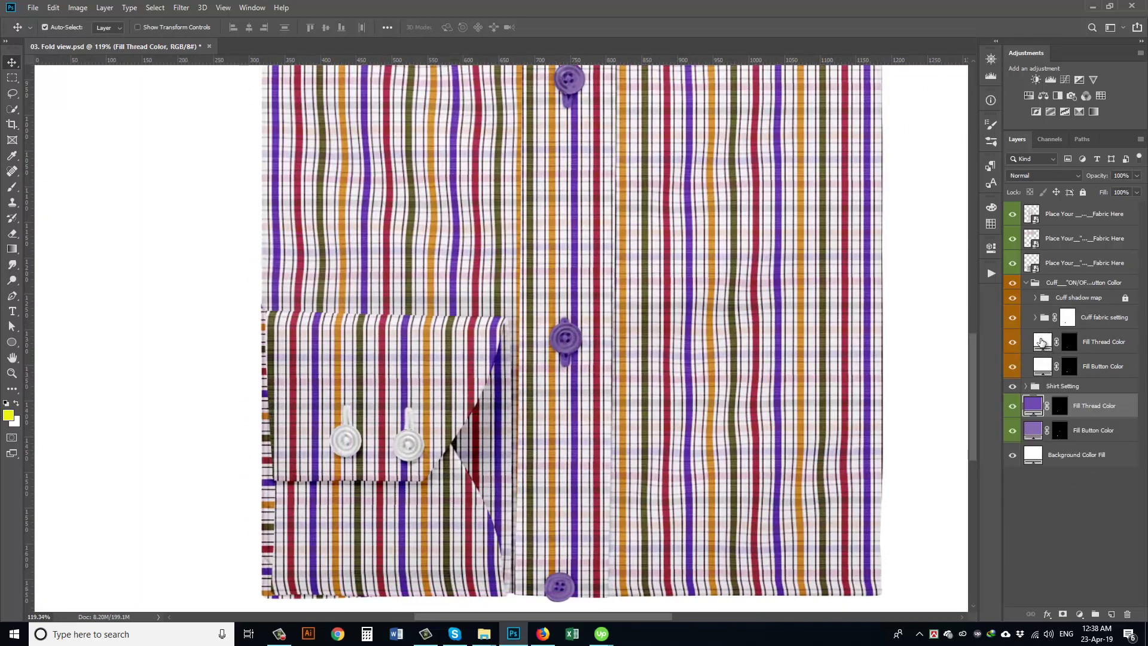
{"action": "double_click", "coordinate": [1043, 341]}
{"action": "left_click_drag", "start_coordinate": [963, 386], "coordinate": [995, 363]}
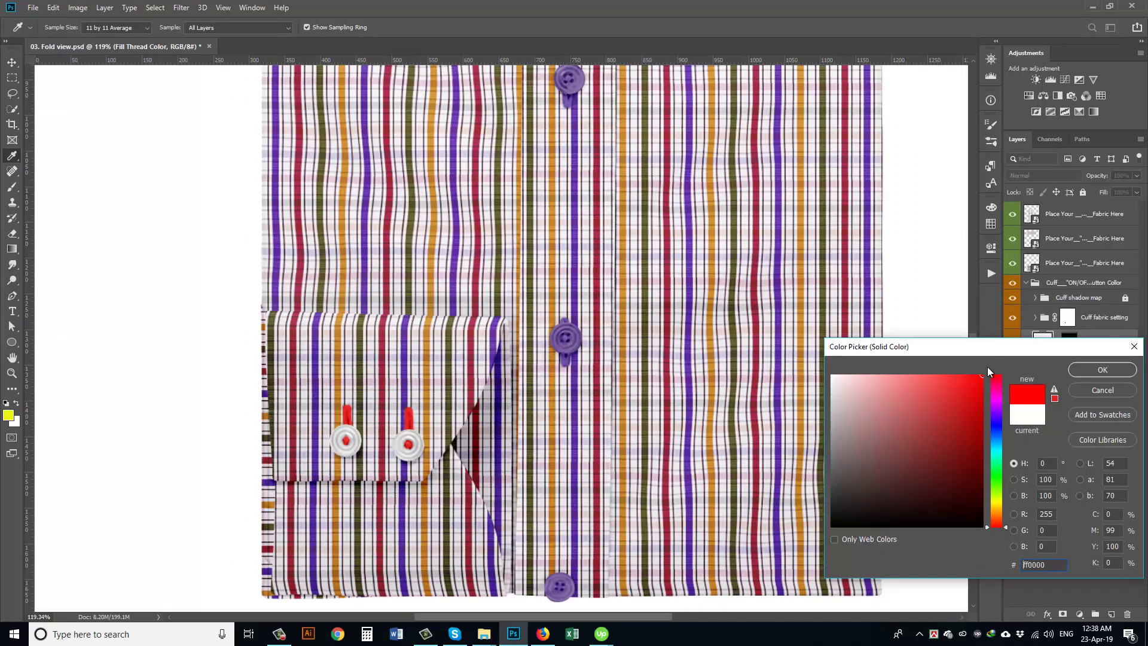
{"action": "left_click", "coordinate": [409, 379]}
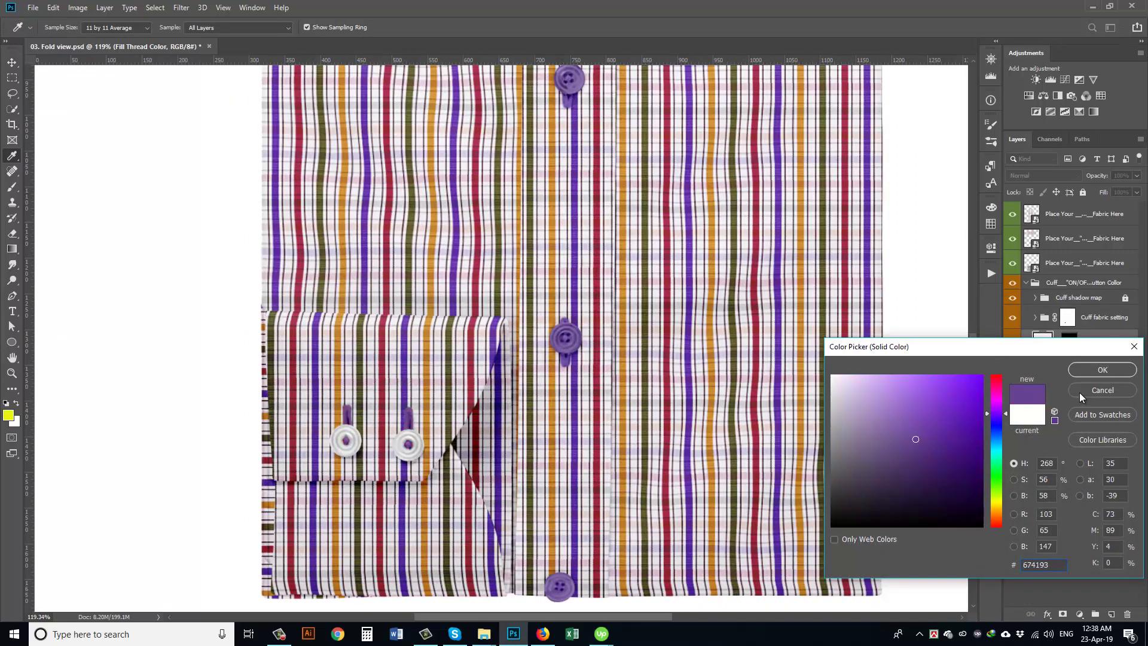
{"action": "left_click", "coordinate": [1102, 369]}
Set the cuff group's Fill Button Color to the purple #6a449c sampled from a cuff stripe
{"action": "double_click", "coordinate": [1043, 361]}
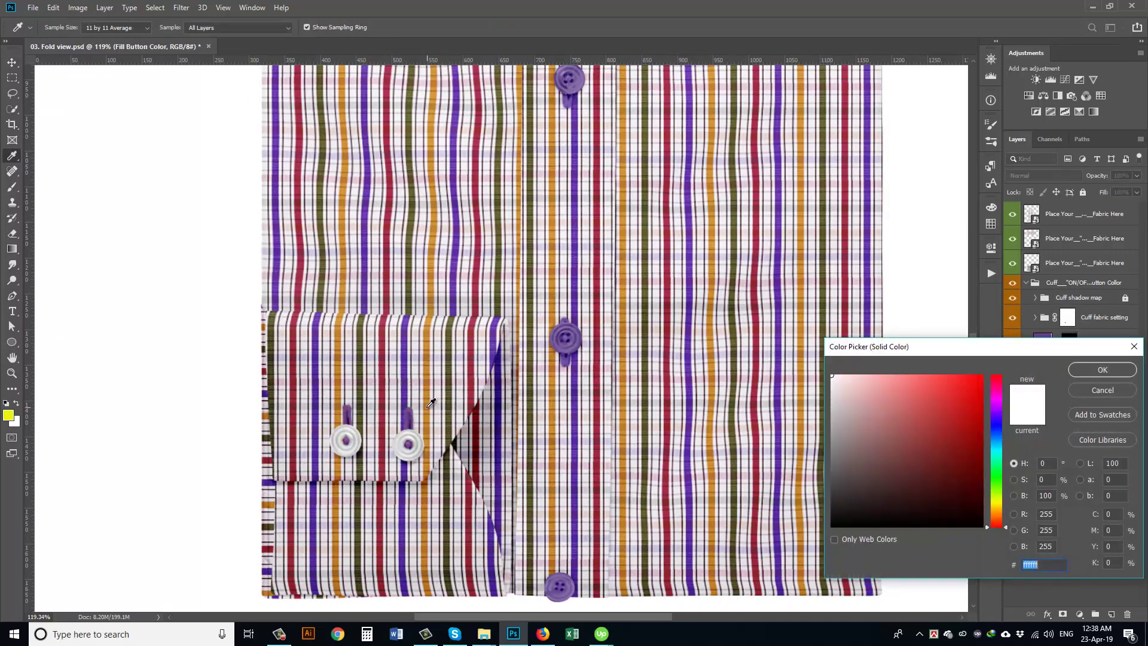
{"action": "left_click", "coordinate": [407, 387]}
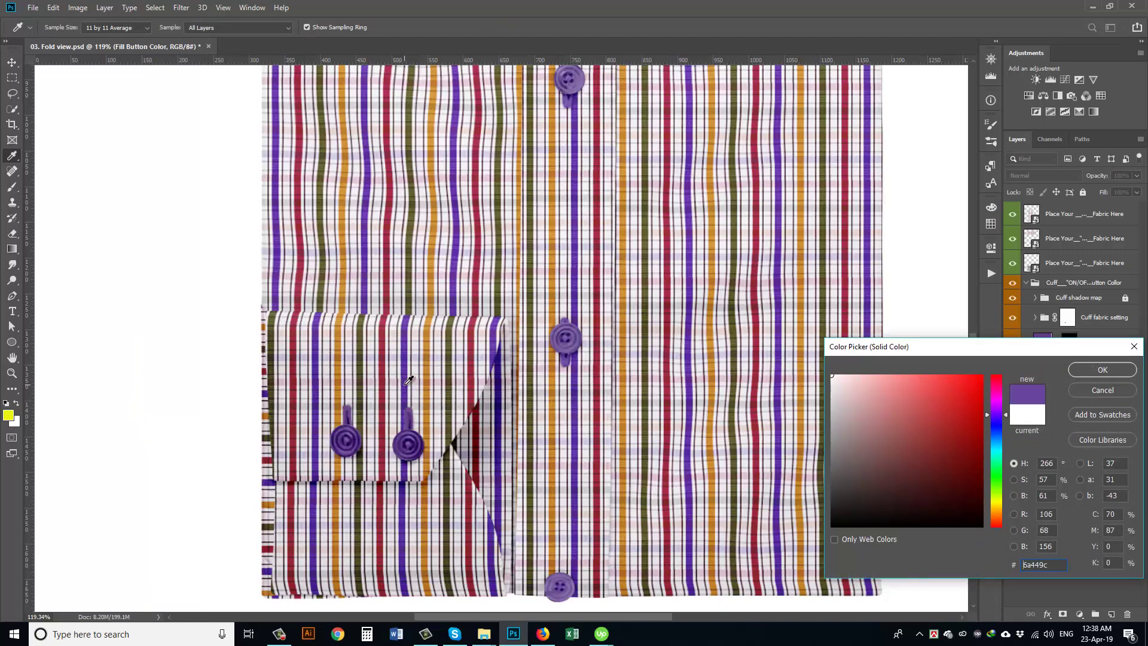
{"action": "left_click", "coordinate": [1102, 370]}
{"action": "scroll", "coordinate": [615, 448], "scroll_direction": "down", "scroll_amount": 5}
{"action": "key", "text": "v"}
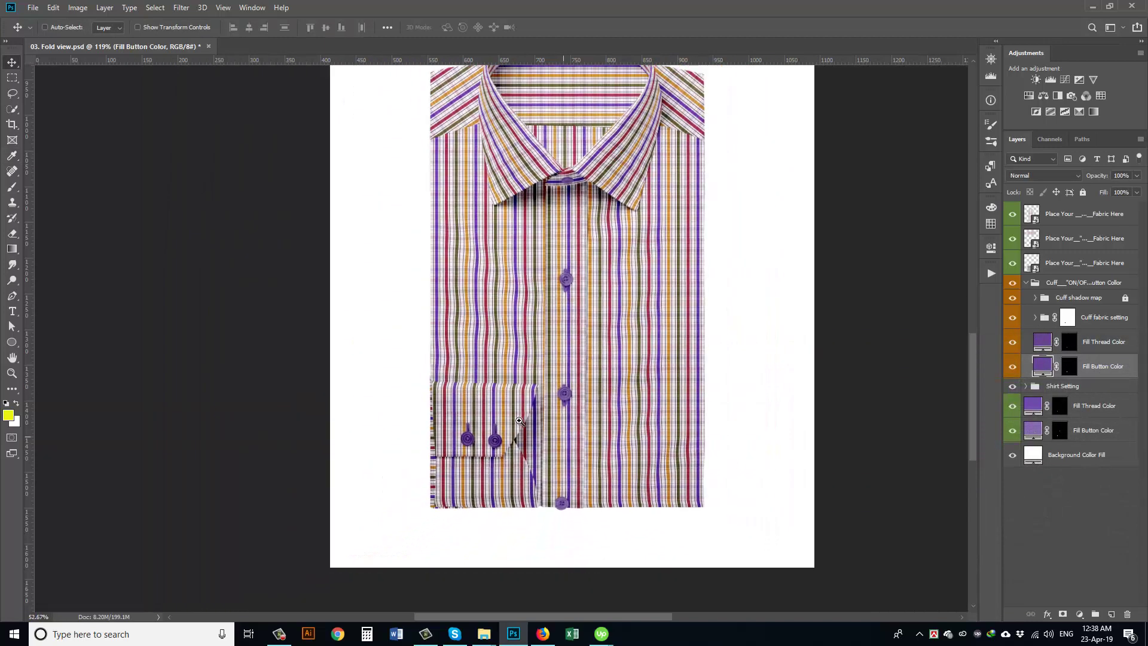
{"action": "left_click_drag", "start_coordinate": [519, 421], "coordinate": [583, 475]}
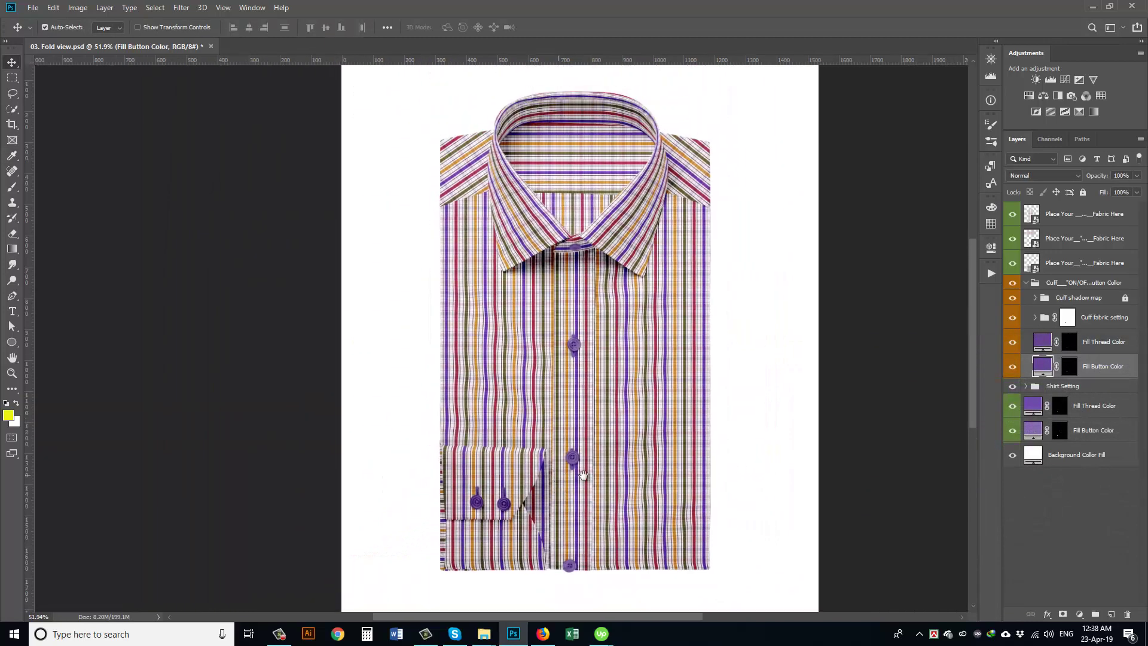
Collapse the cuff group and toggle its visibility off and back on to compare the shirt with and without the cuff
{"action": "left_click", "coordinate": [1012, 284]}
{"action": "left_click", "coordinate": [1013, 284]}
{"action": "left_click", "coordinate": [1026, 283]}
{"action": "left_click", "coordinate": [1013, 284]}
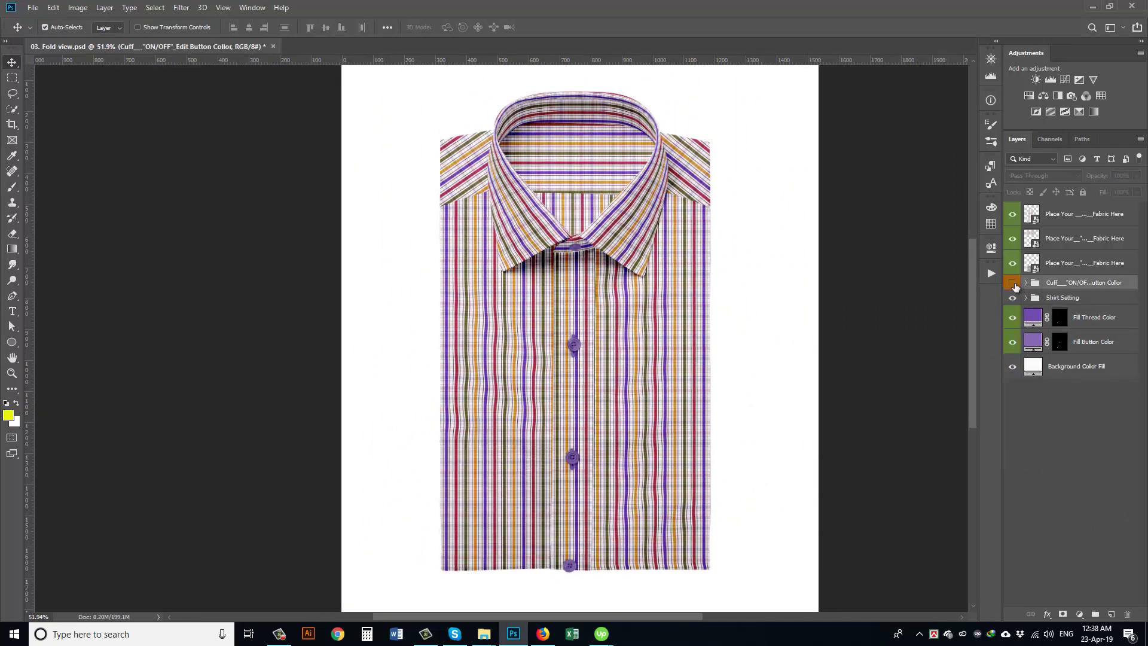
{"action": "left_click", "coordinate": [1013, 285]}
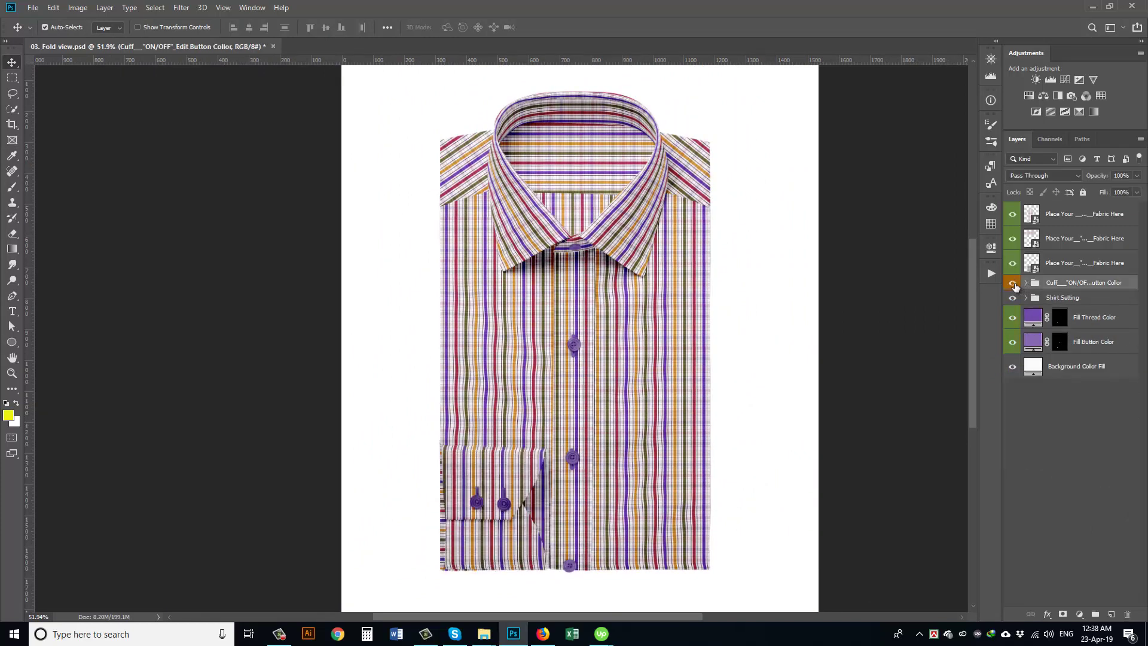
Close the fold view document without saving and open the 01. Fornt view PSD from the Main files folder
{"action": "left_click", "coordinate": [272, 48]}
{"action": "left_click", "coordinate": [572, 235]}
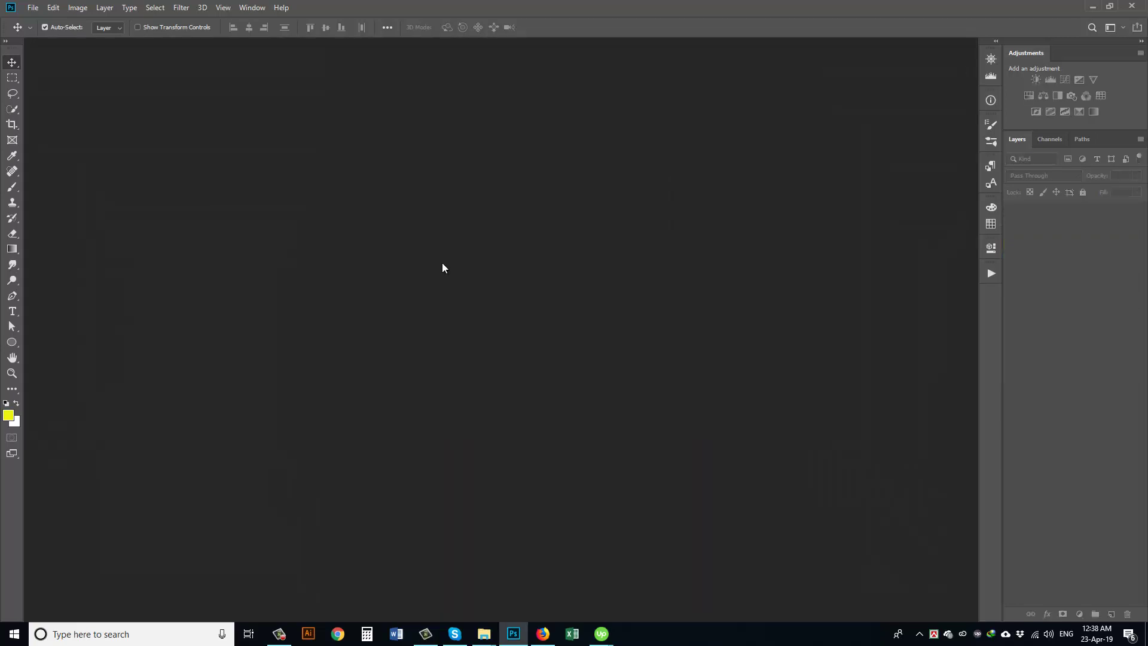
{"action": "double_click", "coordinate": [418, 268]}
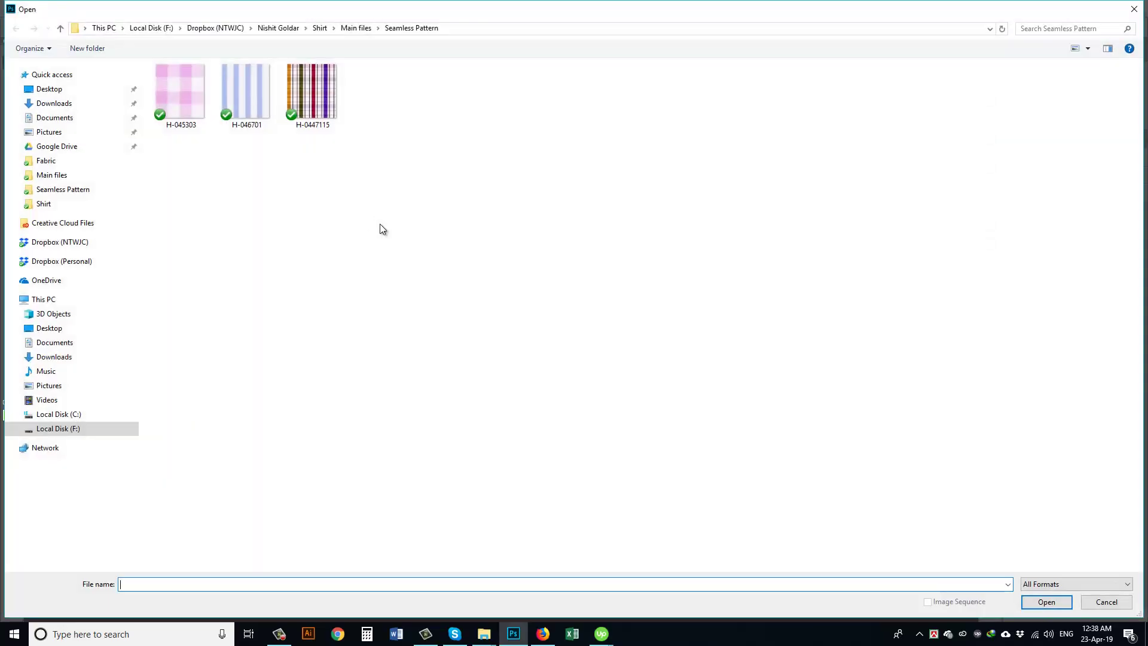
{"action": "left_click", "coordinate": [60, 28]}
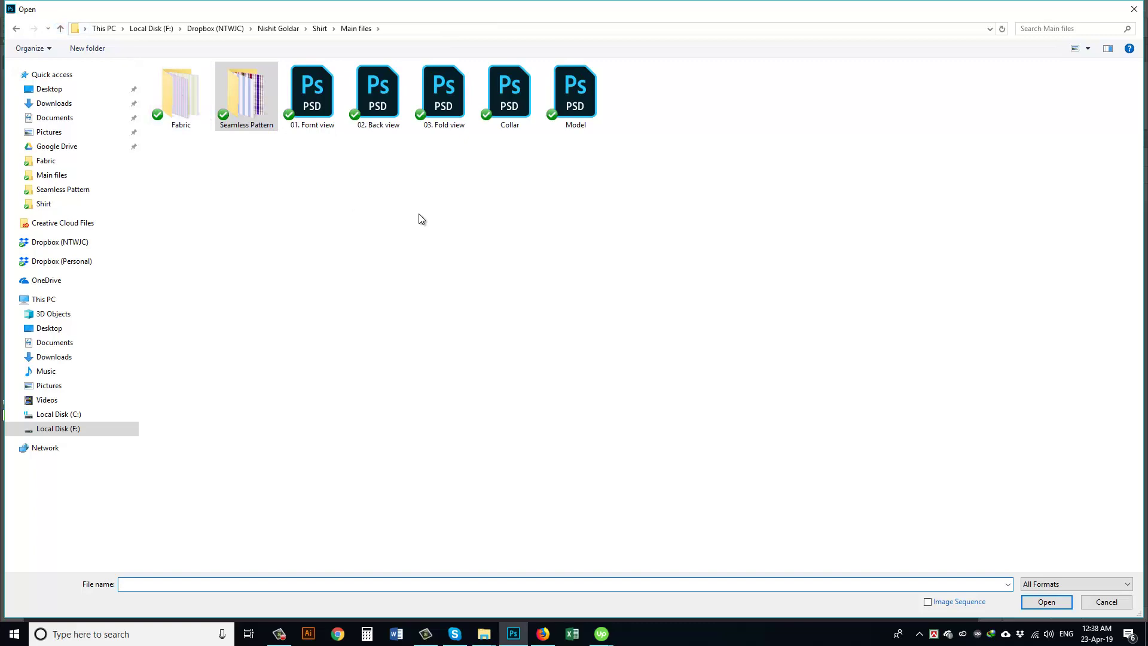
{"action": "double_click", "coordinate": [303, 110]}
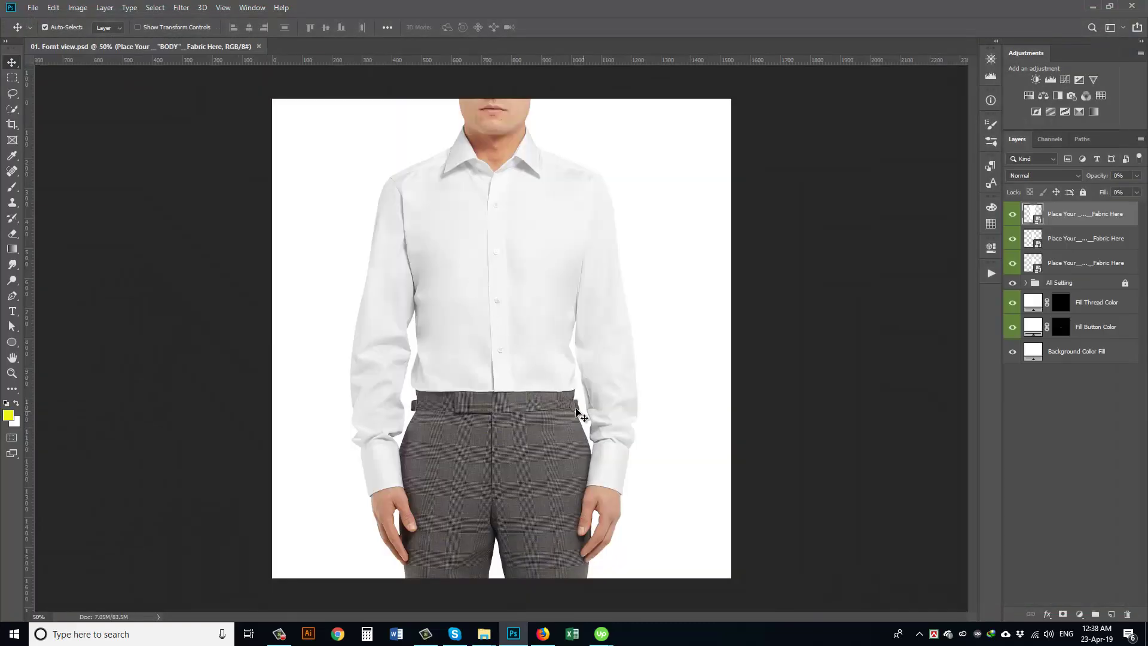
Open the body fabric smart object and paste the copied blue and pink plaid fabric into it
{"action": "key", "text": "ctrl+space"}
{"action": "left_click_drag", "start_coordinate": [537, 223], "coordinate": [547, 223]}
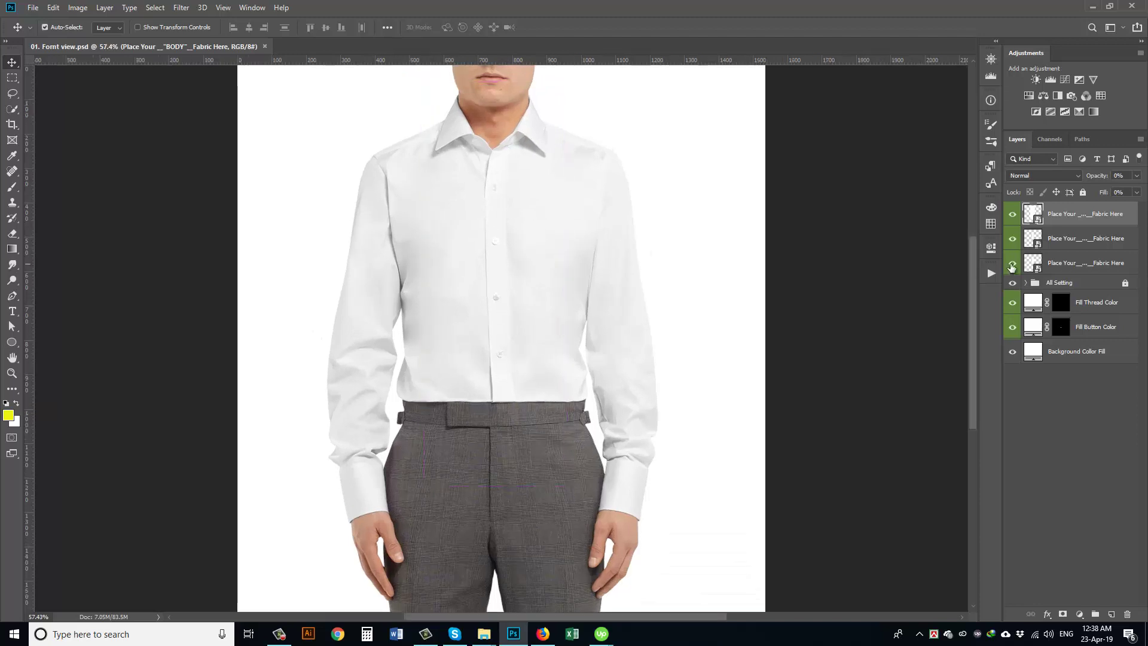
{"action": "double_click", "coordinate": [1037, 219]}
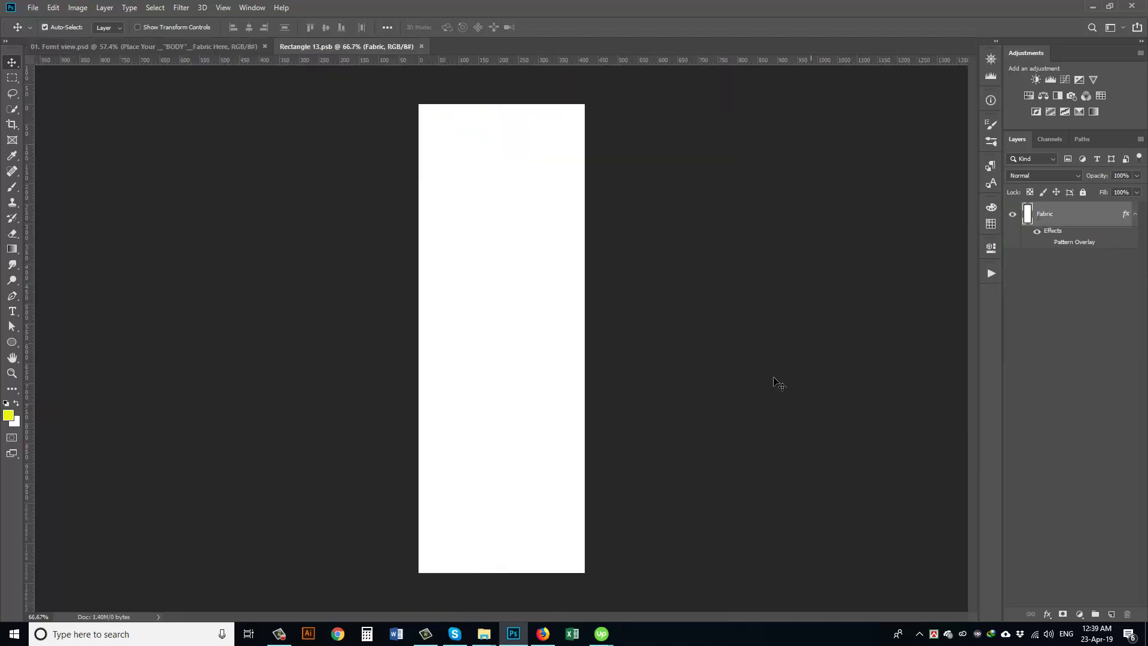
{"action": "left_click", "coordinate": [54, 7]}
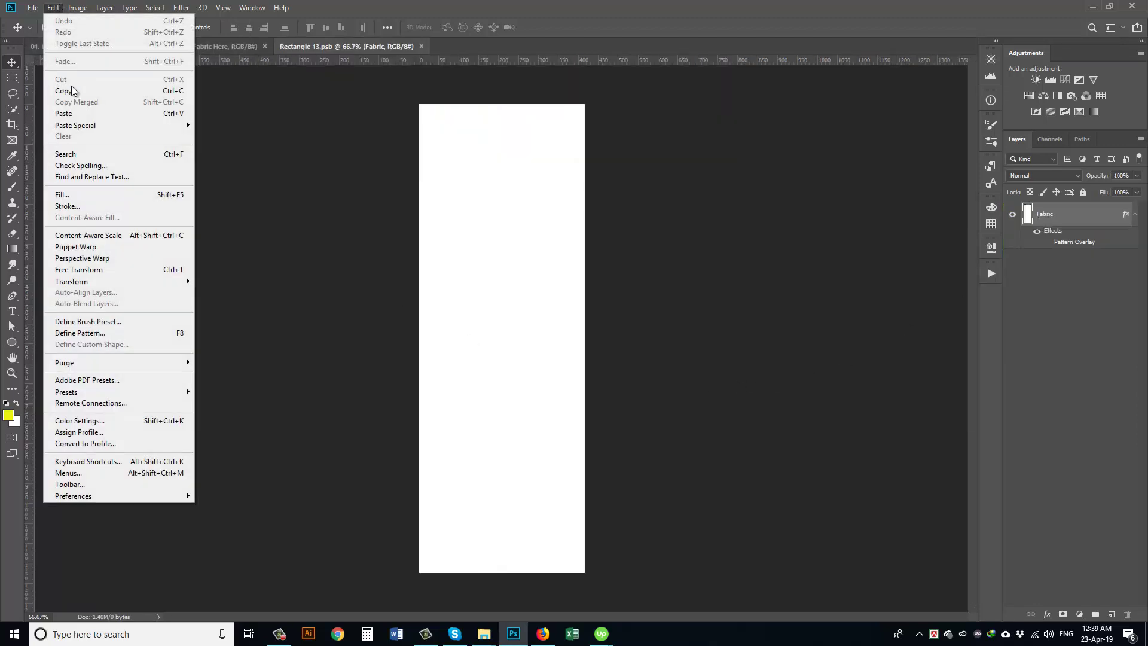
{"action": "left_click", "coordinate": [65, 114]}
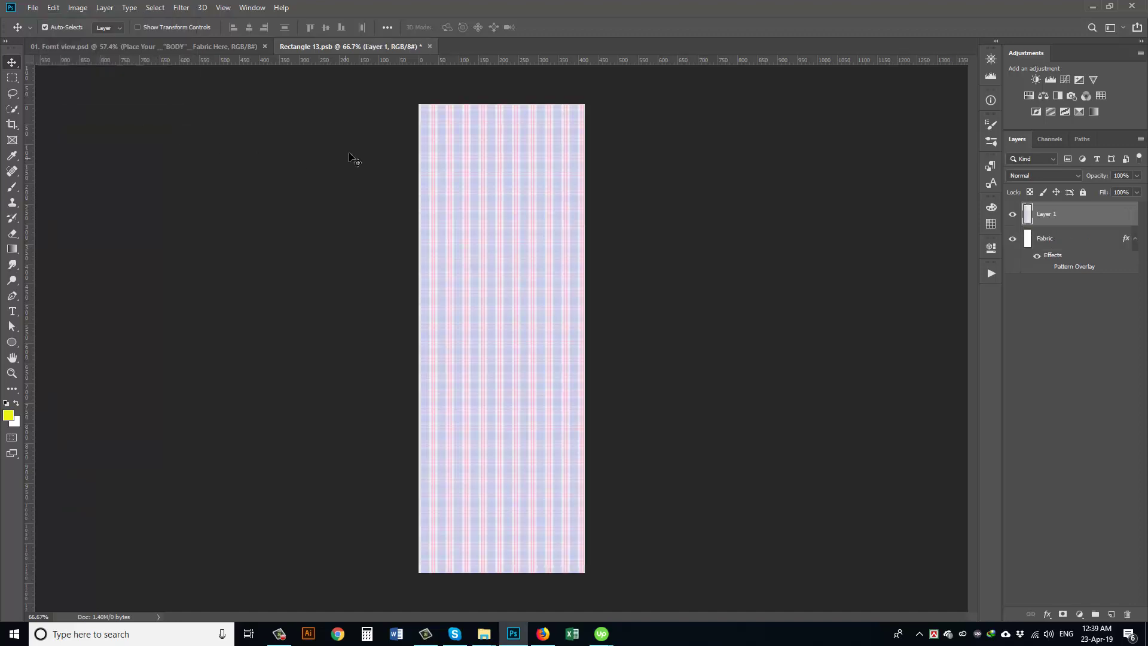
Close the body fabric smart object, save its changes, and view the fabric on the shirt's chest and collar area
{"action": "left_click_drag", "start_coordinate": [369, 47], "coordinate": [256, 258]}
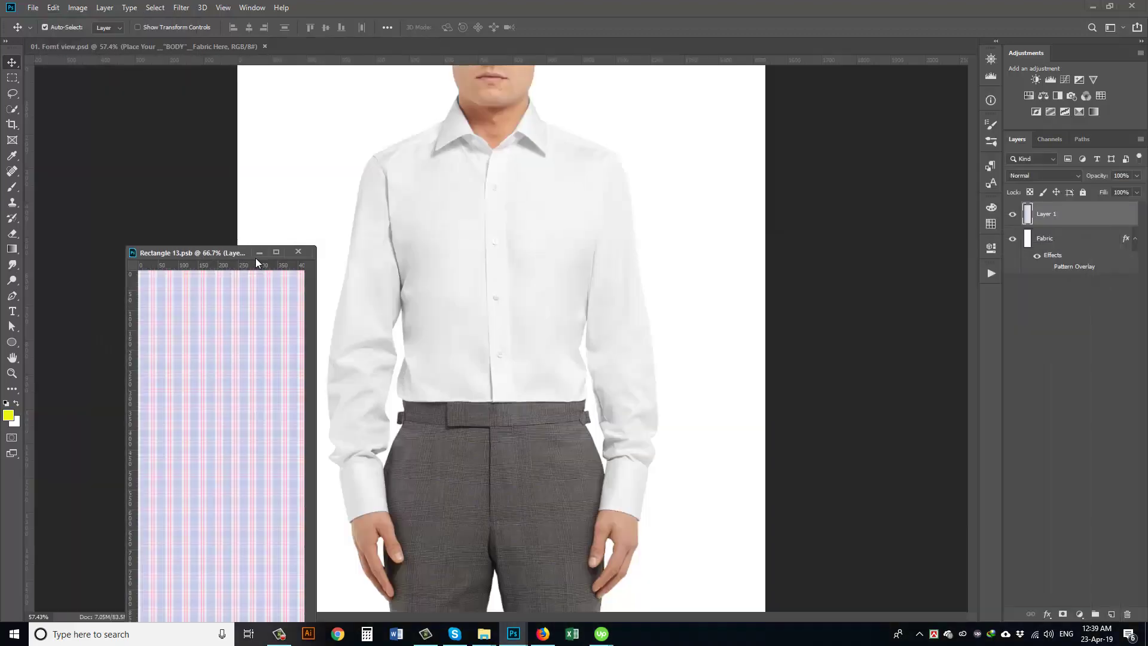
{"action": "left_click", "coordinate": [298, 251]}
{"action": "left_click", "coordinate": [522, 236]}
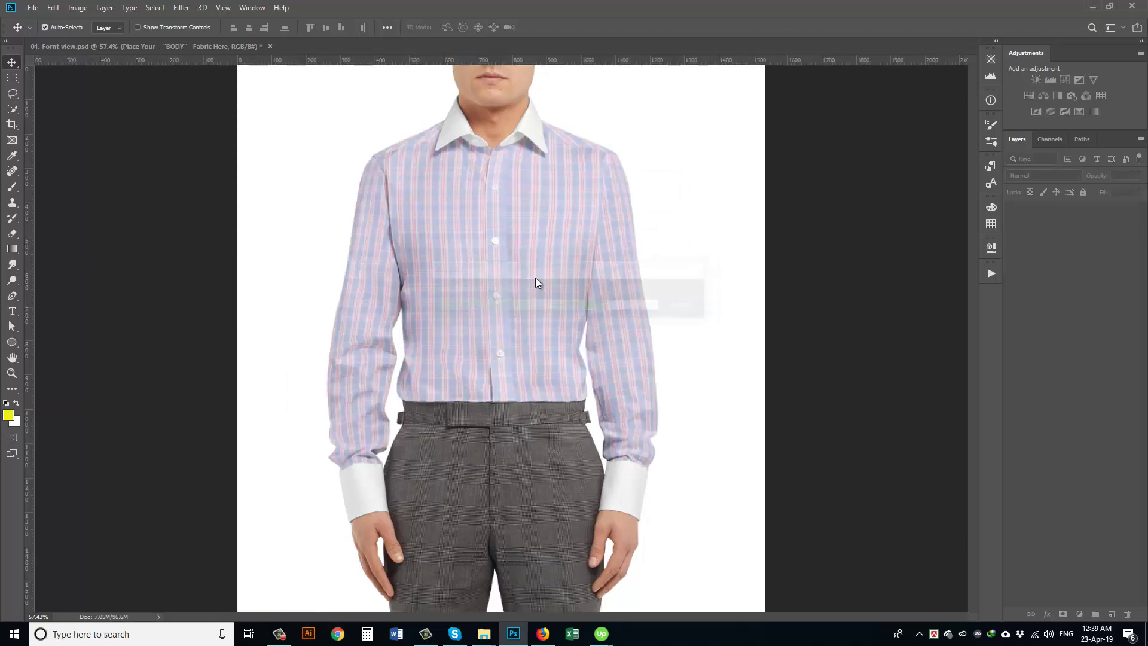
{"action": "left_click_drag", "start_coordinate": [538, 131], "coordinate": [577, 137]}
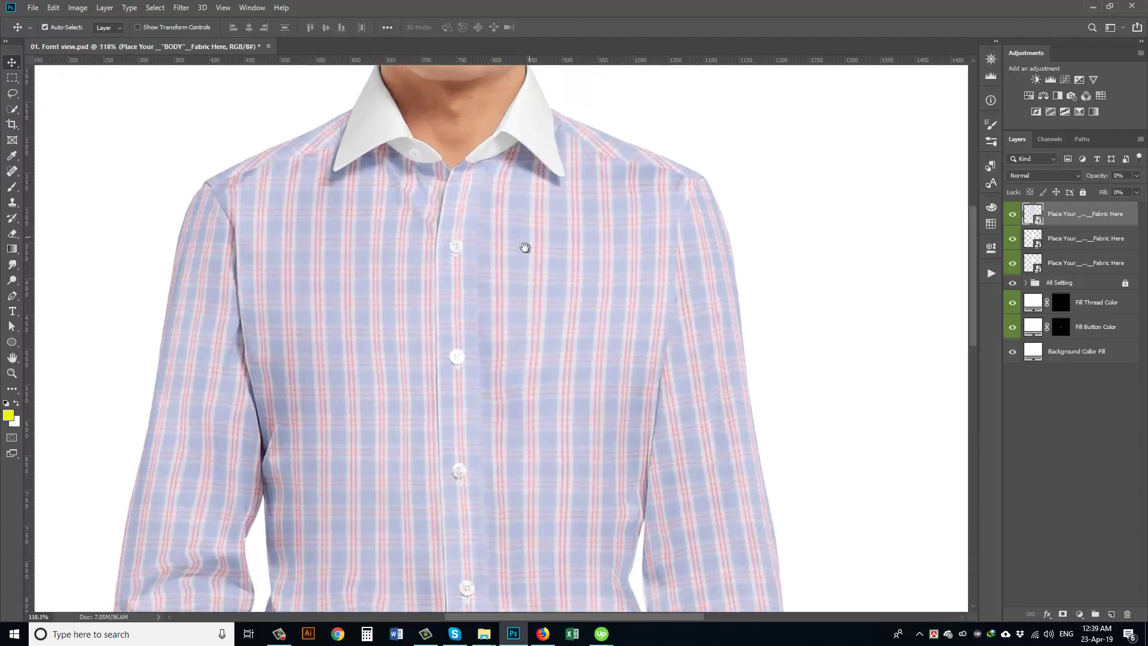
{"action": "left_click_drag", "start_coordinate": [526, 250], "coordinate": [531, 345]}
In the body fabric smart object, replace the pasted plaid layer with the blue-and-white striped pattern overlay on the Fabric layer
{"action": "double_click", "coordinate": [1042, 218]}
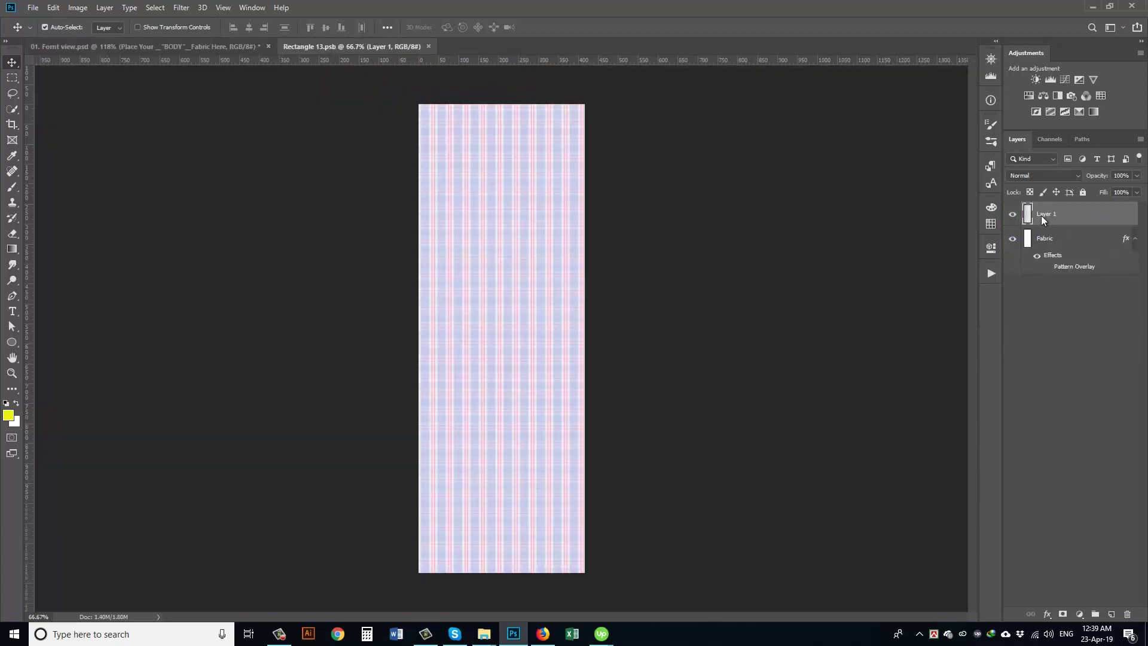
{"action": "left_click_drag", "start_coordinate": [1096, 213], "coordinate": [1128, 614]}
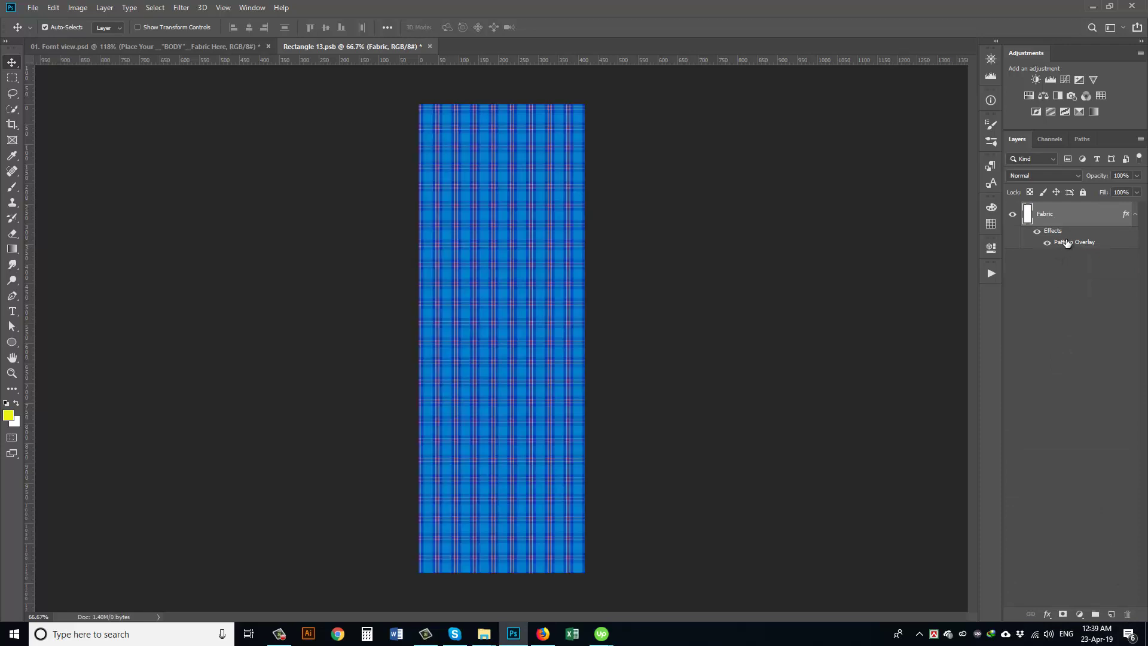
{"action": "double_click", "coordinate": [1068, 243]}
{"action": "left_click", "coordinate": [912, 319]}
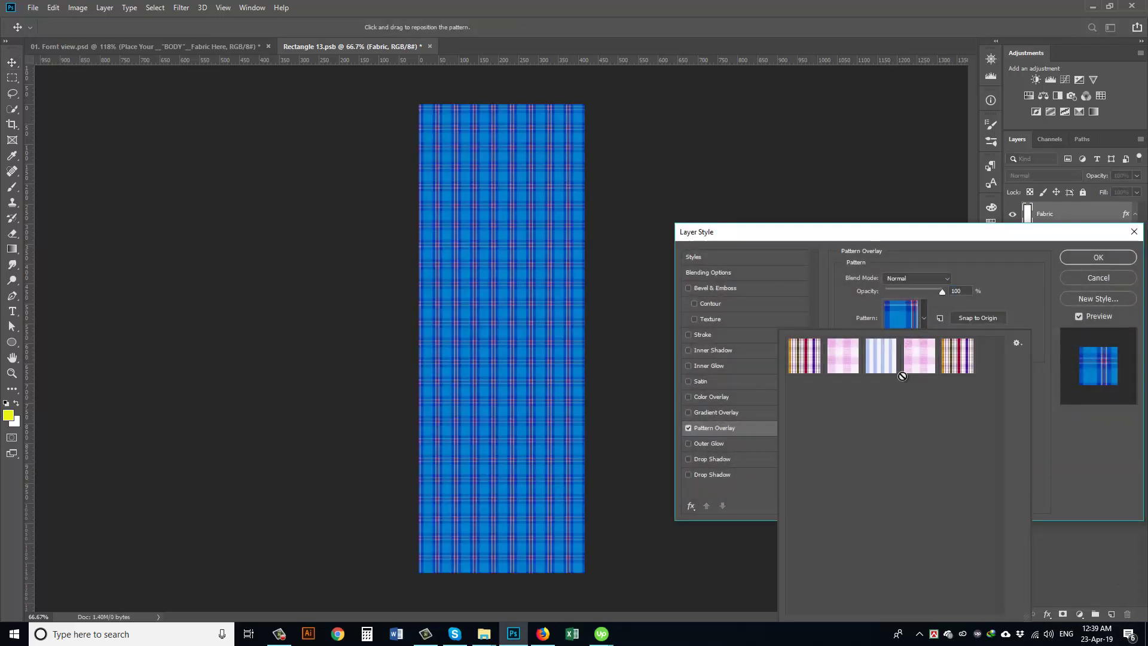
{"action": "left_click", "coordinate": [882, 359]}
Try a larger scale for the striped pattern overlay, set the scale to 12%, and apply the layer style
{"action": "left_click", "coordinate": [1039, 292]}
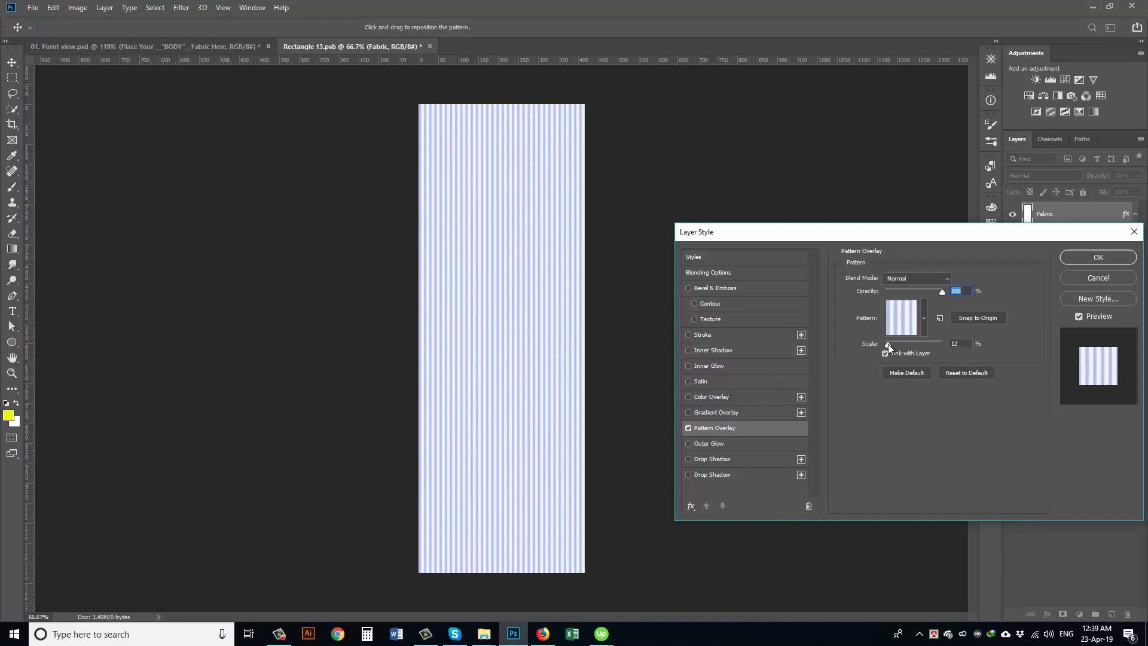
{"action": "left_click_drag", "start_coordinate": [888, 344], "coordinate": [911, 344]}
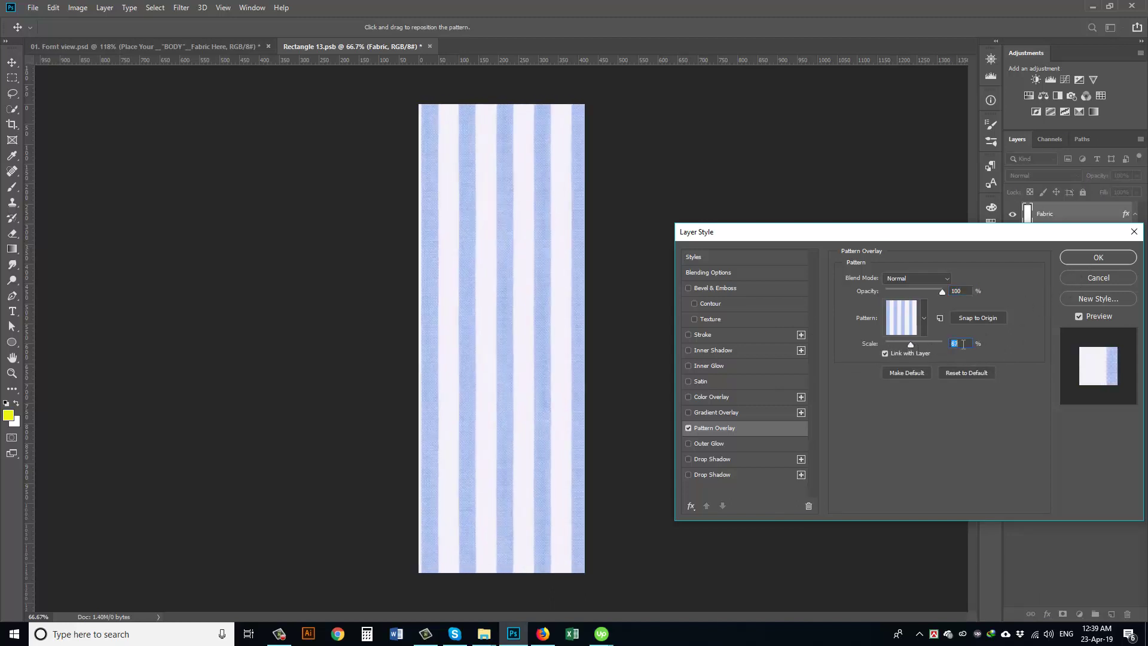
{"action": "type", "text": "12"}
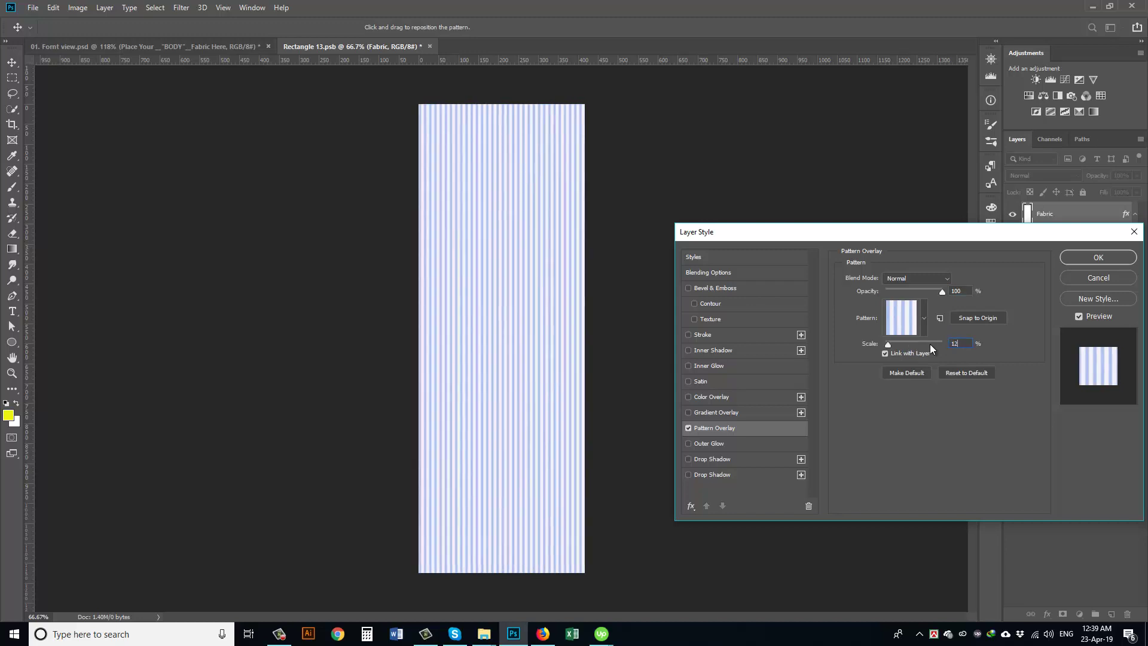
{"action": "left_click", "coordinate": [1077, 257]}
Close the body fabric smart object, save its changes, and view the striped fabric around the collar and shoulders
{"action": "left_click_drag", "start_coordinate": [398, 47], "coordinate": [317, 257]}
{"action": "left_click", "coordinate": [293, 242]}
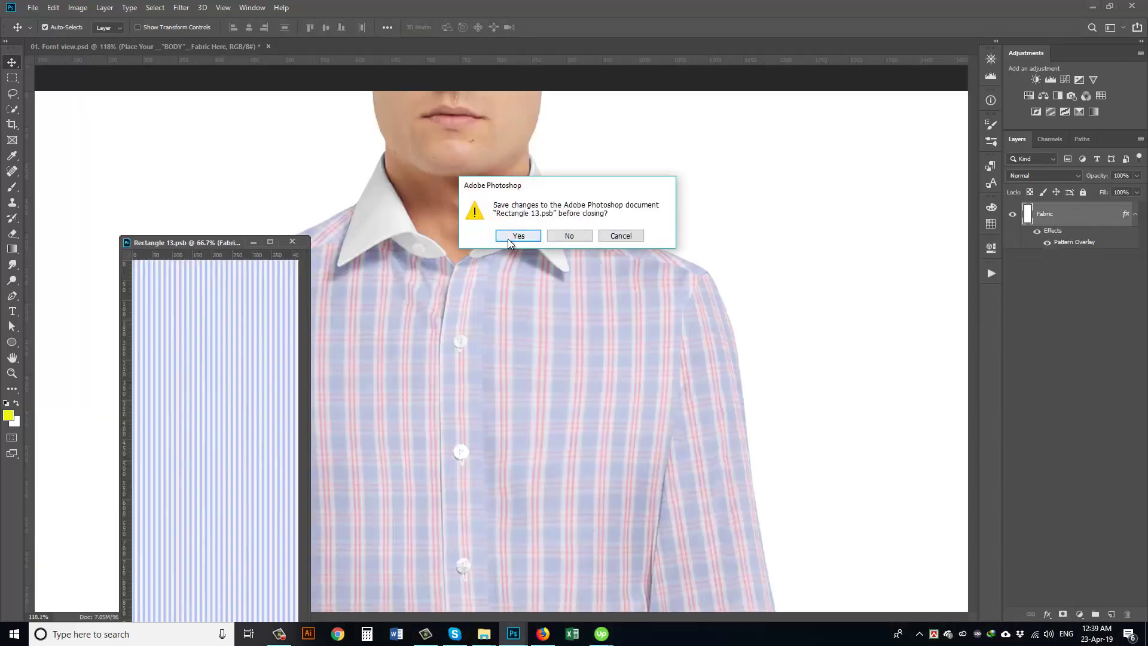
{"action": "left_click", "coordinate": [508, 239]}
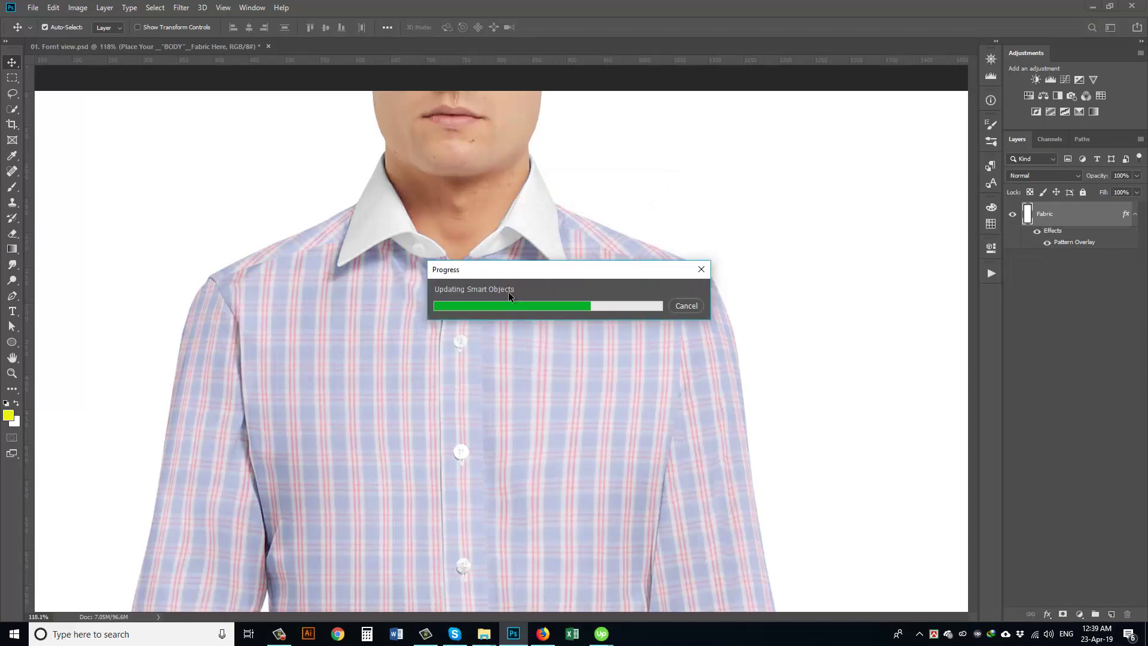
{"action": "left_click_drag", "start_coordinate": [493, 382], "coordinate": [433, 370]}
{"action": "left_click_drag", "start_coordinate": [515, 144], "coordinate": [605, 194]}
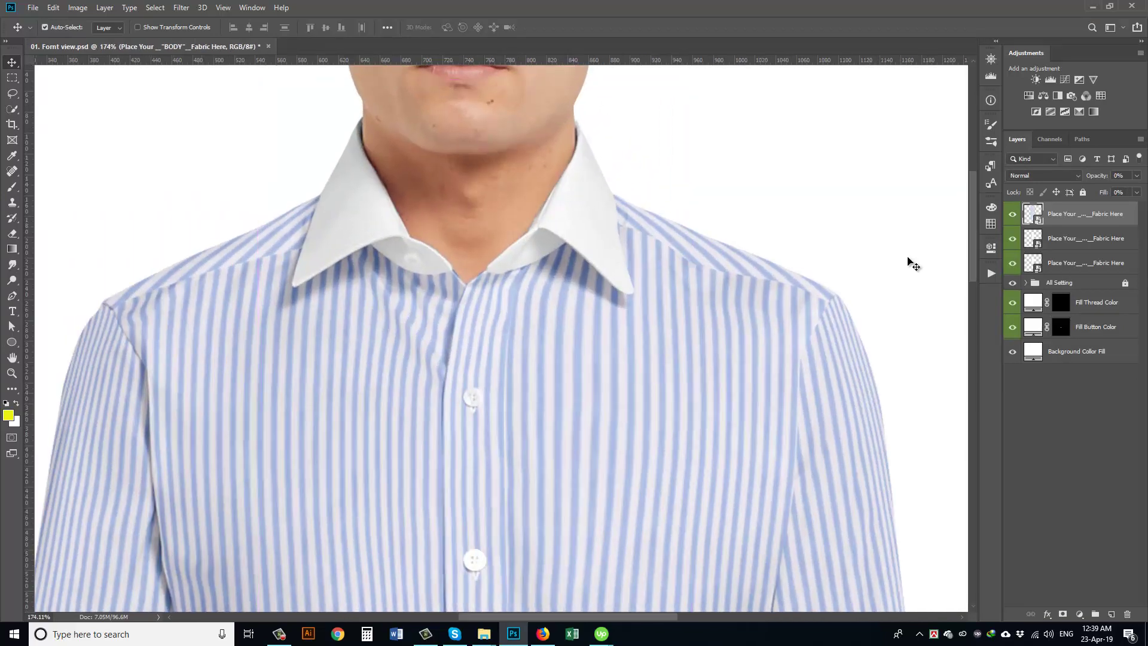
In the collar fabric smart object, enable the Pattern Overlay on the Fabric layer and switch it to the blue-and-white striped pattern
{"action": "double_click", "coordinate": [1041, 256]}
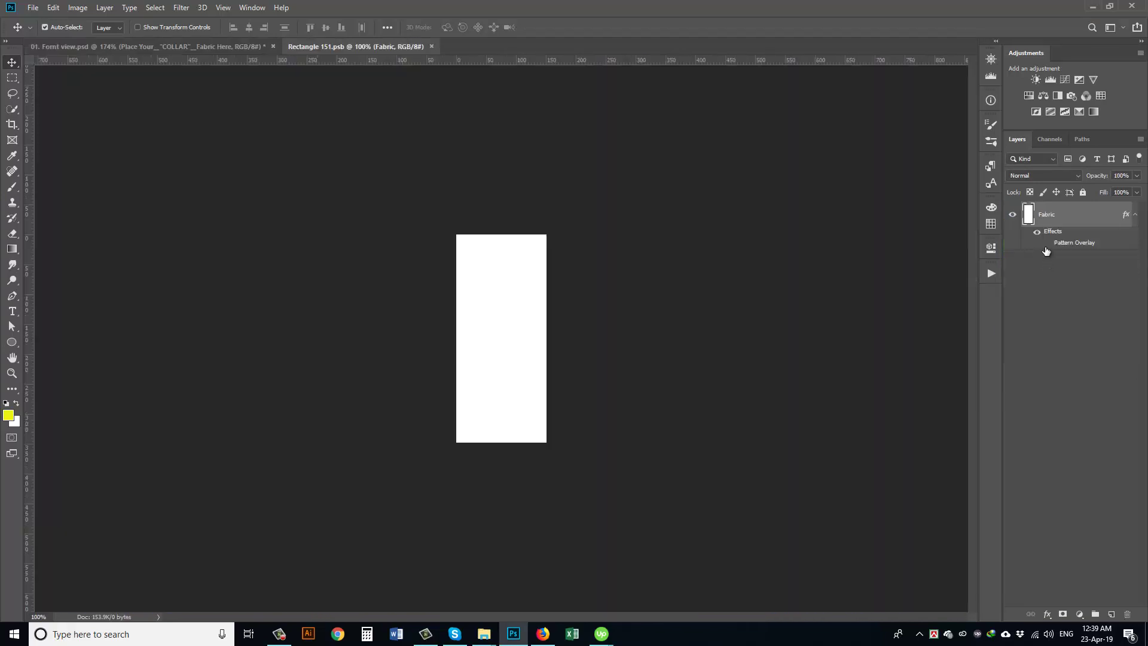
{"action": "left_click", "coordinate": [1046, 244]}
{"action": "double_click", "coordinate": [1070, 247]}
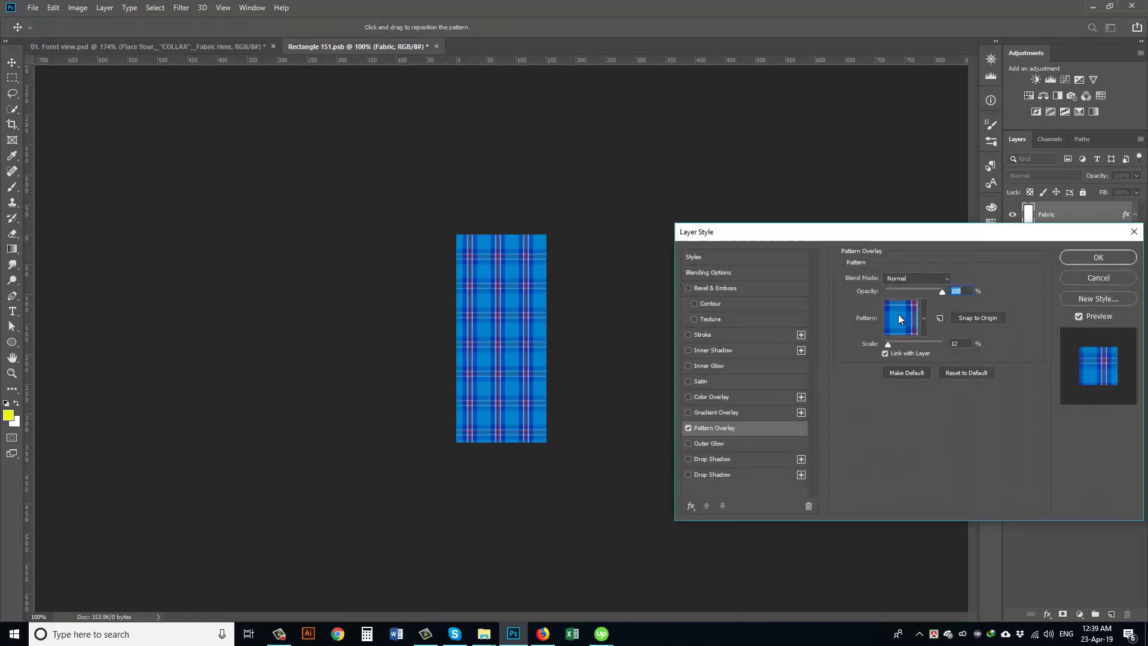
{"action": "left_click", "coordinate": [898, 314]}
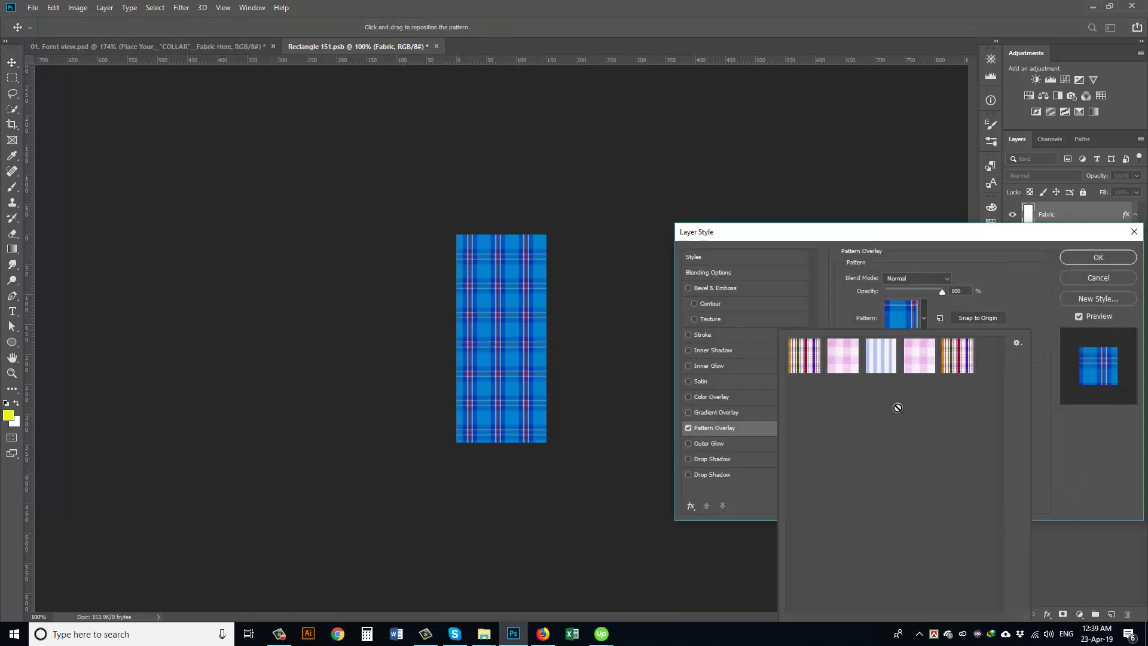
{"action": "left_click", "coordinate": [889, 367]}
{"action": "left_click", "coordinate": [1036, 304]}
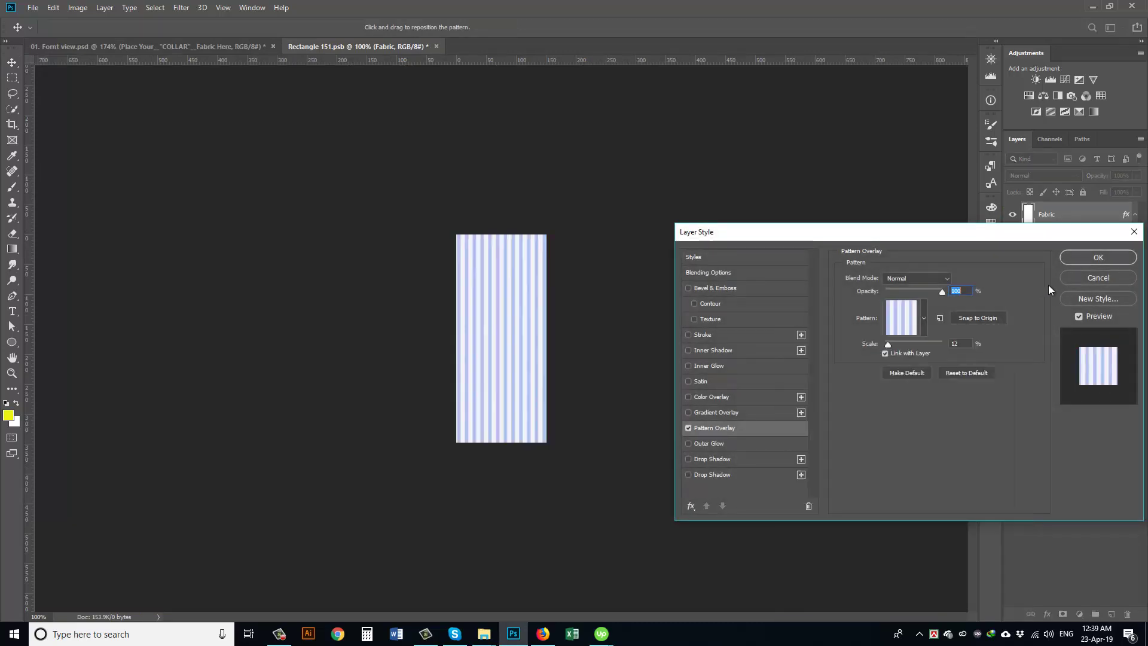
{"action": "left_click", "coordinate": [1089, 260]}
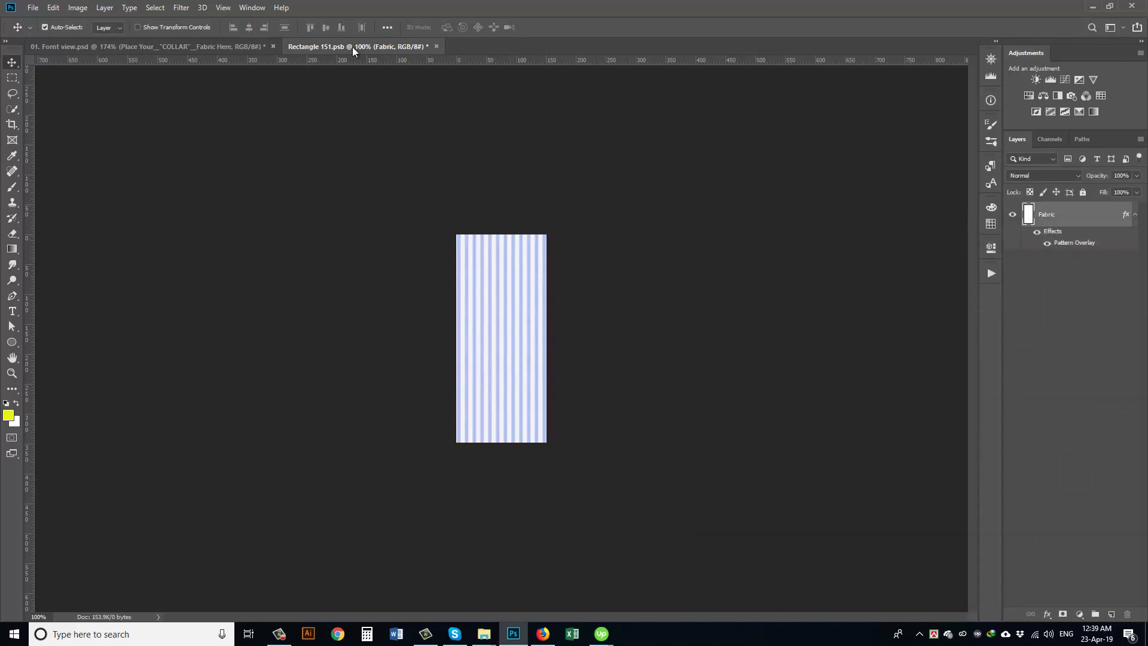
Close the collar fabric smart object, save its changes, and view the whole front-view shirt
{"action": "left_click_drag", "start_coordinate": [353, 47], "coordinate": [330, 271]}
{"action": "left_click", "coordinate": [243, 269]}
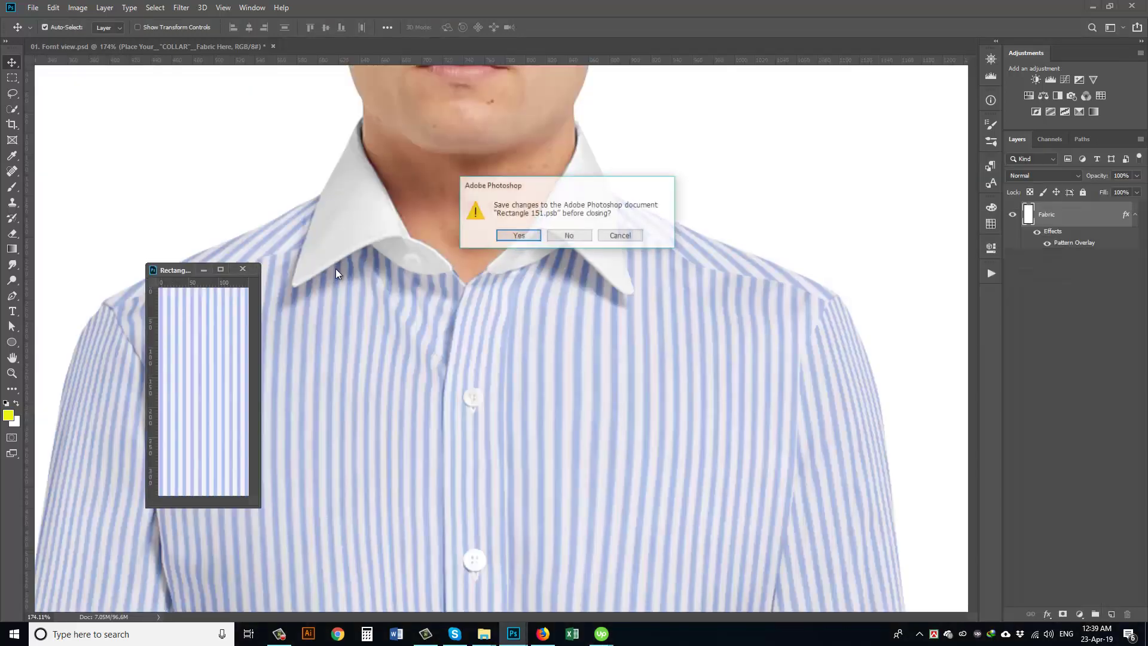
{"action": "left_click", "coordinate": [519, 234]}
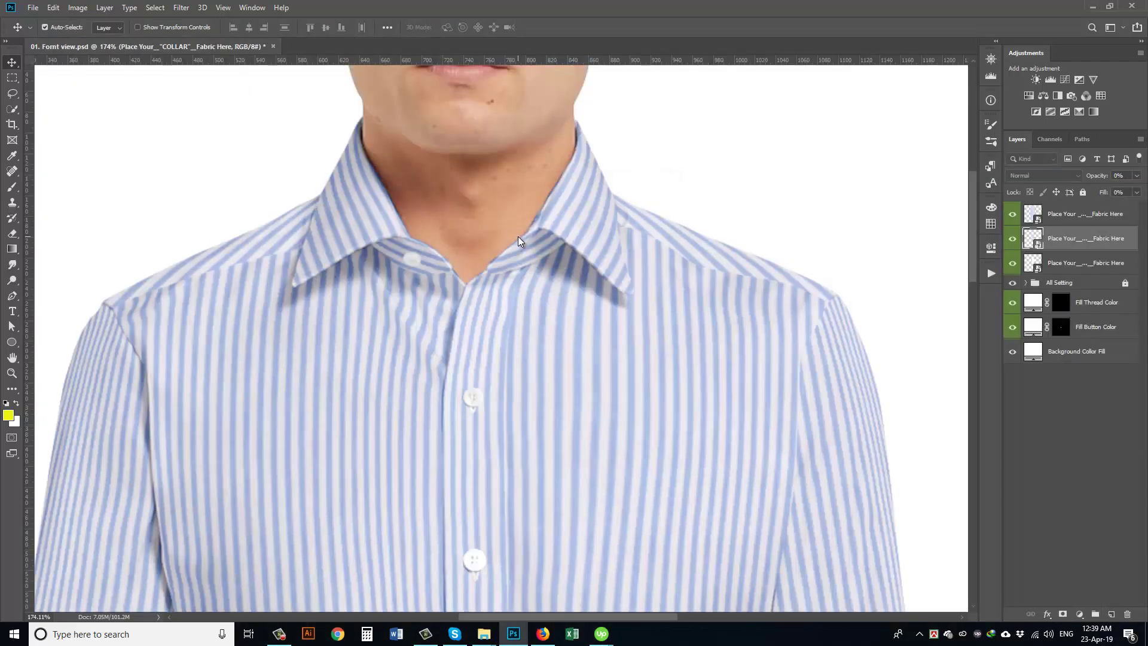
{"action": "left_click_drag", "start_coordinate": [477, 328], "coordinate": [450, 416]}
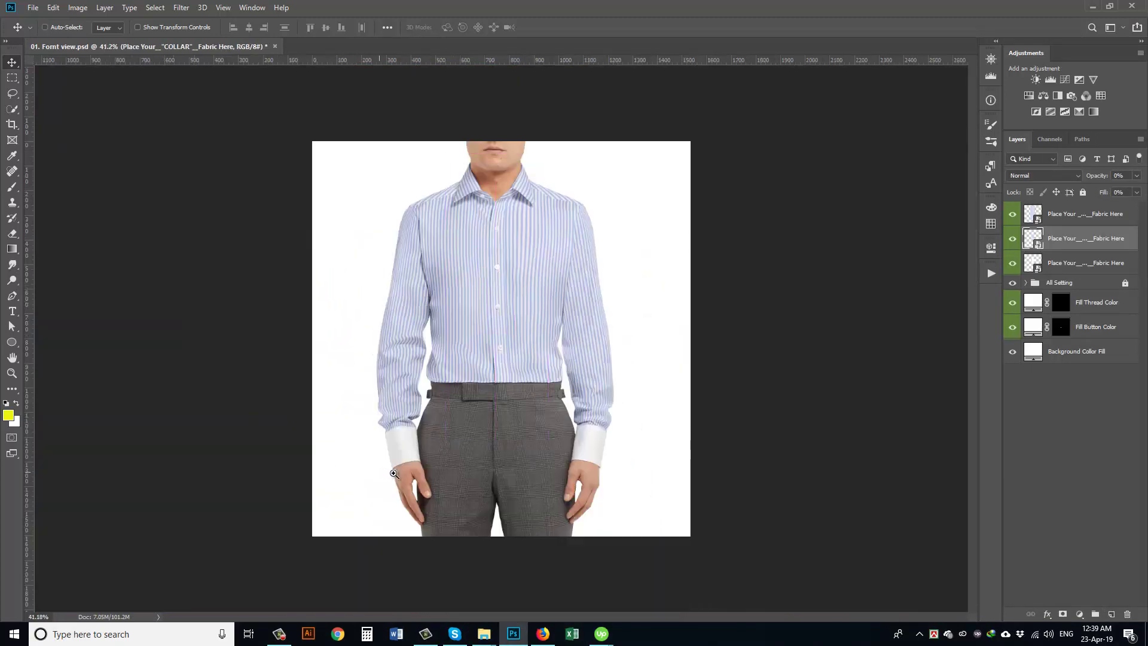
In the cuff fabric smart object, enable the Pattern Overlay on the Fabric layer and switch it to the blue-and-white striped pattern
{"action": "scroll", "coordinate": [500, 431], "scroll_direction": "up", "scroll_amount": 2}
{"action": "double_click", "coordinate": [1038, 269]}
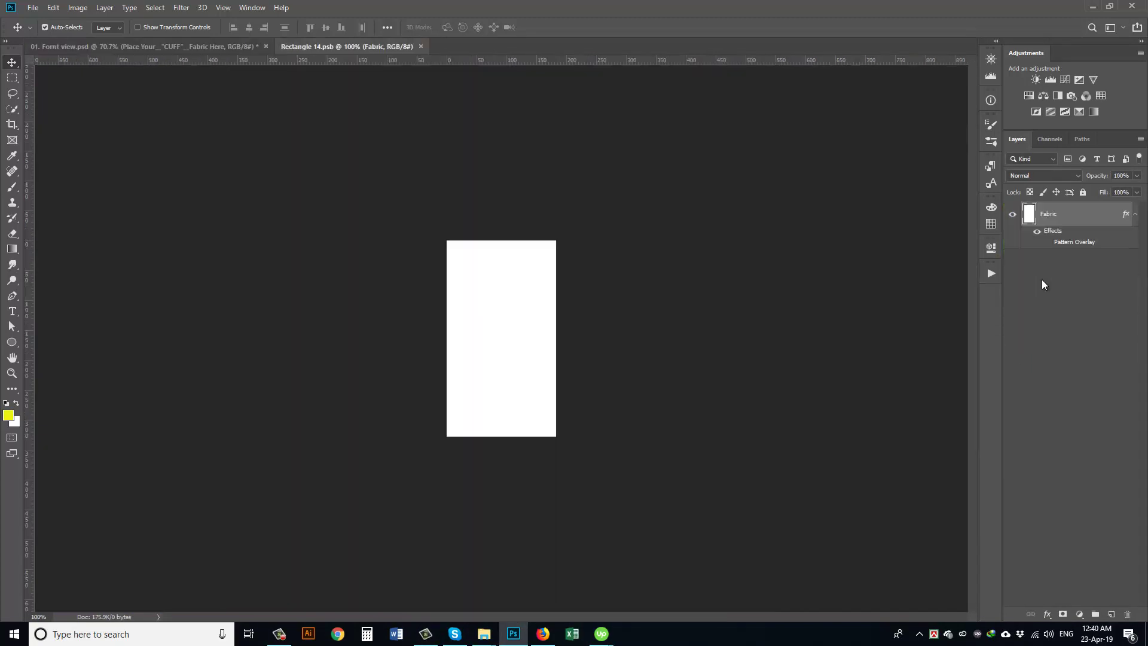
{"action": "left_click", "coordinate": [1047, 242]}
{"action": "double_click", "coordinate": [1068, 242]}
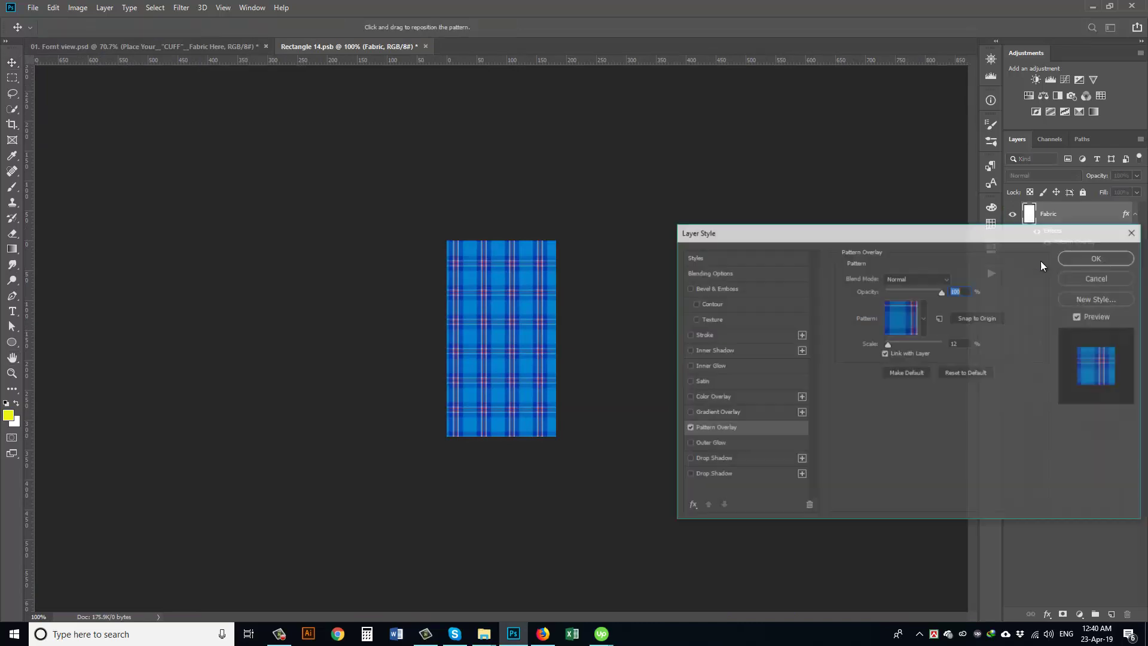
{"action": "left_click", "coordinate": [907, 314]}
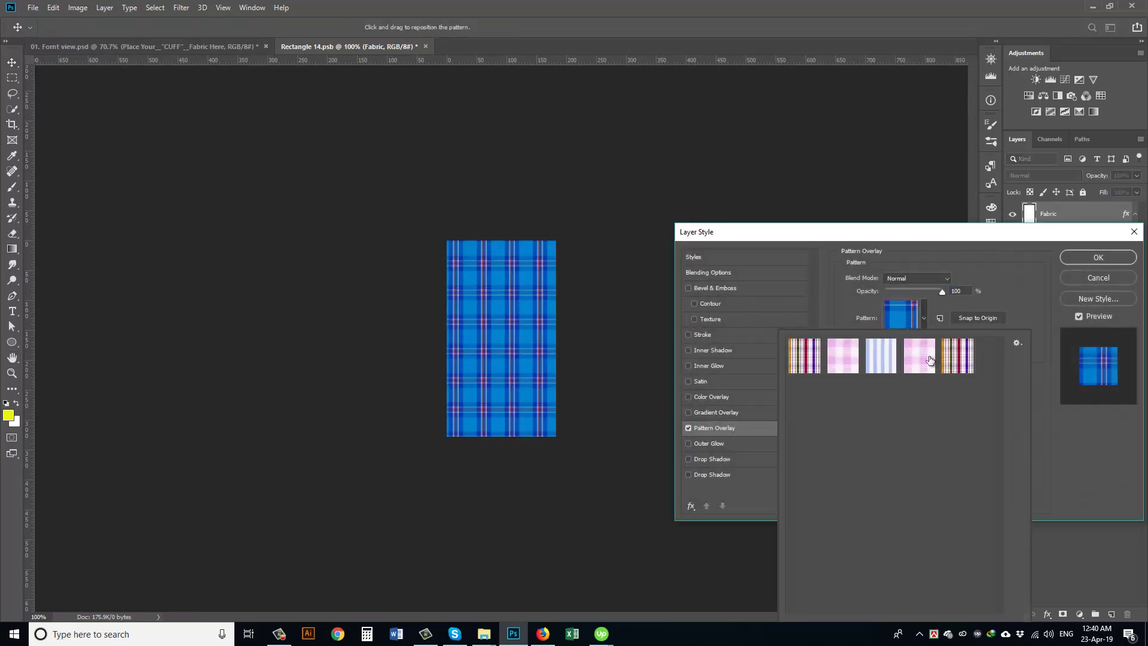
{"action": "left_click", "coordinate": [877, 363]}
{"action": "left_click", "coordinate": [1081, 258]}
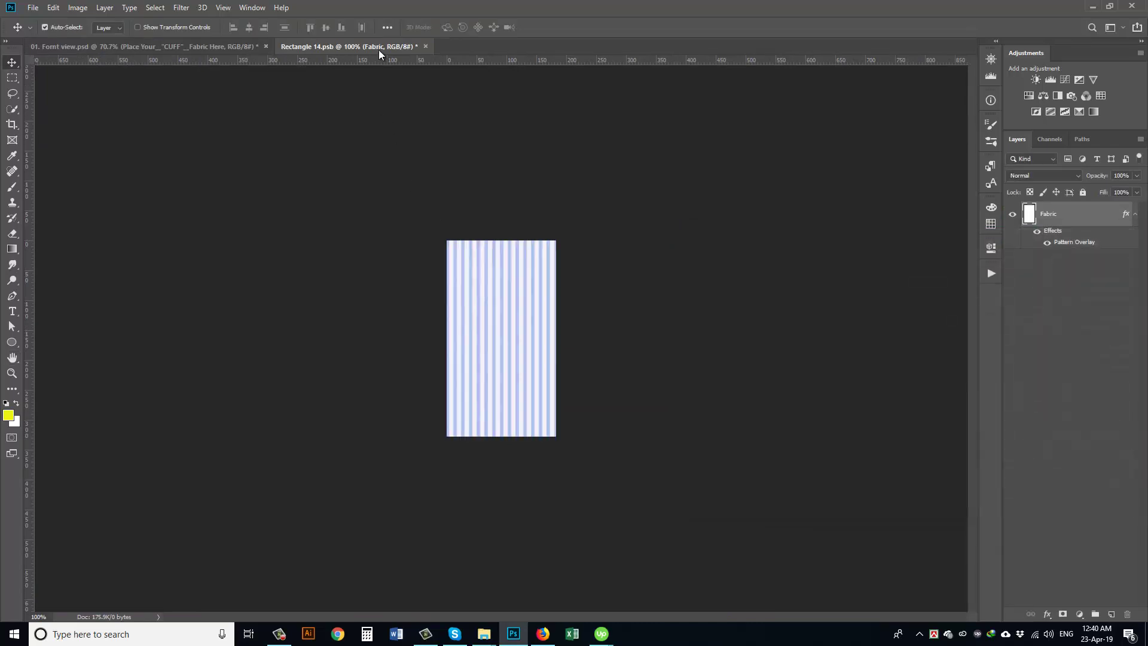
Close the cuff fabric smart object and save its changes to the front-view shirt
{"action": "left_click_drag", "start_coordinate": [378, 49], "coordinate": [257, 168]}
{"action": "left_click", "coordinate": [269, 167]}
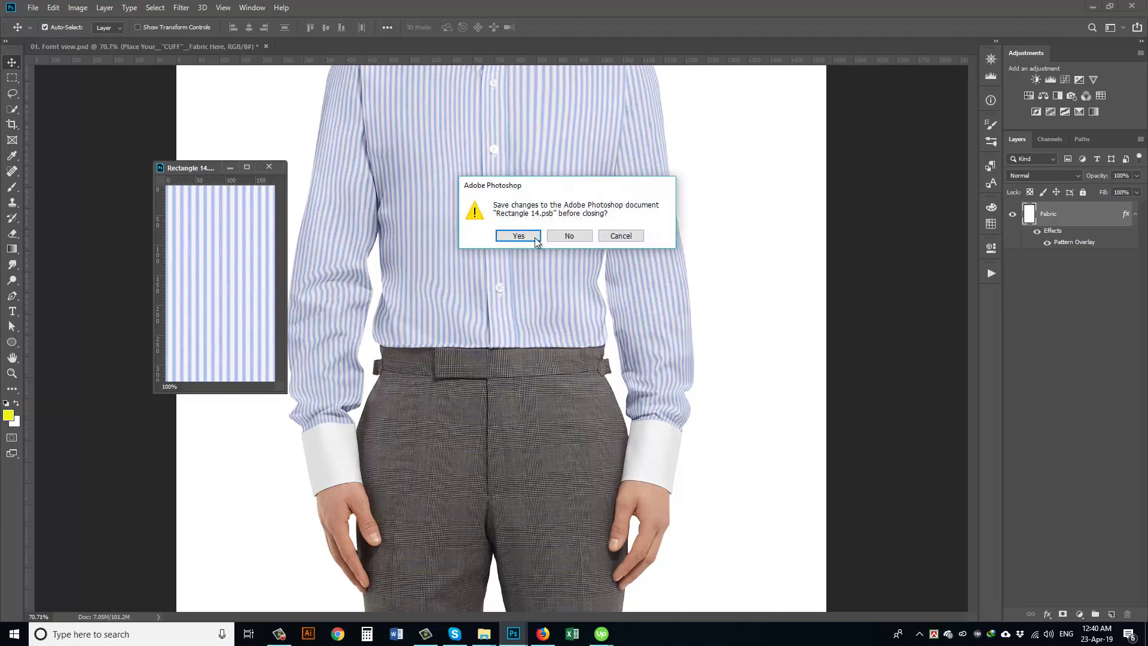
{"action": "left_click", "coordinate": [536, 240]}
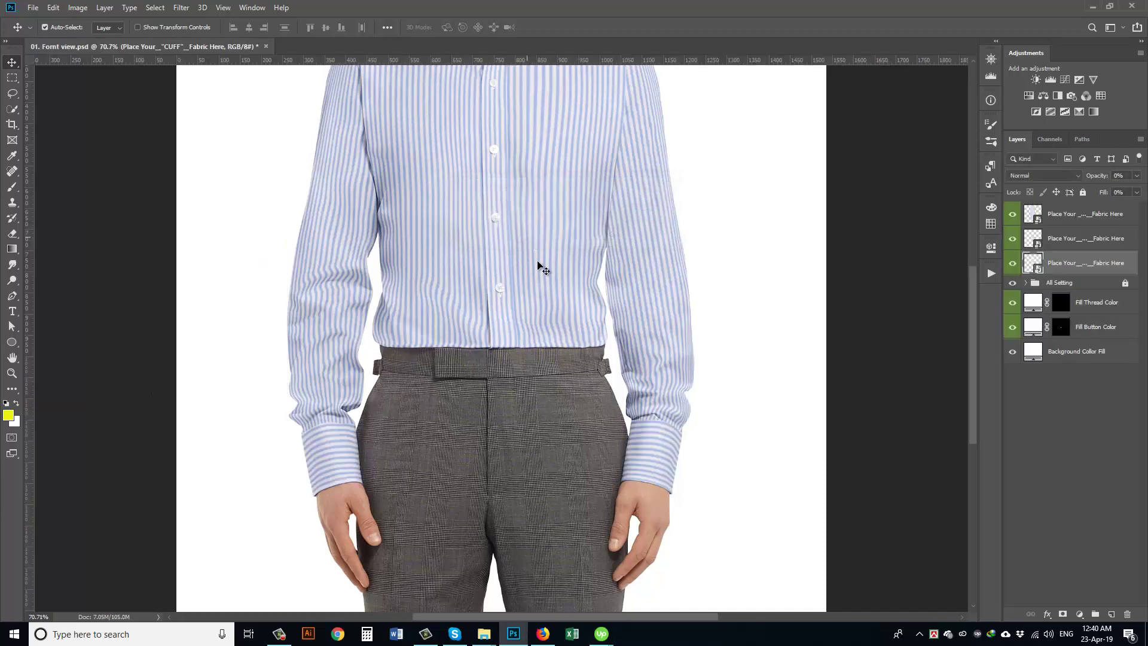
Try red on the Fill Button Color layer, and set it to light blue c9d1e8 sampled from the shirt fabric
{"action": "left_click_drag", "start_coordinate": [508, 311], "coordinate": [544, 264]}
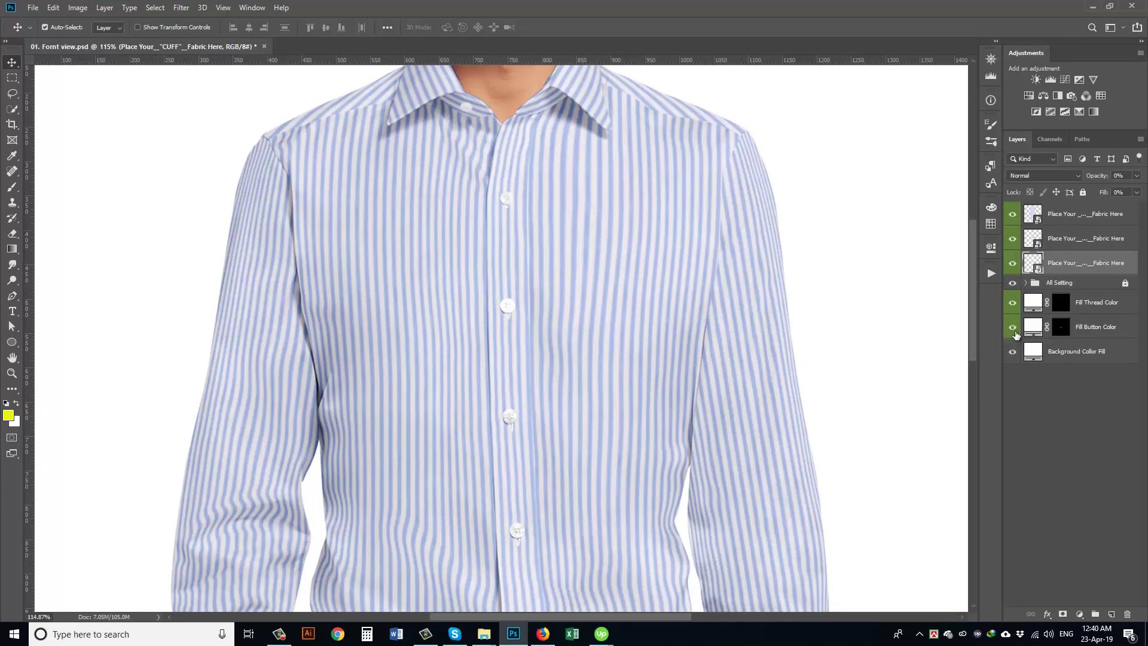
{"action": "double_click", "coordinate": [1033, 328]}
{"action": "left_click", "coordinate": [982, 376]}
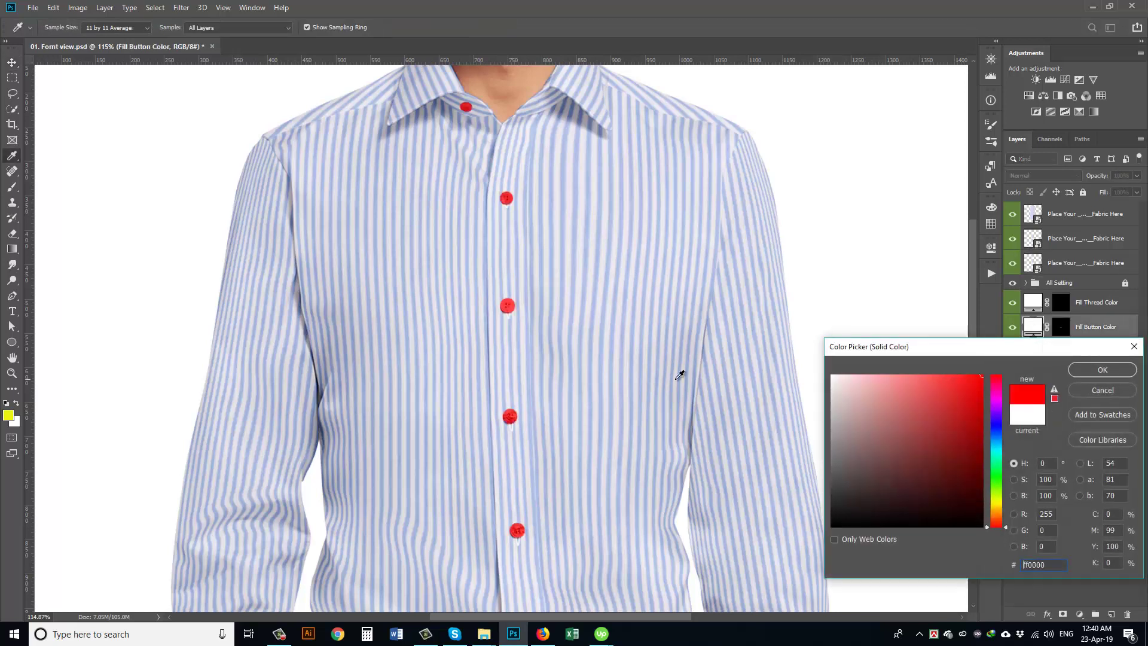
{"action": "left_click", "coordinate": [574, 318]}
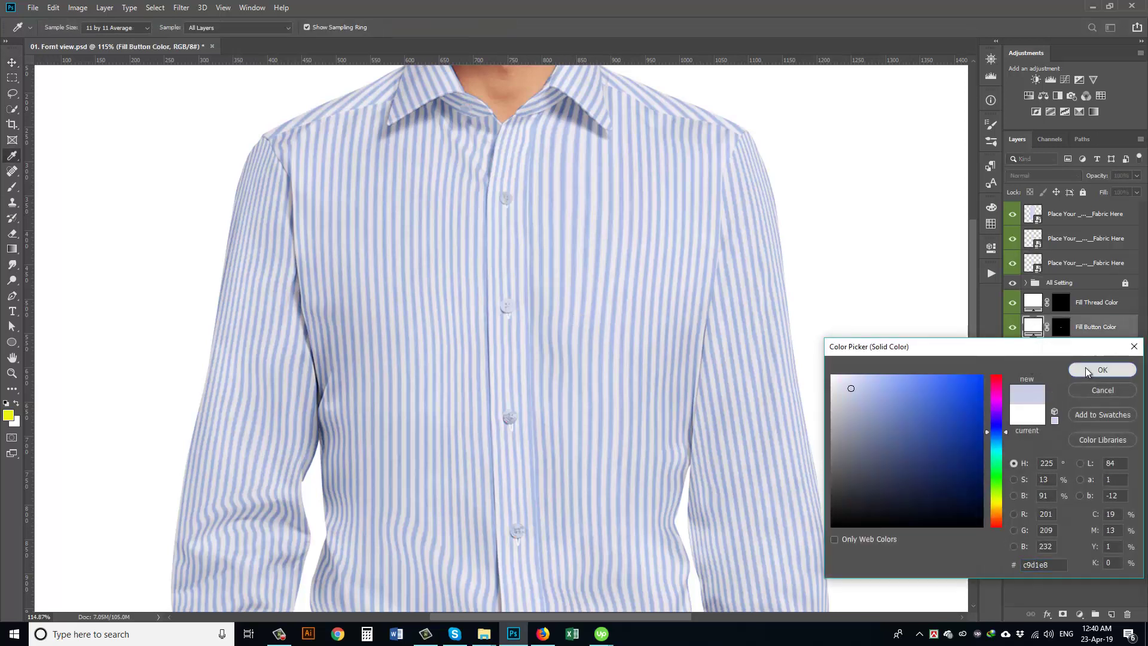
{"action": "left_click", "coordinate": [1102, 370]}
Try red on the Fill Thread Color layer, and set it to light blue c8cfe6 sampled from the shirt fabric
{"action": "double_click", "coordinate": [1033, 302]}
{"action": "left_click", "coordinate": [979, 375]}
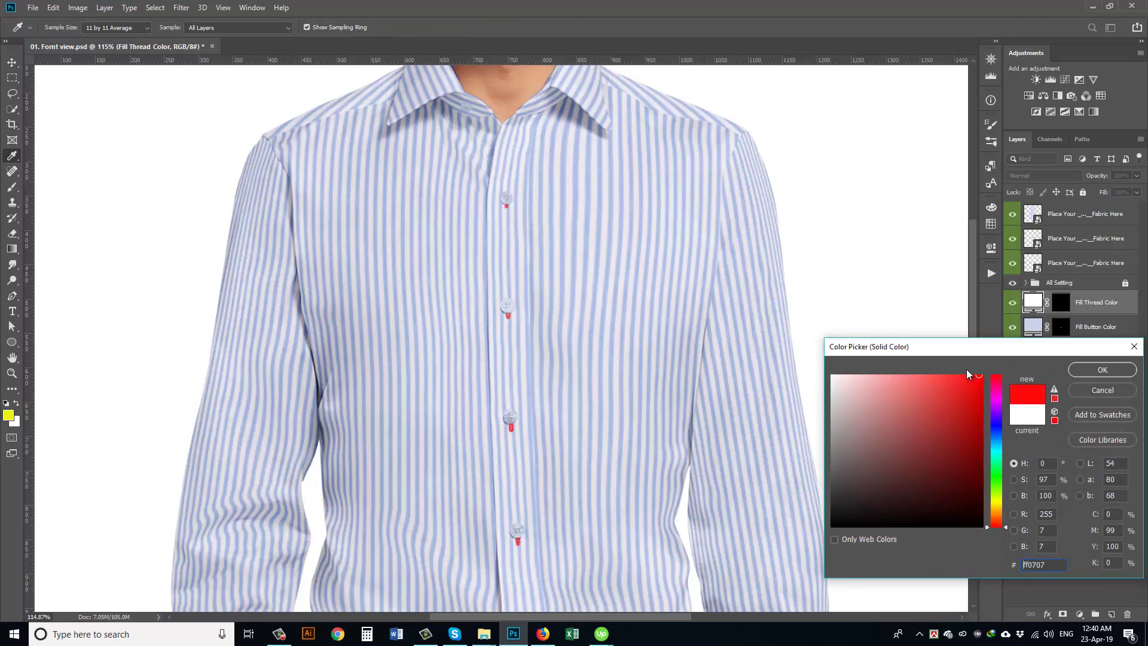
{"action": "left_click", "coordinate": [583, 329]}
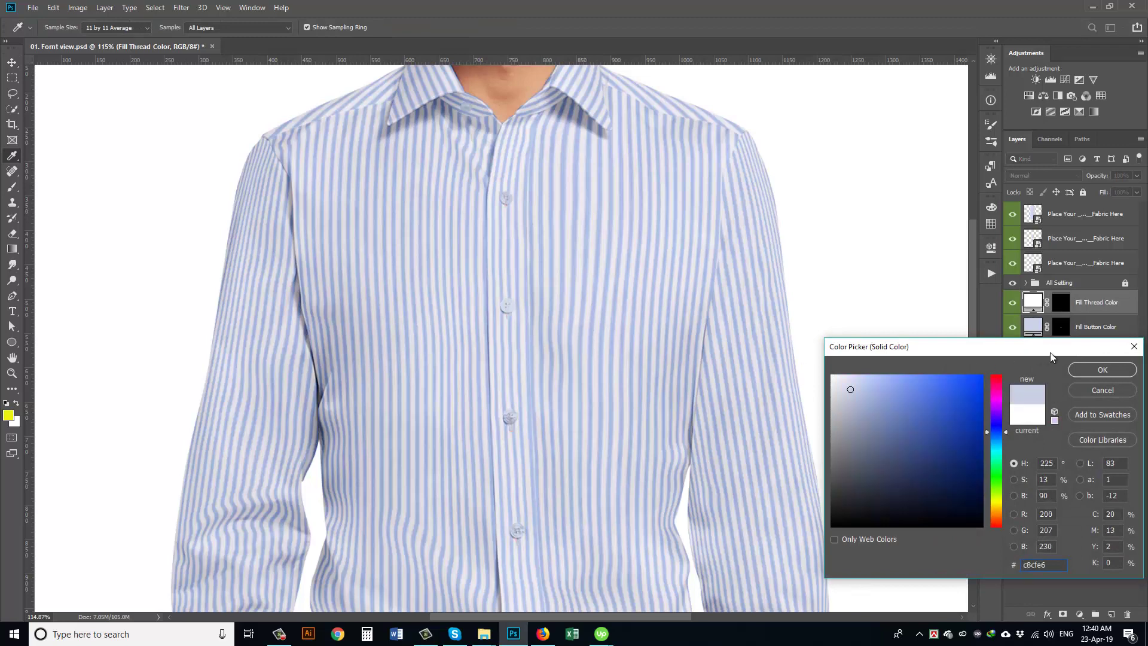
{"action": "left_click", "coordinate": [1103, 370]}
{"action": "key", "text": "v"}
Review the finished front-view shirt, close its file without saving, and open 02. Back view from the Main files folder
{"action": "key", "text": "ctrl+0"}
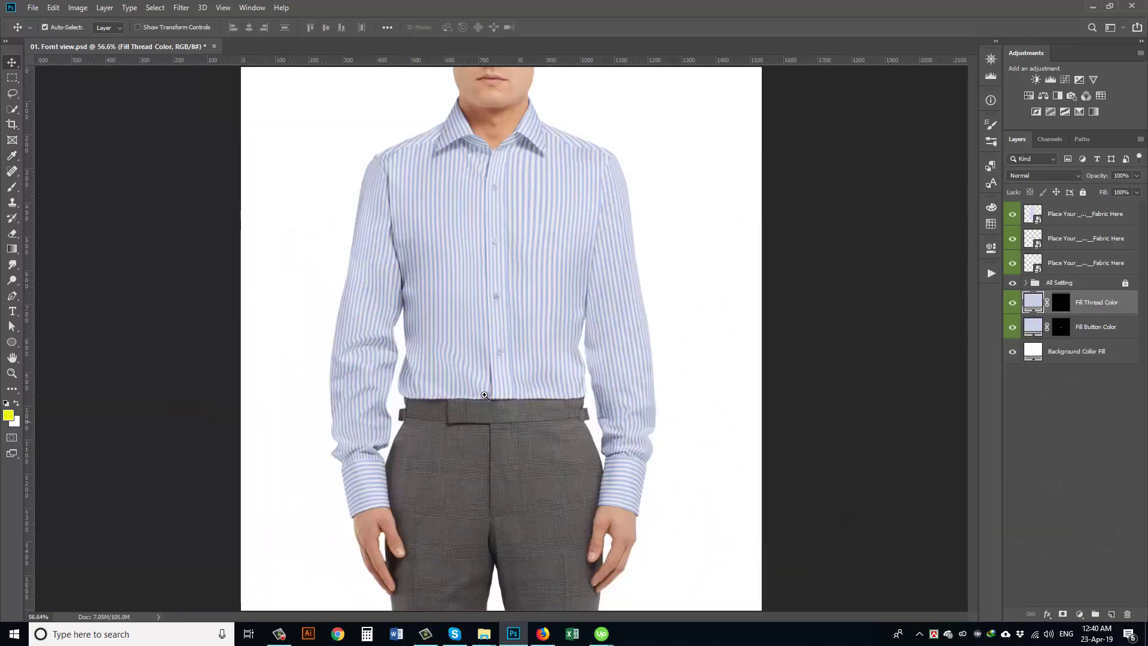
{"action": "left_click_drag", "start_coordinate": [492, 191], "coordinate": [522, 239]}
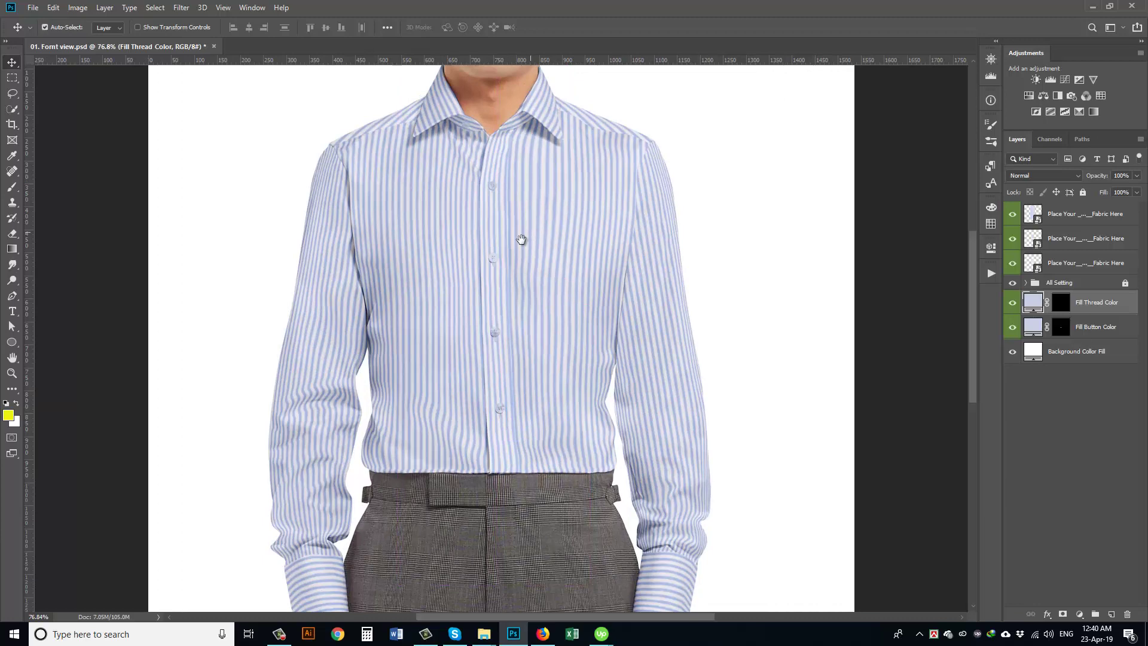
{"action": "left_click", "coordinate": [214, 47]}
{"action": "left_click", "coordinate": [579, 238]}
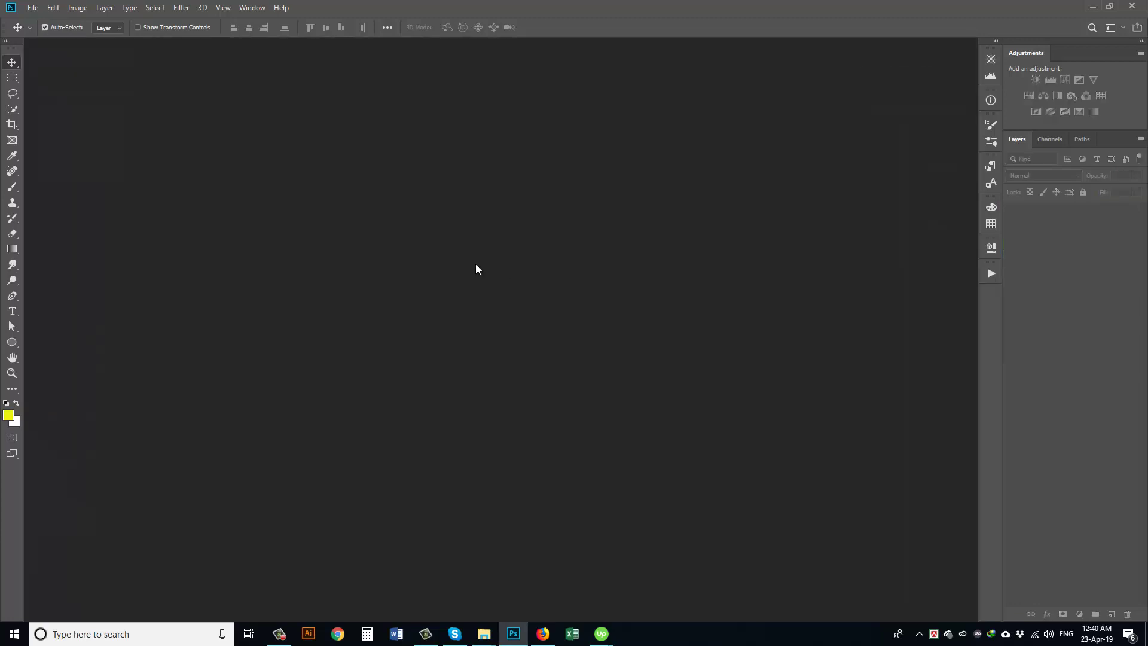
{"action": "key", "text": "ctrl+o"}
{"action": "double_click", "coordinate": [374, 117]}
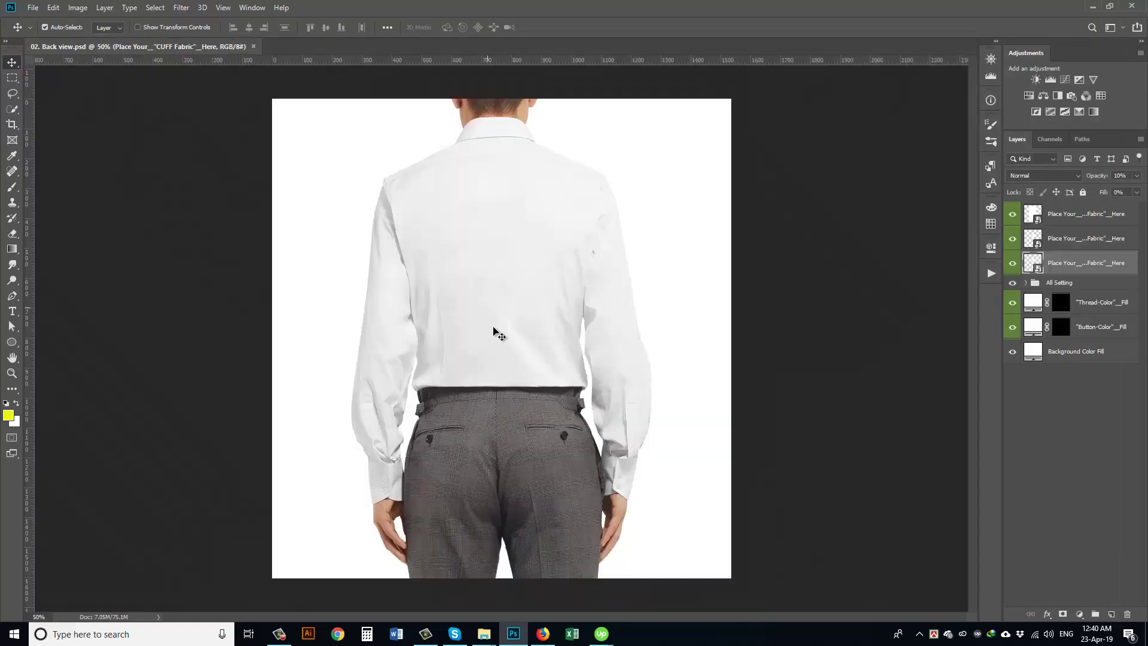
Open the back view's shirt fabric smart object and enable the Pattern Overlay on its Fabric layer
{"action": "left_click_drag", "start_coordinate": [508, 285], "coordinate": [517, 284]}
{"action": "double_click", "coordinate": [1038, 219]}
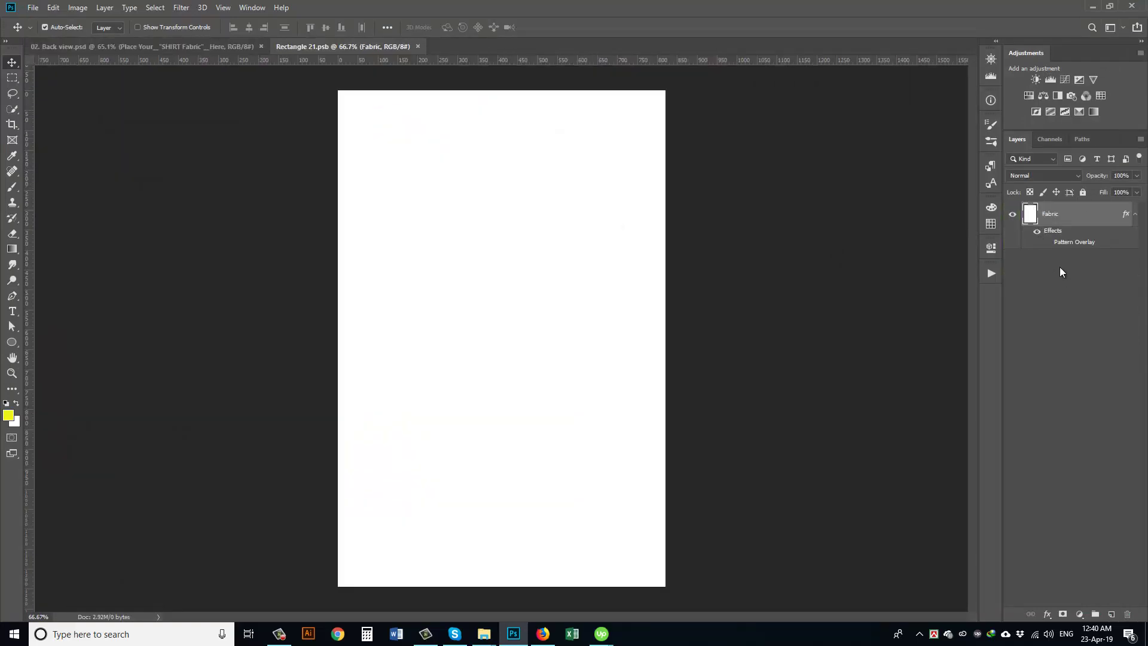
{"action": "left_click", "coordinate": [1046, 243]}
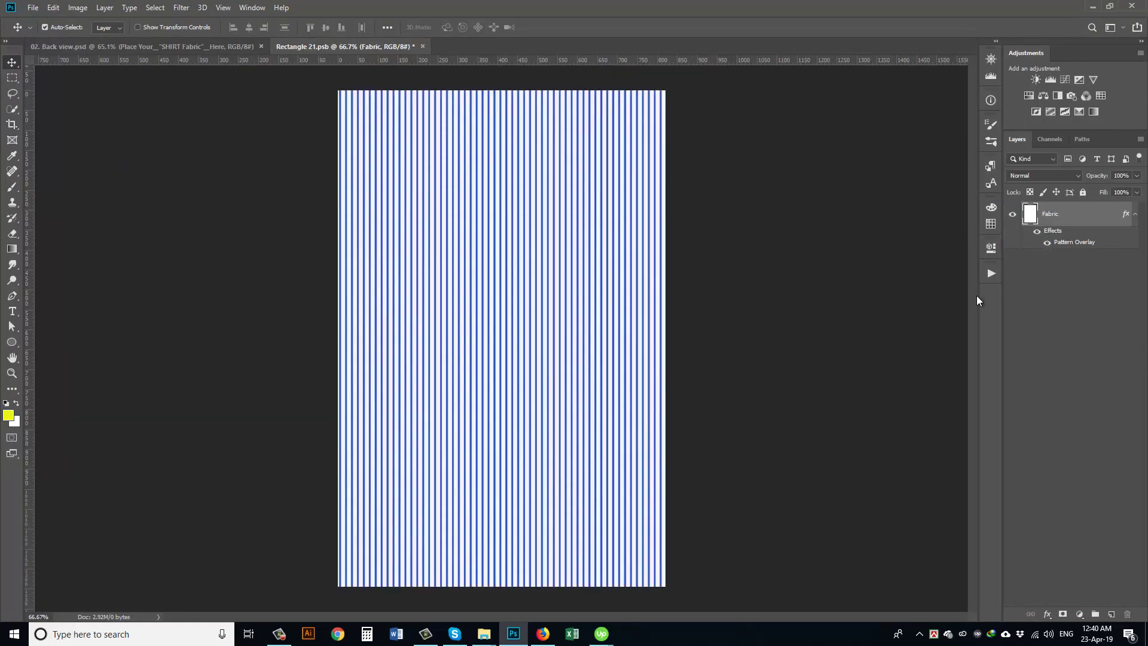
Open the Fabric 03 image from the Fabric folder
{"action": "left_click", "coordinate": [33, 7]}
{"action": "left_click", "coordinate": [53, 31]}
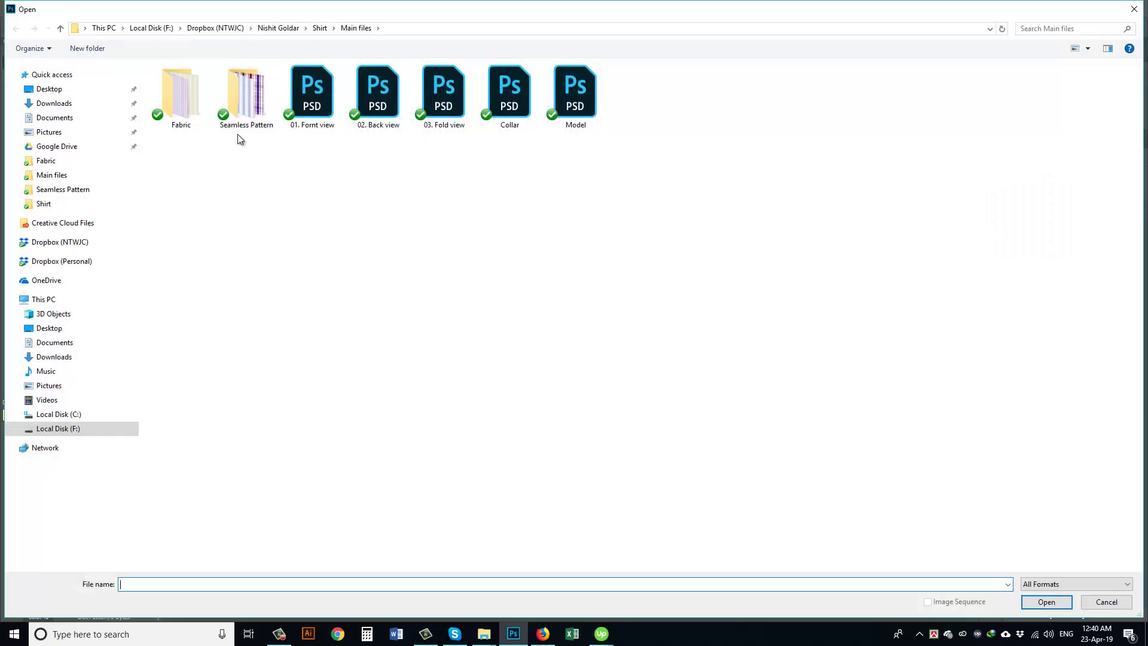
{"action": "double_click", "coordinate": [178, 99]}
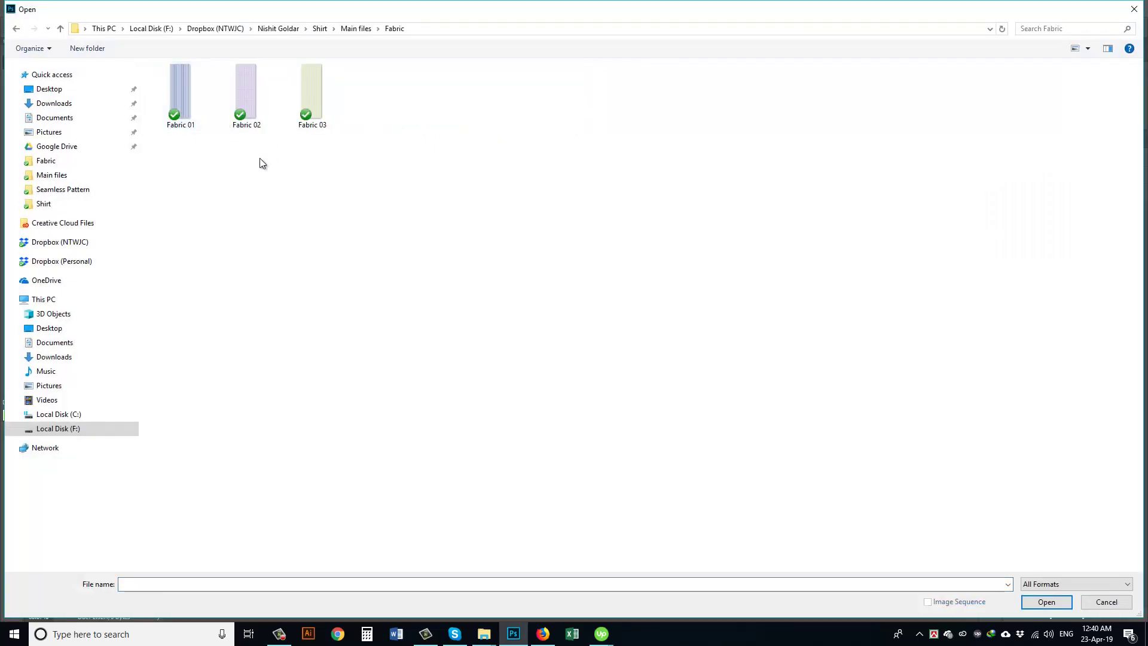
{"action": "double_click", "coordinate": [318, 91]}
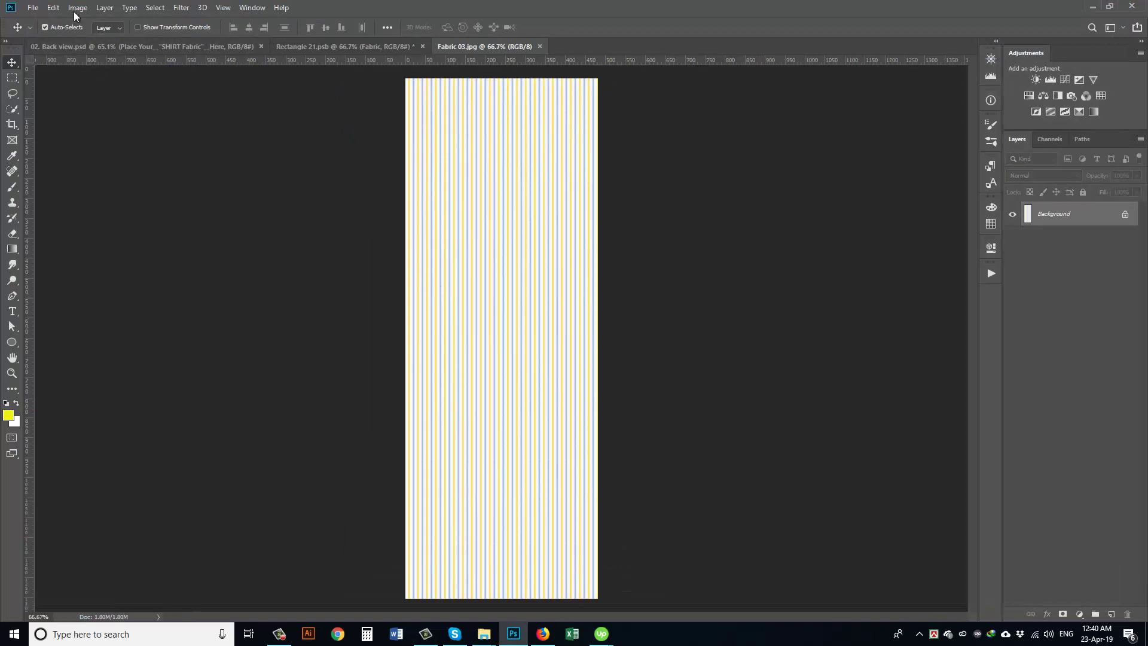
Copy the entire Fabric 03 image and close its file
{"action": "left_click", "coordinate": [155, 7]}
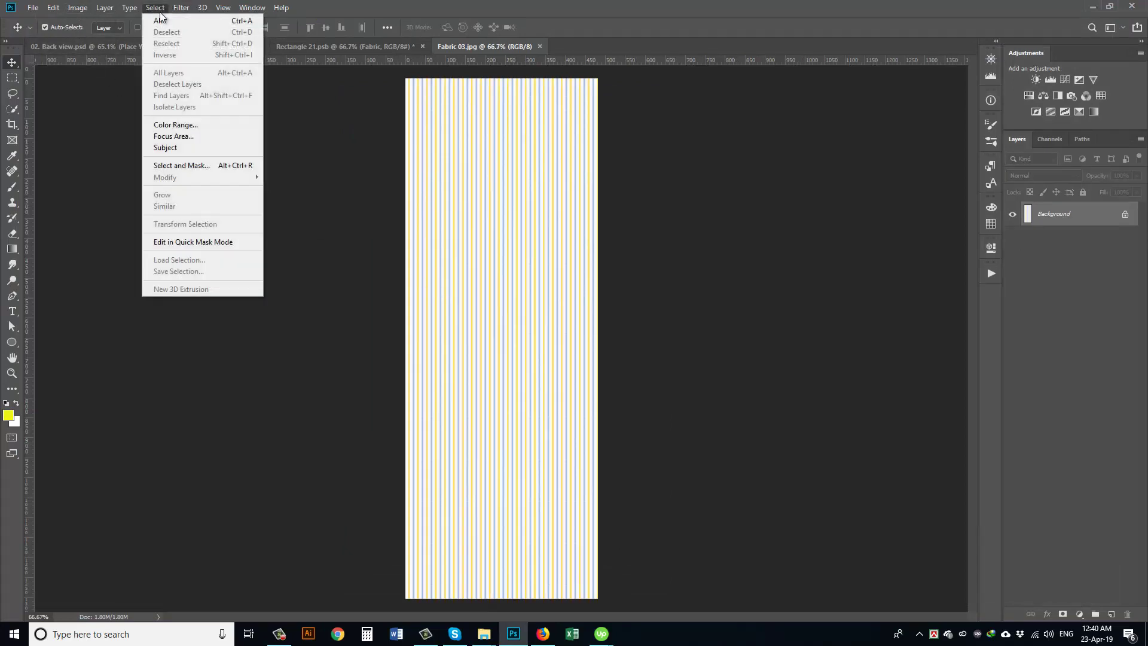
{"action": "left_click", "coordinate": [162, 21]}
{"action": "left_click", "coordinate": [54, 7]}
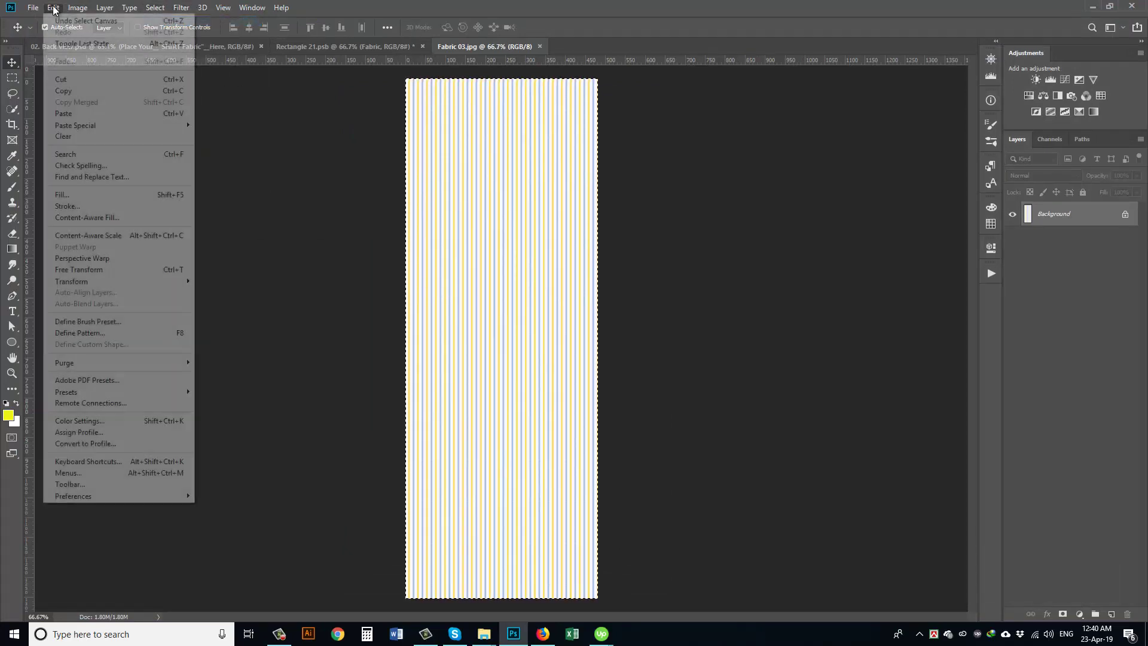
{"action": "left_click", "coordinate": [65, 91]}
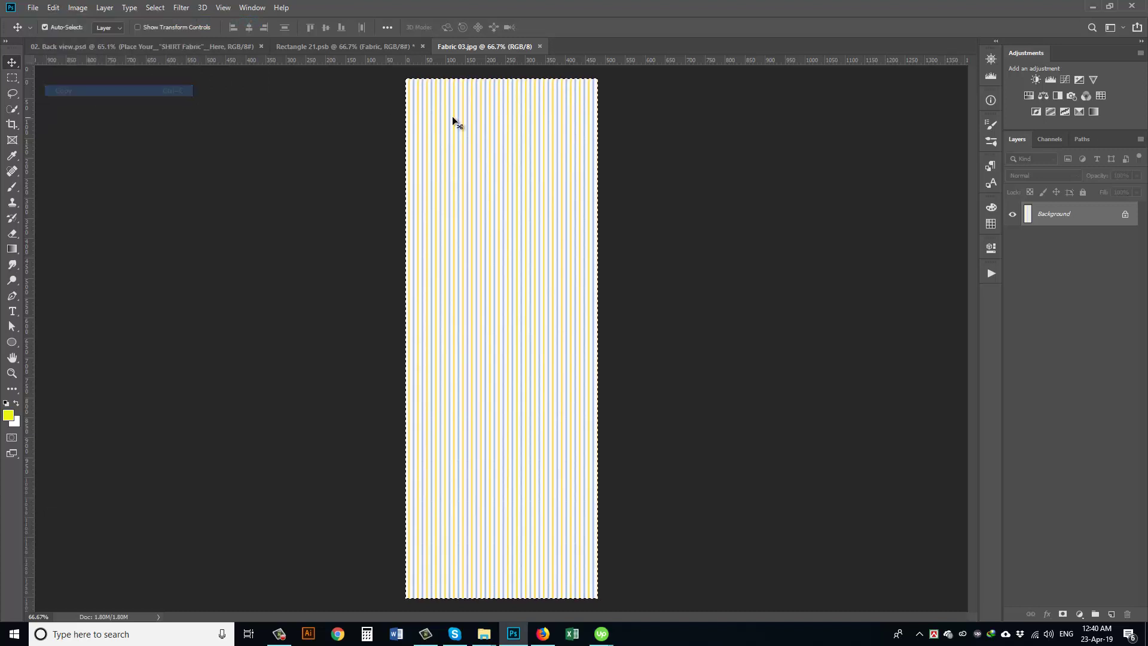
{"action": "left_click", "coordinate": [539, 46]}
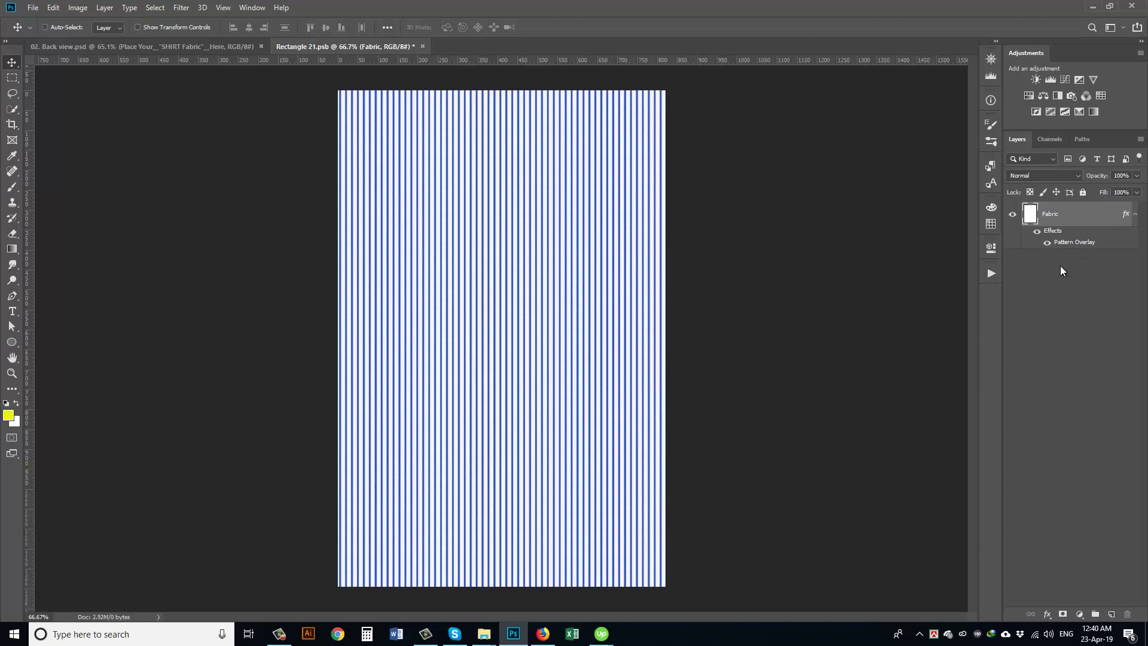
Change the Pattern Overlay on the shirt's Fabric layer to the light blue vertical stripe pattern
{"action": "key", "text": "ctrl+v"}
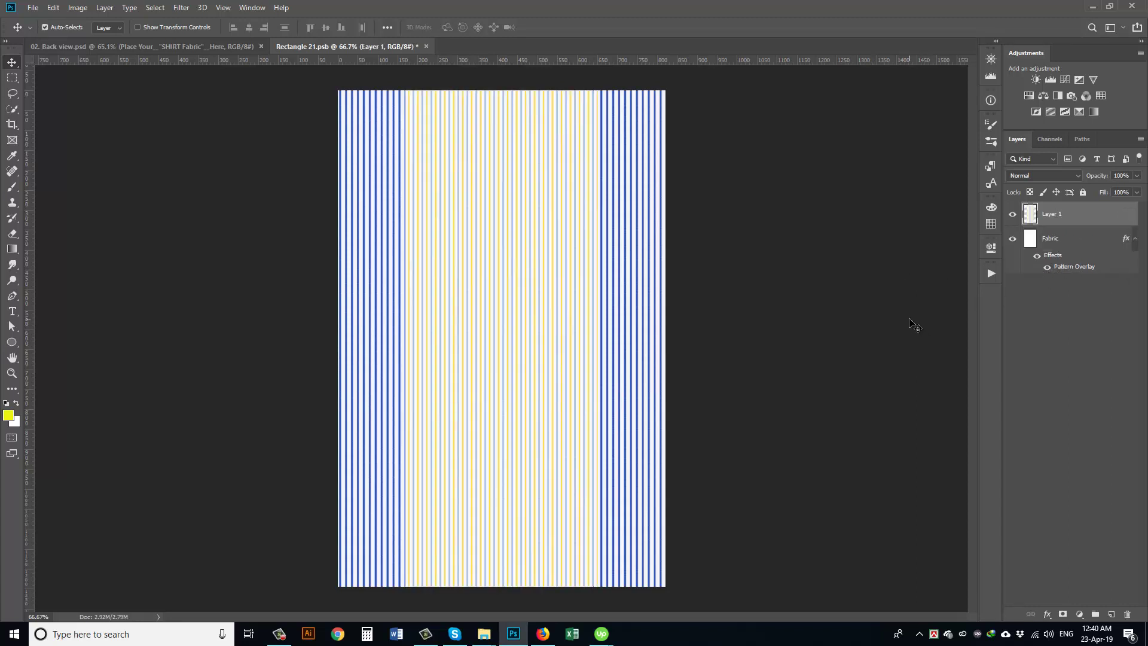
{"action": "key", "text": "ctrl+z"}
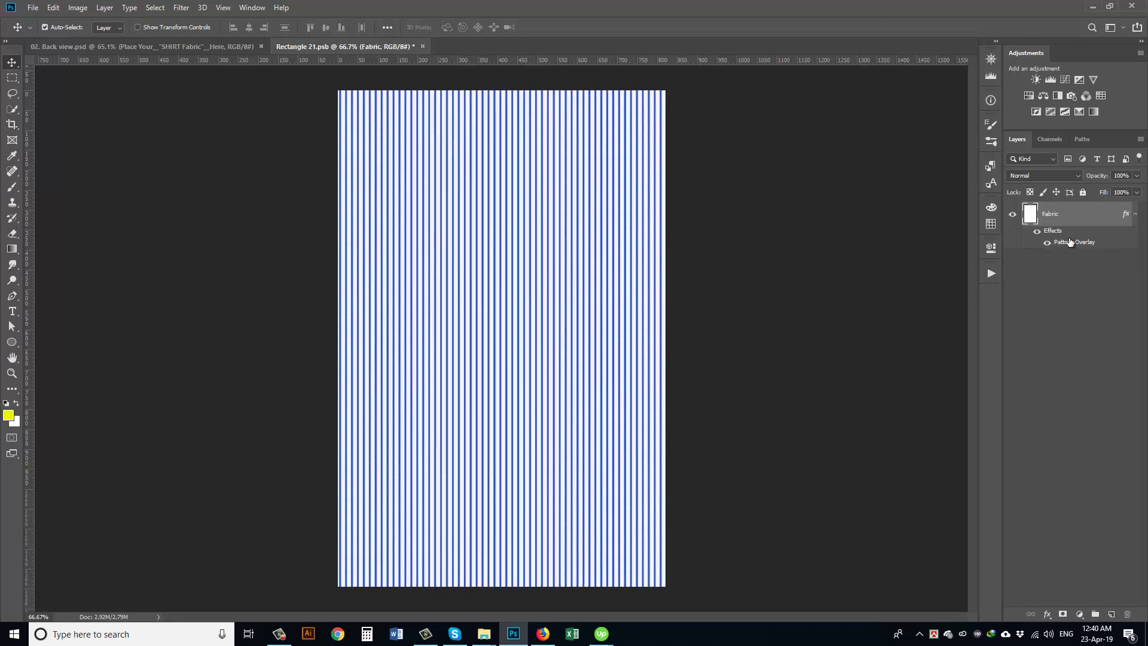
{"action": "double_click", "coordinate": [1071, 242]}
{"action": "left_click", "coordinate": [916, 315]}
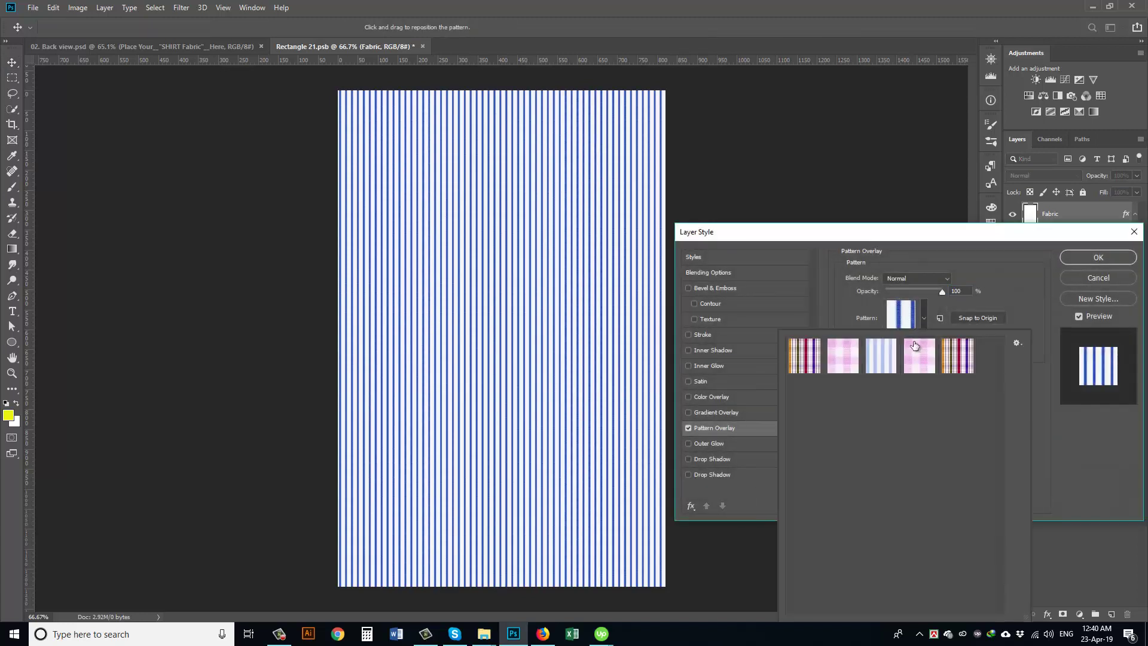
{"action": "left_click", "coordinate": [845, 362]}
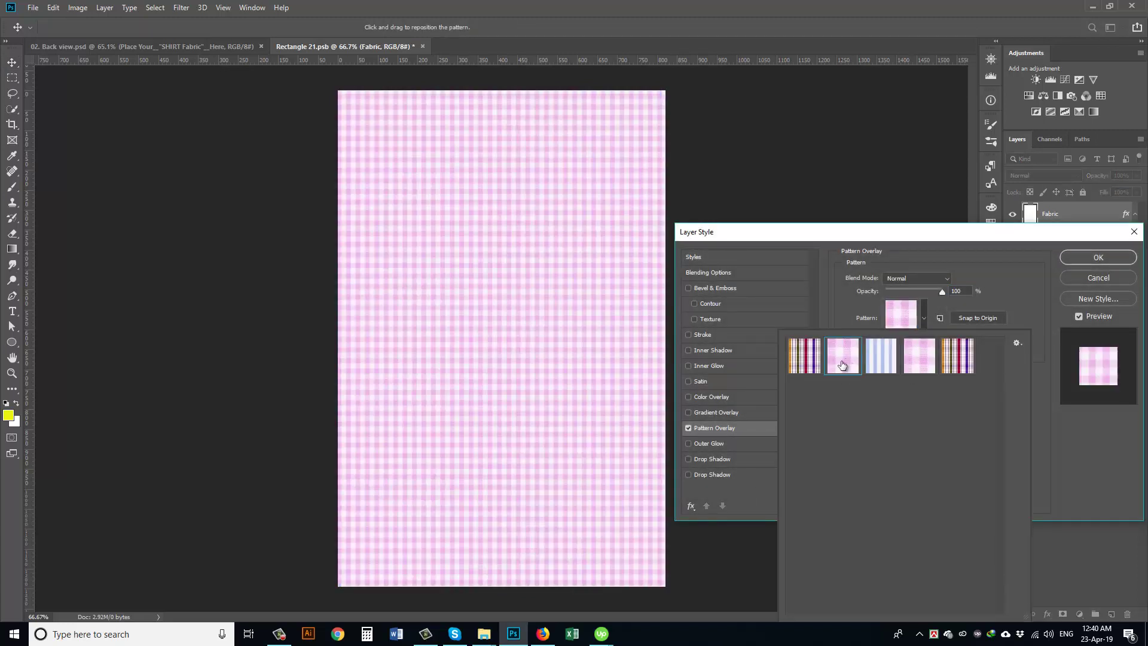
{"action": "left_click", "coordinate": [804, 361]}
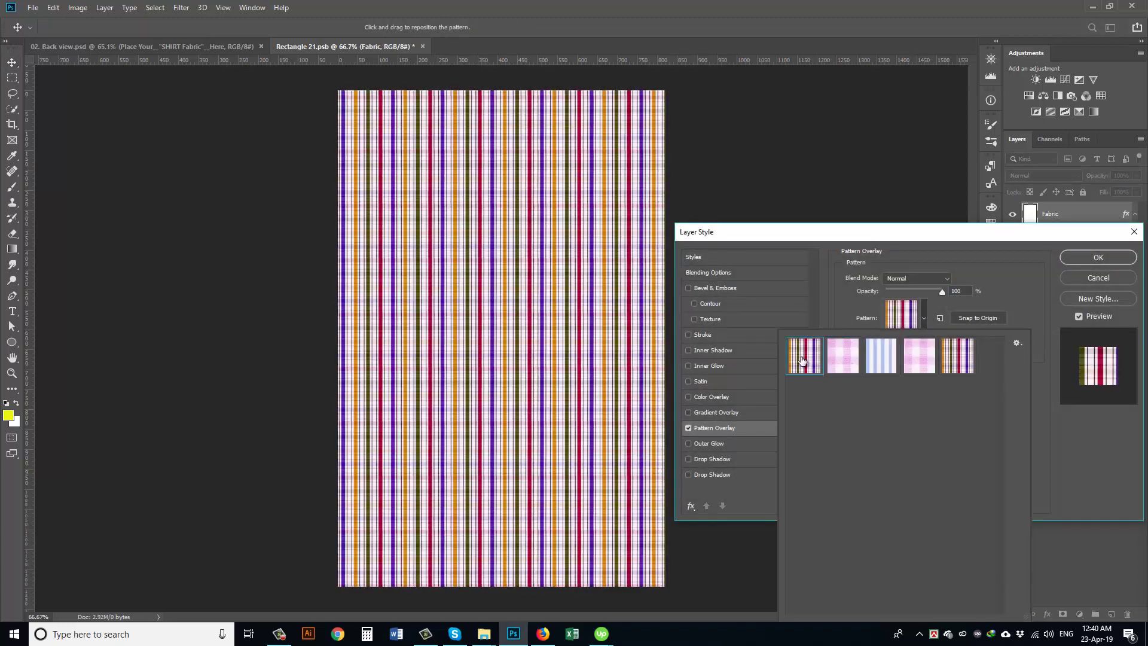
{"action": "left_click", "coordinate": [888, 366]}
{"action": "left_click", "coordinate": [1078, 257]}
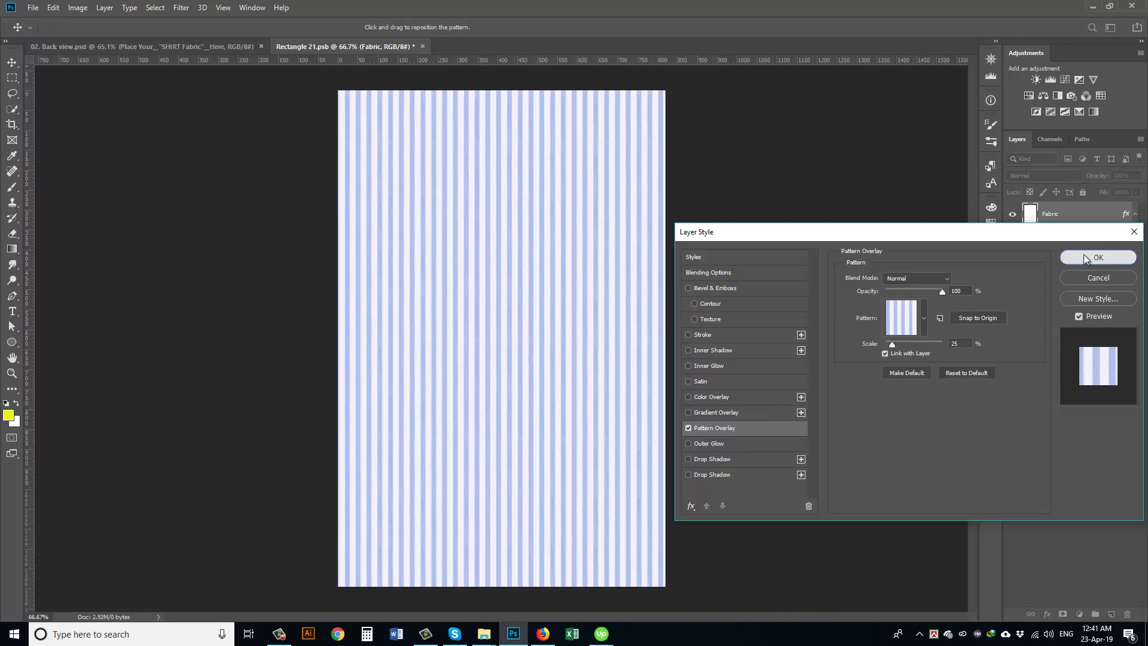
{"action": "left_click", "coordinate": [1082, 257]}
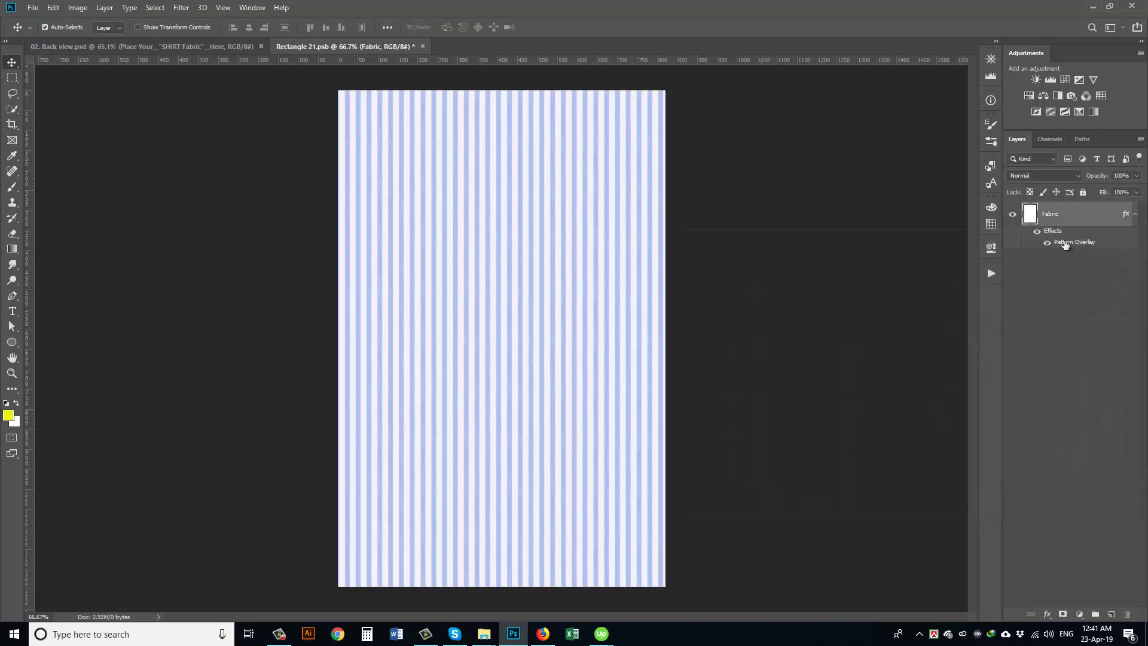
Set the shirt fabric's Pattern Overlay scale to 12% and close the smart object file, saving its changes
{"action": "double_click", "coordinate": [1065, 243]}
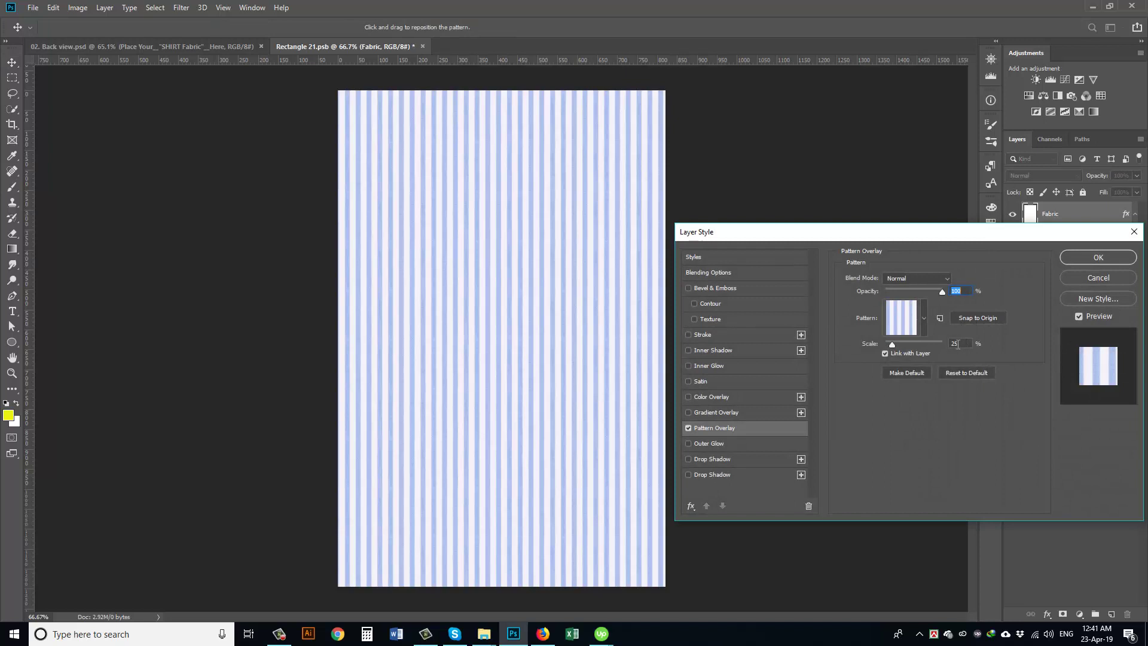
{"action": "type", "text": "12"}
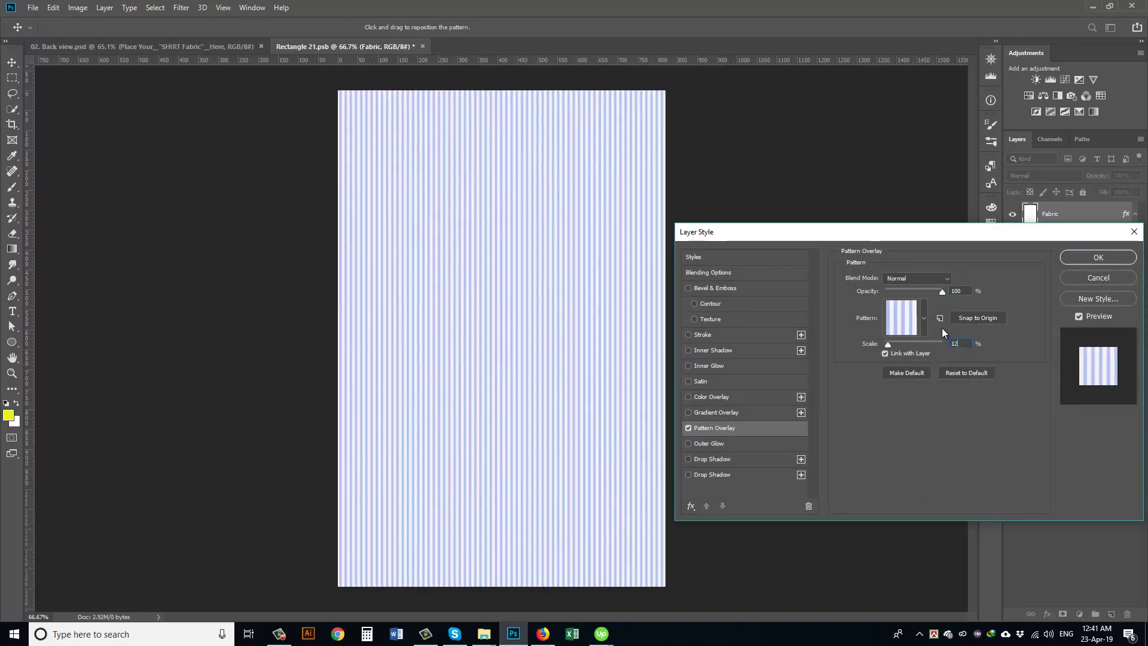
{"action": "left_click", "coordinate": [1068, 258]}
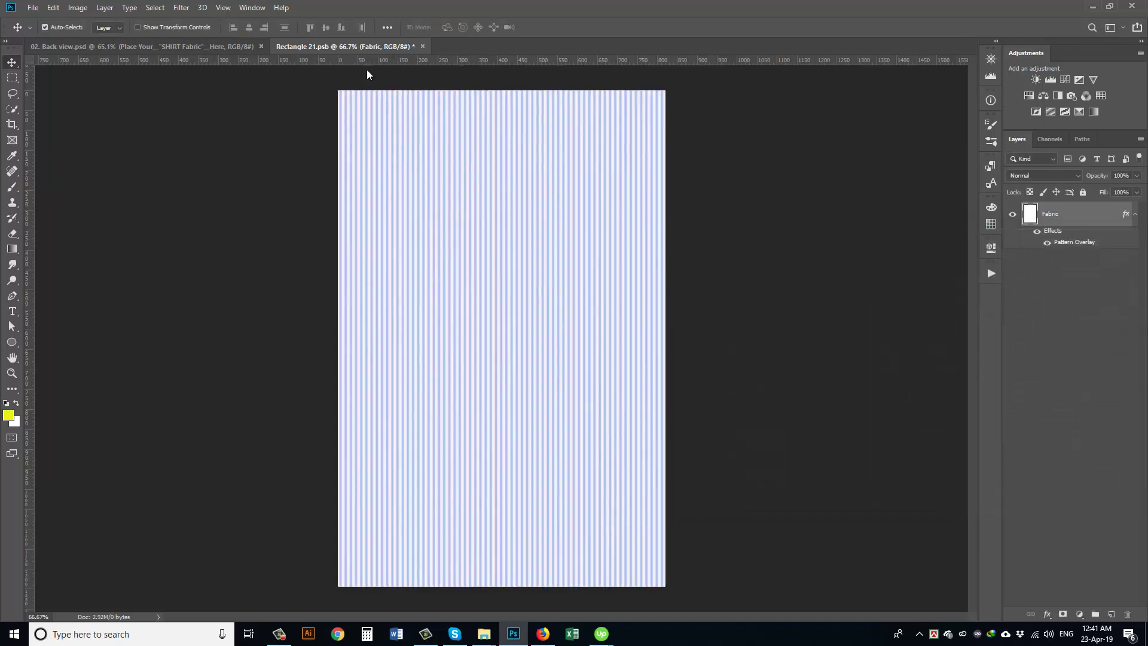
{"action": "left_click_drag", "start_coordinate": [367, 47], "coordinate": [320, 259]}
{"action": "left_click", "coordinate": [470, 235]}
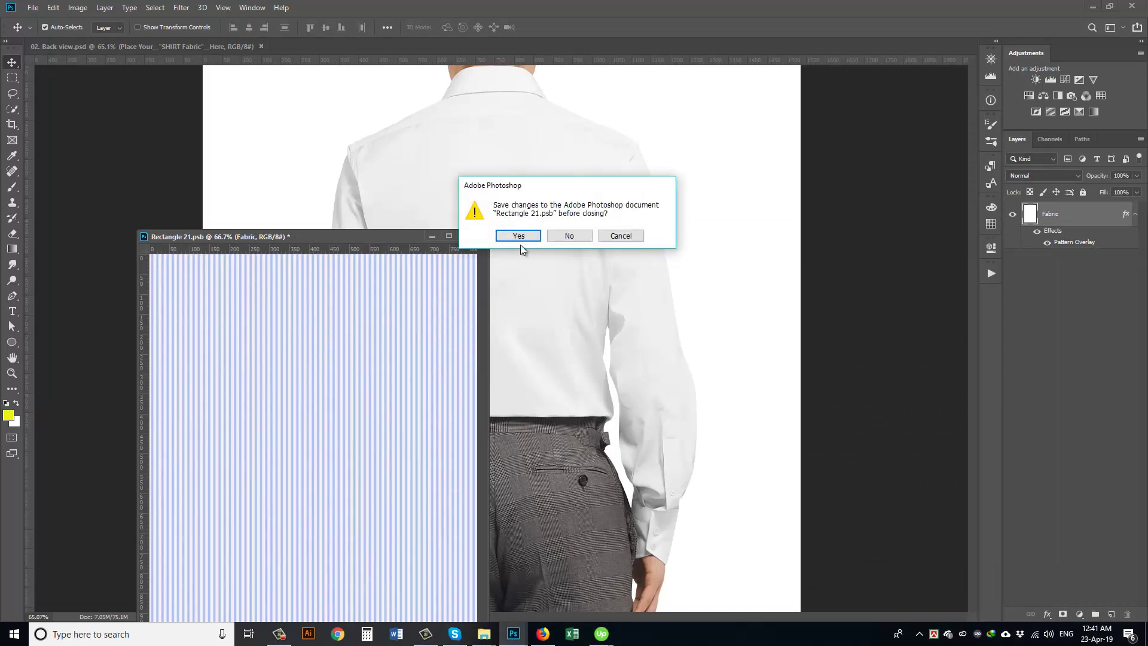
{"action": "left_click", "coordinate": [520, 234]}
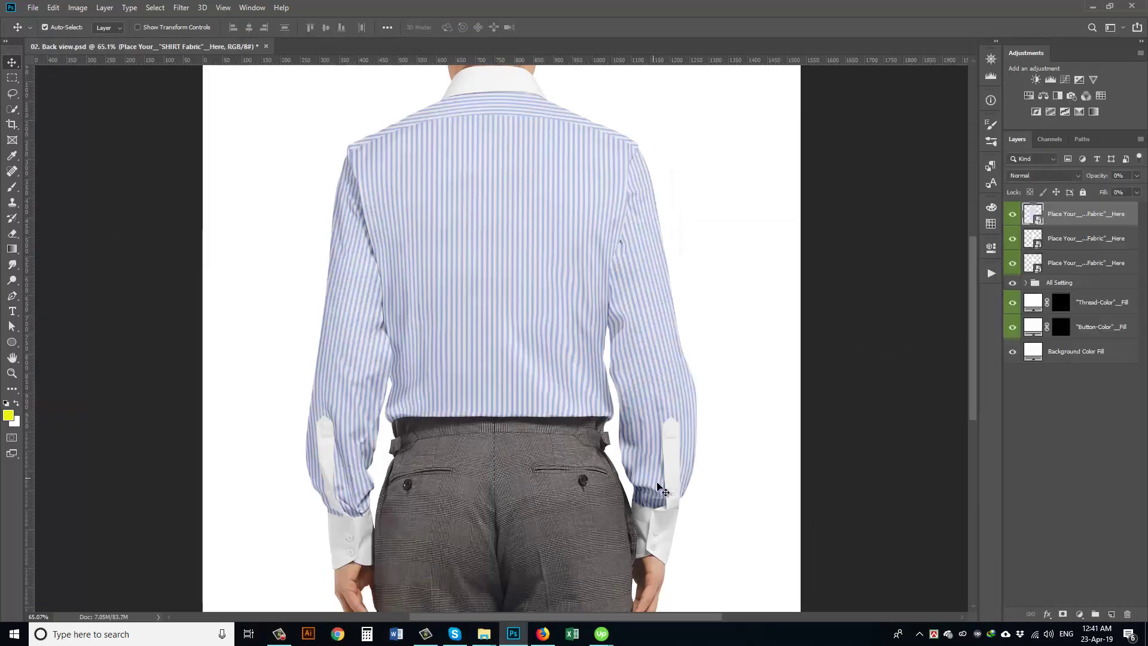
Open the back view's collar fabric smart object and enable the Pattern Overlay on its Fabric layer
{"action": "left_click_drag", "start_coordinate": [492, 97], "coordinate": [550, 91]}
{"action": "left_click_drag", "start_coordinate": [522, 130], "coordinate": [510, 357]}
{"action": "scroll", "coordinate": [510, 358], "scroll_direction": "up", "scroll_amount": 5}
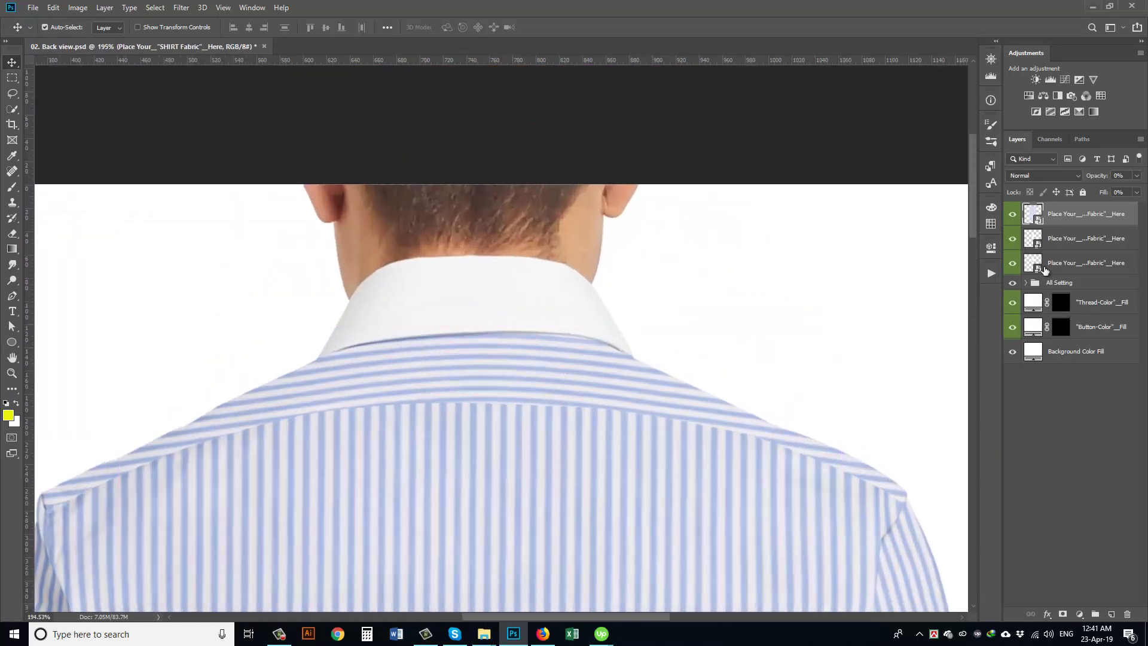
{"action": "double_click", "coordinate": [1036, 243]}
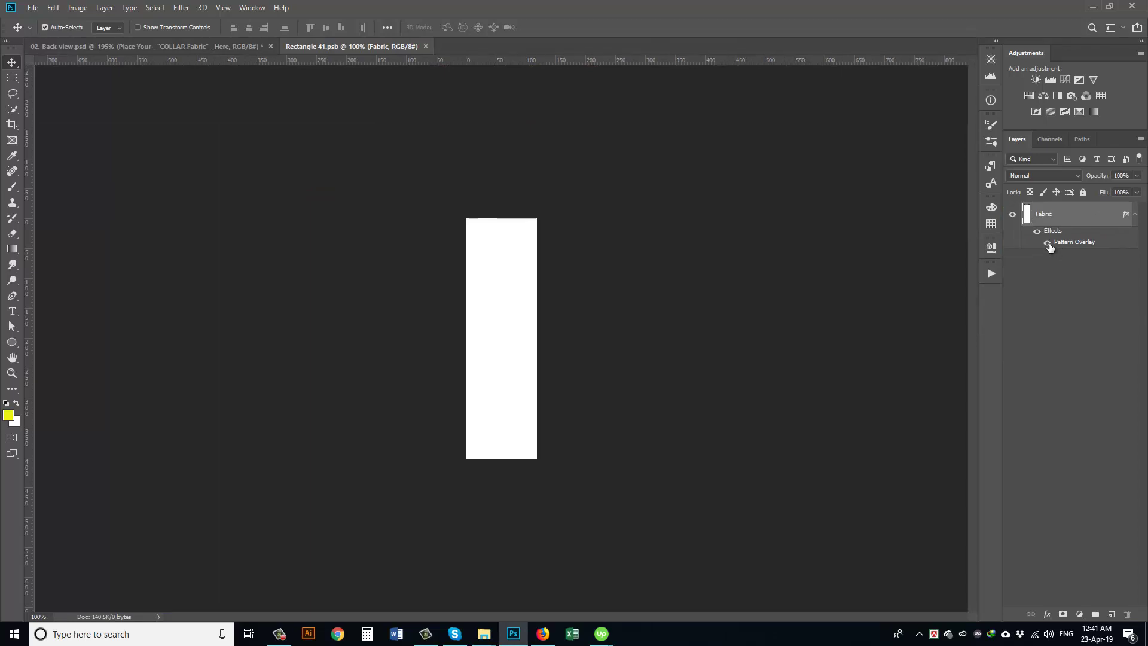
{"action": "left_click", "coordinate": [1047, 243]}
Set the collar fabric's Pattern Overlay to the light blue stripe pattern at 12% scale
{"action": "double_click", "coordinate": [1073, 245]}
{"action": "left_click", "coordinate": [902, 320]}
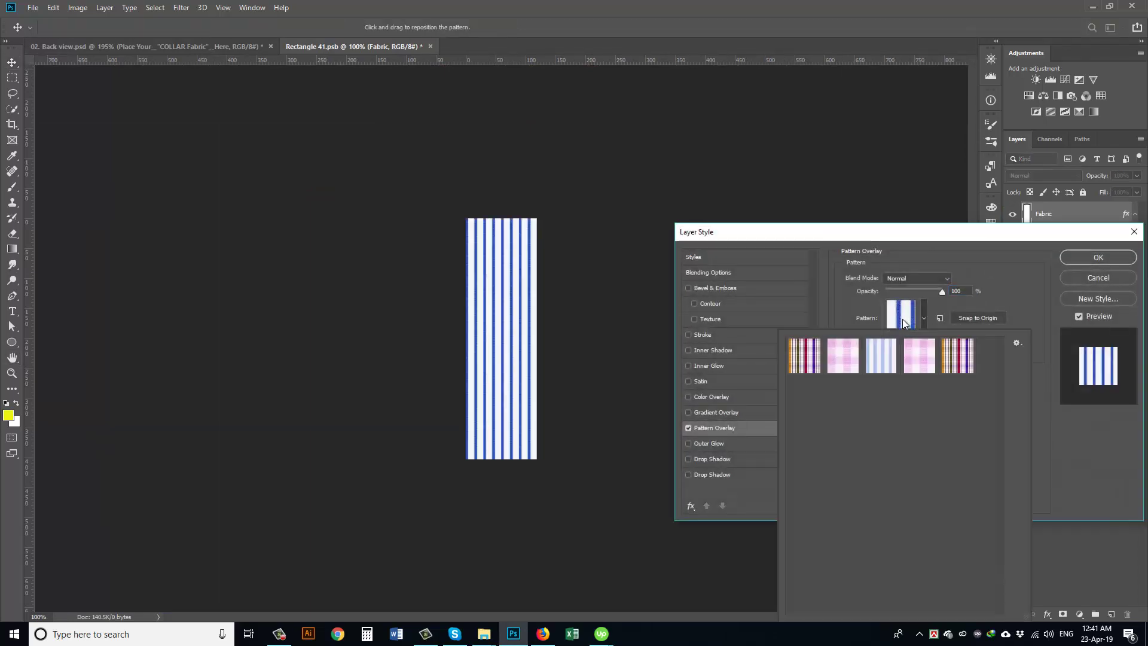
{"action": "left_click", "coordinate": [894, 358]}
{"action": "left_click", "coordinate": [1026, 299]}
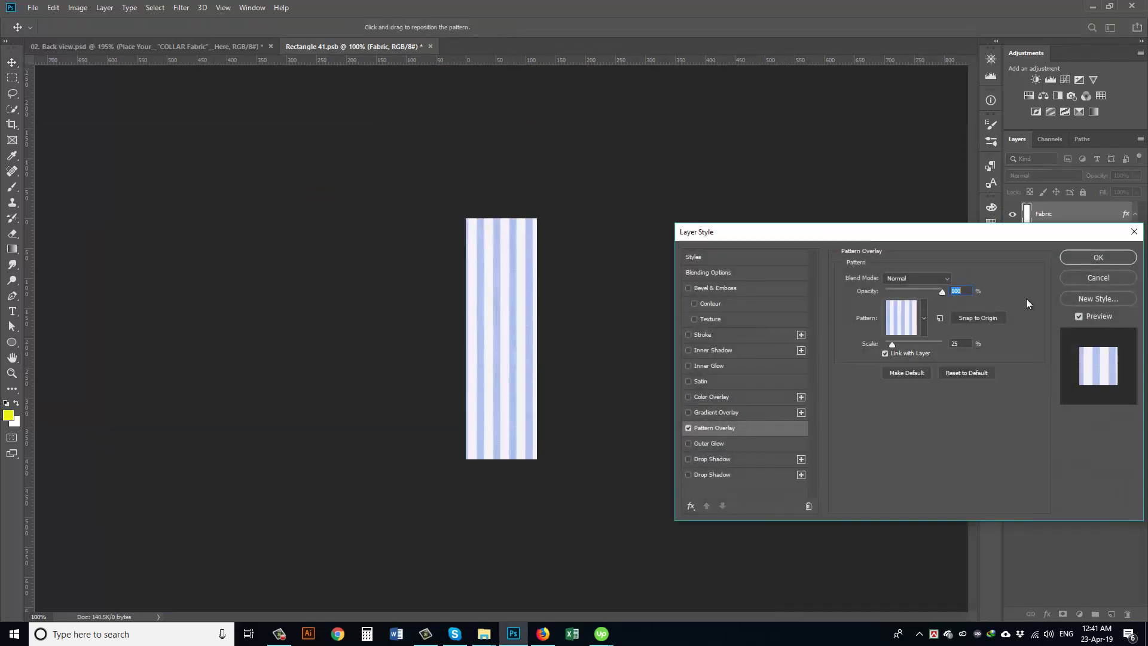
{"action": "double_click", "coordinate": [957, 343]}
{"action": "type", "text": "12"}
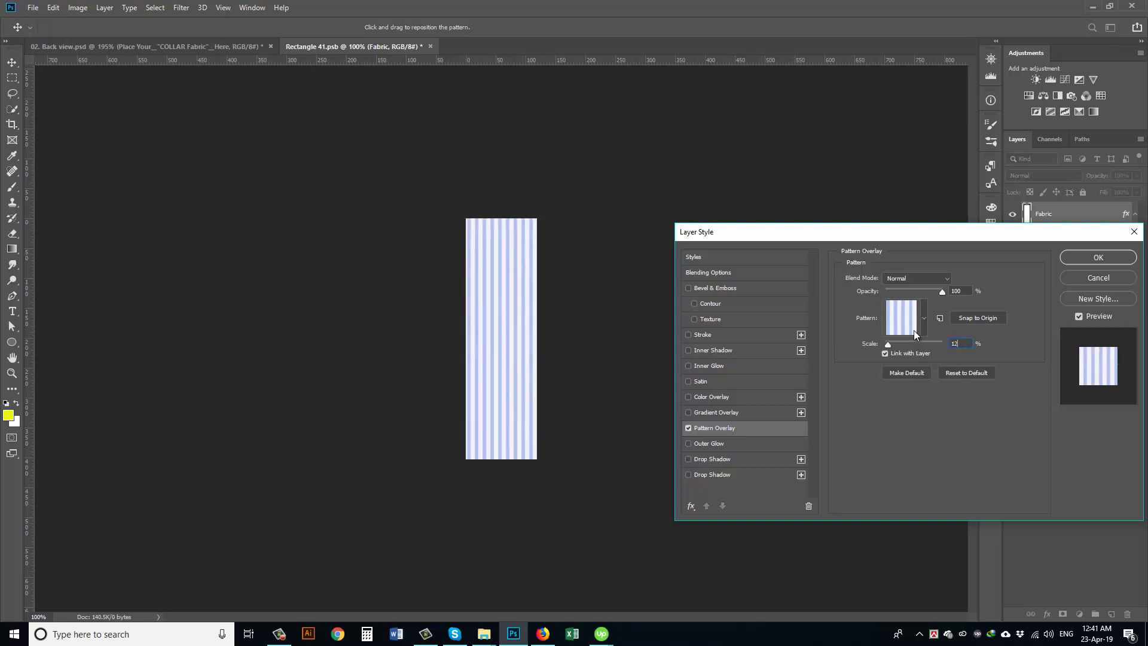
{"action": "left_click", "coordinate": [1090, 258]}
Close the collar smart object file and save its changes to the back view
{"action": "left_click_drag", "start_coordinate": [358, 46], "coordinate": [295, 282]}
{"action": "left_click", "coordinate": [249, 279]}
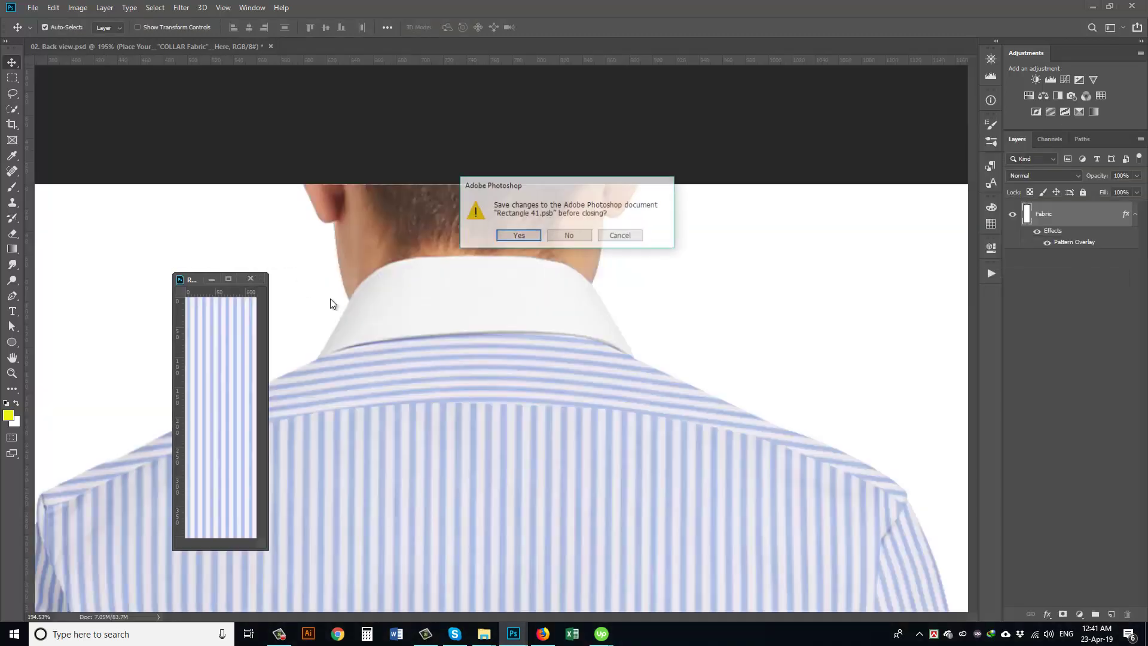
{"action": "left_click", "coordinate": [521, 236]}
Open the back view's cuff fabric smart object and enable the Pattern Overlay on its Fabric layer
{"action": "left_click_drag", "start_coordinate": [525, 339], "coordinate": [421, 338]}
{"action": "left_click_drag", "start_coordinate": [470, 448], "coordinate": [499, 100]}
{"action": "scroll", "coordinate": [392, 434], "scroll_direction": "up", "scroll_amount": 3}
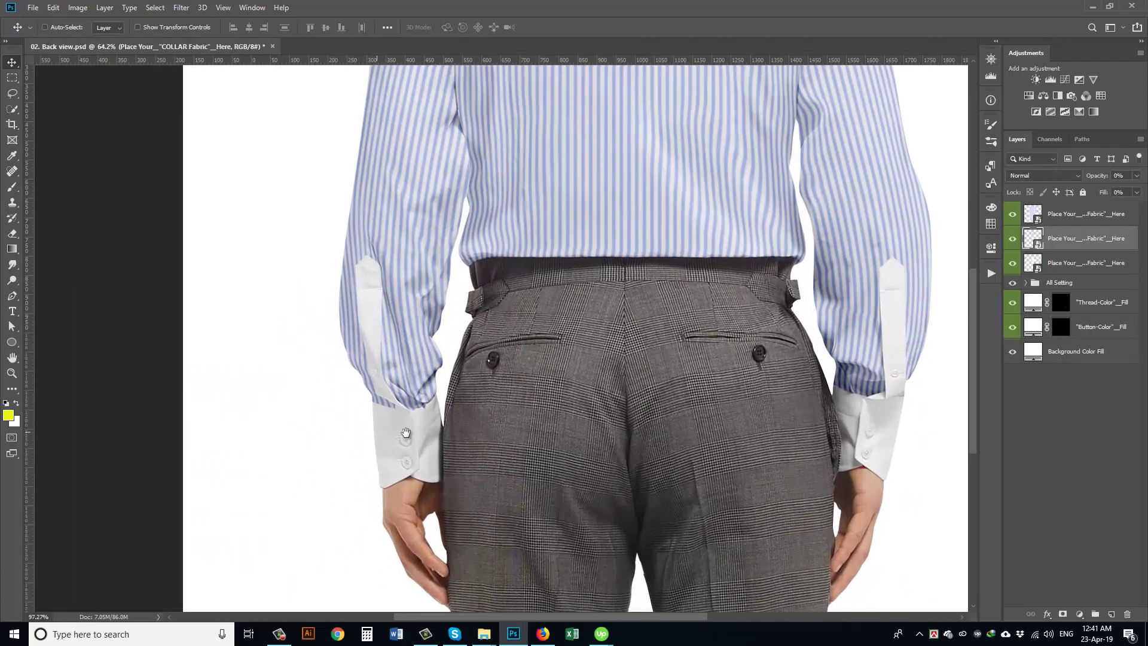
{"action": "double_click", "coordinate": [1037, 269]}
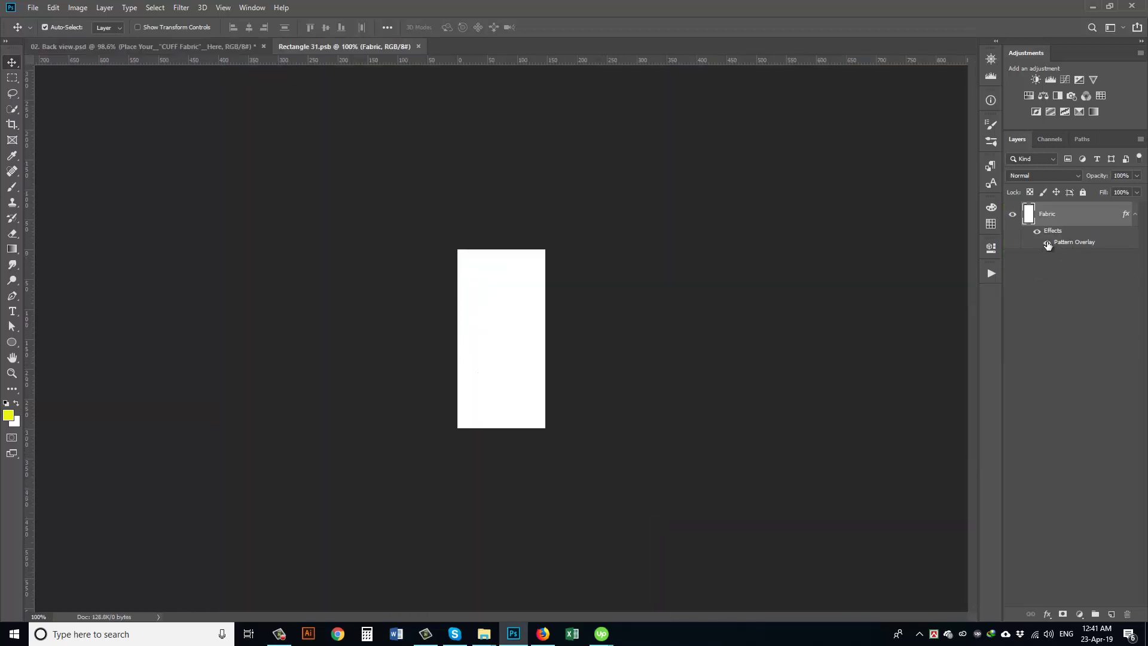
{"action": "left_click", "coordinate": [1047, 243]}
Set the cuff fabric's Pattern Overlay to the light blue stripe pattern at 12% scale
{"action": "double_click", "coordinate": [1073, 244]}
{"action": "left_click", "coordinate": [905, 322]}
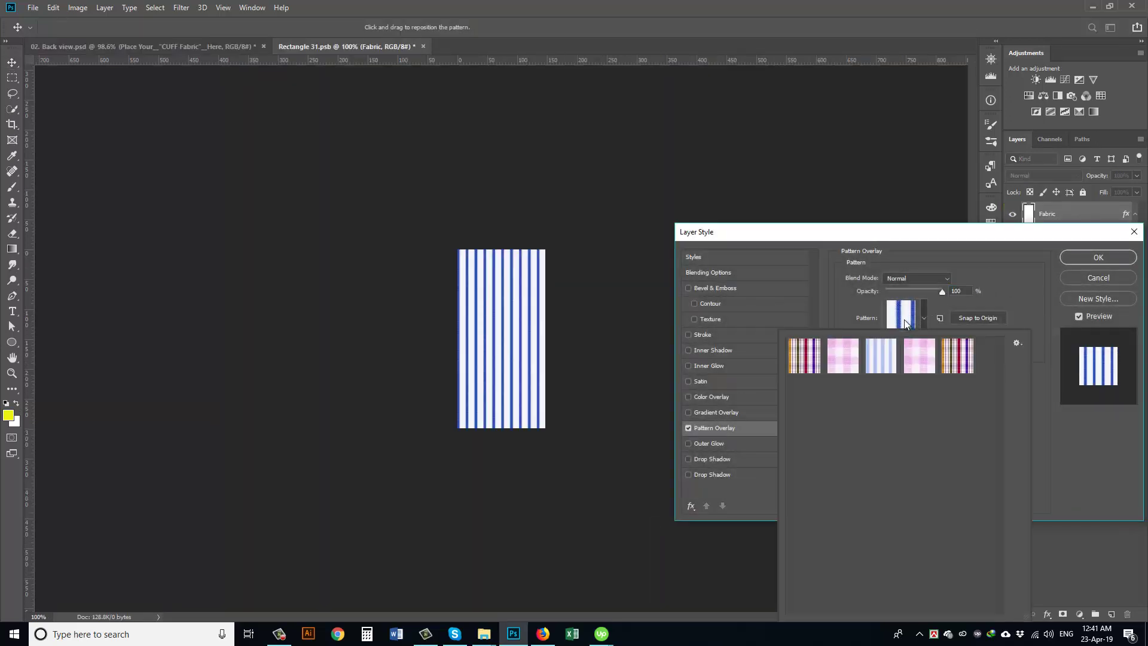
{"action": "left_click", "coordinate": [844, 362]}
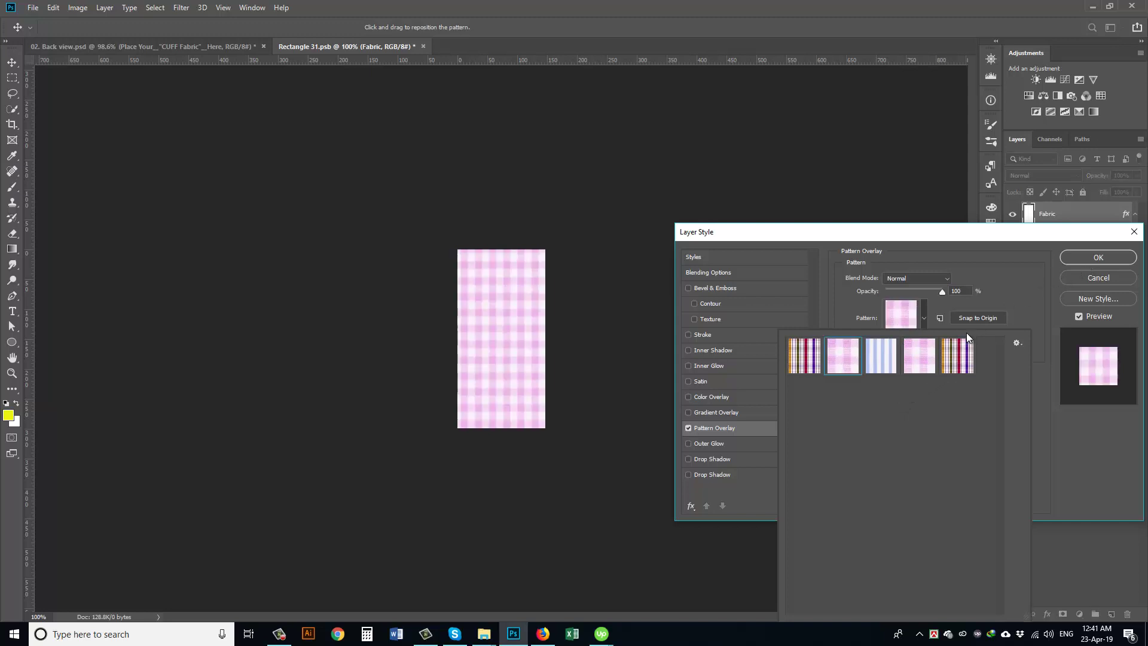
{"action": "left_click", "coordinate": [878, 364]}
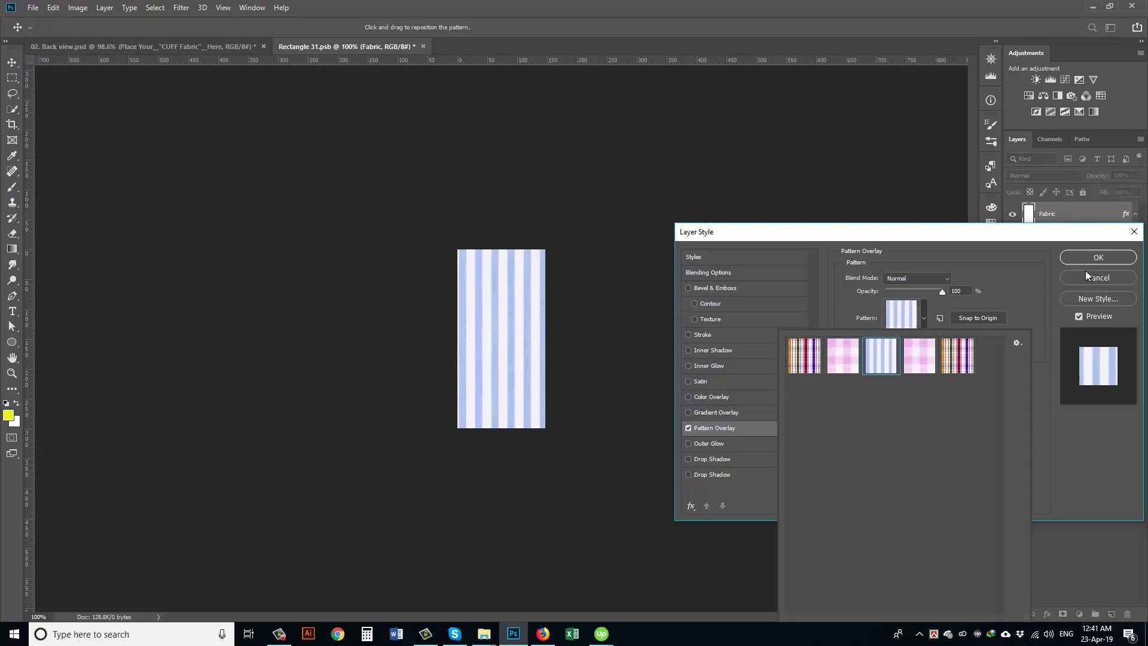
{"action": "left_click", "coordinate": [1020, 278]}
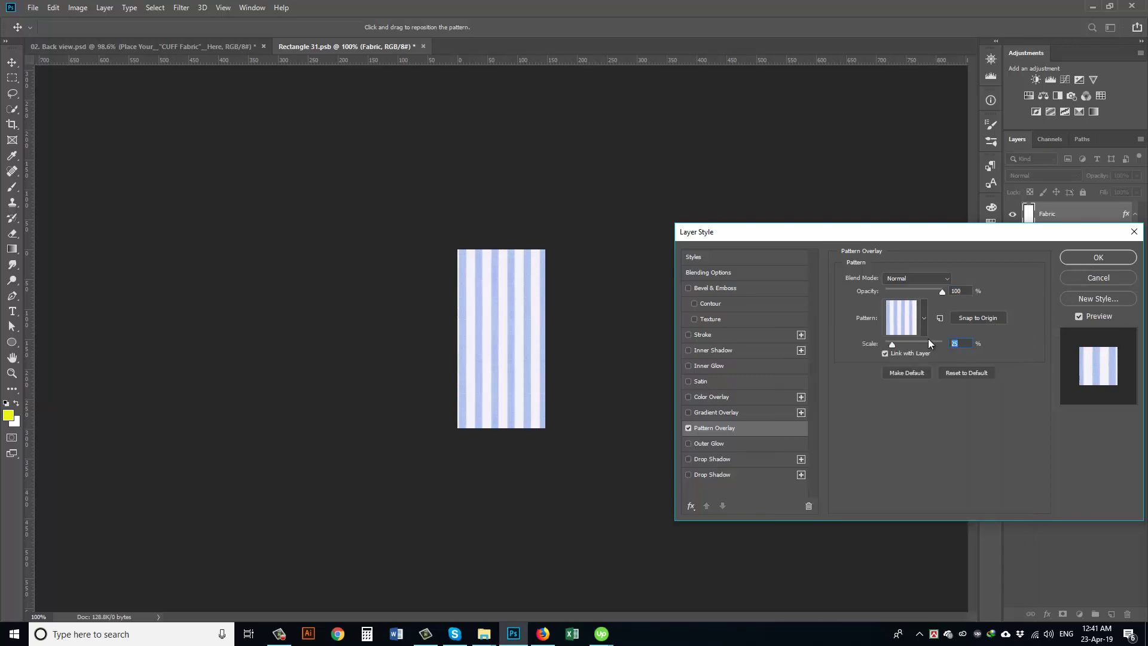
{"action": "type", "text": "12"}
{"action": "left_click", "coordinate": [1083, 258]}
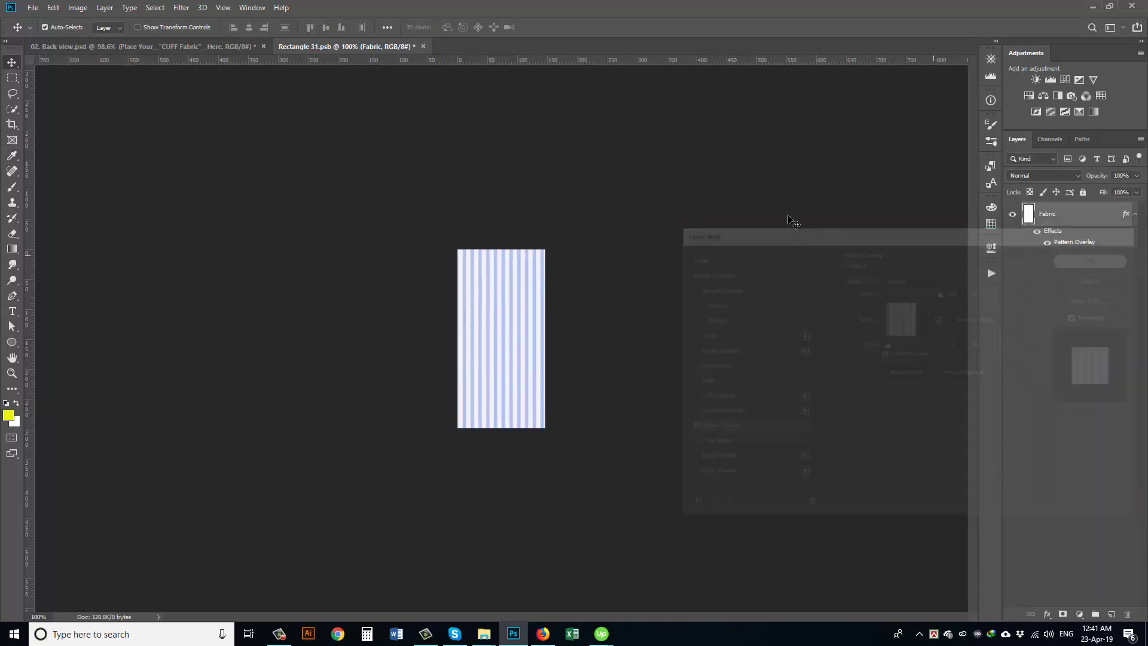
Close the cuff smart object file and save its changes to the back view
{"action": "left_click_drag", "start_coordinate": [372, 52], "coordinate": [260, 252]}
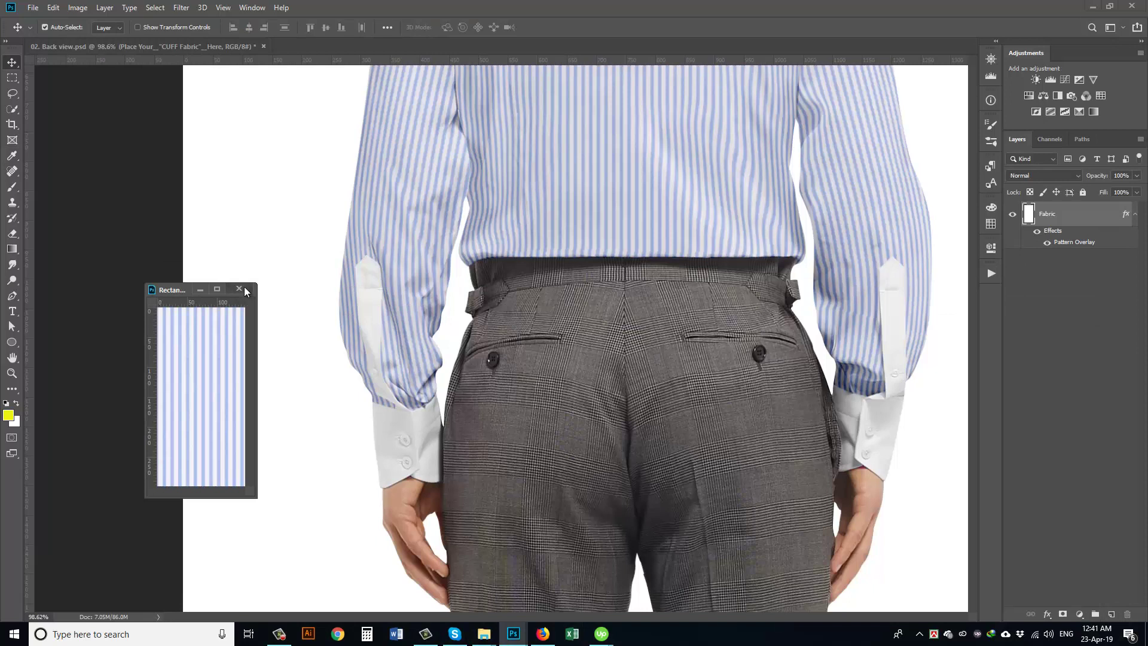
{"action": "left_click", "coordinate": [240, 289]}
{"action": "left_click", "coordinate": [512, 237]}
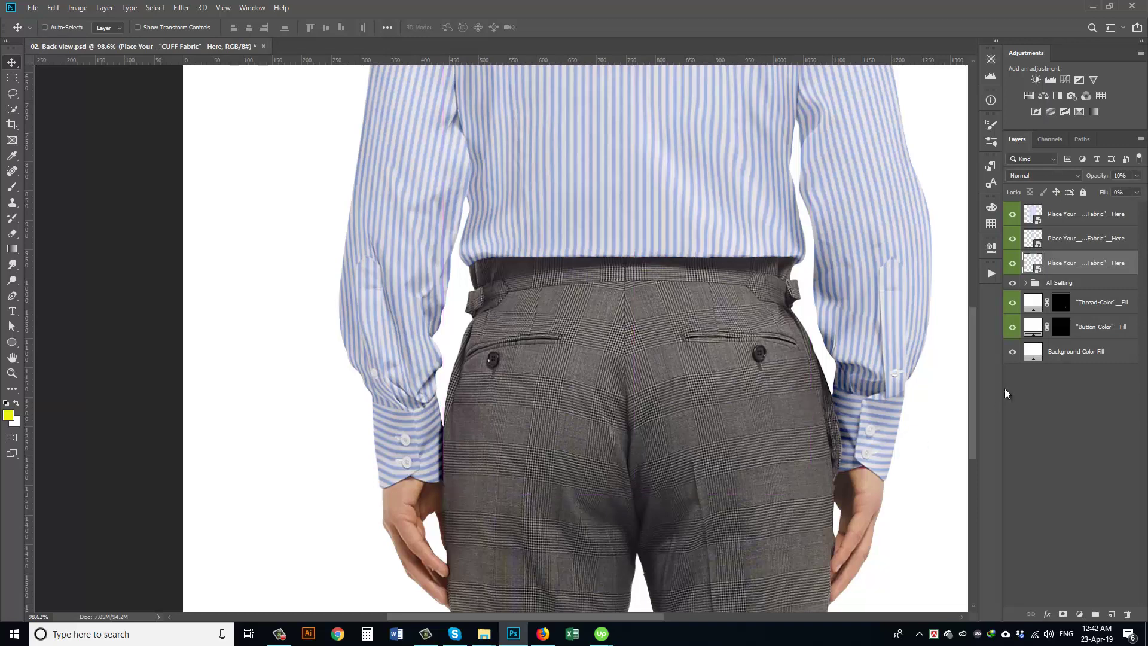
Preview red on the cuff buttons and set the Button-Color fill to white (ffffff)
{"action": "double_click", "coordinate": [1031, 327]}
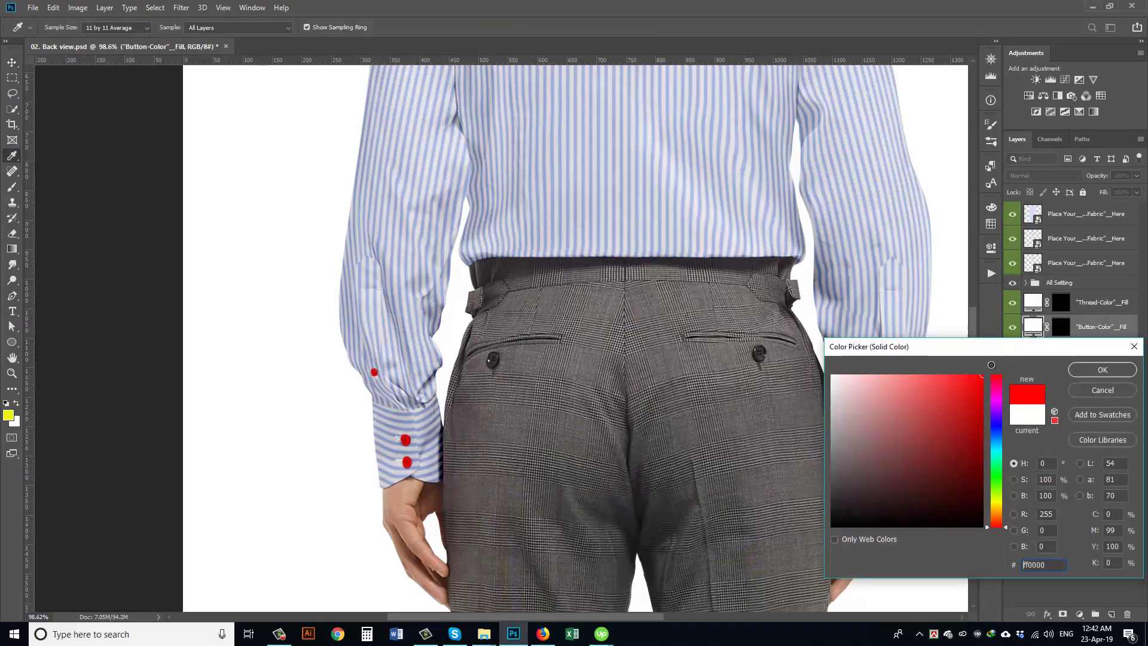
{"action": "left_click_drag", "start_coordinate": [601, 398], "coordinate": [420, 315]}
{"action": "left_click_drag", "start_coordinate": [848, 402], "coordinate": [951, 395]}
{"action": "left_click", "coordinate": [798, 365]}
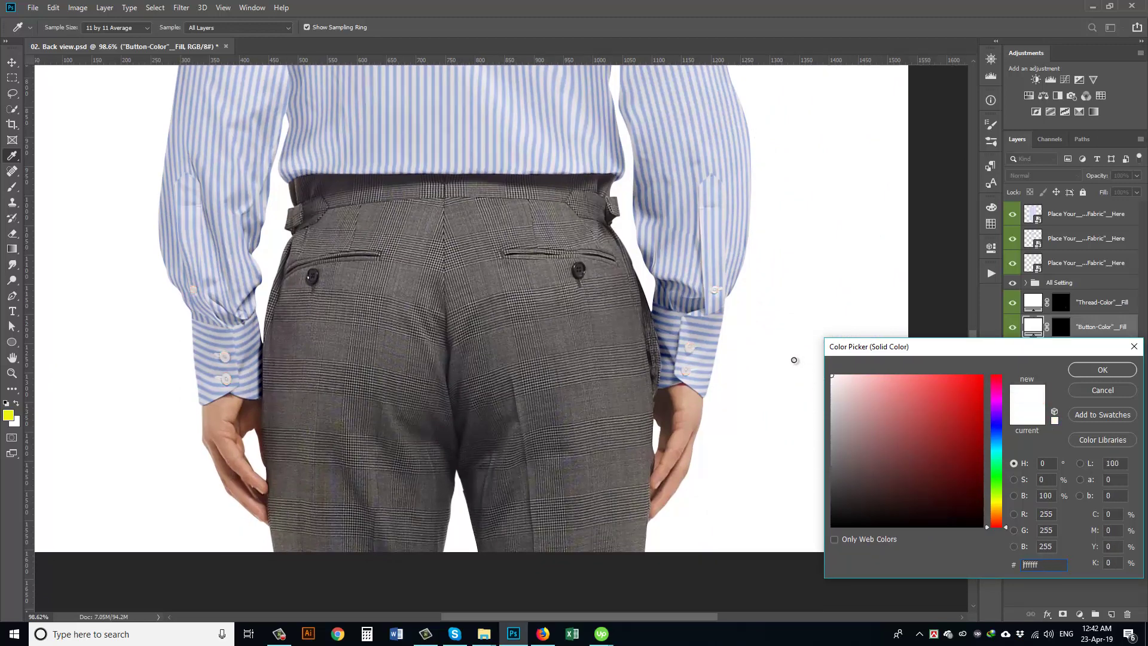
{"action": "left_click", "coordinate": [1089, 371]}
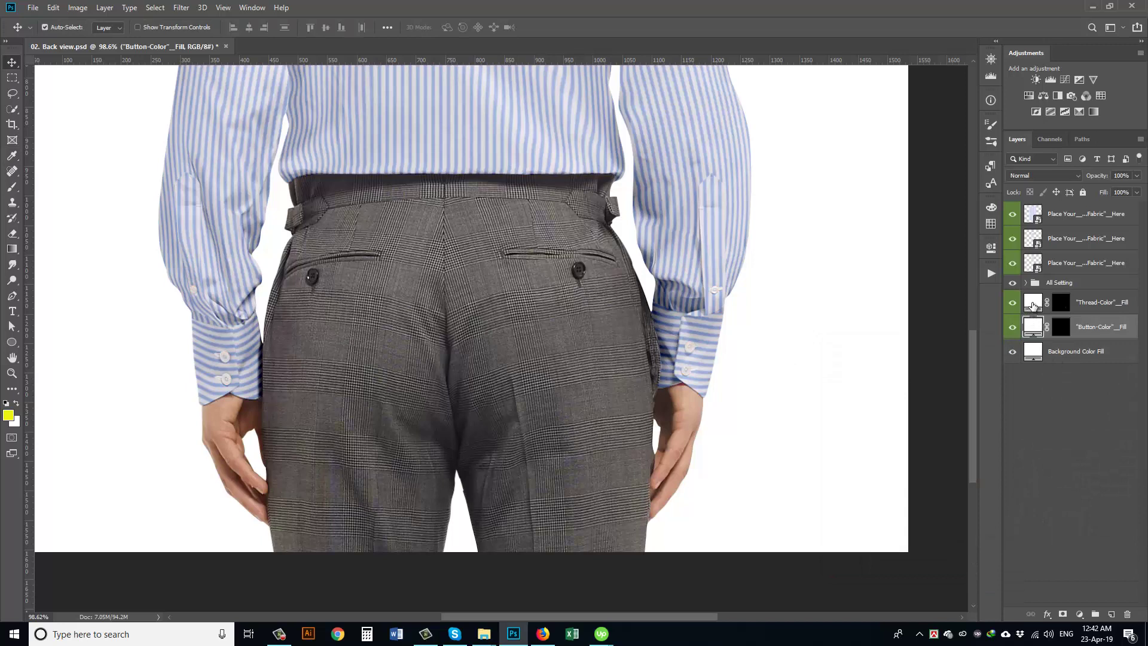
Set the Thread-Color fill to white (ffffff)
{"action": "double_click", "coordinate": [1033, 306]}
{"action": "mouse_move", "coordinate": [928, 396]}
{"action": "left_mouse_down"}
{"action": "mouse_move", "coordinate": [982, 368]}
{"action": "mouse_move", "coordinate": [861, 346]}
{"action": "mouse_move", "coordinate": [990, 368]}
{"action": "mouse_move", "coordinate": [872, 390]}
{"action": "mouse_move", "coordinate": [833, 376]}
{"action": "left_mouse_up"}
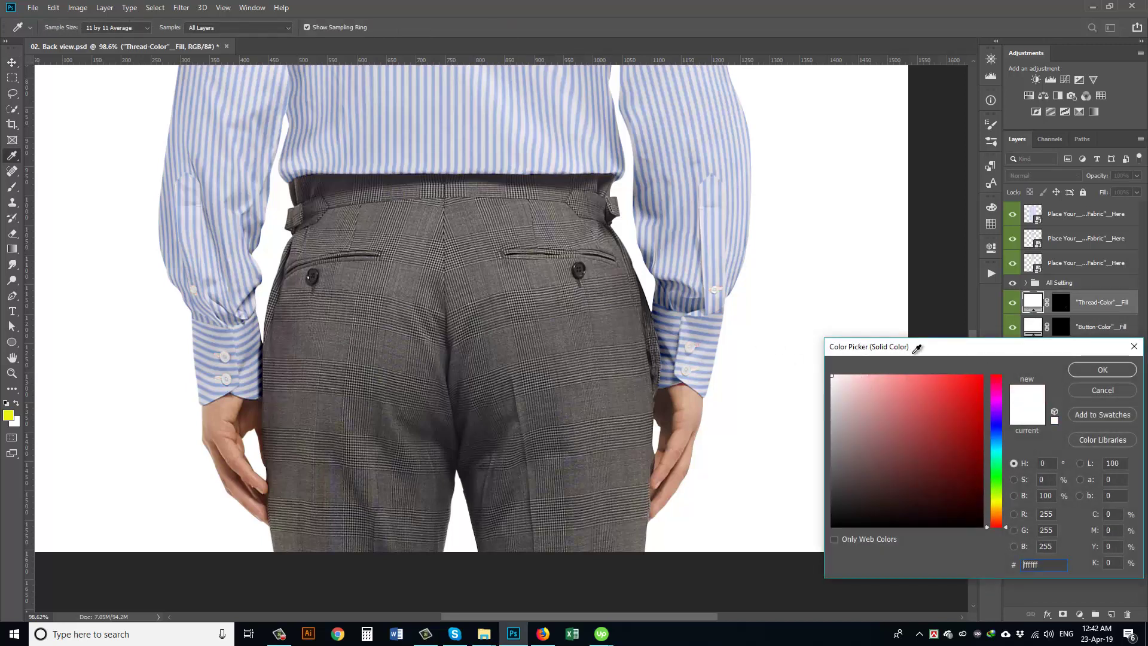
{"action": "left_click", "coordinate": [1102, 370]}
Review the finished back-view shirt from collar to cuffs and close 02. Back view without saving
{"action": "left_click_drag", "start_coordinate": [582, 425], "coordinate": [555, 364]}
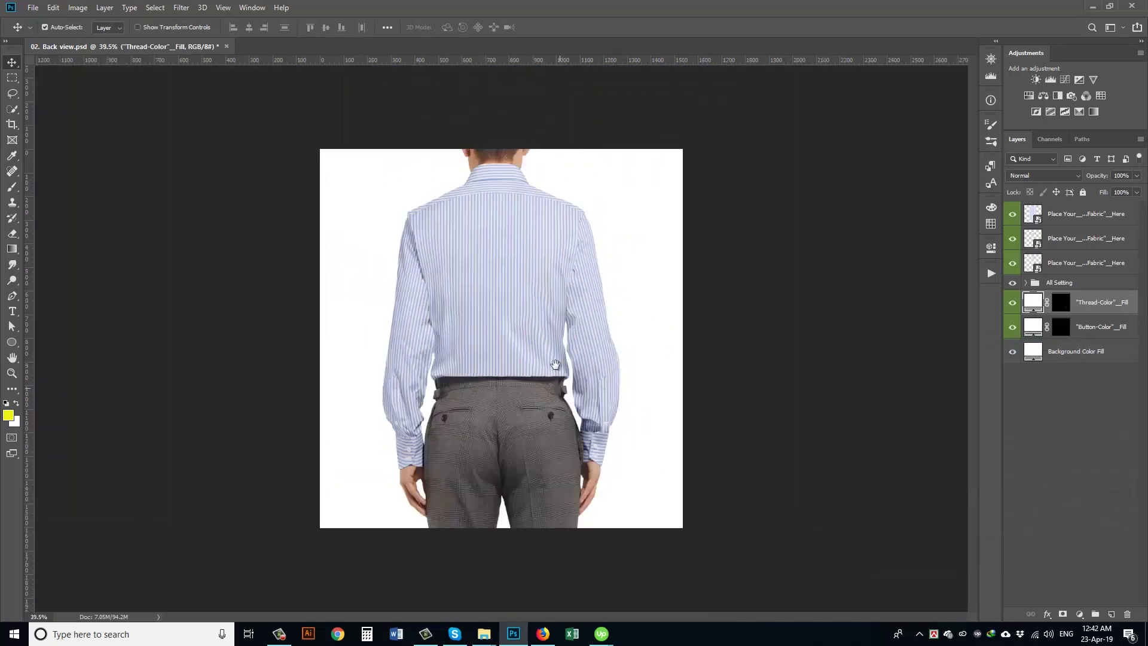
{"action": "left_click_drag", "start_coordinate": [499, 177], "coordinate": [546, 216]}
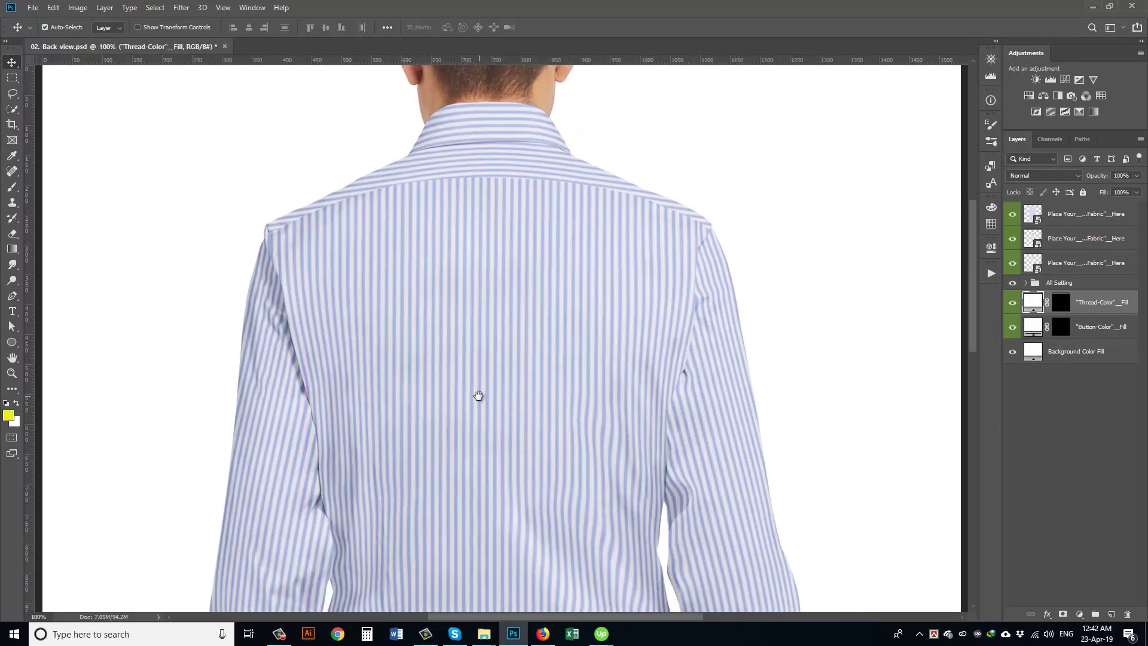
{"action": "left_click_drag", "start_coordinate": [456, 397], "coordinate": [428, 393]}
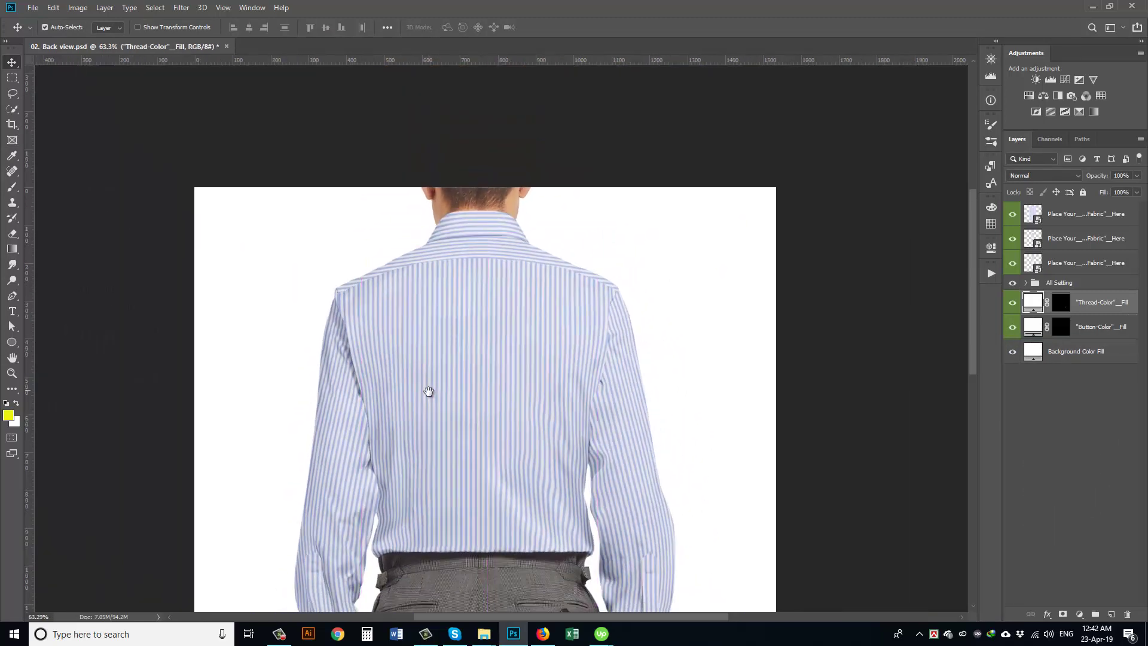
{"action": "left_click", "coordinate": [226, 46]}
{"action": "left_click", "coordinate": [564, 235]}
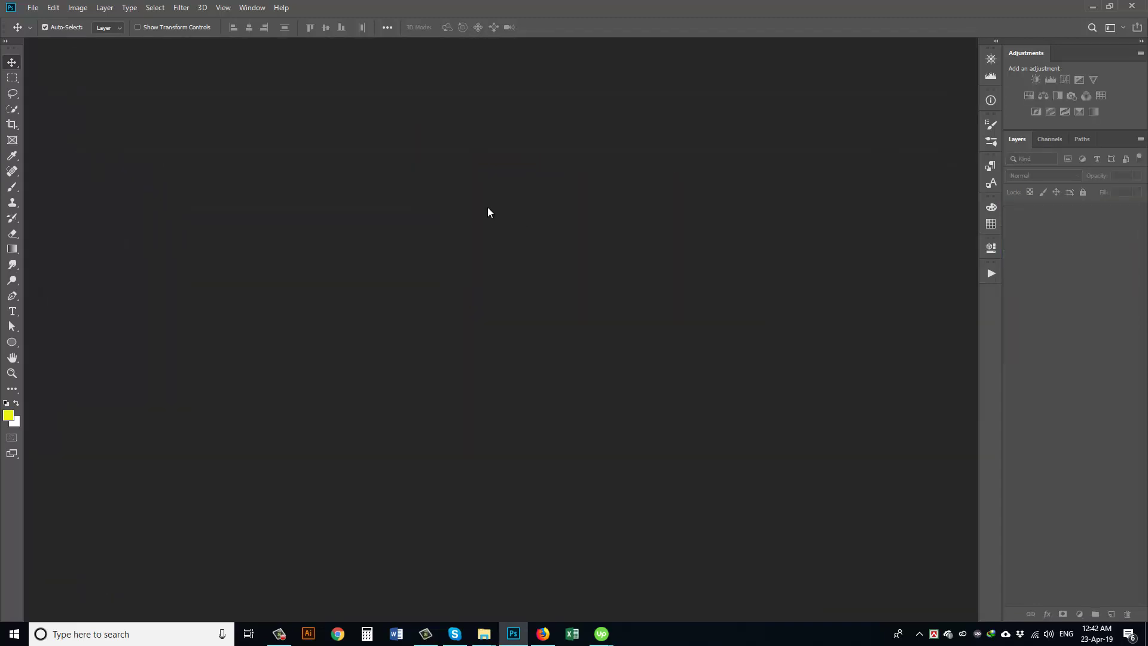
Open the Model PSD mockup from the Main files folder
{"action": "key", "text": "ctrl+o"}
{"action": "left_click", "coordinate": [60, 28]}
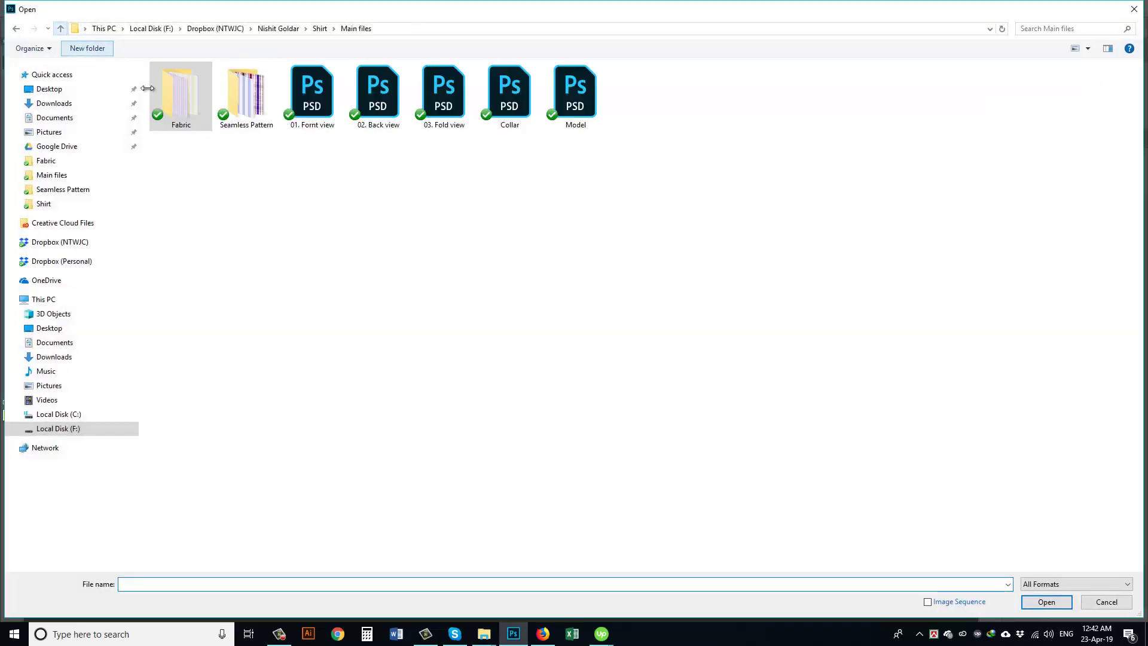
{"action": "left_click", "coordinate": [357, 181]}
{"action": "double_click", "coordinate": [571, 104]}
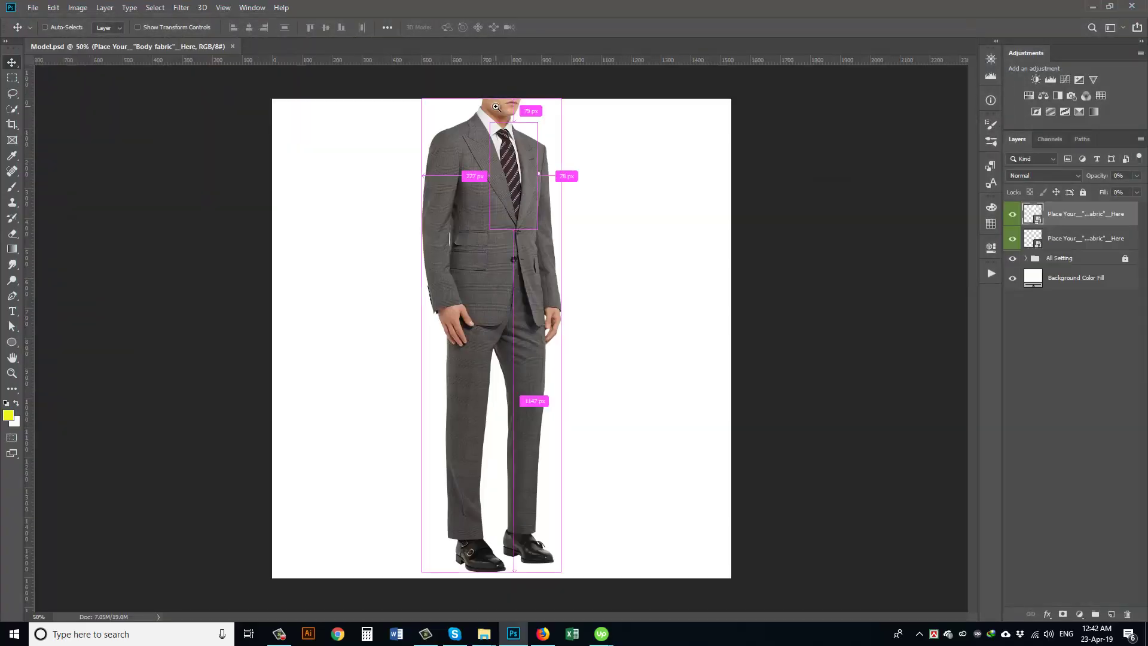
{"action": "left_click_drag", "start_coordinate": [504, 109], "coordinate": [581, 238]}
Turn on the body fabric's Pattern Overlay with the blue-and-white striped pattern and save the smart object back to the model
{"action": "double_click", "coordinate": [1038, 222]}
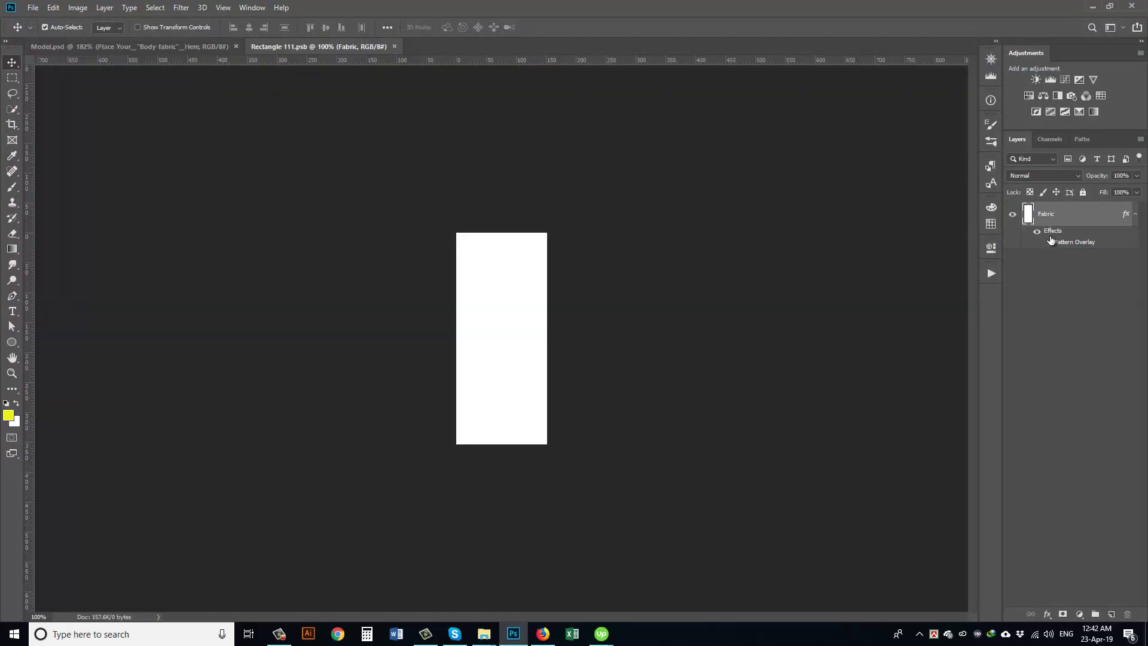
{"action": "left_click", "coordinate": [1047, 243]}
{"action": "double_click", "coordinate": [1062, 242]}
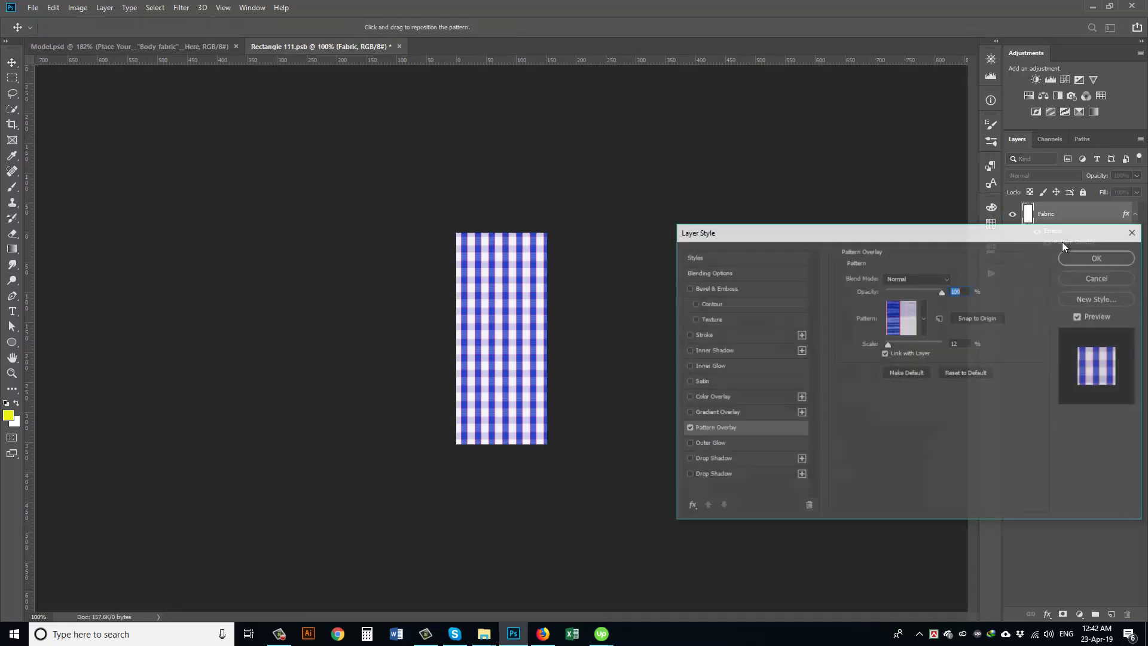
{"action": "left_click", "coordinate": [915, 310]}
{"action": "left_click", "coordinate": [886, 367]}
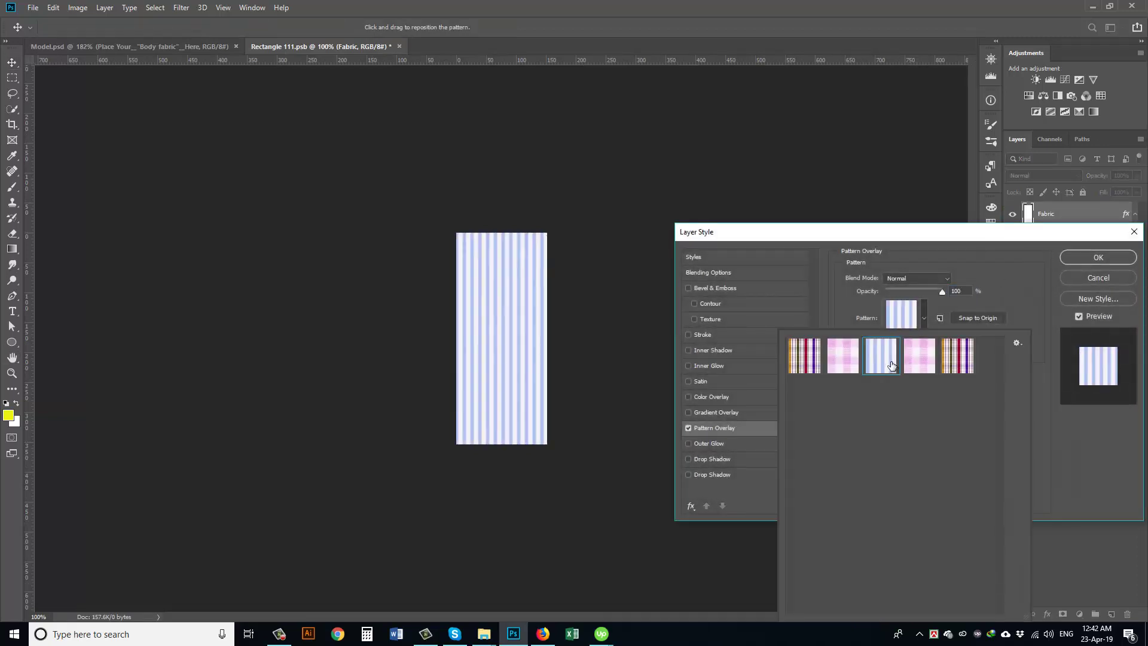
{"action": "left_click", "coordinate": [1035, 281]}
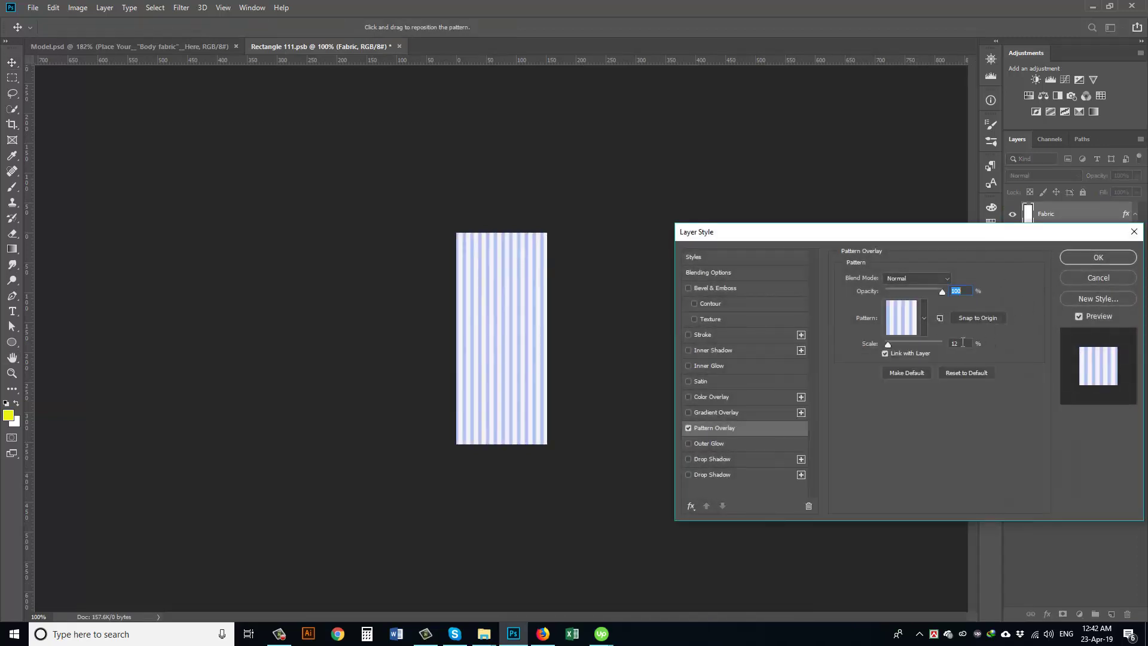
{"action": "left_click", "coordinate": [1094, 257]}
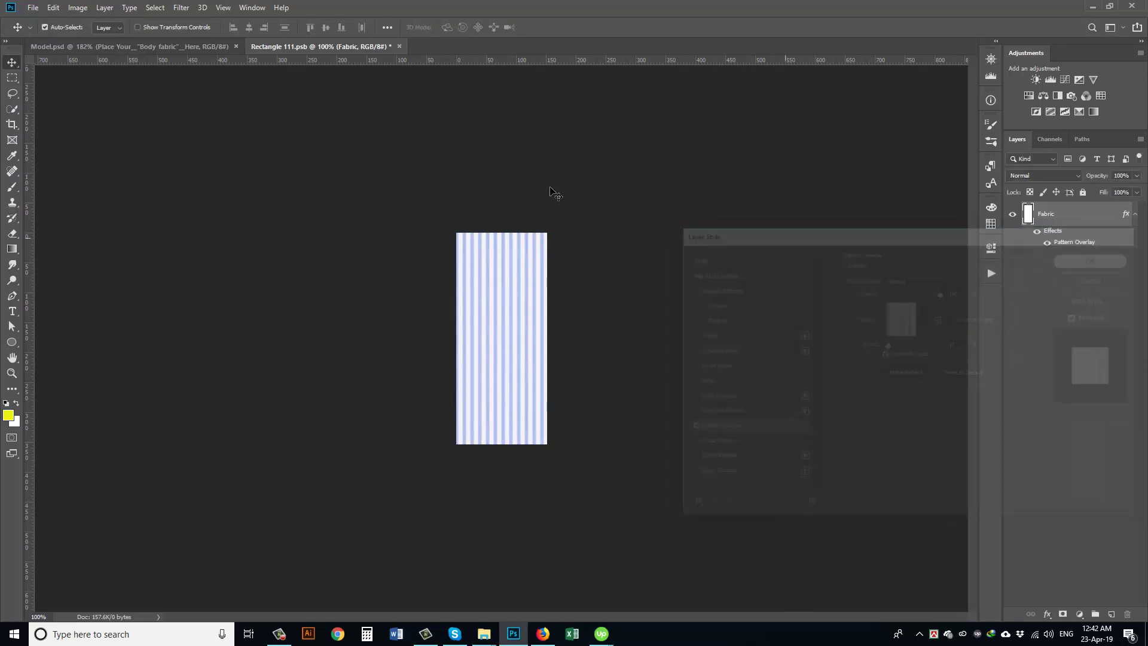
{"action": "left_click_drag", "start_coordinate": [346, 45], "coordinate": [232, 189]}
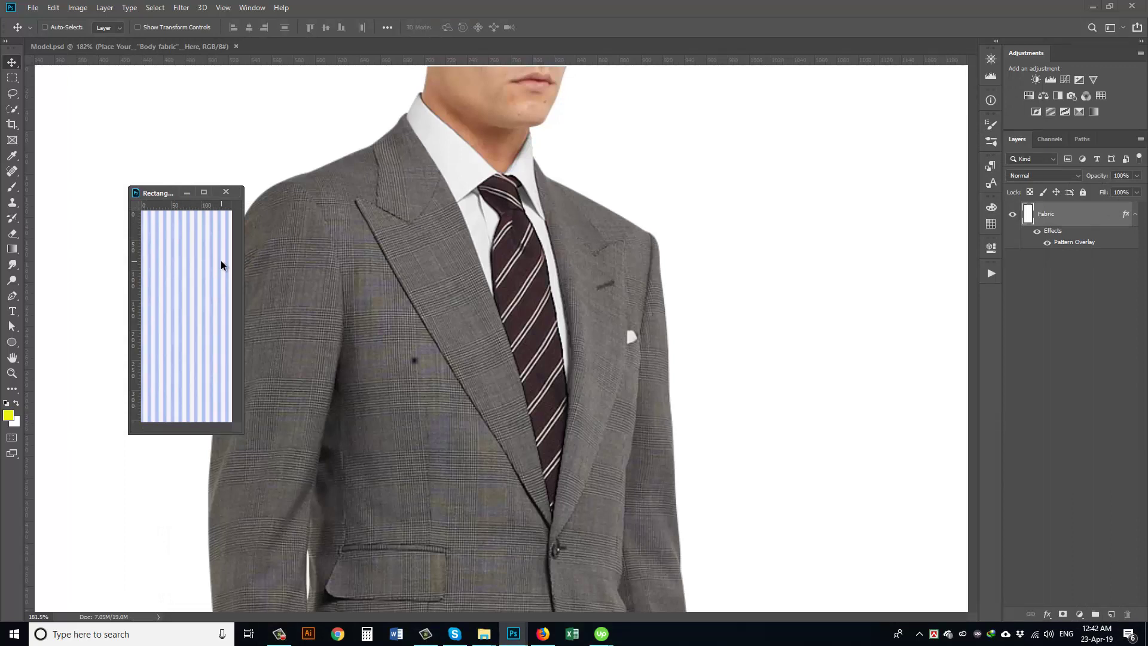
{"action": "left_click", "coordinate": [227, 197]}
Open the model's collar fabric smart object and change its Pattern Overlay to the blue-and-white striped pattern
{"action": "left_click", "coordinate": [1039, 242]}
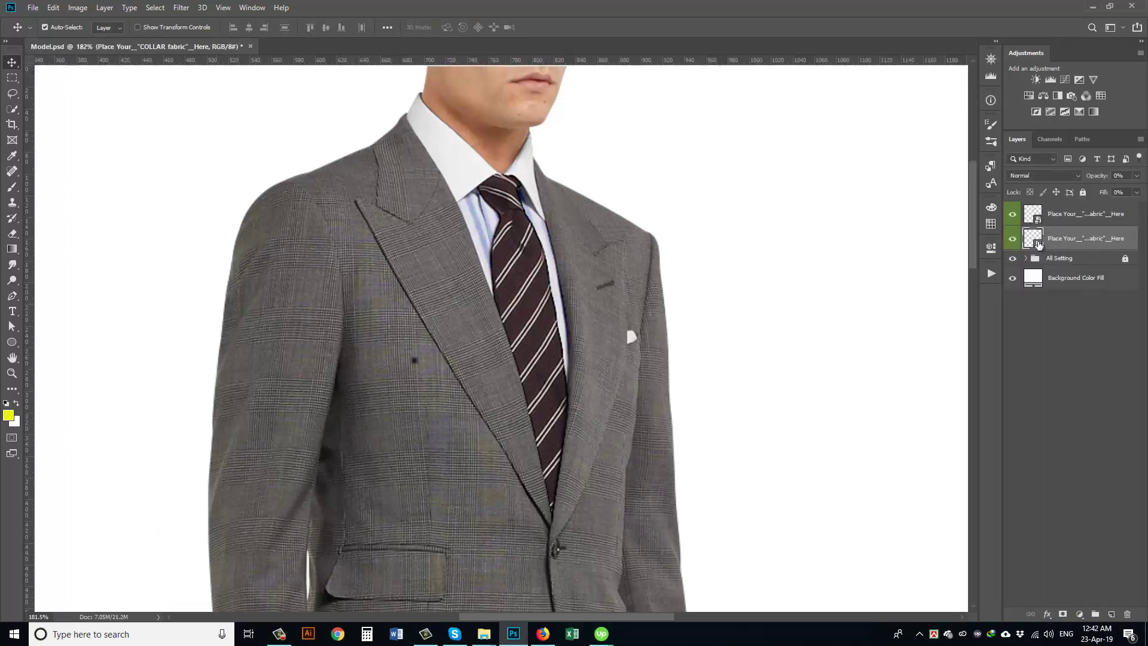
{"action": "double_click", "coordinate": [1038, 243]}
{"action": "left_click", "coordinate": [1048, 243]}
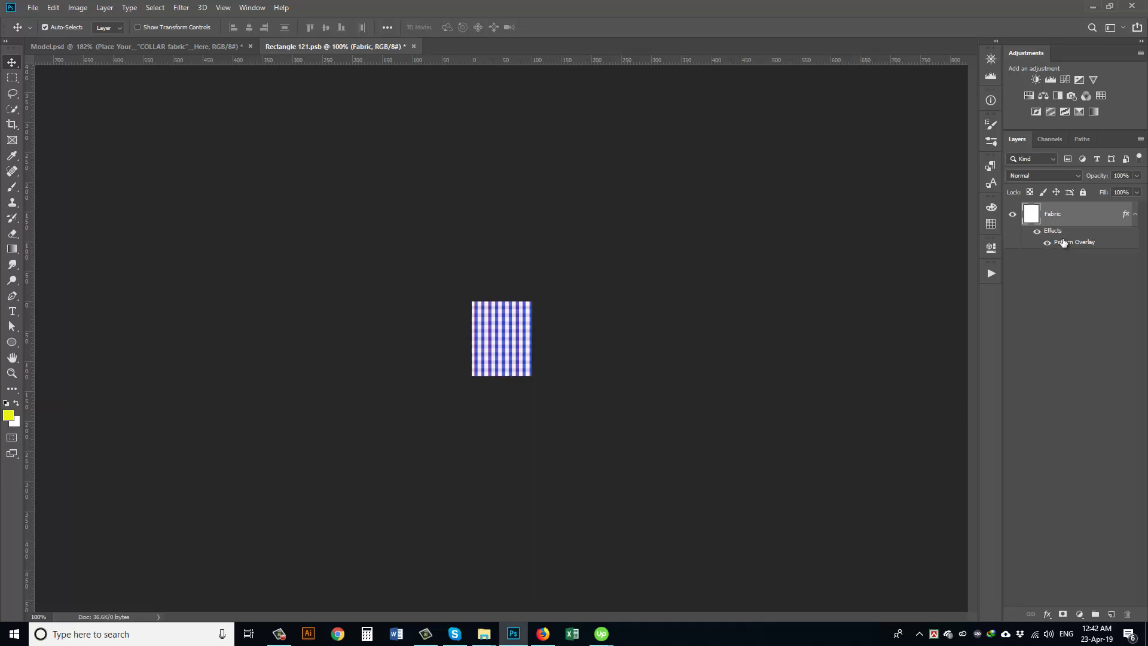
{"action": "double_click", "coordinate": [1062, 242]}
{"action": "left_click", "coordinate": [916, 317]}
{"action": "left_click", "coordinate": [881, 359]}
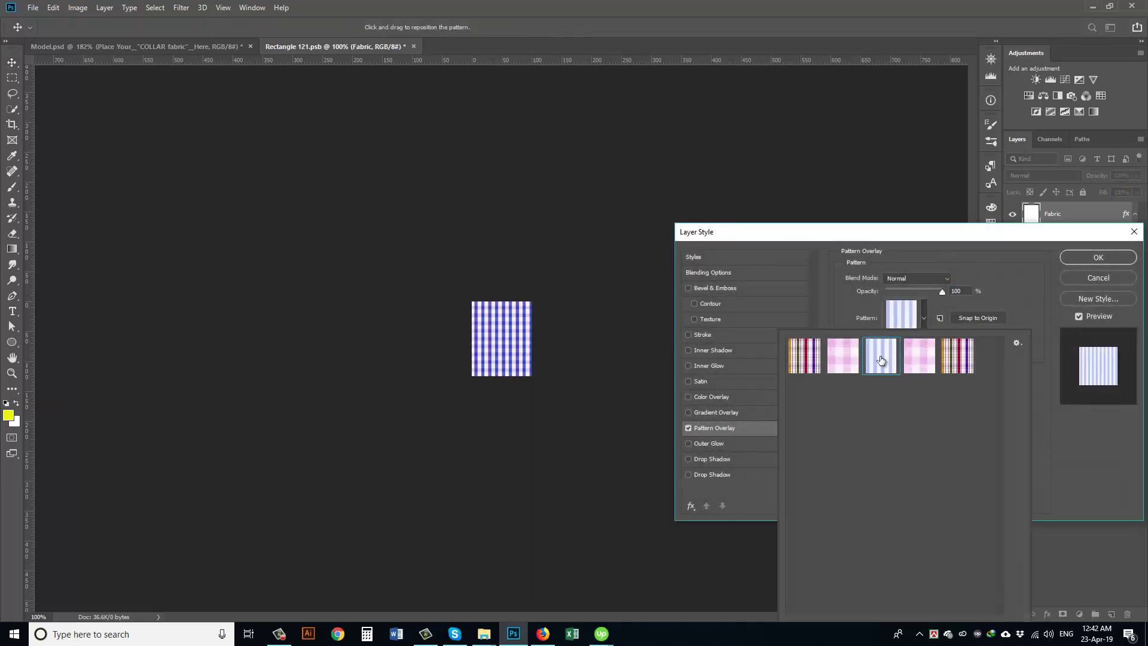
{"action": "left_click", "coordinate": [1029, 293]}
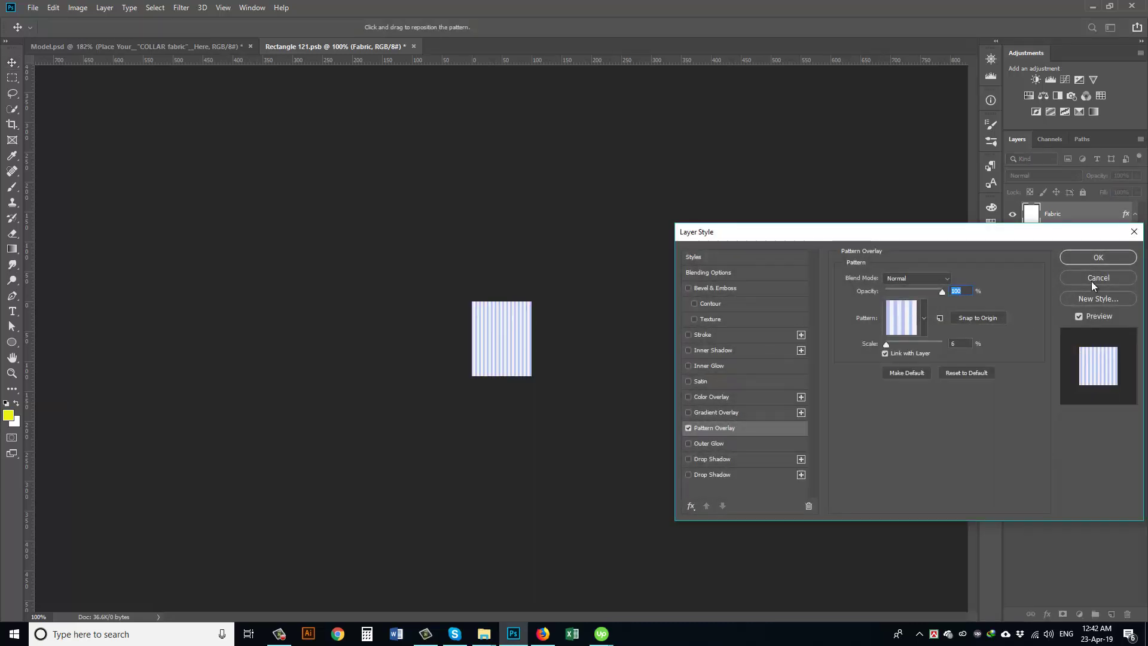
{"action": "left_click", "coordinate": [1090, 257]}
Close the collar fabric smart object and save its changes to the model mockup
{"action": "left_click_drag", "start_coordinate": [368, 47], "coordinate": [278, 268]}
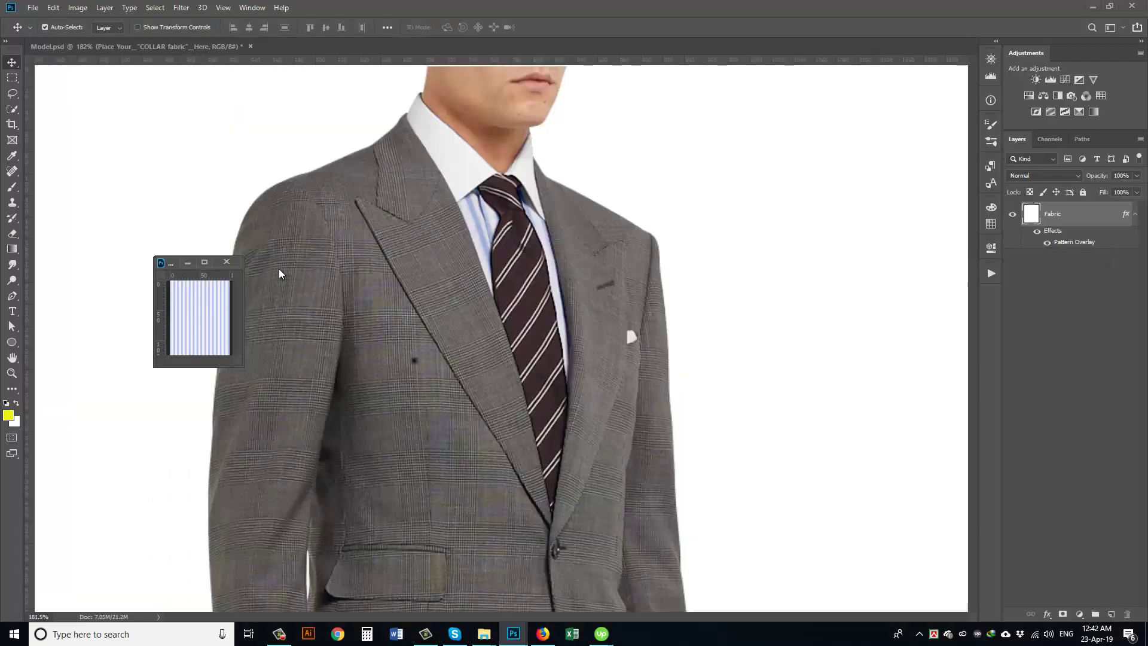
{"action": "left_click", "coordinate": [227, 262]}
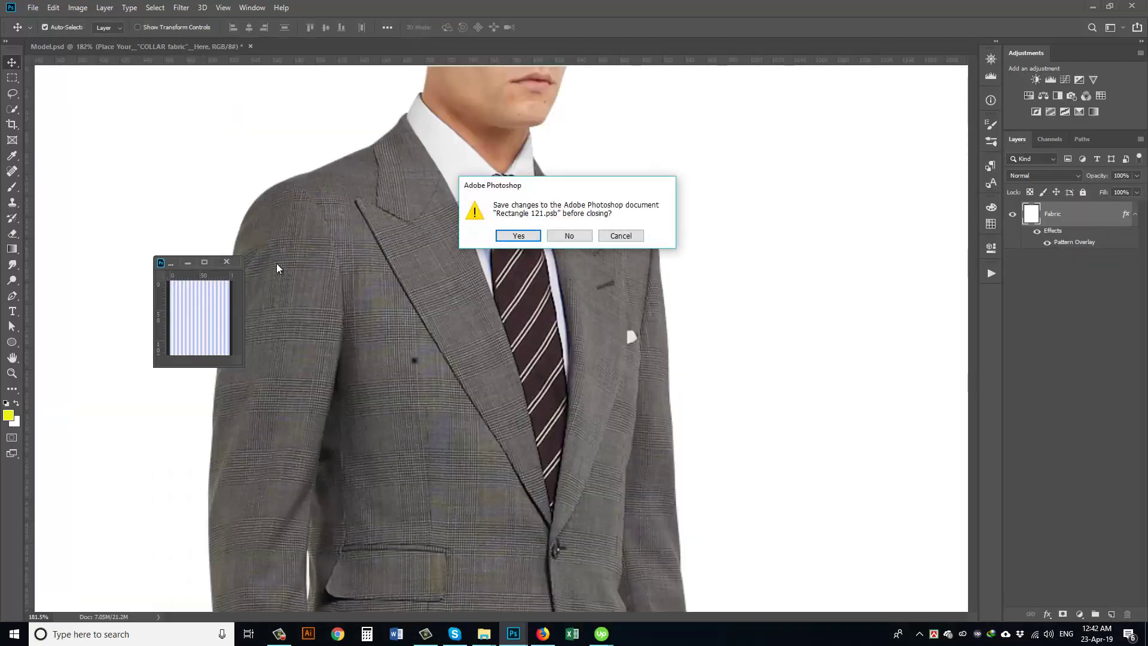
{"action": "left_click", "coordinate": [518, 236]}
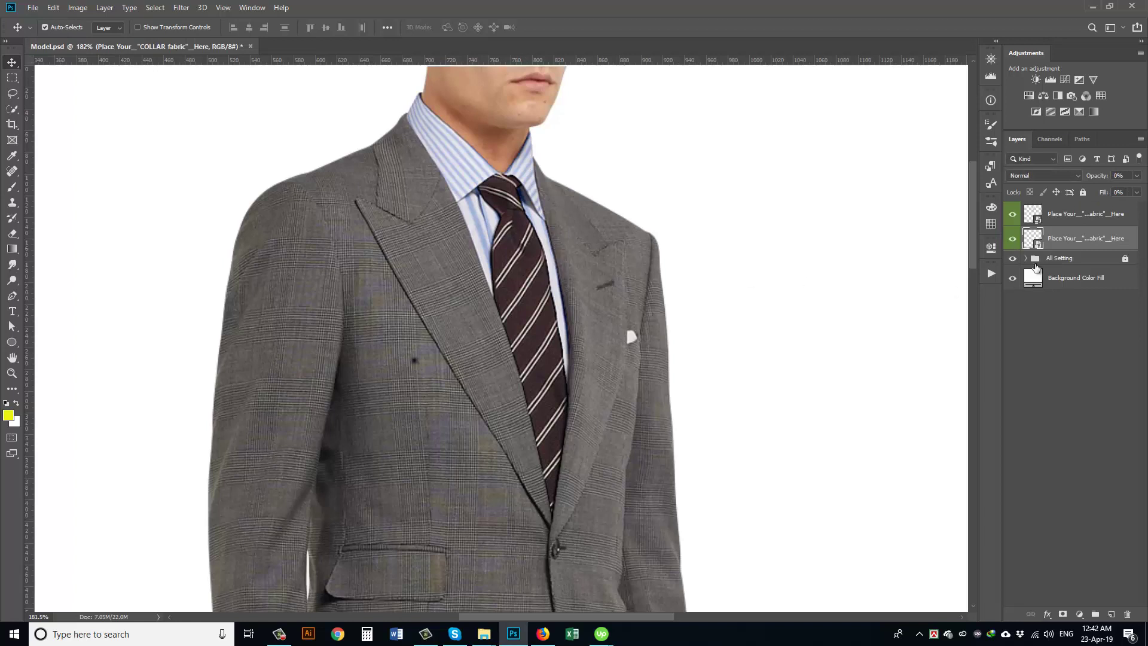
Set the body fabric's Pattern Overlay scale to 6% and save the smart object back to the model
{"action": "double_click", "coordinate": [1034, 216]}
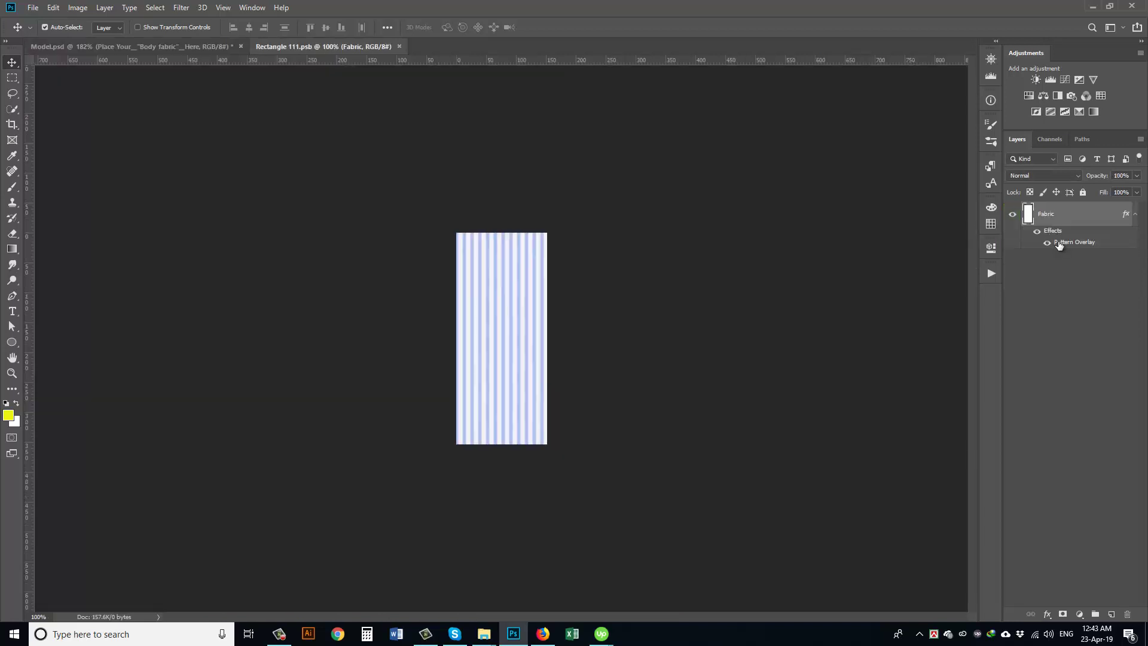
{"action": "double_click", "coordinate": [1059, 244]}
{"action": "left_click", "coordinate": [959, 342]}
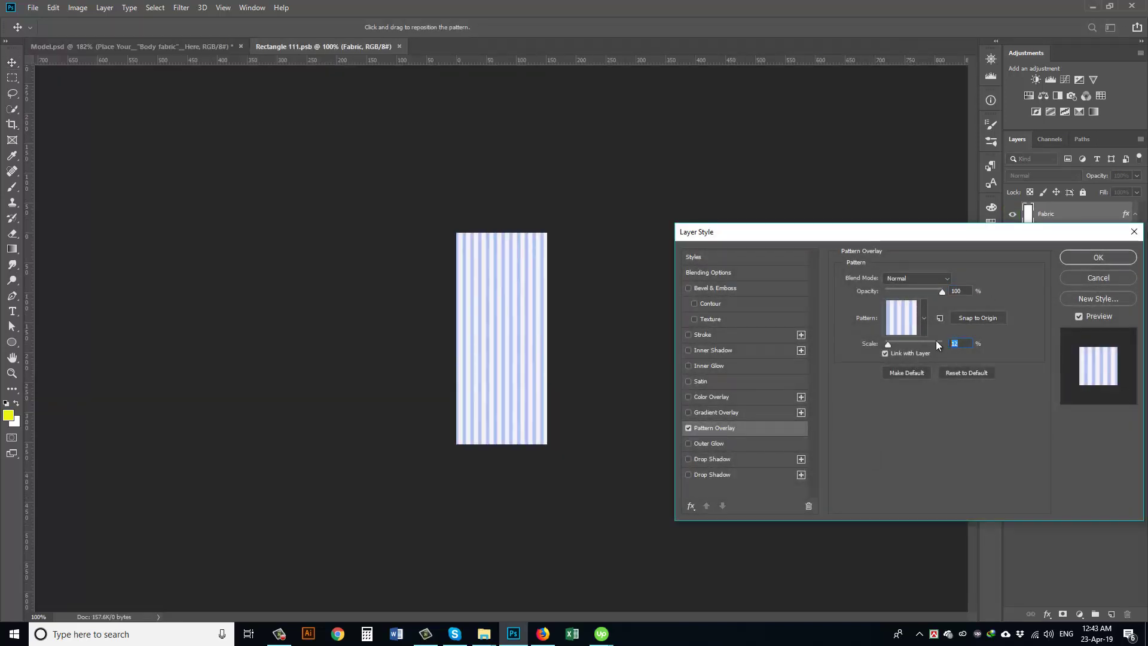
{"action": "type", "text": "6"}
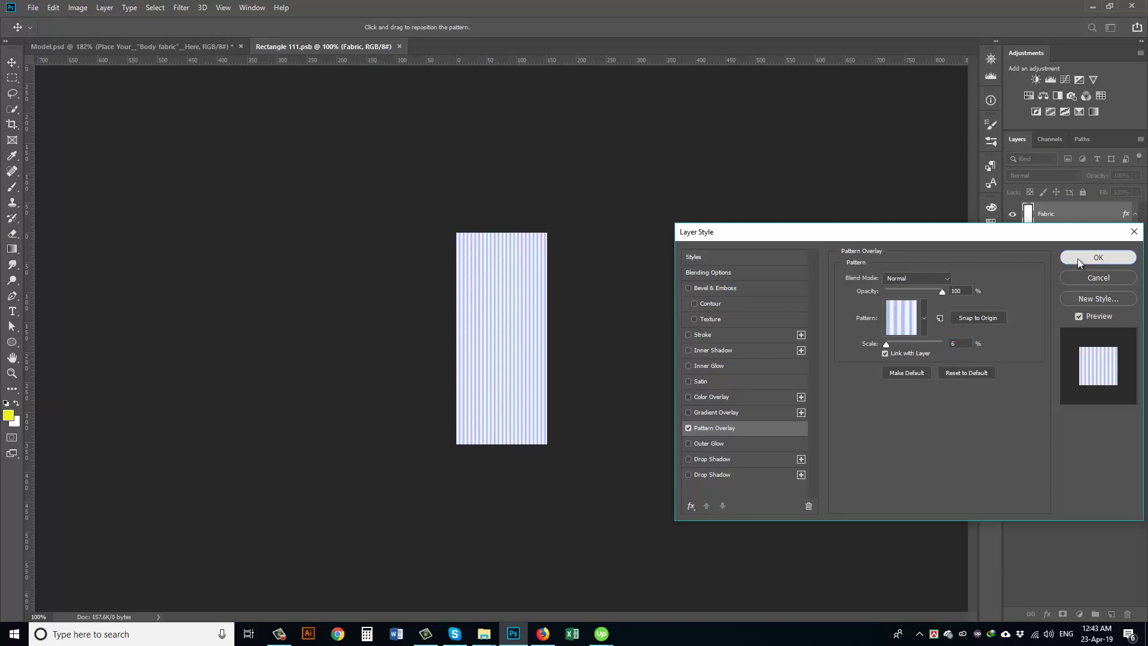
{"action": "left_click", "coordinate": [1078, 258]}
{"action": "left_click_drag", "start_coordinate": [333, 53], "coordinate": [288, 274]}
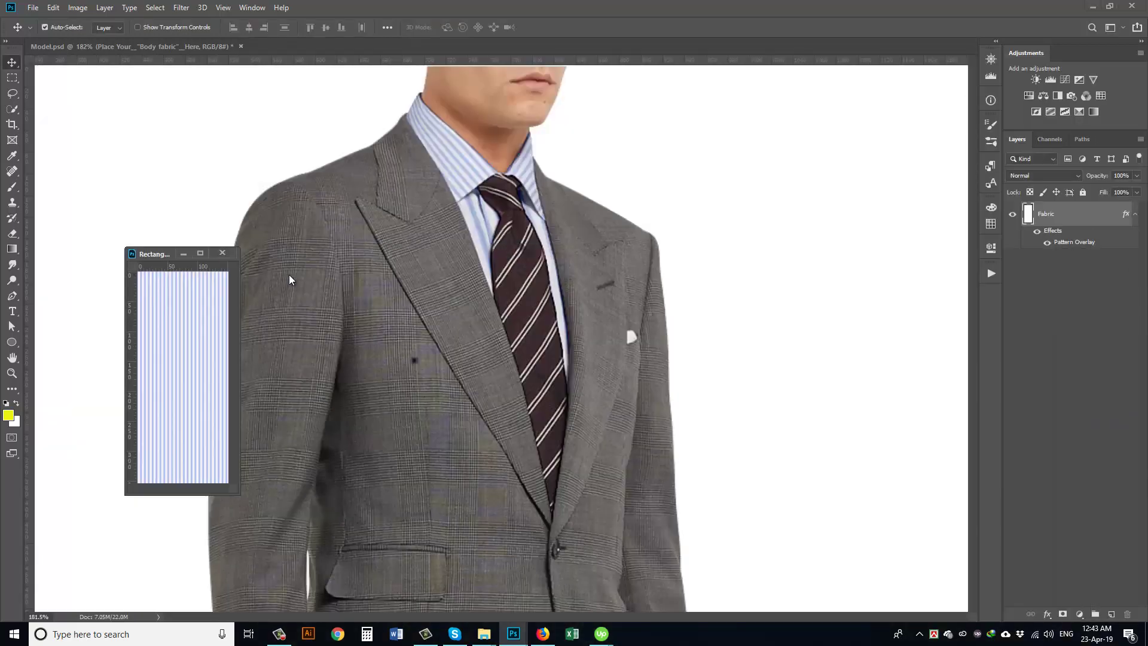
{"action": "left_click", "coordinate": [222, 253]}
{"action": "left_click", "coordinate": [511, 235]}
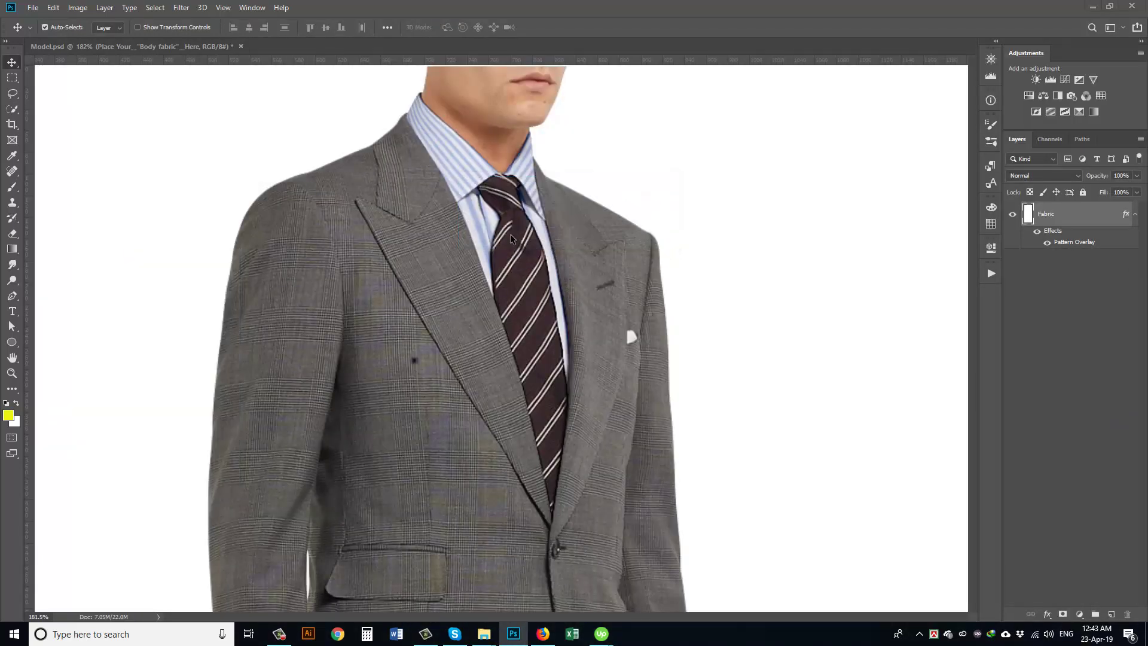
Review the suited model with the striped shirt and close Model.psd without saving
{"action": "left_click_drag", "start_coordinate": [449, 386], "coordinate": [388, 457]}
{"action": "left_click_drag", "start_coordinate": [415, 343], "coordinate": [382, 309]}
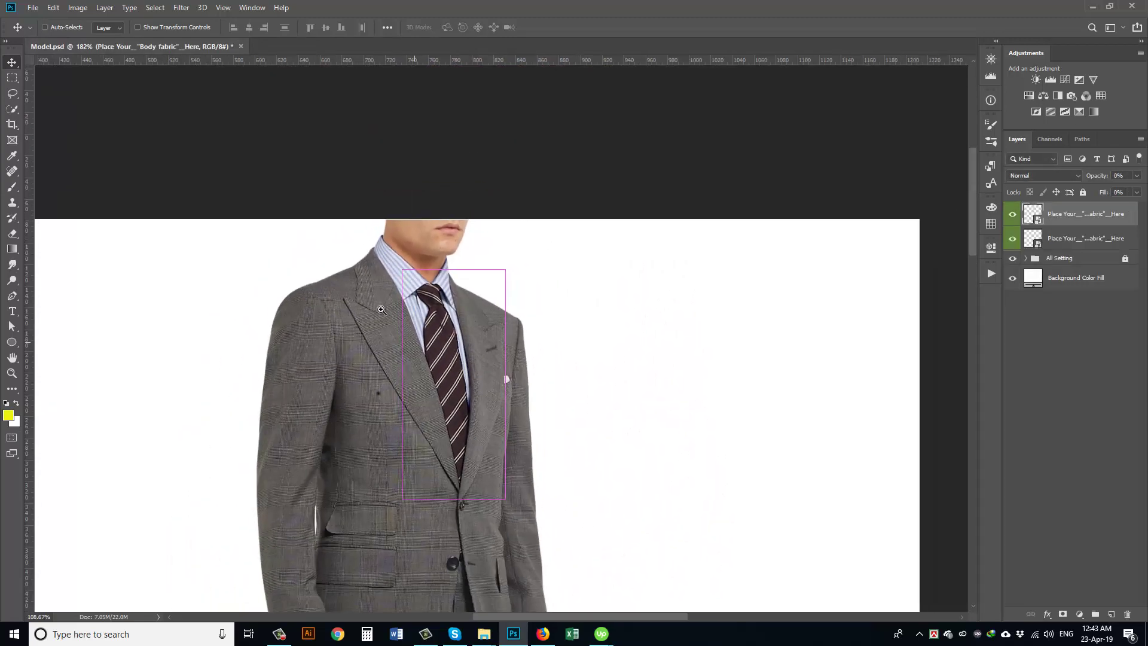
{"action": "scroll", "coordinate": [381, 309], "scroll_direction": "down", "scroll_amount": 2}
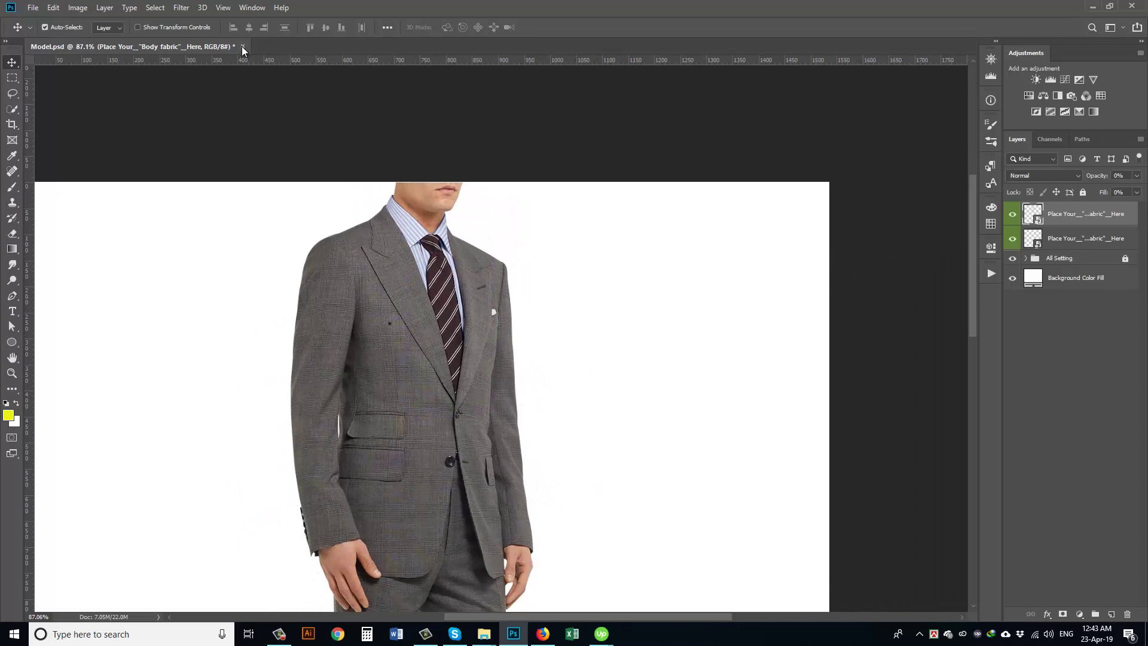
{"action": "left_click", "coordinate": [242, 46]}
{"action": "left_click", "coordinate": [573, 233]}
Open the Collar PSD mockup and open its Place Your Fabric here smart object for editing
{"action": "double_click", "coordinate": [477, 230]}
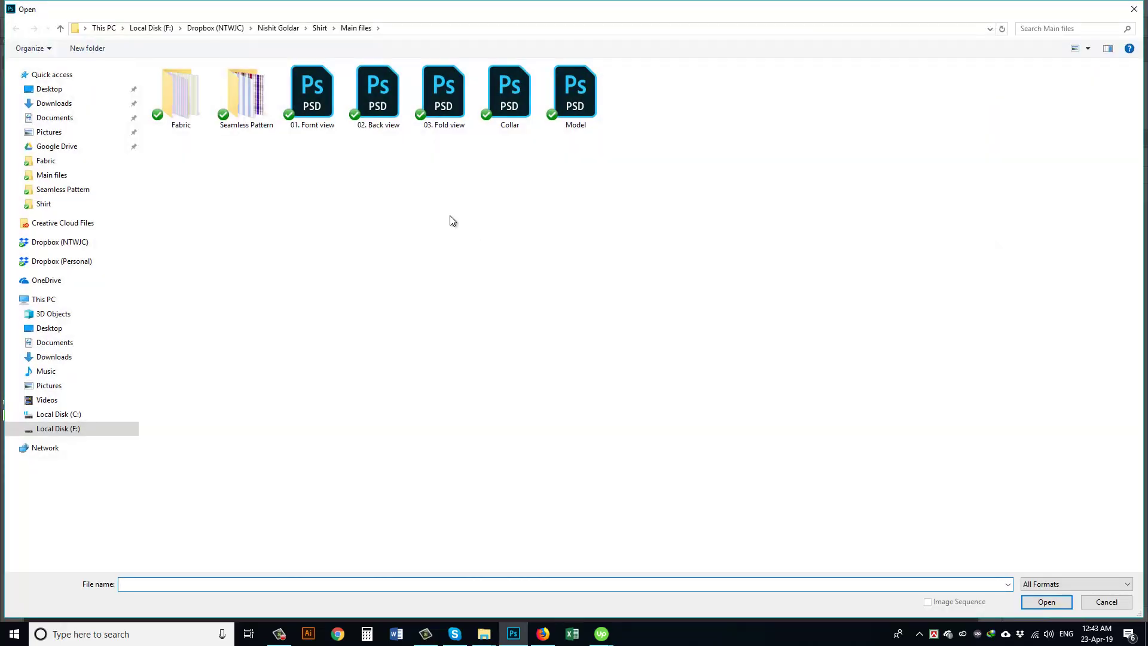
{"action": "double_click", "coordinate": [509, 98]}
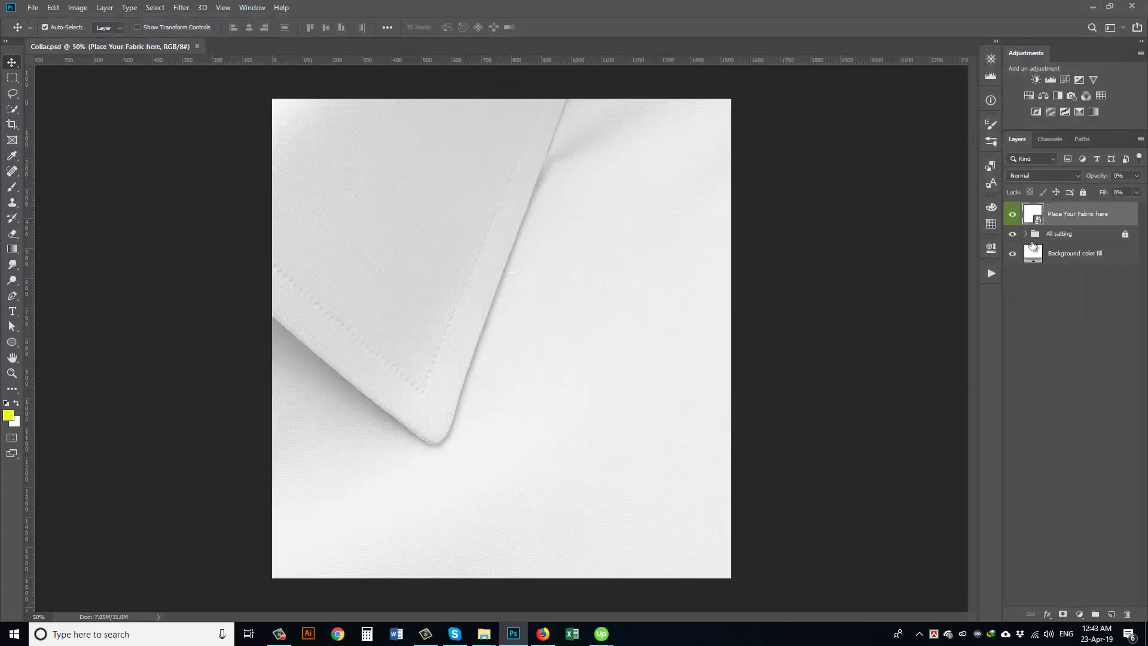
{"action": "double_click", "coordinate": [1036, 222]}
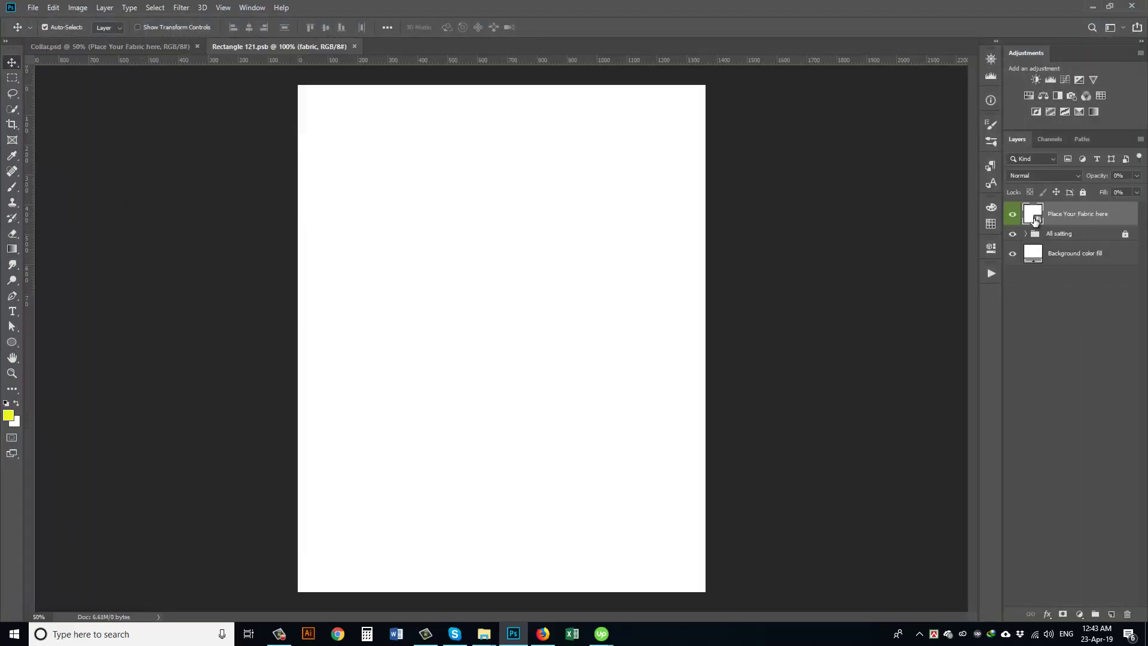
Turn on the fabric layer's Pattern Overlay and choose the blue-and-white striped pattern
{"action": "left_click", "coordinate": [1048, 243]}
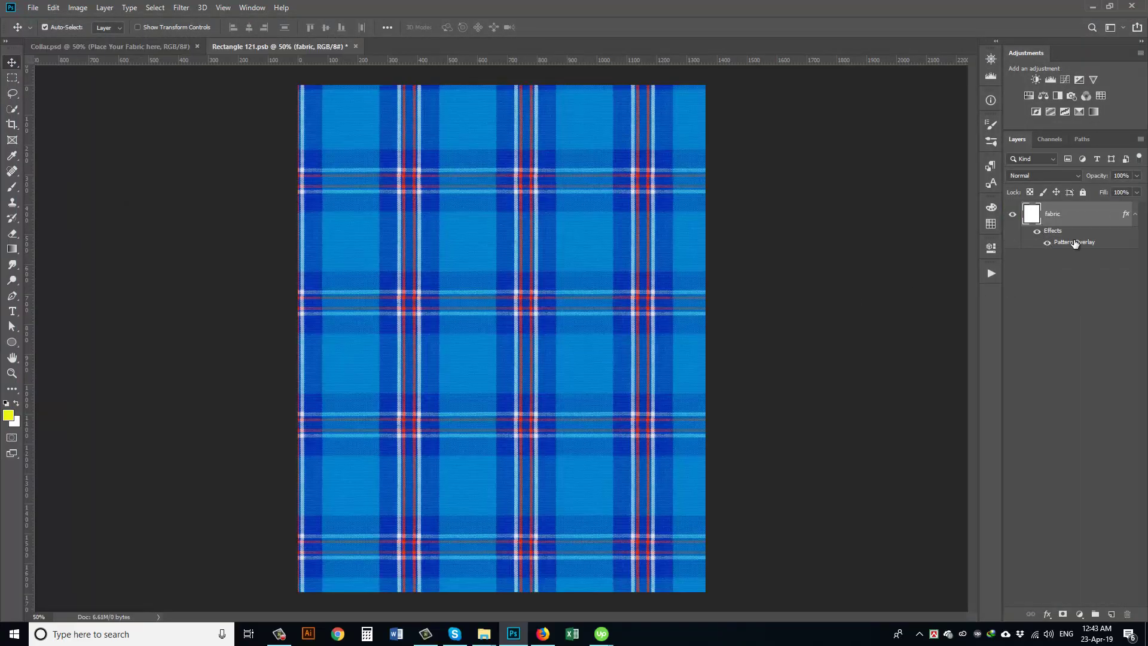
{"action": "double_click", "coordinate": [1075, 242]}
{"action": "left_click", "coordinate": [915, 318]}
{"action": "left_click", "coordinate": [900, 357]}
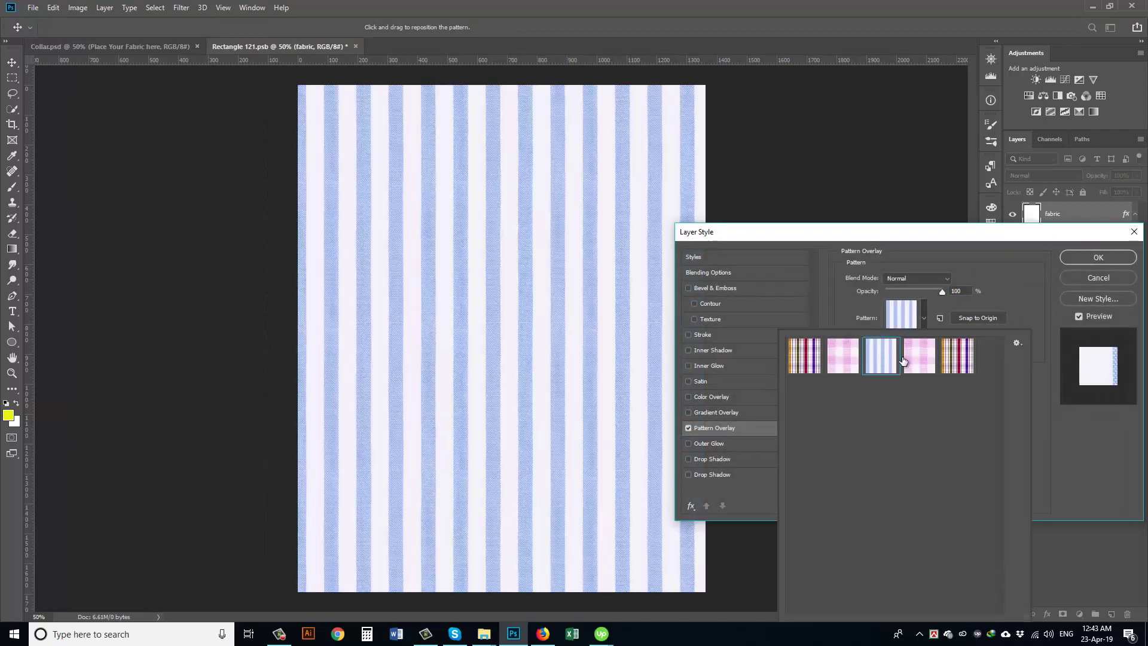
{"action": "left_click", "coordinate": [1085, 258]}
Close the fabric smart object and save its changes to the collar mockup
{"action": "left_click_drag", "start_coordinate": [310, 47], "coordinate": [212, 247]}
{"action": "left_click", "coordinate": [511, 246]}
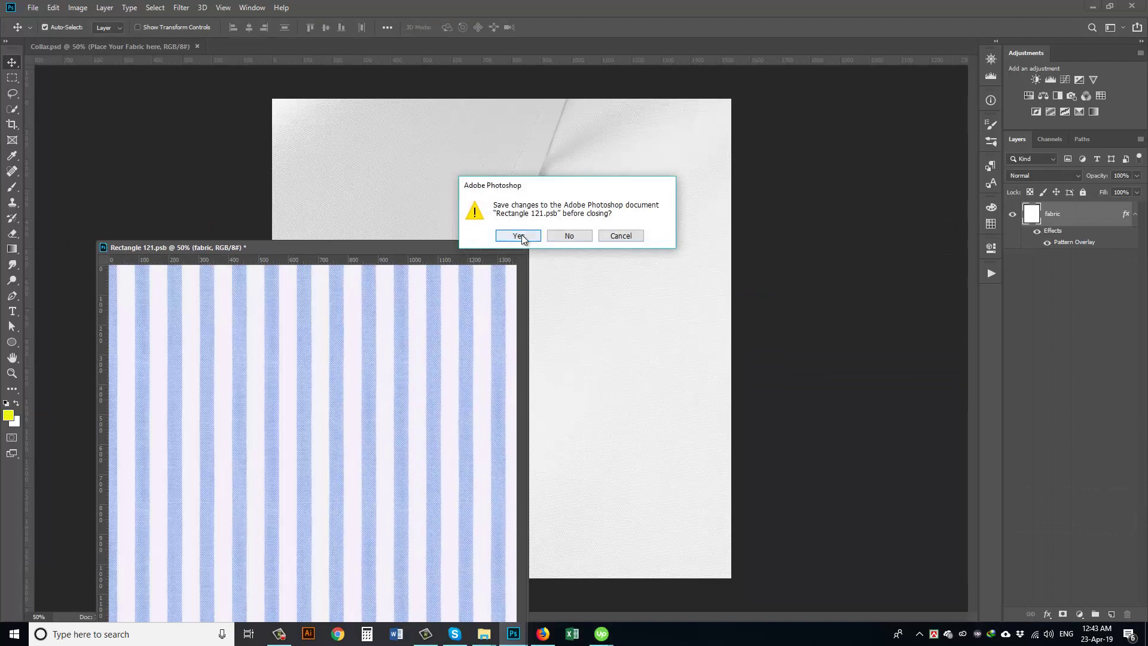
{"action": "left_click", "coordinate": [522, 235]}
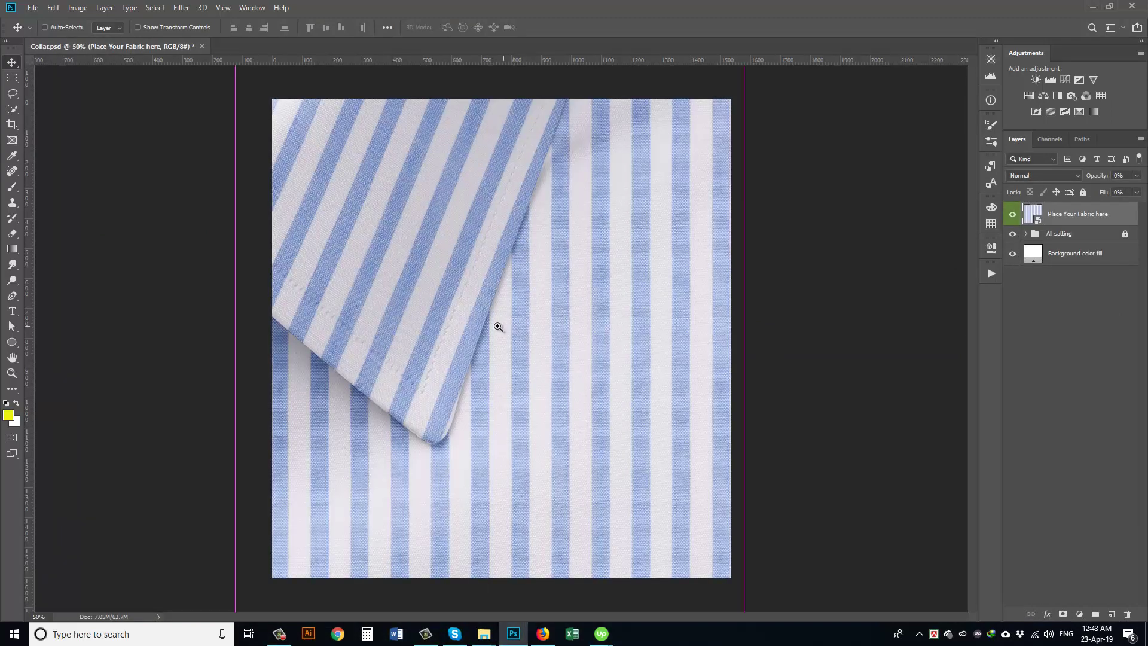
View the whole striped collar close-up and close Collar.psd without saving
{"action": "left_click_drag", "start_coordinate": [487, 323], "coordinate": [449, 293]}
{"action": "left_click", "coordinate": [203, 47]}
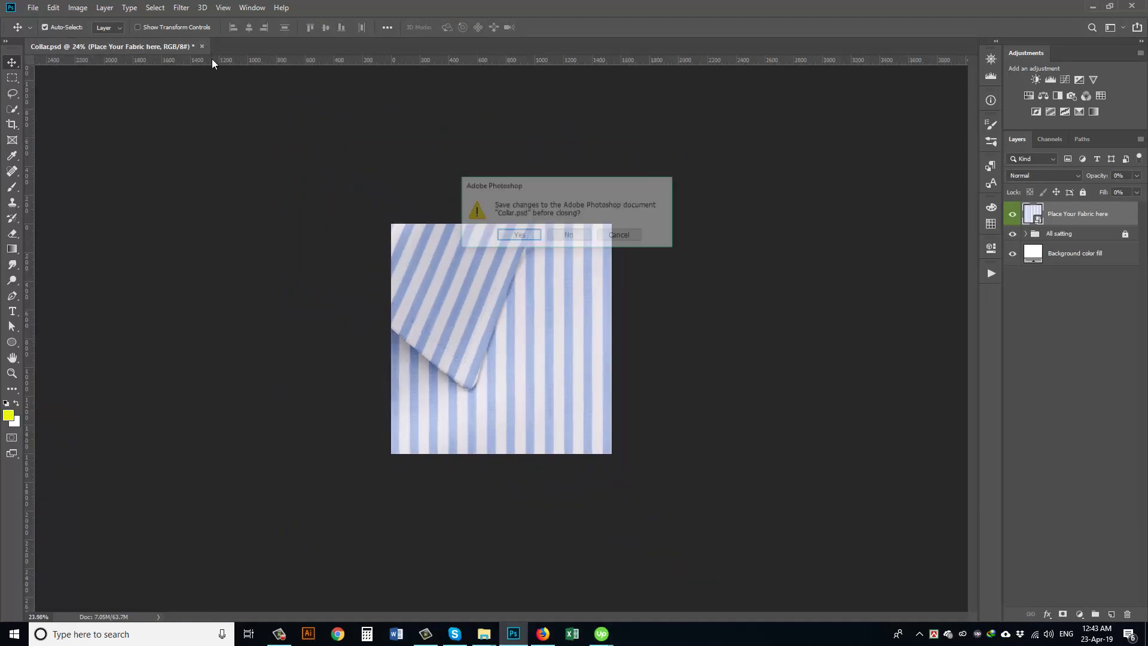
{"action": "left_click", "coordinate": [568, 237]}
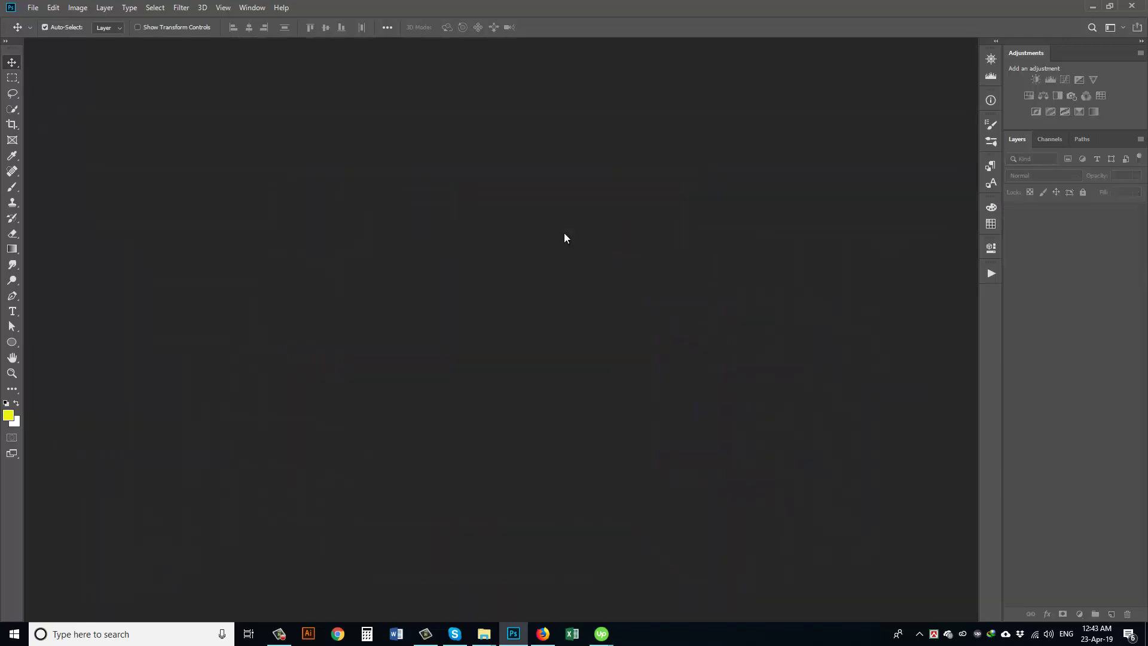